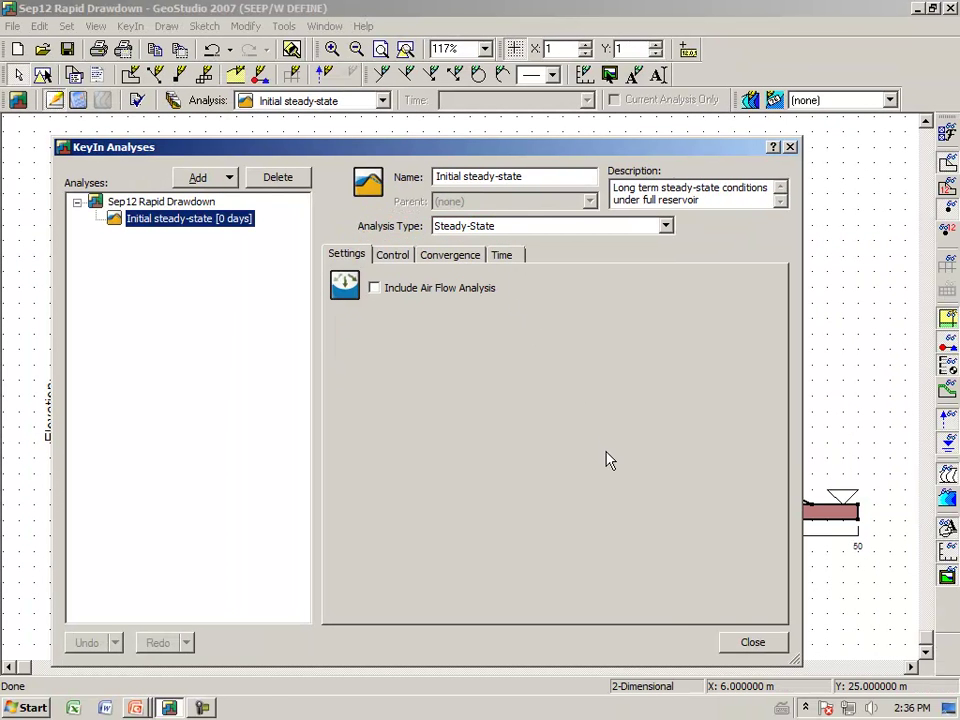
- Close the analyses settings and review the Toe drain material's hydraulic properties and the materials available for assignment to regions
{"action": "left_click", "coordinate": [750, 643]}
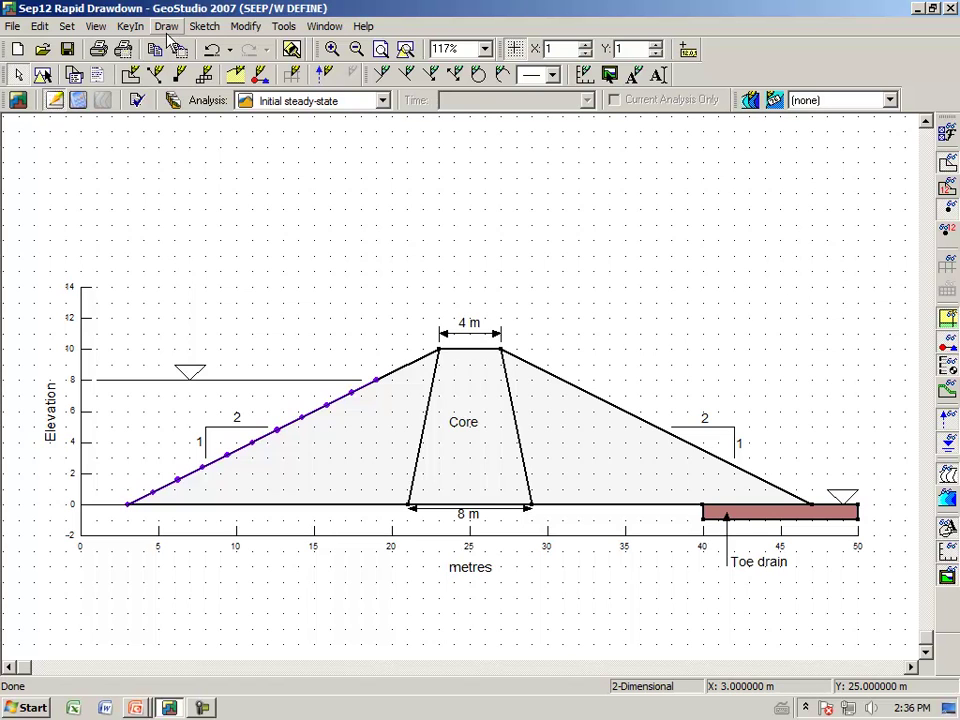
{"action": "left_click", "coordinate": [167, 27]}
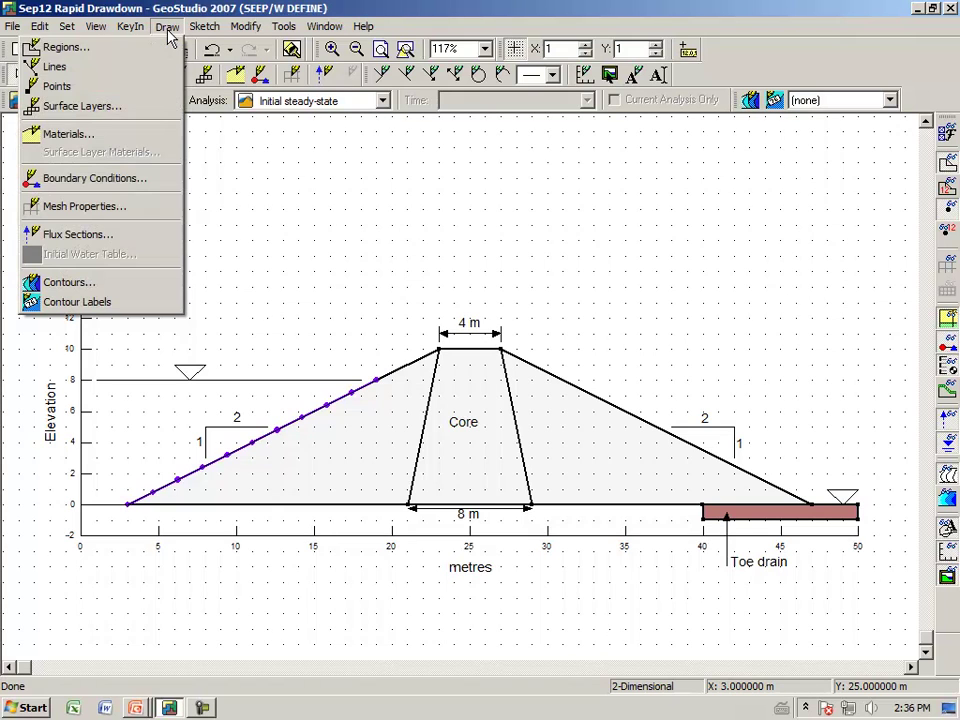
{"action": "left_click", "coordinate": [155, 140]}
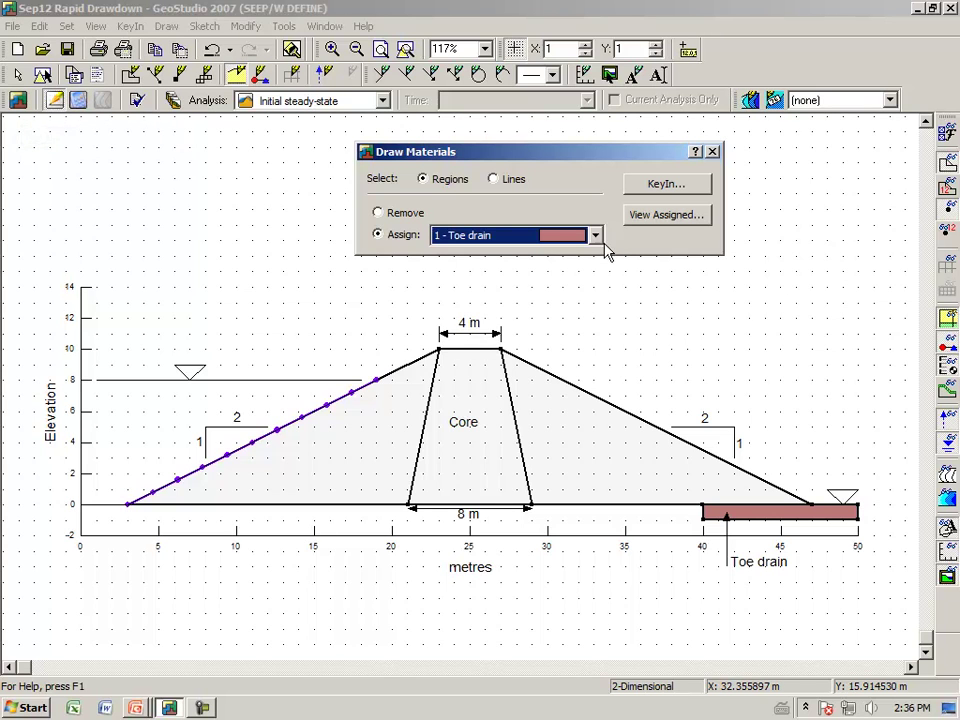
{"action": "left_click", "coordinate": [664, 188]}
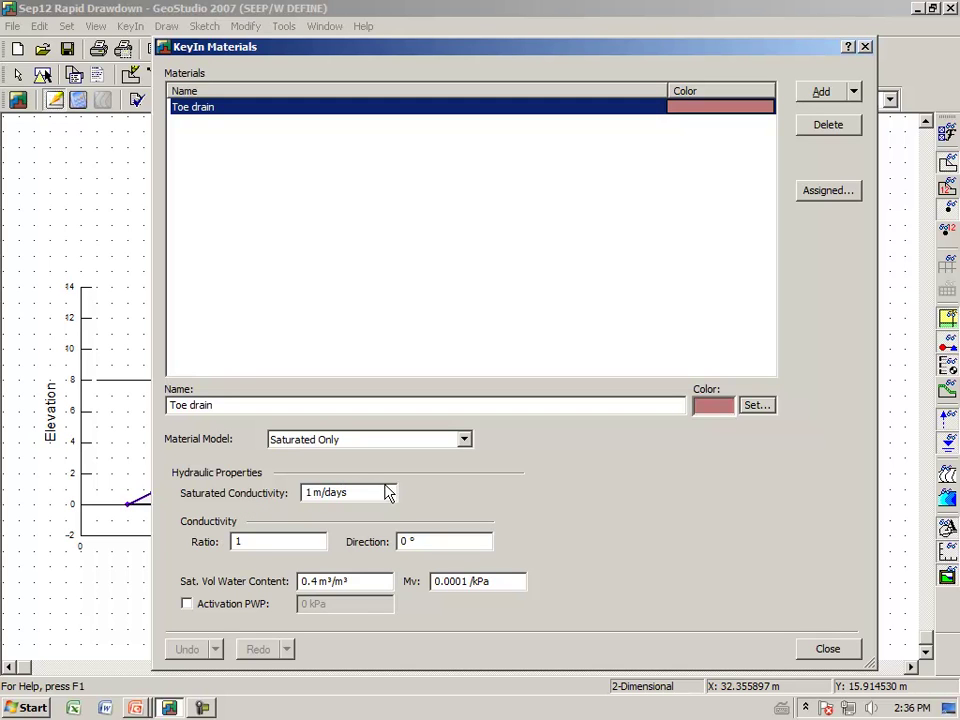
{"action": "left_click", "coordinate": [823, 650]}
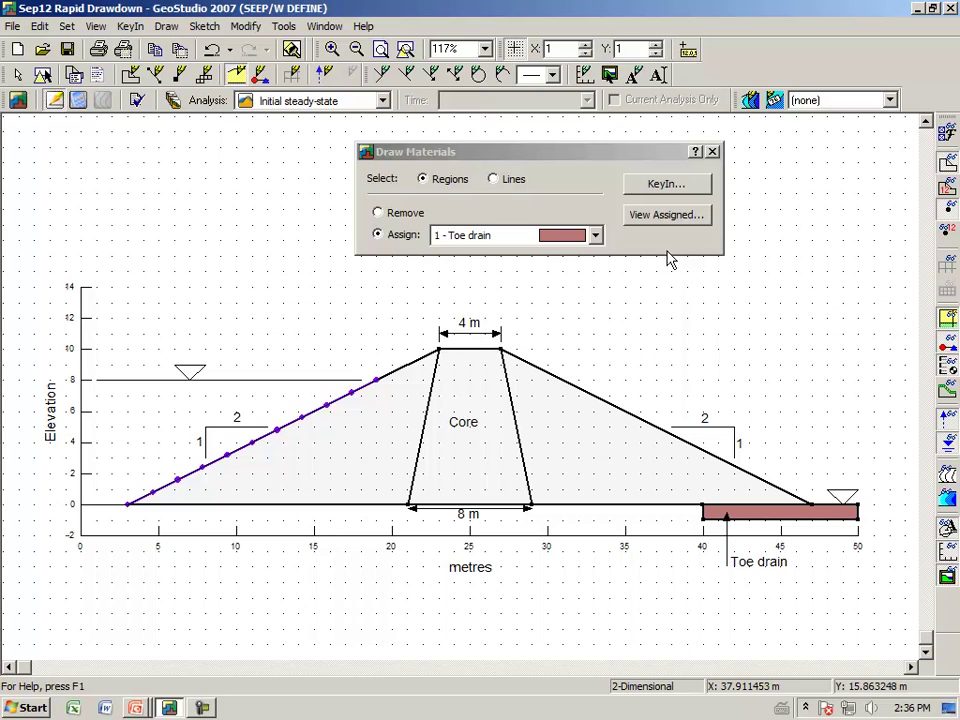
{"action": "left_click", "coordinate": [595, 239]}
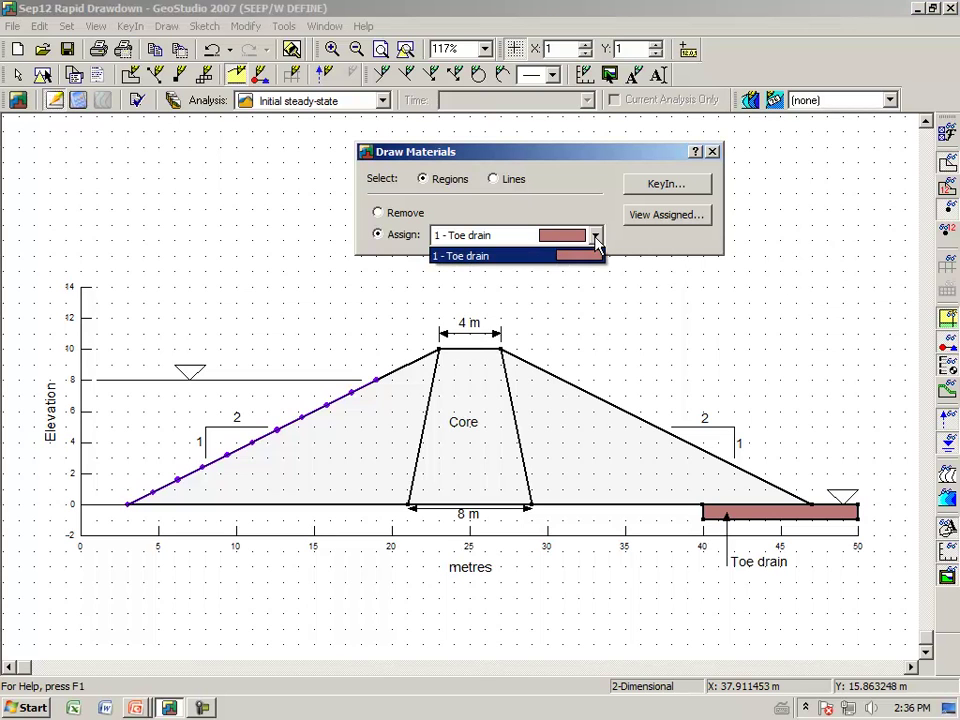
{"action": "left_click", "coordinate": [592, 258]}
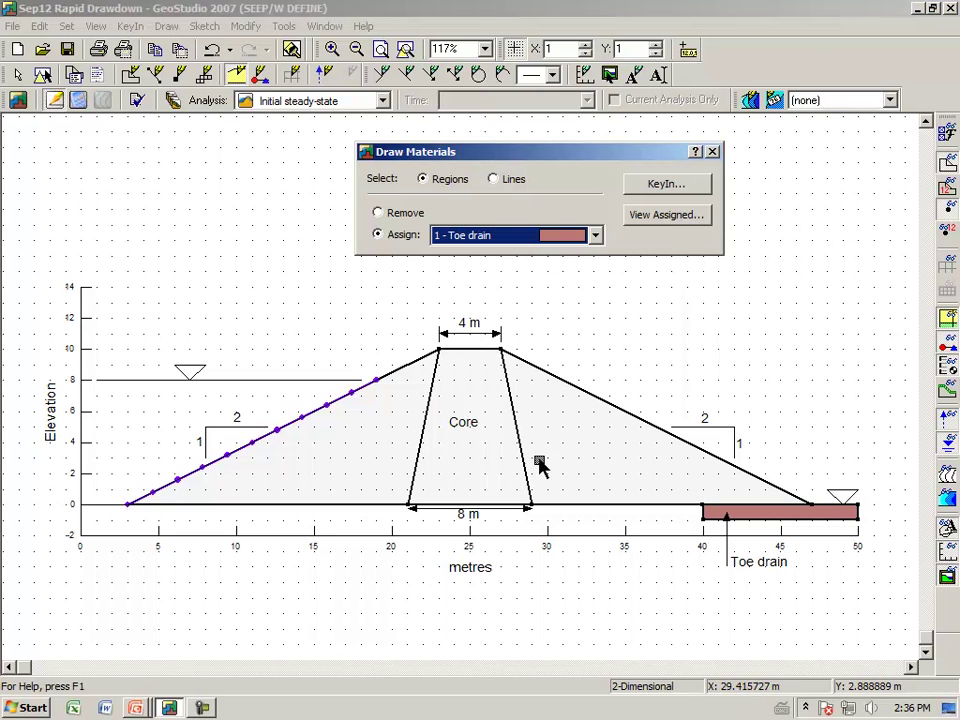
- Add a new material to the materials list and name it Embankment
{"action": "left_click", "coordinate": [660, 187]}
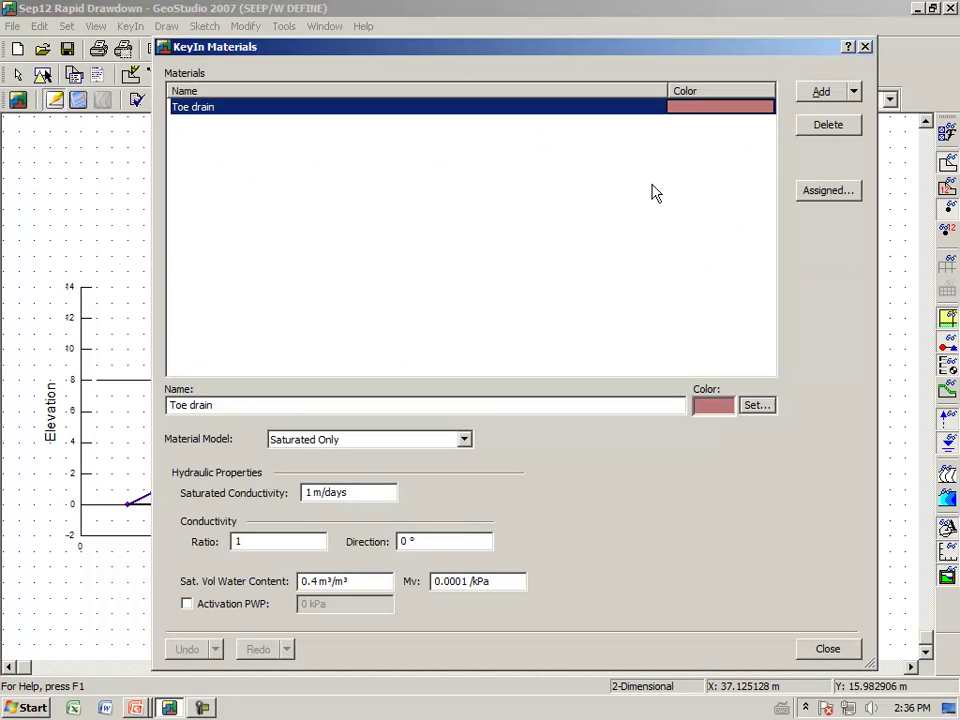
{"action": "left_click", "coordinate": [806, 97]}
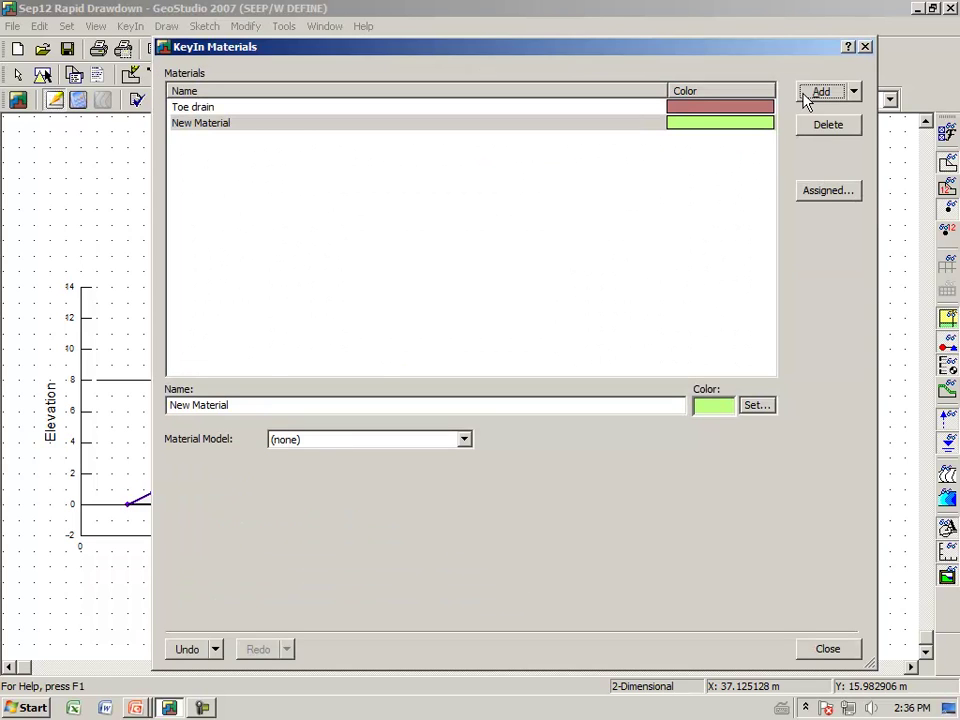
{"action": "left_click_drag", "start_coordinate": [241, 404], "coordinate": [50, 408]}
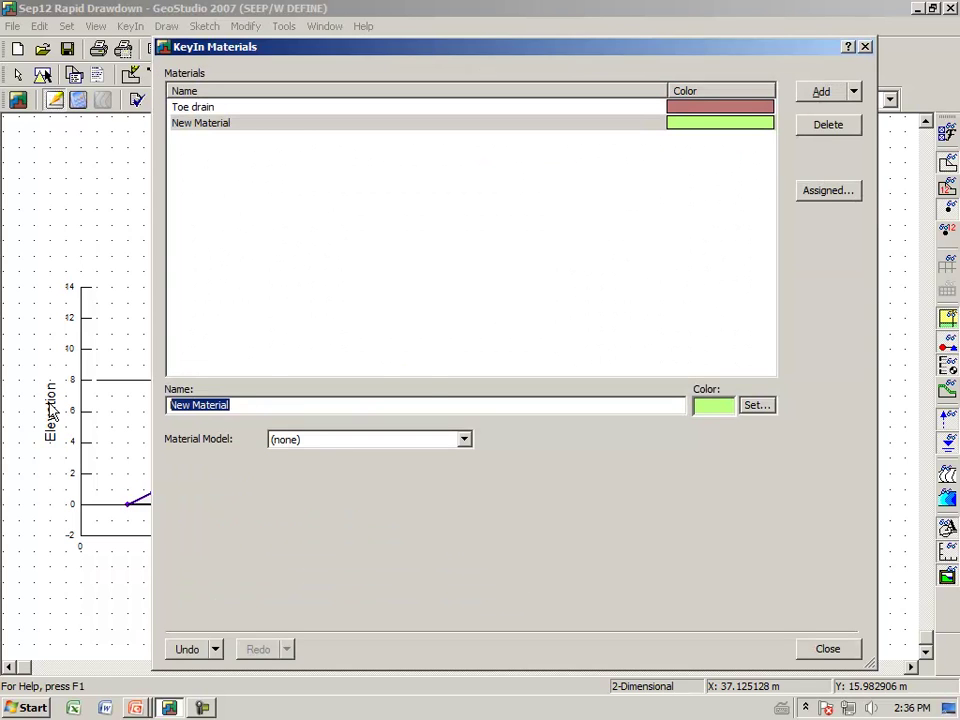
{"action": "type", "text": "E"}
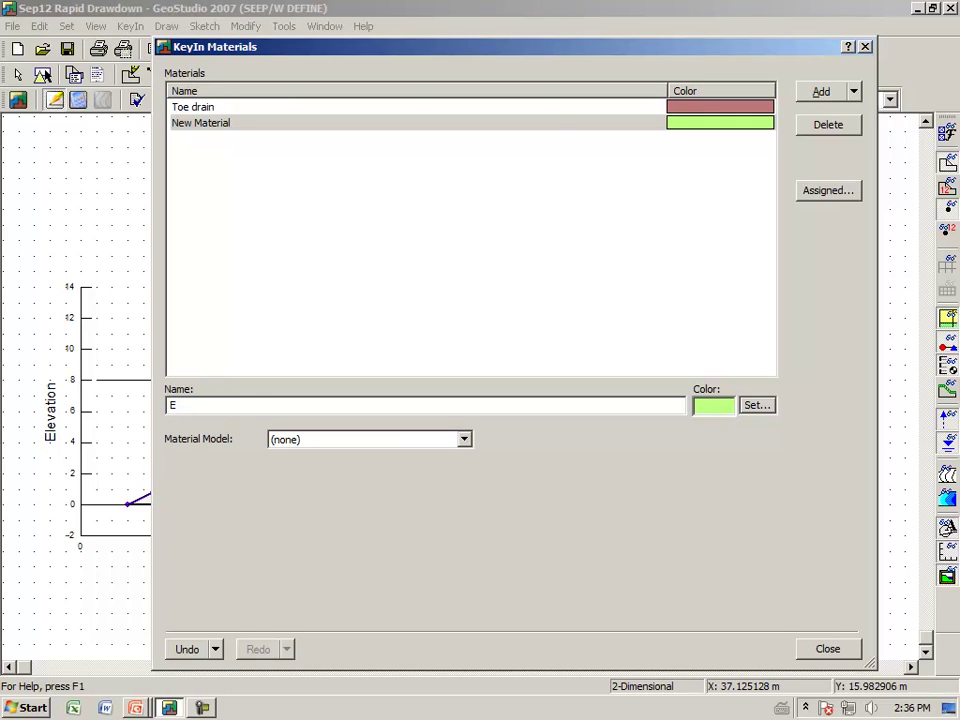
{"action": "type", "text": "mbankment"}
{"action": "key", "text": "Tab"}
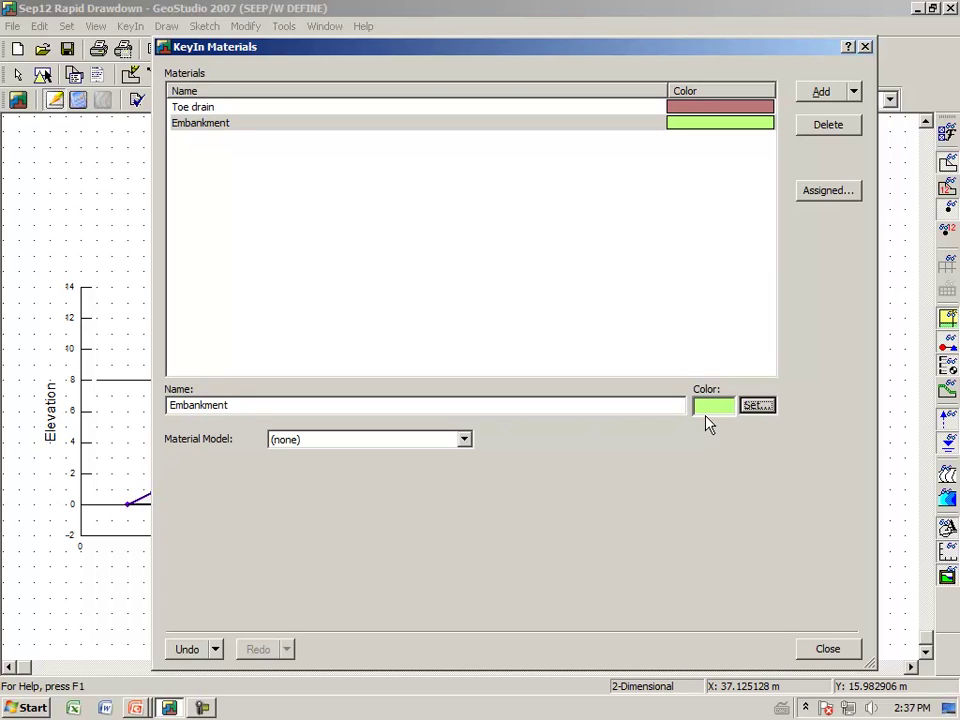
- Set the Embankment material's model to Saturated / Unsaturated and its color to light yellow
{"action": "left_click", "coordinate": [464, 440]}
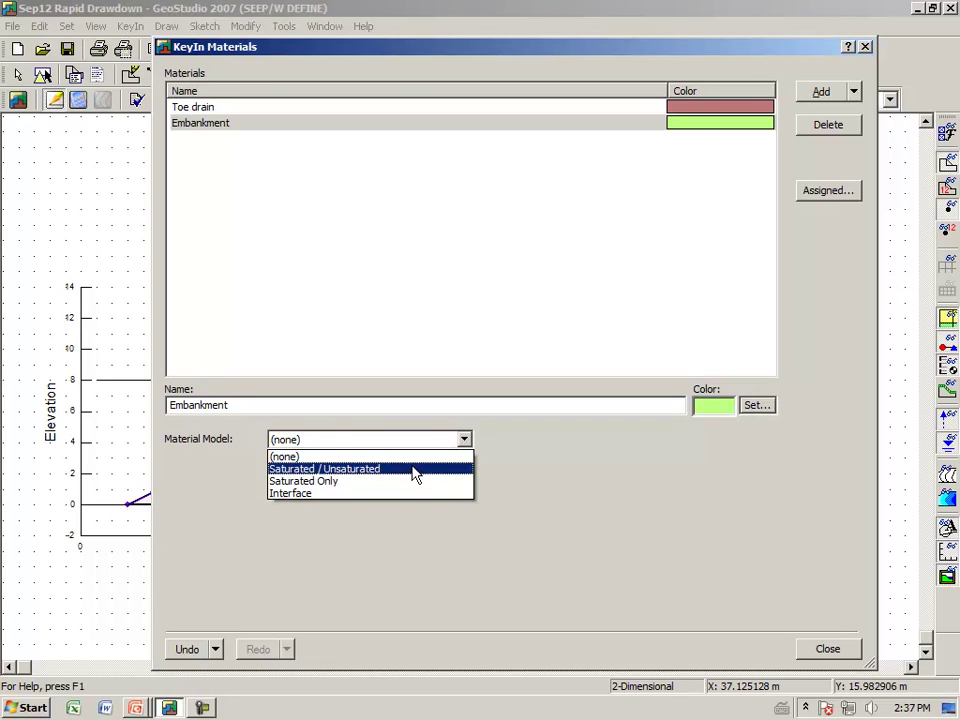
{"action": "left_click", "coordinate": [414, 470]}
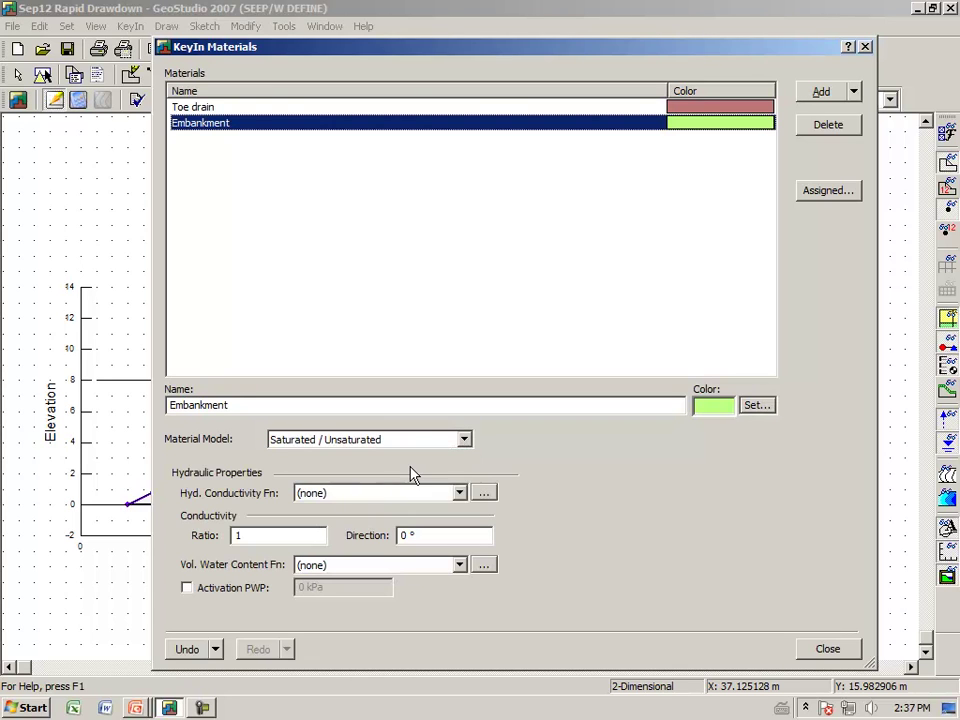
{"action": "left_click", "coordinate": [757, 407]}
{"action": "left_click", "coordinate": [452, 256]}
{"action": "left_click", "coordinate": [445, 486]}
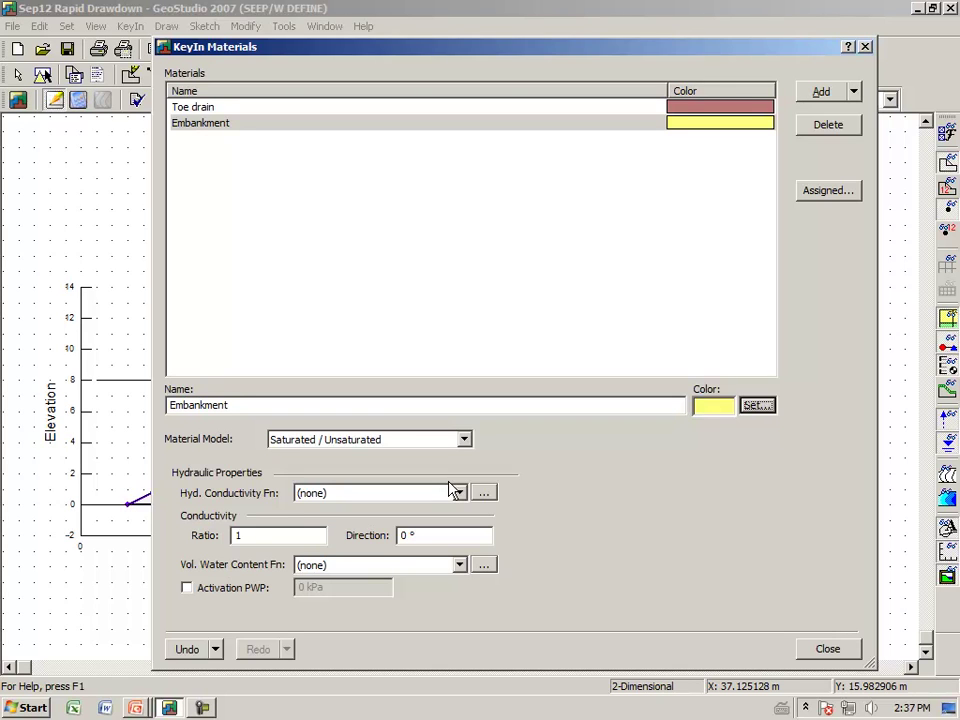
- Create a volumetric water content function named Silty clay for the Embankment and set its type to Data Point Function
{"action": "left_click", "coordinate": [459, 566]}
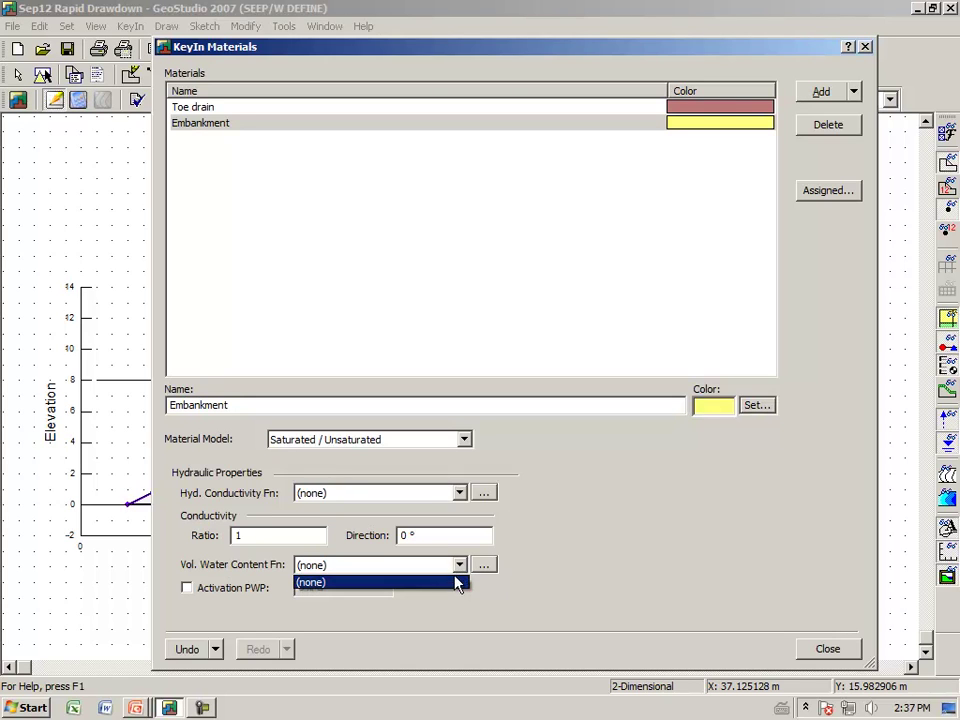
{"action": "left_click", "coordinate": [454, 584]}
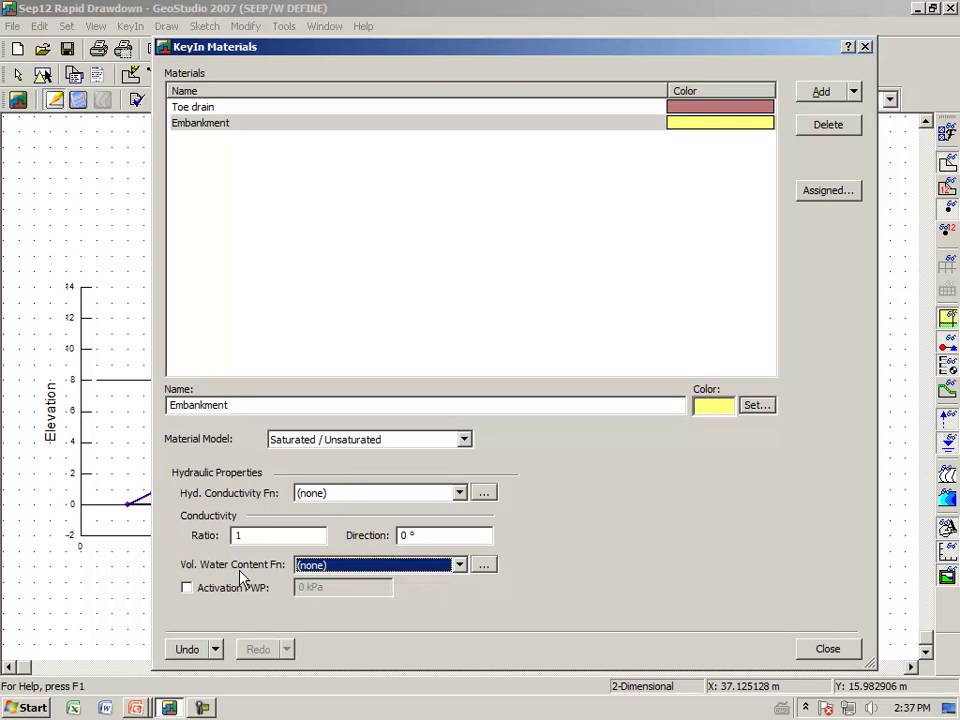
{"action": "left_click", "coordinate": [485, 567]}
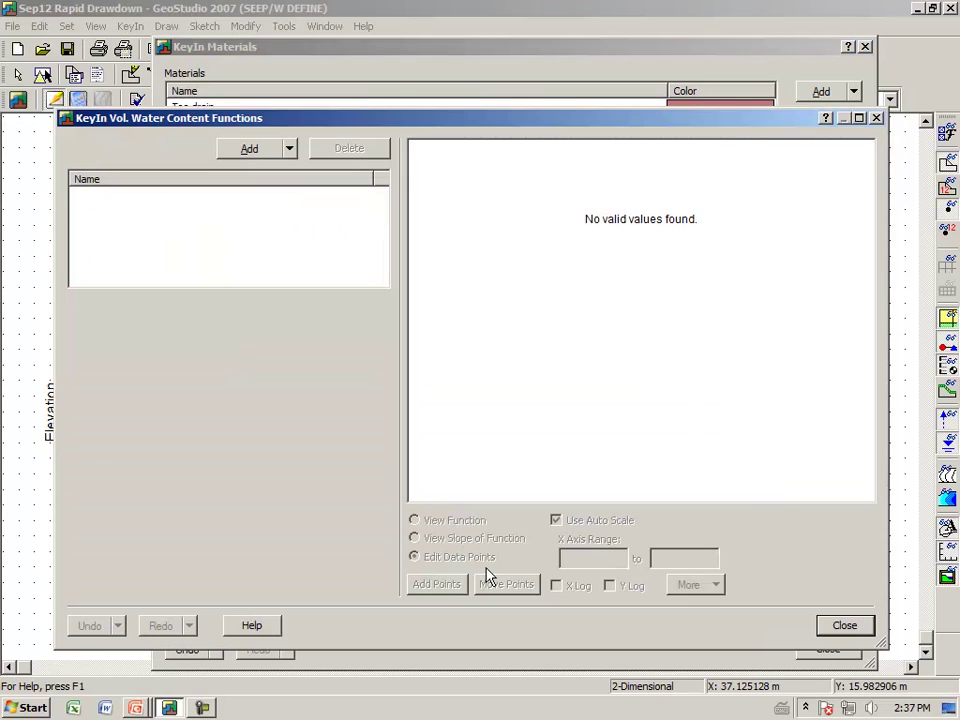
{"action": "left_click", "coordinate": [254, 155]}
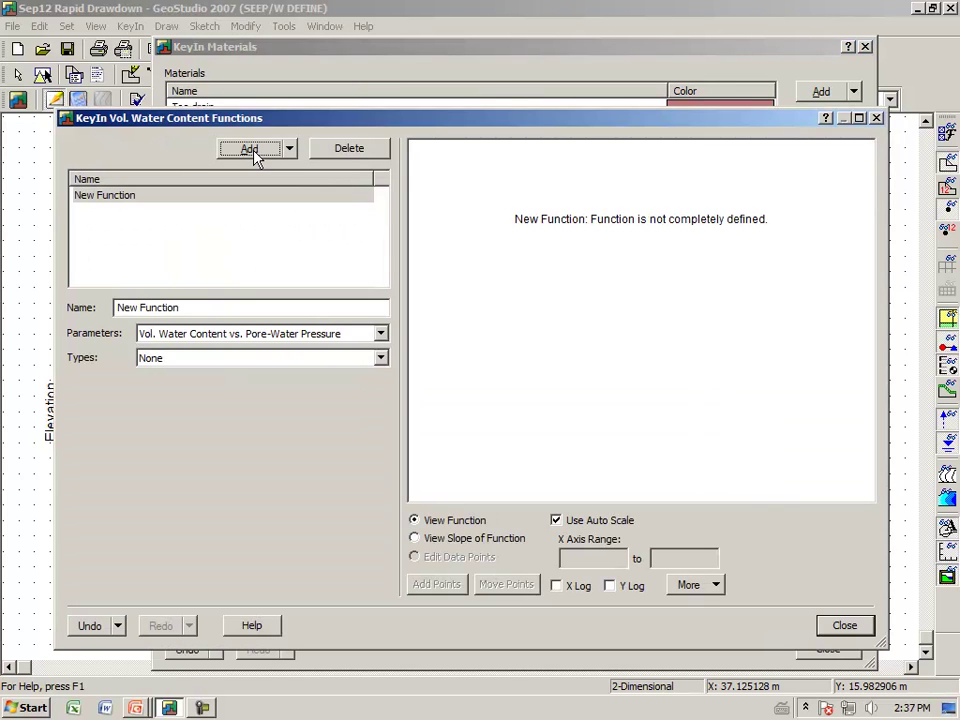
{"action": "left_click_drag", "start_coordinate": [195, 308], "coordinate": [31, 296]}
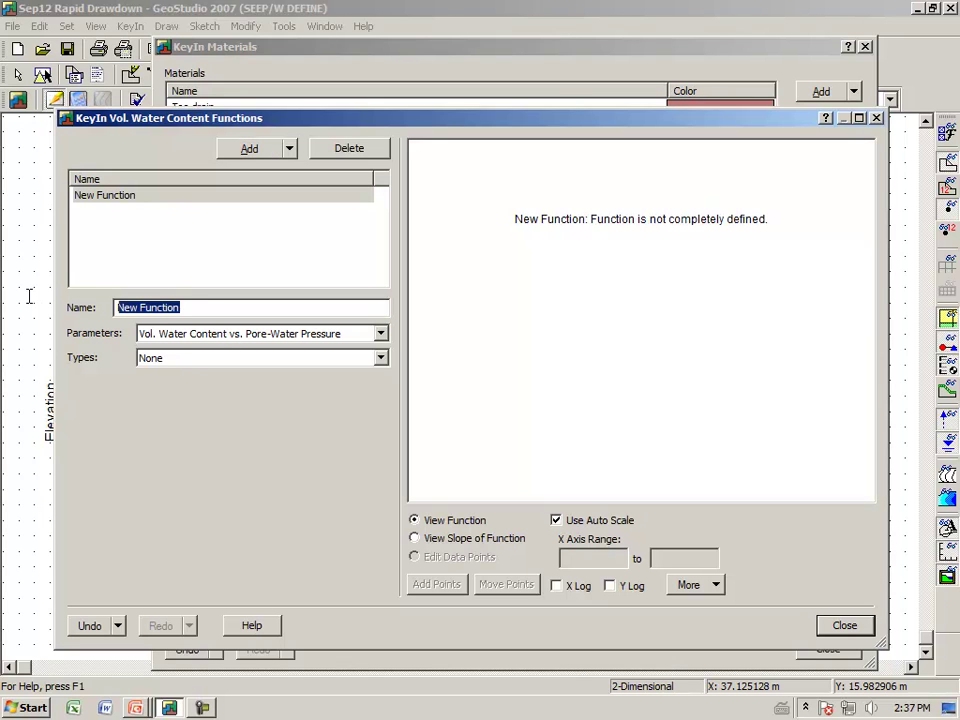
{"action": "type", "text": "S"}
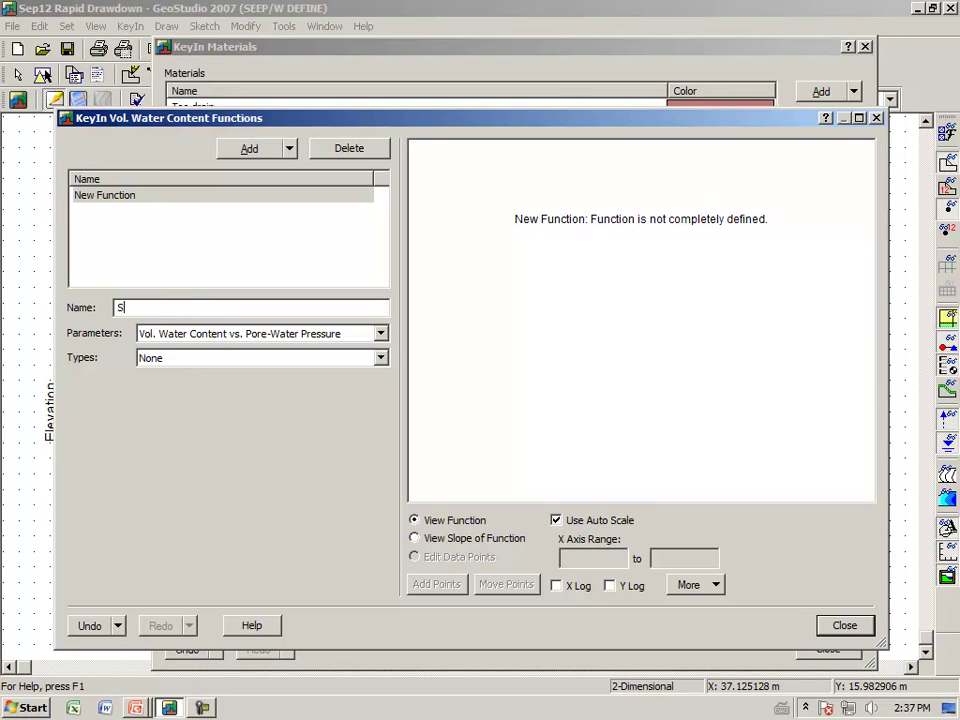
{"action": "type", "text": "ilty clay"}
{"action": "left_click", "coordinate": [380, 358]}
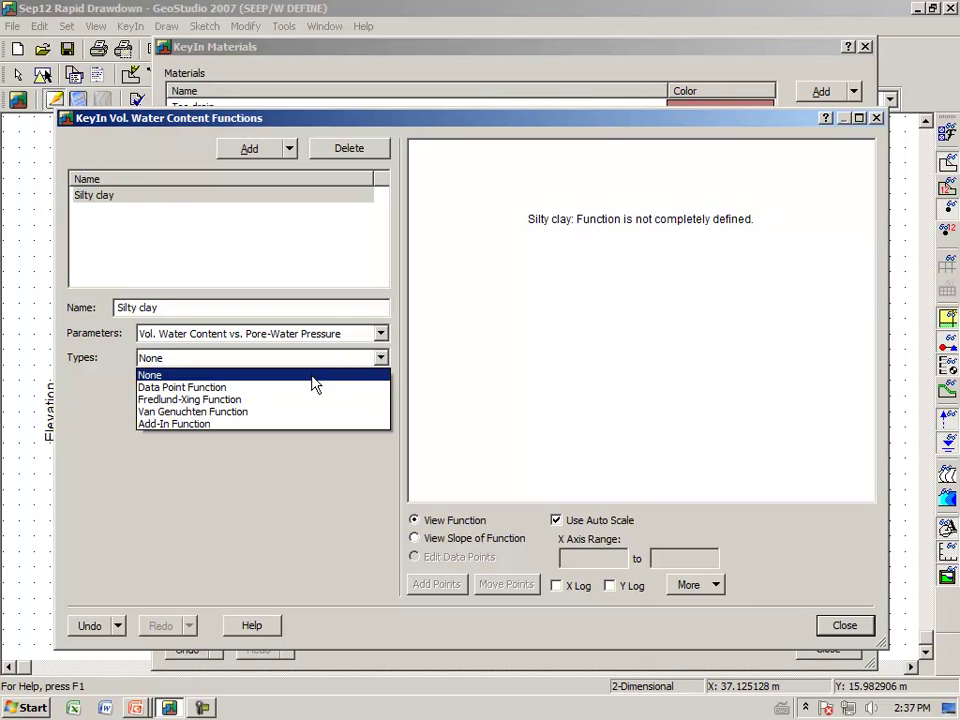
{"action": "left_click", "coordinate": [306, 388]}
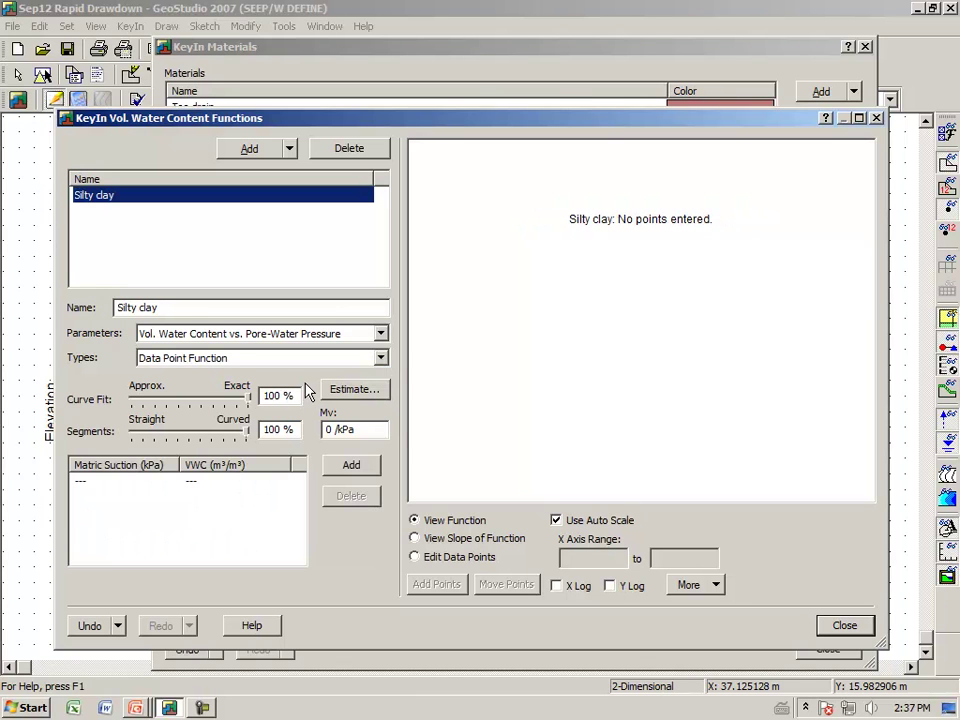
- Estimate the water content function from the Silty Clay sample material with a saturated water content of 0.4 m³/m³
{"action": "left_click", "coordinate": [362, 399]}
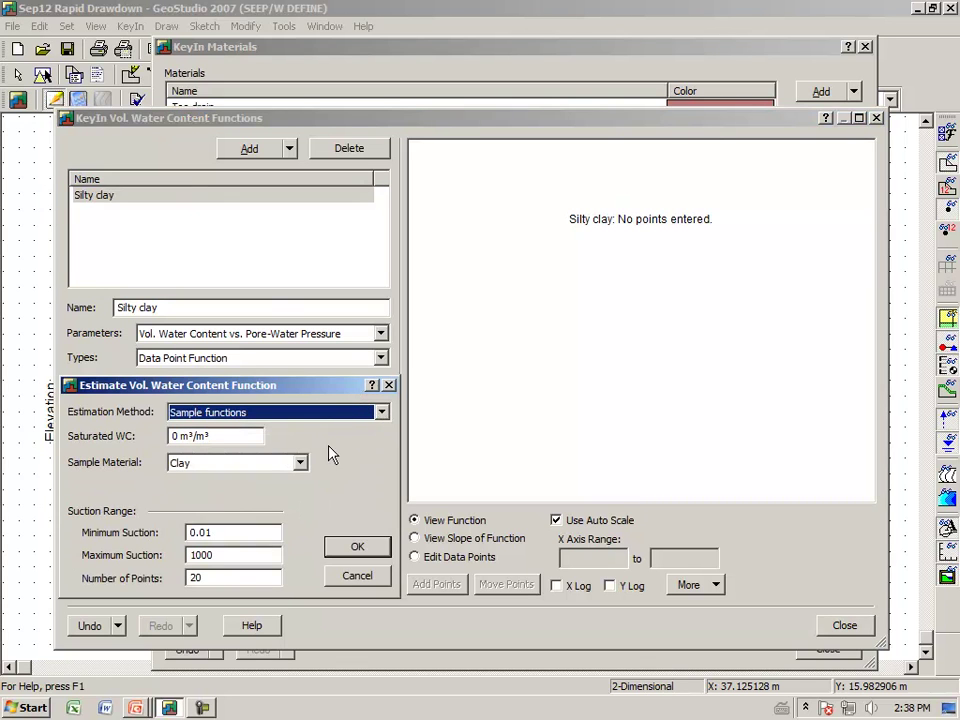
{"action": "left_click", "coordinate": [300, 463]}
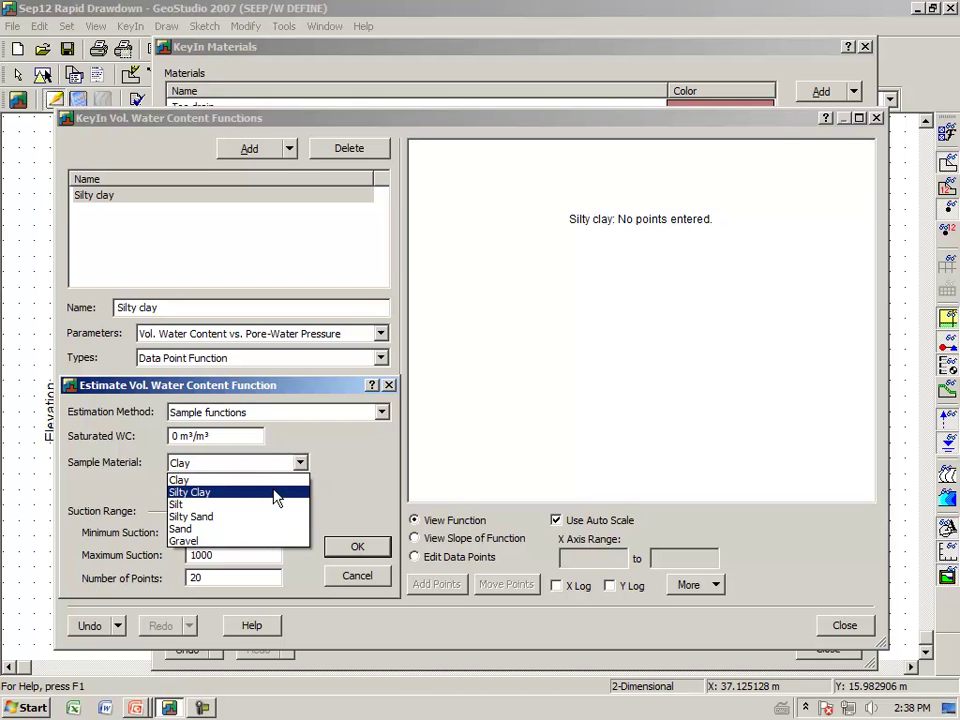
{"action": "left_click", "coordinate": [277, 493]}
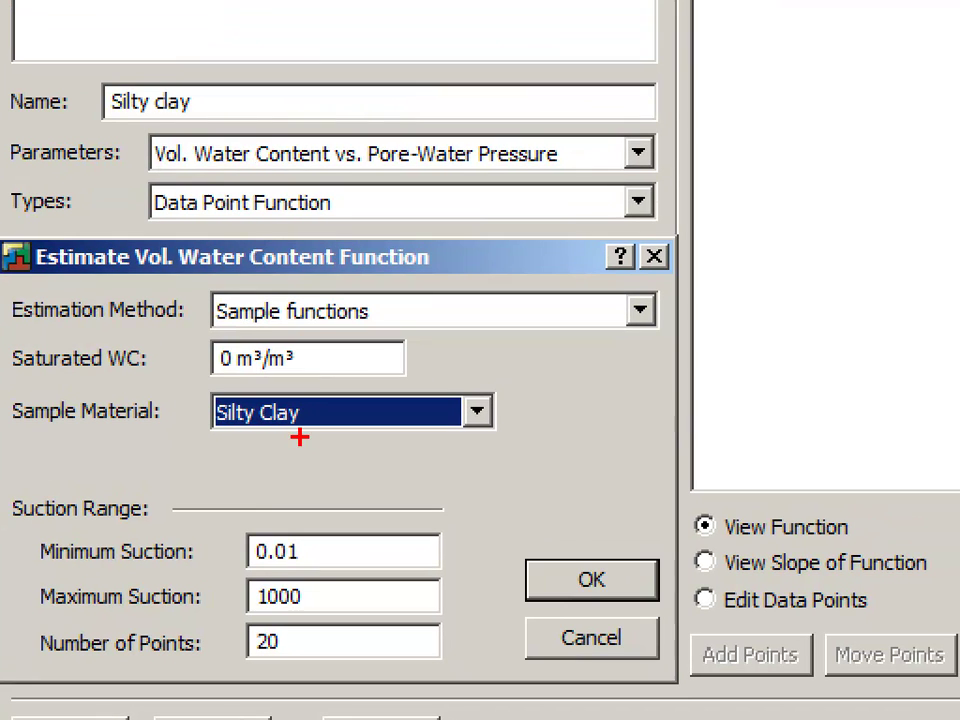
{"action": "mouse_move", "coordinate": [197, 465]}
{"action": "left_mouse_down"}
{"action": "mouse_move", "coordinate": [274, 452]}
{"action": "mouse_move", "coordinate": [324, 392]}
{"action": "mouse_move", "coordinate": [285, 386]}
{"action": "mouse_move", "coordinate": [193, 403]}
{"action": "mouse_move", "coordinate": [186, 440]}
{"action": "mouse_move", "coordinate": [204, 462]}
{"action": "left_mouse_up"}
{"action": "key", "text": "Escape"}
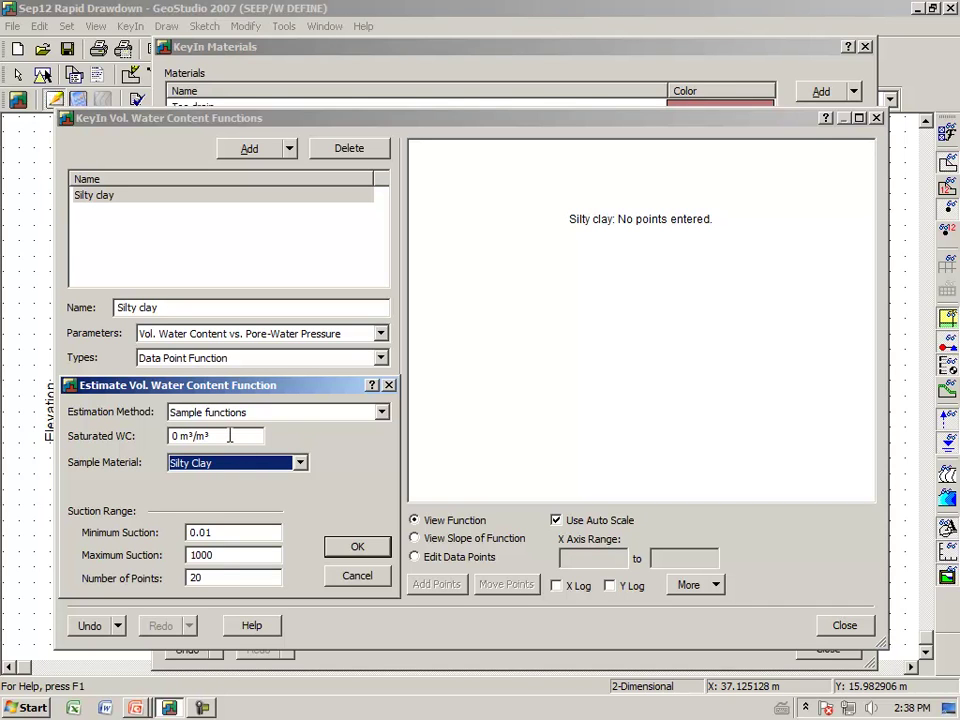
{"action": "left_click_drag", "start_coordinate": [229, 436], "coordinate": [137, 436]}
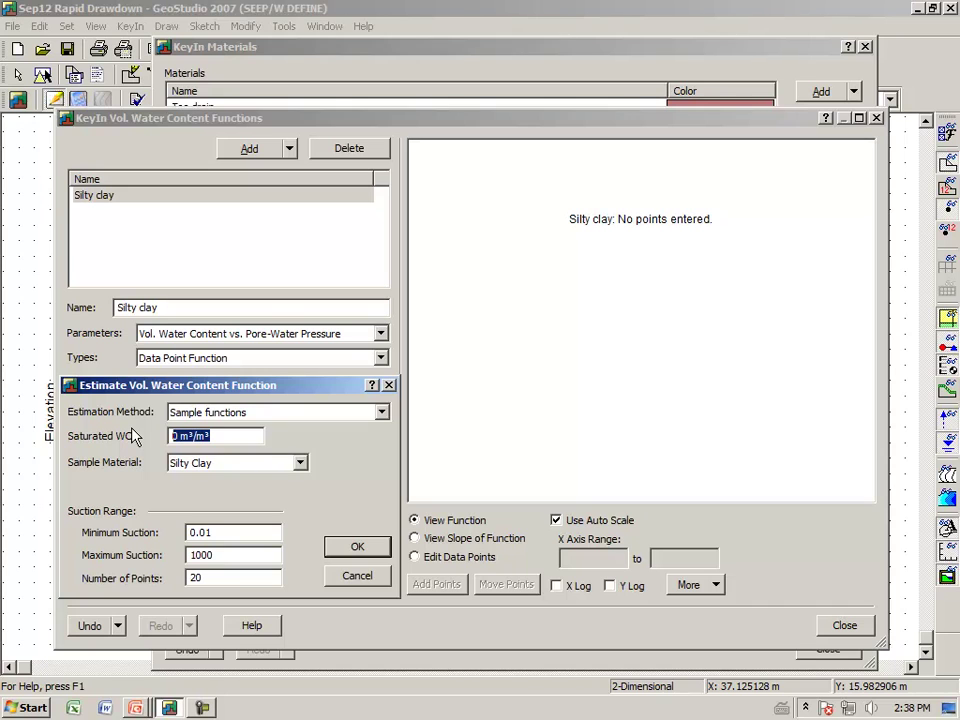
{"action": "type", "text": "0.4"}
{"action": "key", "text": "Tab"}
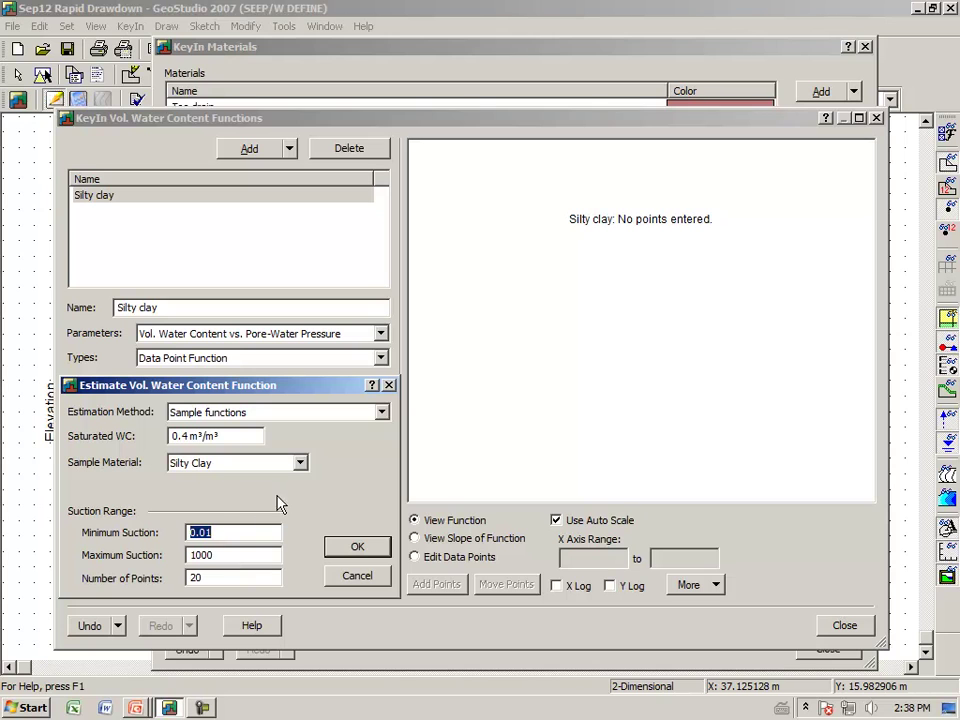
{"action": "left_click", "coordinate": [358, 550]}
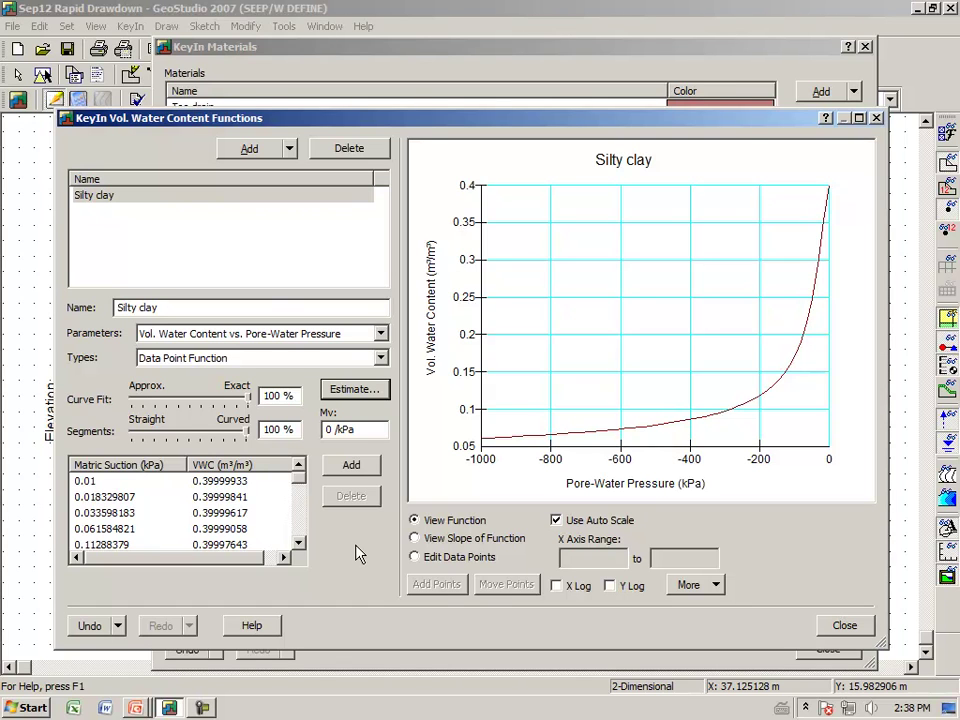
- Display the Silty clay function's editable data points and set its Mv to 1e-4 /kPa
{"action": "left_click", "coordinate": [415, 557]}
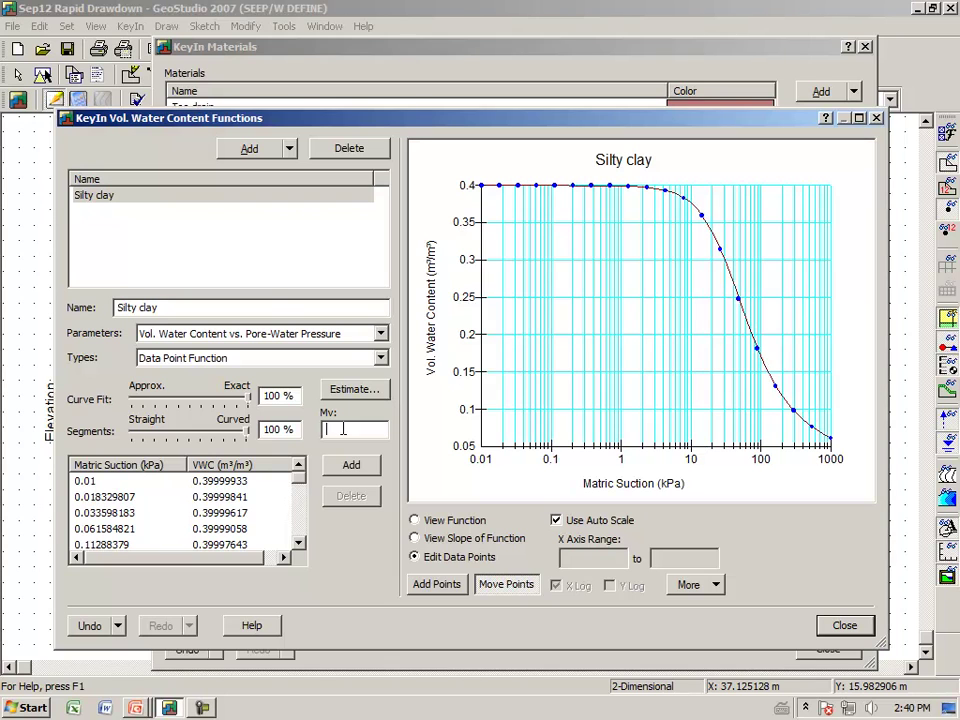
{"action": "type", "text": "1e-4"}
{"action": "key", "text": "Tab"}
- View the Silty clay function with auto scale off and an X axis range of -20 to 20, examining the curve around zero pressure
{"action": "left_click", "coordinate": [556, 521]}
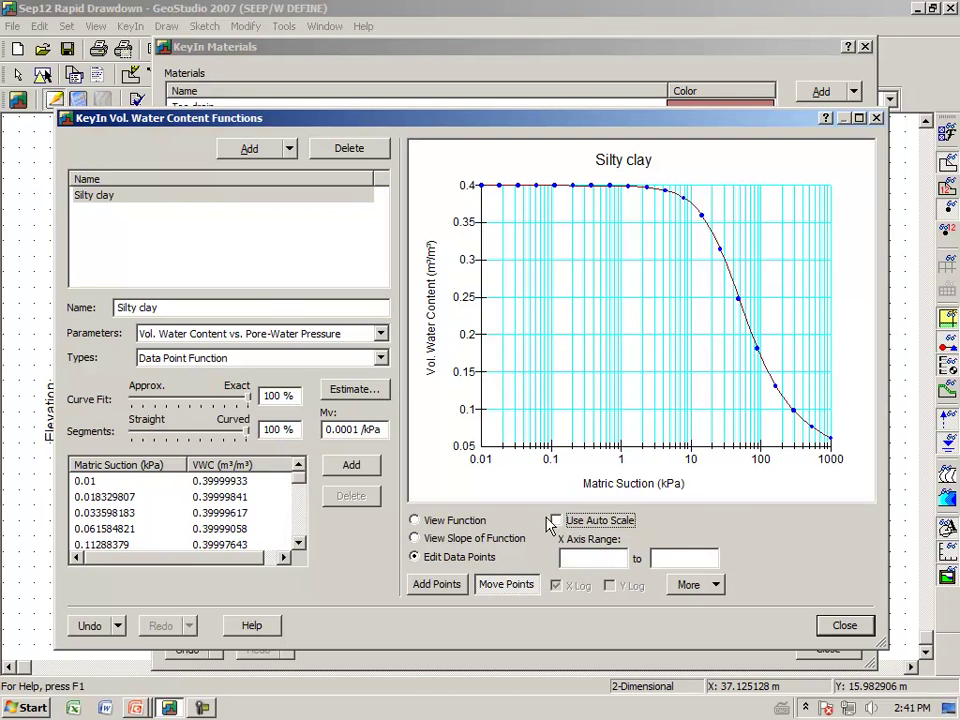
{"action": "left_click", "coordinate": [441, 524]}
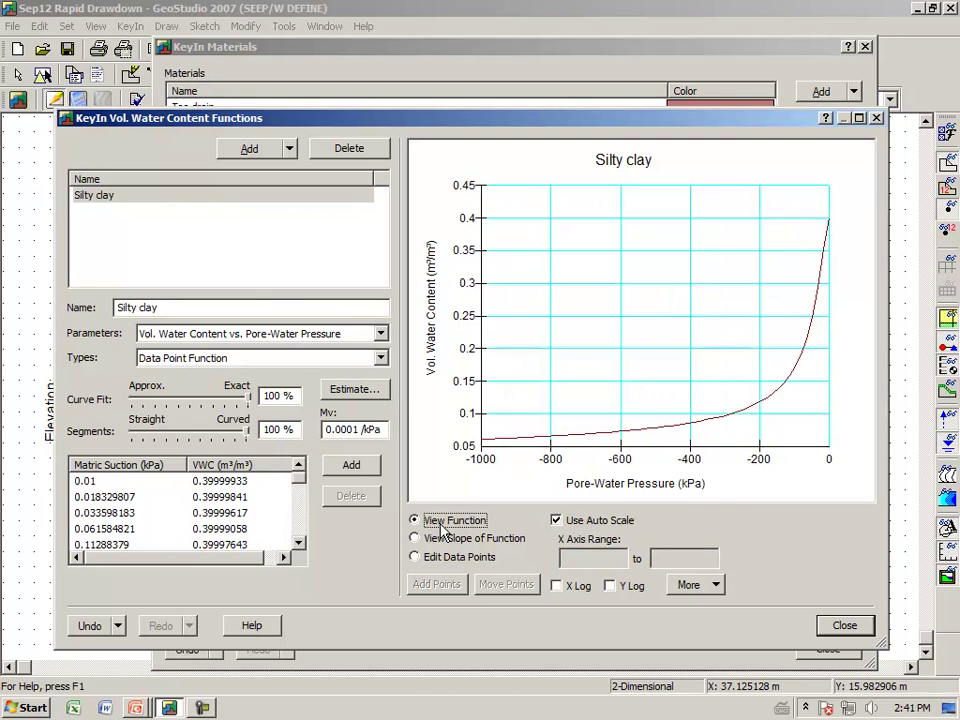
{"action": "left_click", "coordinate": [556, 520]}
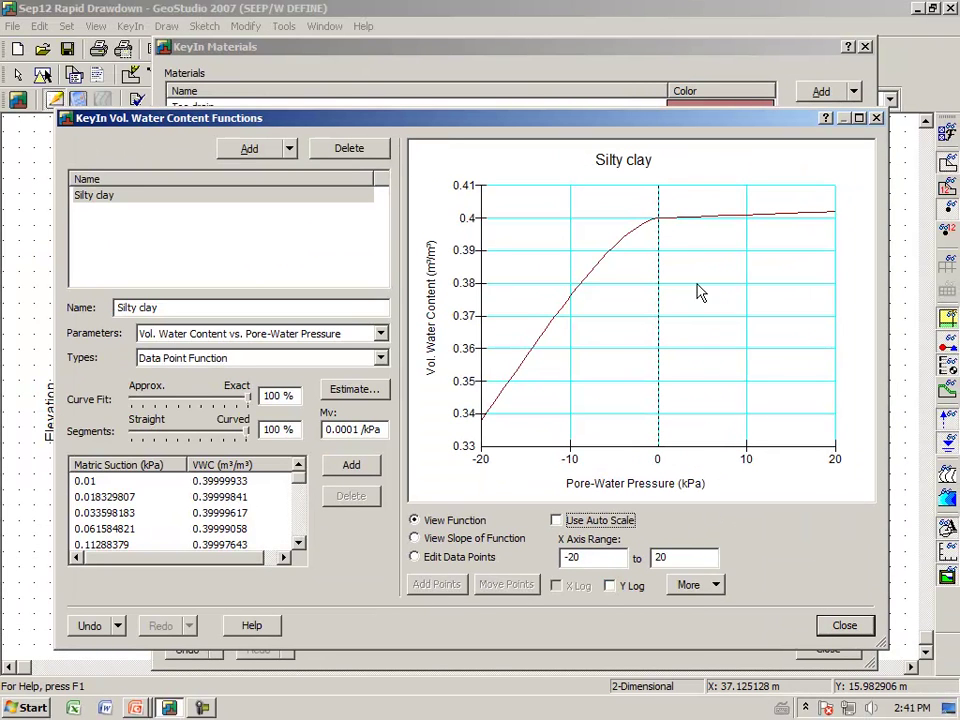
{"action": "mouse_move", "coordinate": [660, 214]}
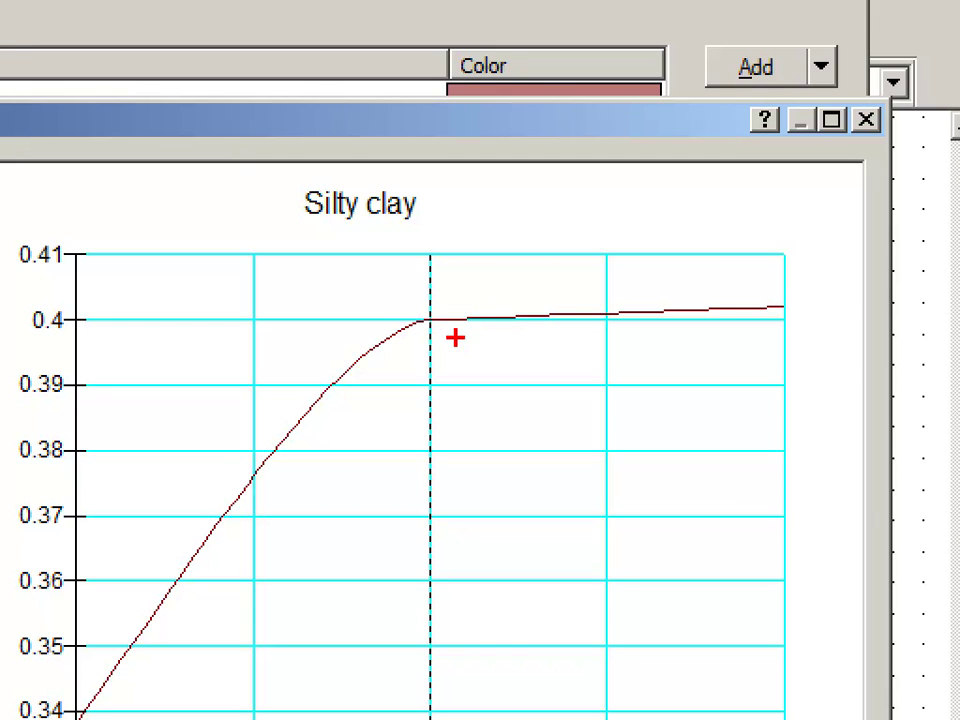
{"action": "left_click_drag", "start_coordinate": [430, 318], "coordinate": [787, 305]}
{"action": "mouse_move", "coordinate": [600, 318]}
{"action": "left_mouse_down"}
{"action": "mouse_move", "coordinate": [780, 319]}
{"action": "mouse_move", "coordinate": [801, 301]}
{"action": "mouse_move", "coordinate": [822, 300]}
{"action": "mouse_move", "coordinate": [825, 318]}
{"action": "mouse_move", "coordinate": [838, 320]}
{"action": "left_mouse_up"}
{"action": "left_click_drag", "start_coordinate": [826, 310], "coordinate": [846, 308]}
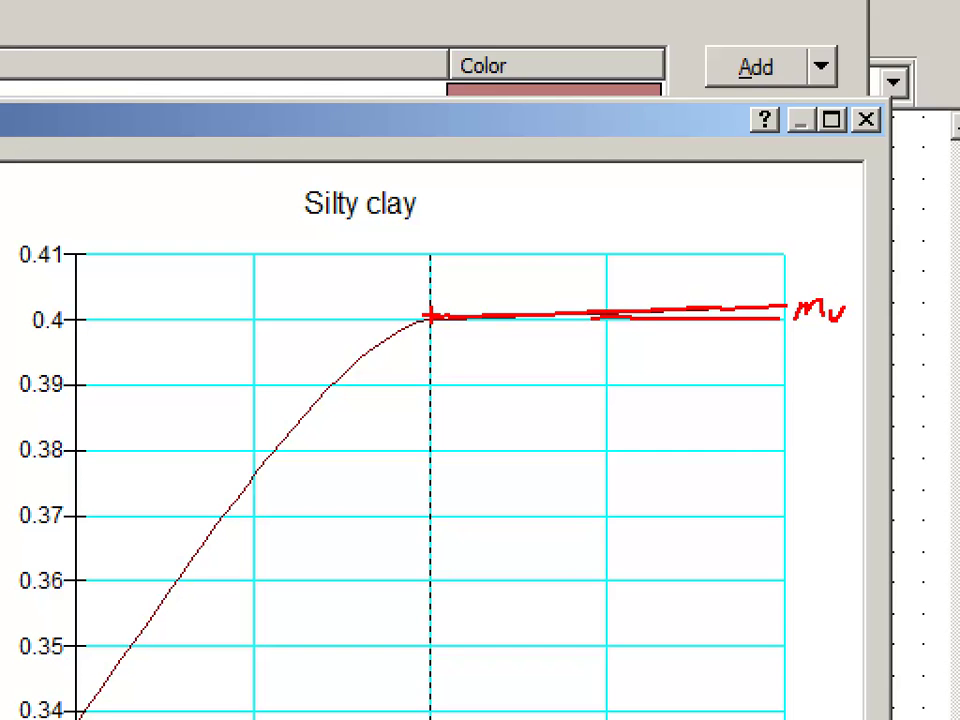
{"action": "mouse_move", "coordinate": [425, 318]}
{"action": "left_mouse_down"}
{"action": "mouse_move", "coordinate": [362, 353]}
{"action": "mouse_move", "coordinate": [266, 459]}
{"action": "left_mouse_up"}
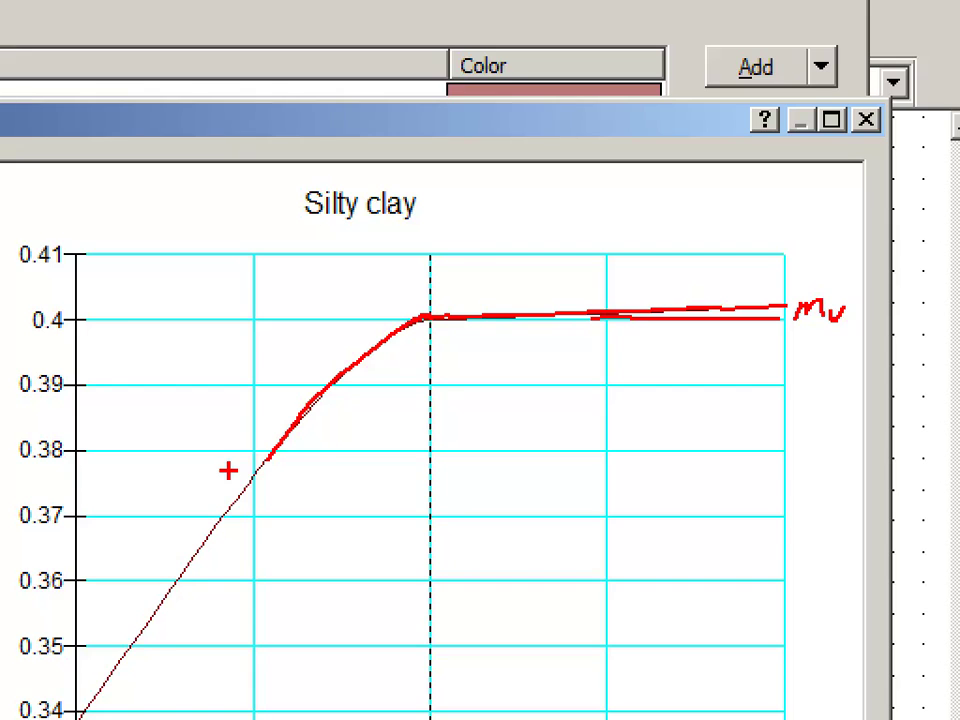
{"action": "key", "text": "Escape"}
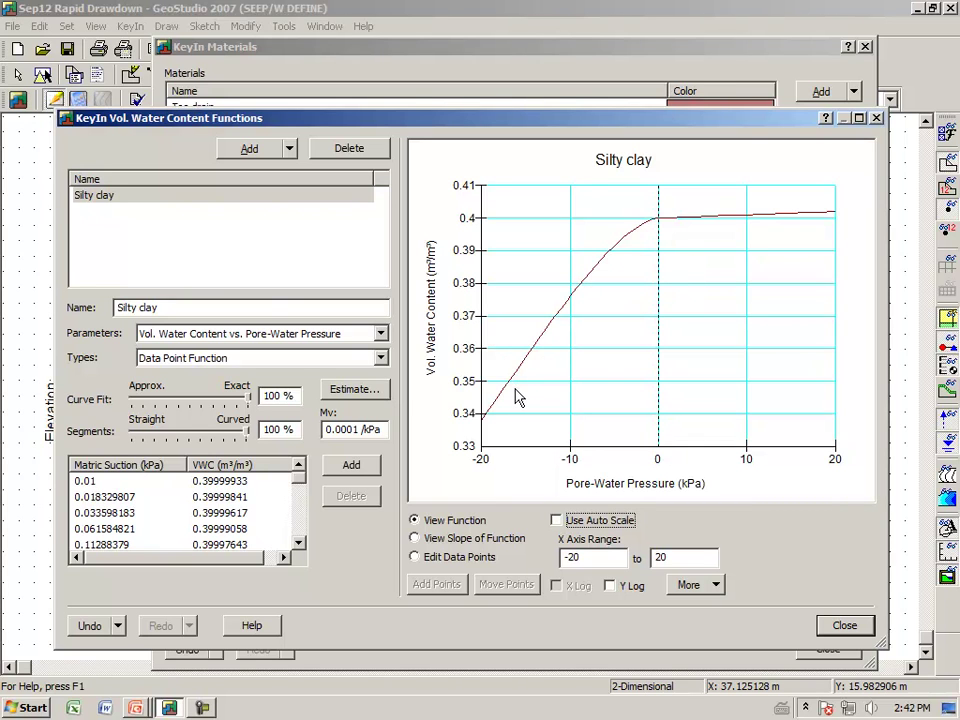
- Switch the Silty clay function back to its editable data points and assign it as the Embankment's volumetric water content function
{"action": "left_click", "coordinate": [557, 521]}
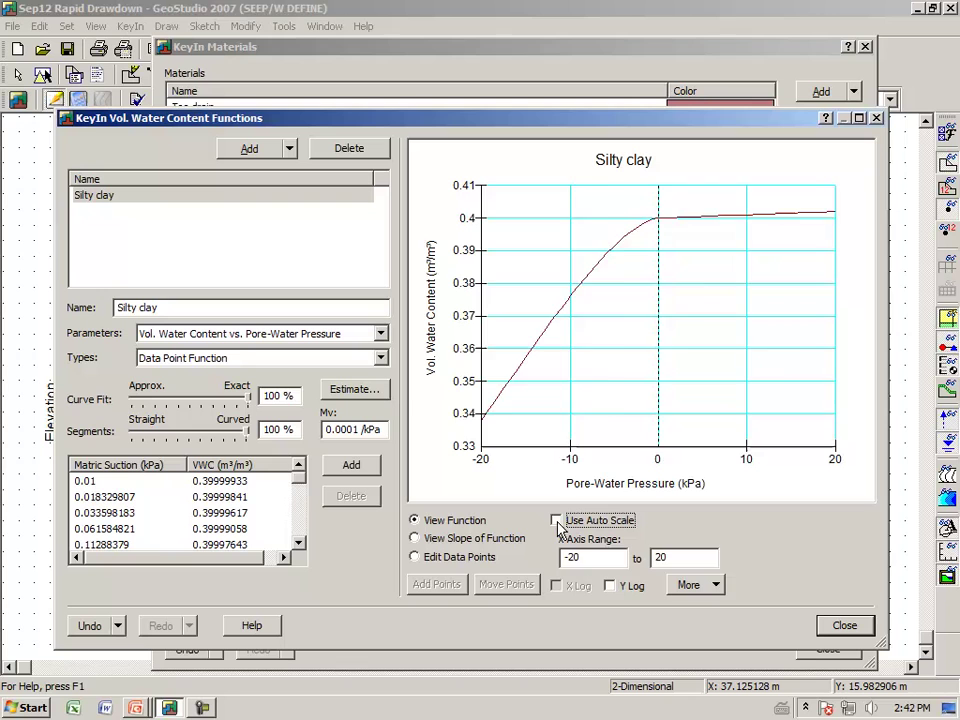
{"action": "left_click", "coordinate": [417, 561]}
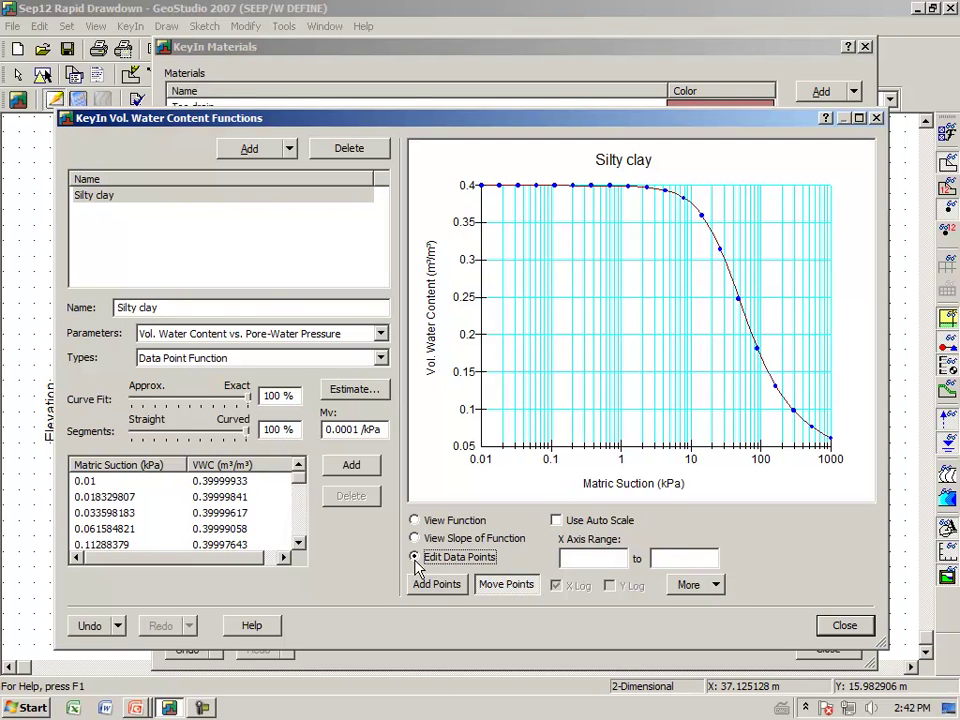
{"action": "left_click", "coordinate": [843, 627]}
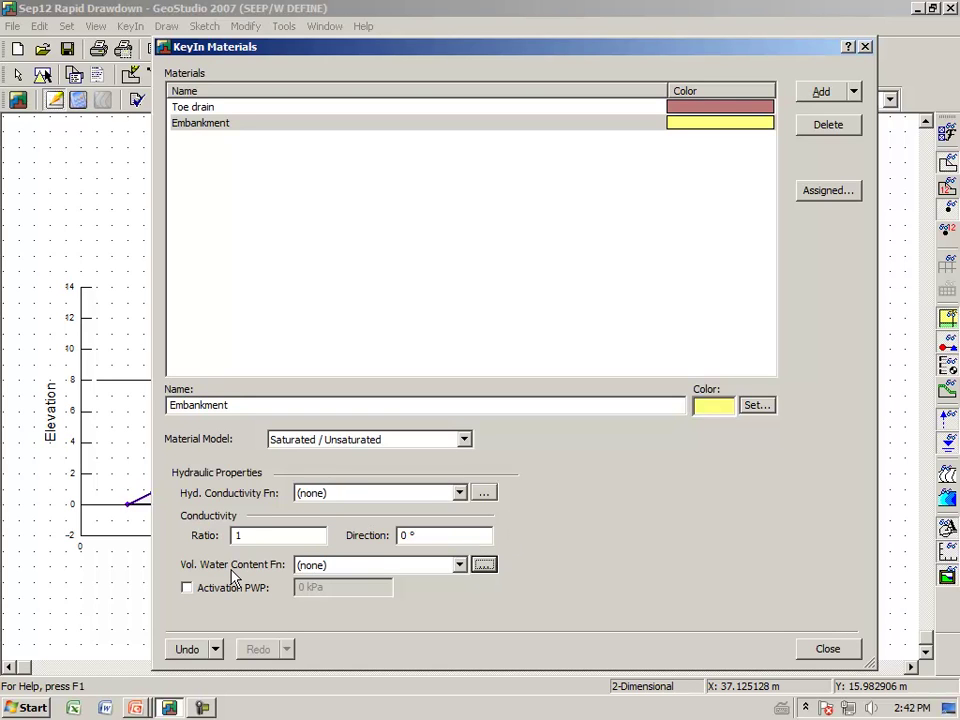
{"action": "left_click", "coordinate": [456, 566]}
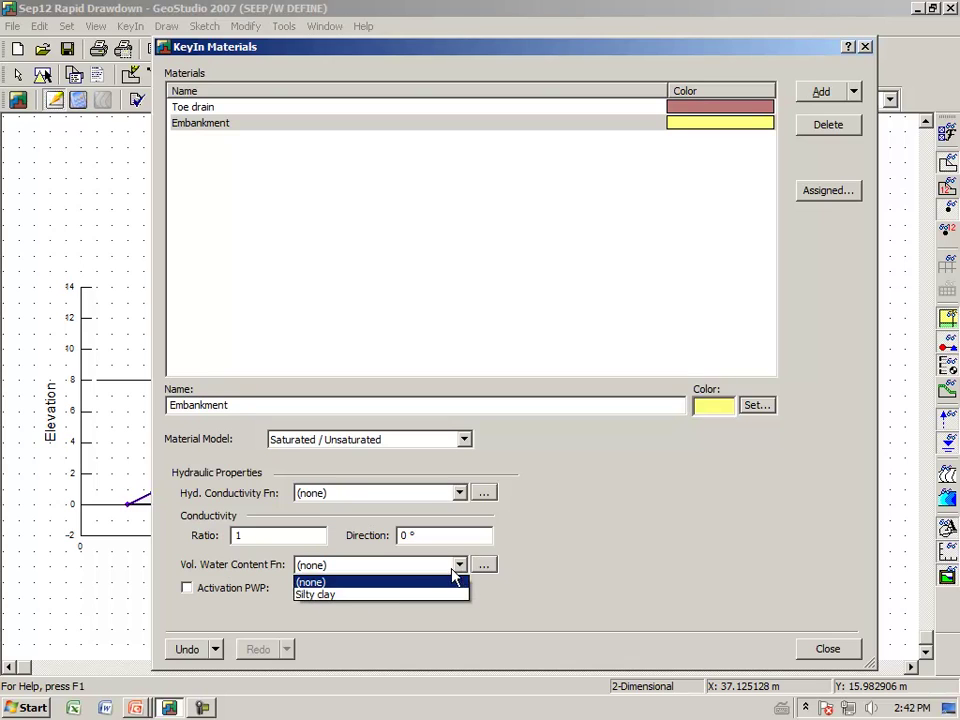
{"action": "left_click", "coordinate": [382, 595]}
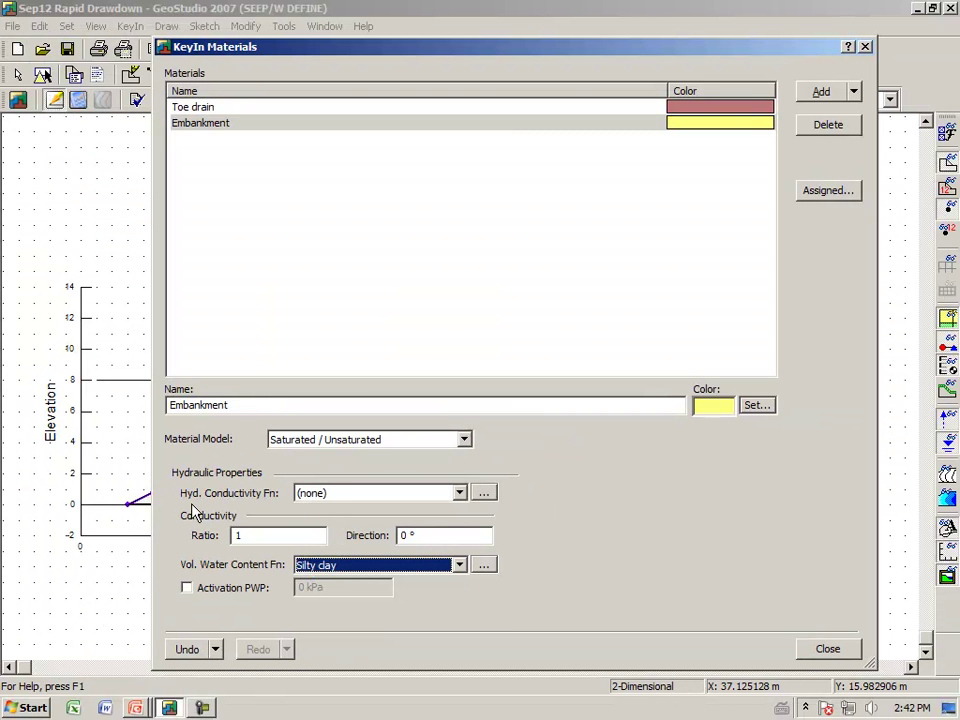
- Create a hydraulic conductivity function named Silty clay conductivity for the Embankment and set its type to Data Point Function
{"action": "left_click", "coordinate": [485, 494]}
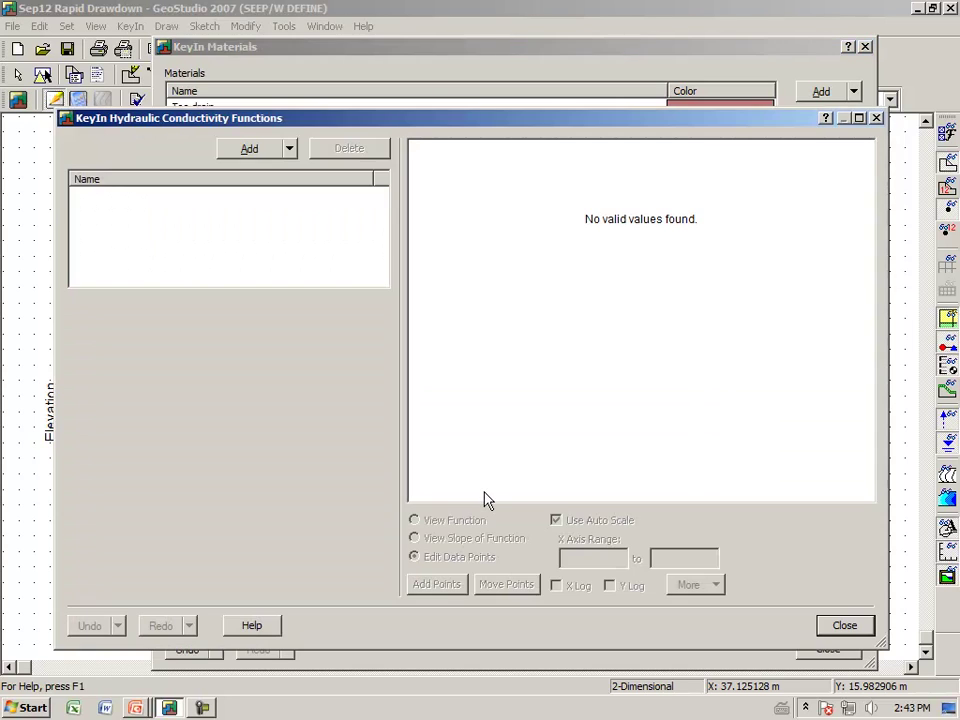
{"action": "left_click", "coordinate": [265, 160]}
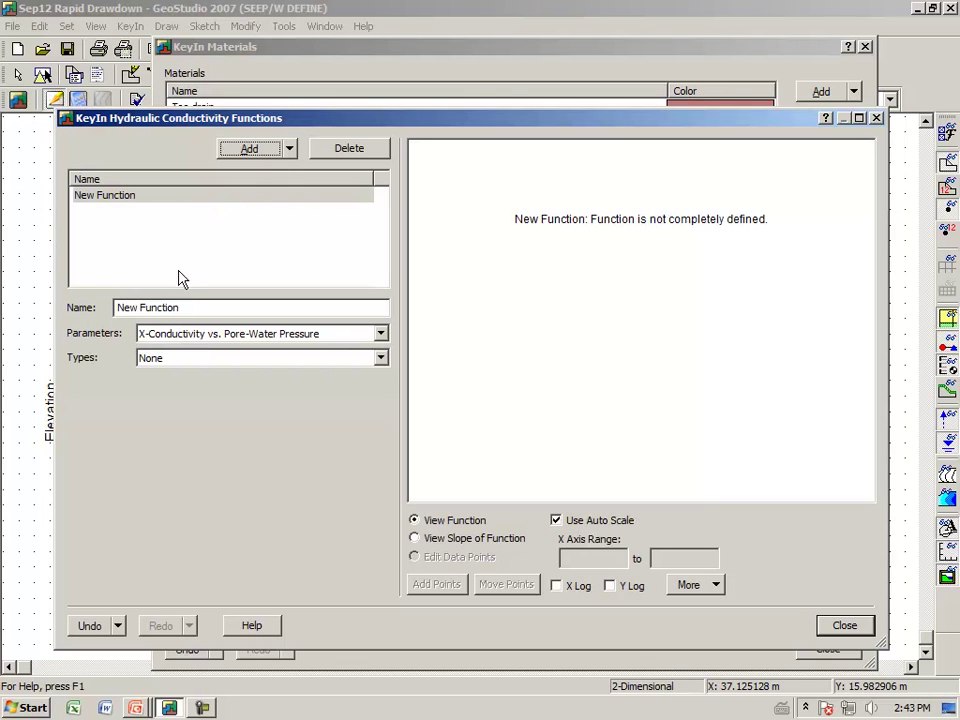
{"action": "left_click_drag", "start_coordinate": [189, 307], "coordinate": [72, 307]}
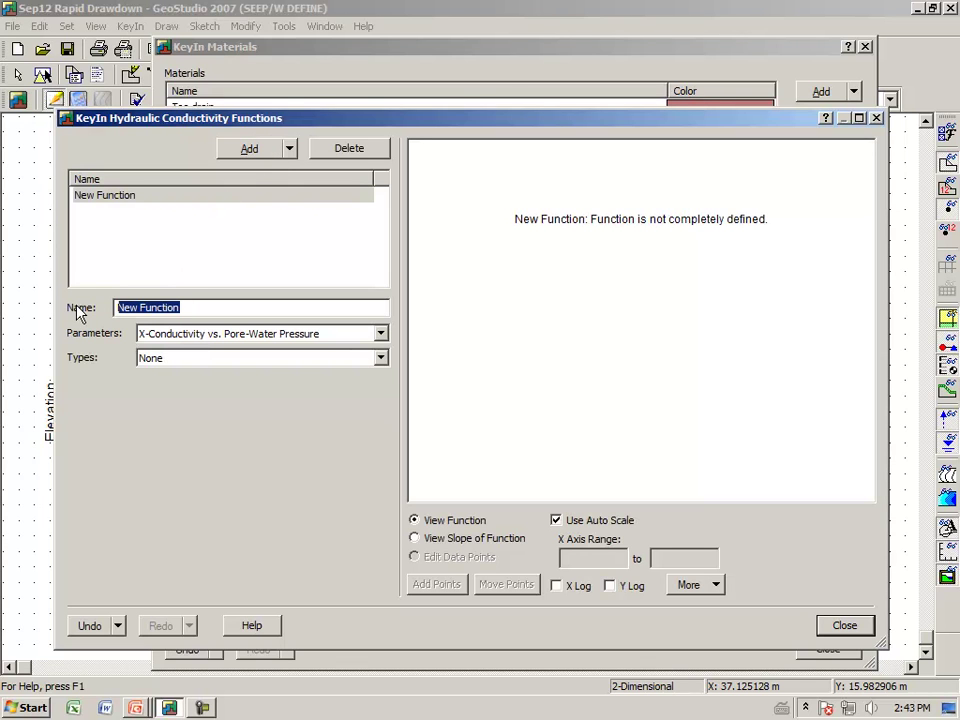
{"action": "type", "text": "Silty "}
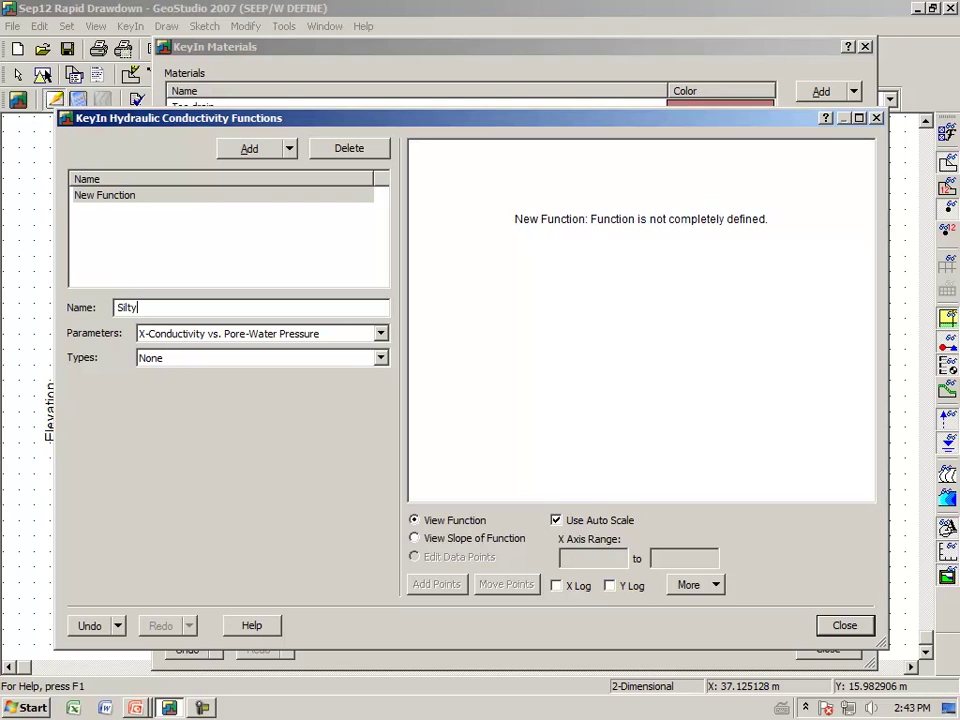
{"action": "type", "text": "clay conductivity"}
{"action": "key", "text": "Tab"}
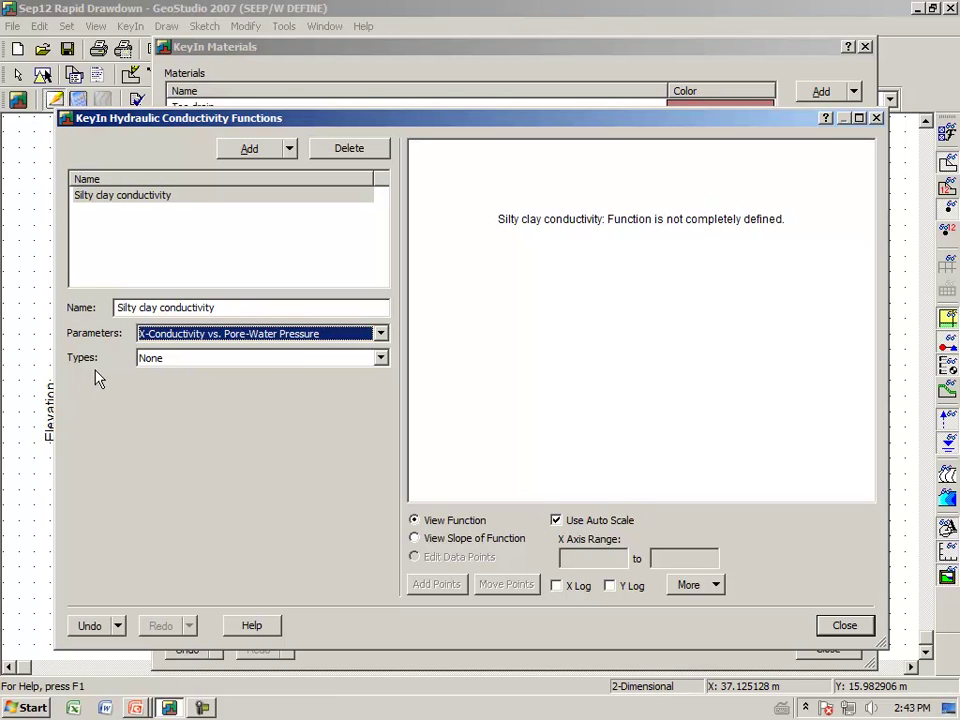
{"action": "left_click", "coordinate": [381, 358]}
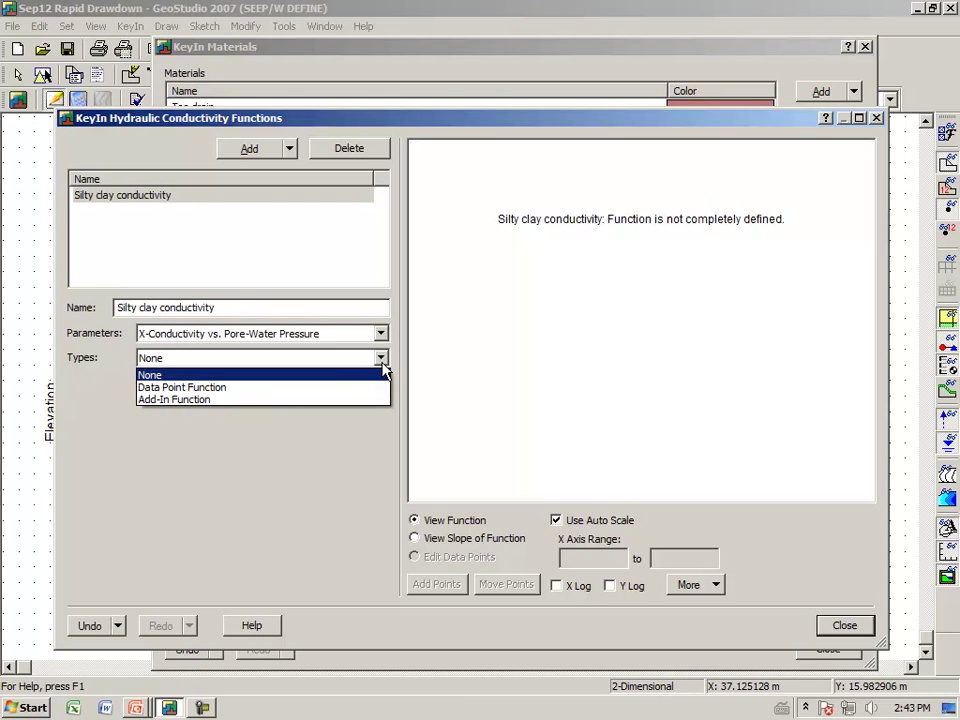
{"action": "left_click", "coordinate": [284, 388]}
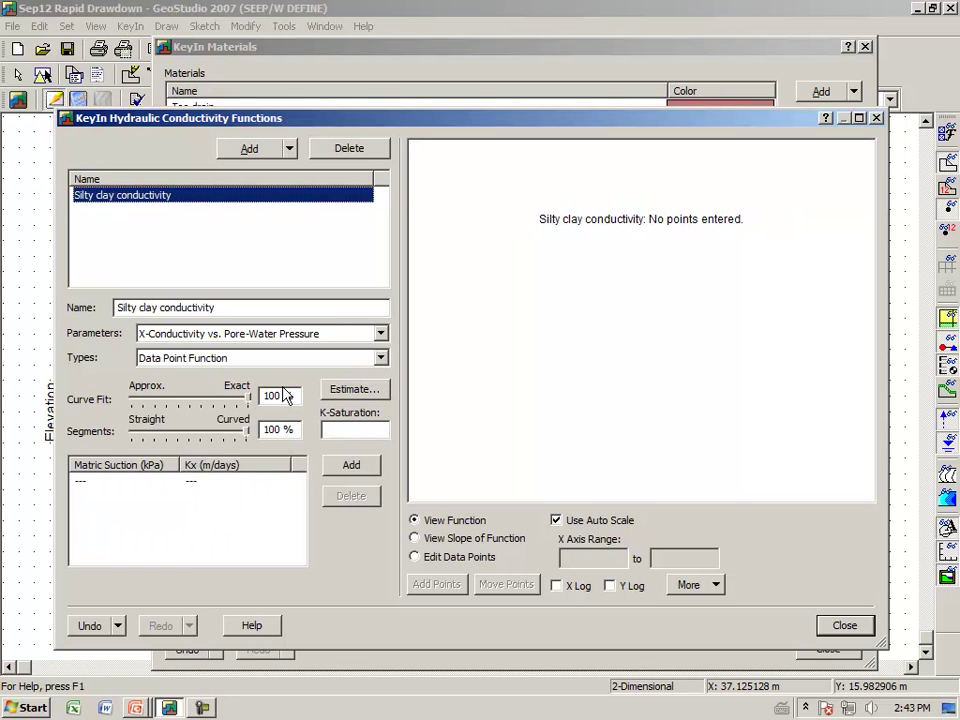
- Estimate the conductivity function with Van Genuchten from the Silty clay water content function, using saturated K 8.64e-2 m/days and residual water content 0.05 m³/m³
{"action": "left_click", "coordinate": [343, 396]}
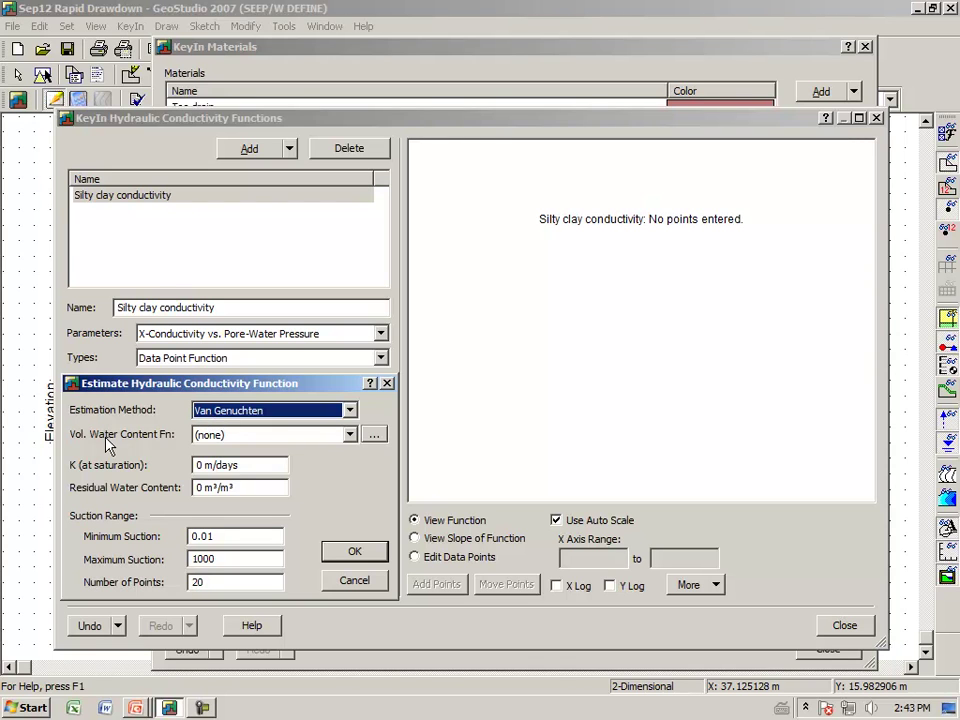
{"action": "left_click", "coordinate": [352, 436]}
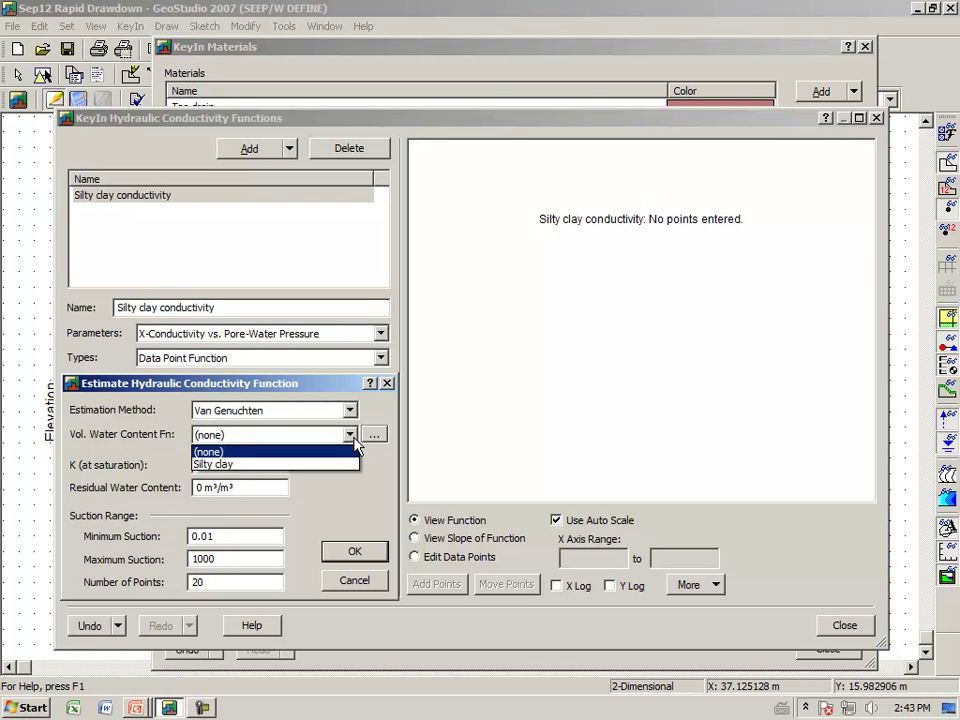
{"action": "left_click", "coordinate": [225, 467]}
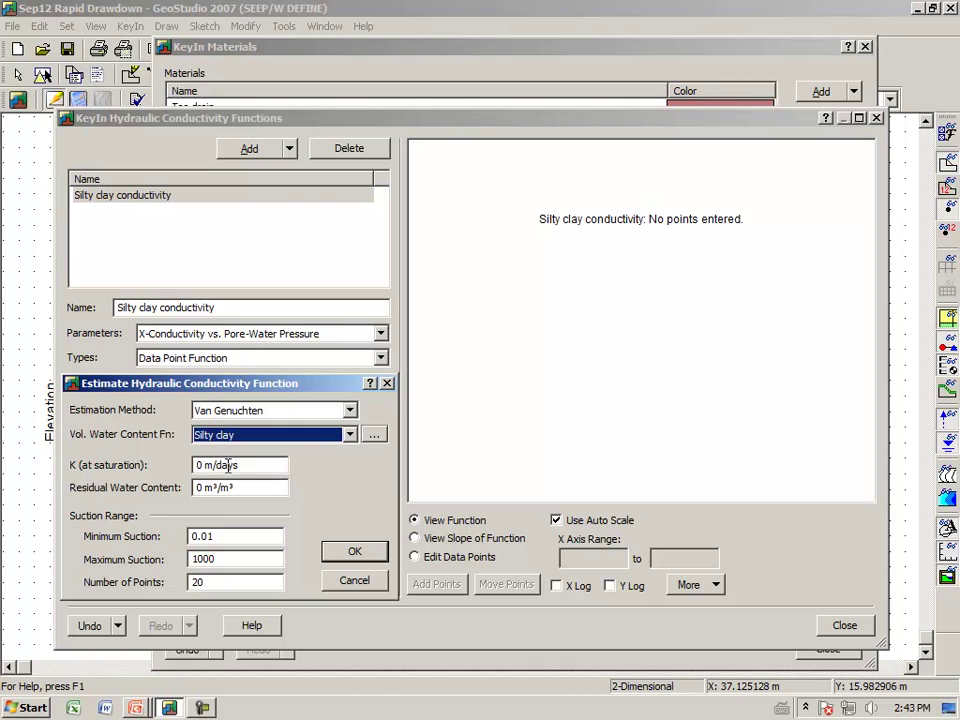
{"action": "left_click_drag", "start_coordinate": [259, 464], "coordinate": [133, 472]}
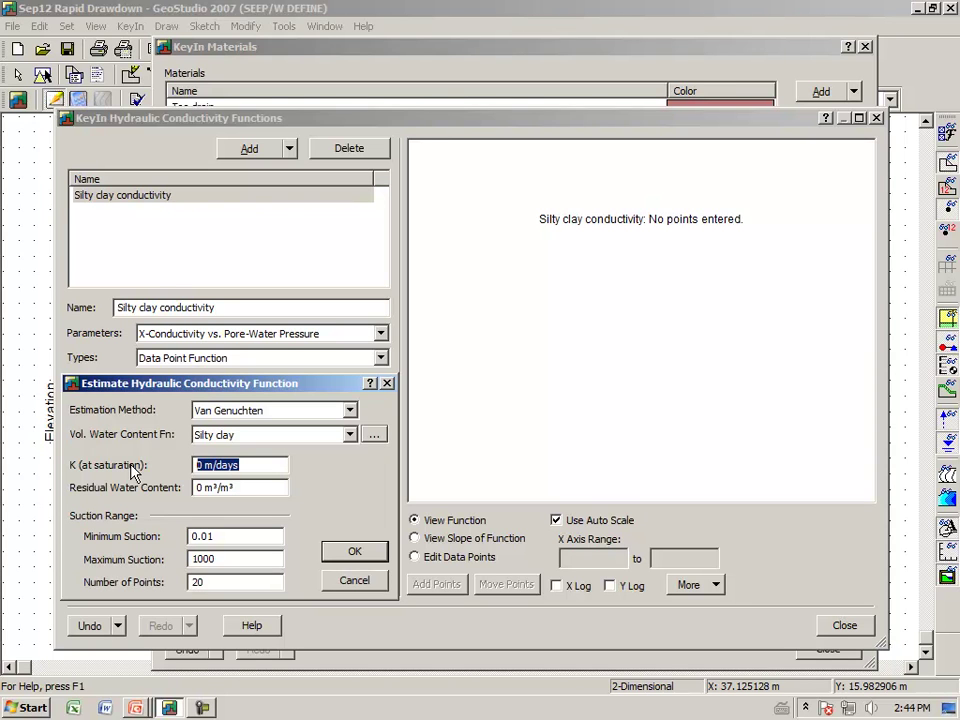
{"action": "type", "text": "8"}
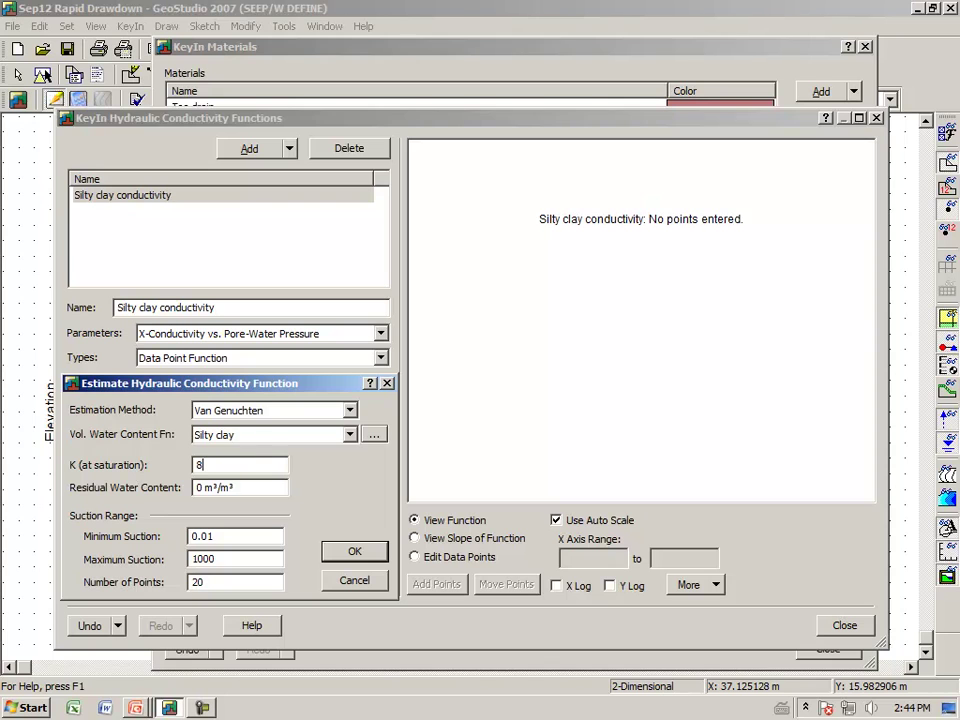
{"action": "type", "text": ".64e-2"}
{"action": "key", "text": "Tab"}
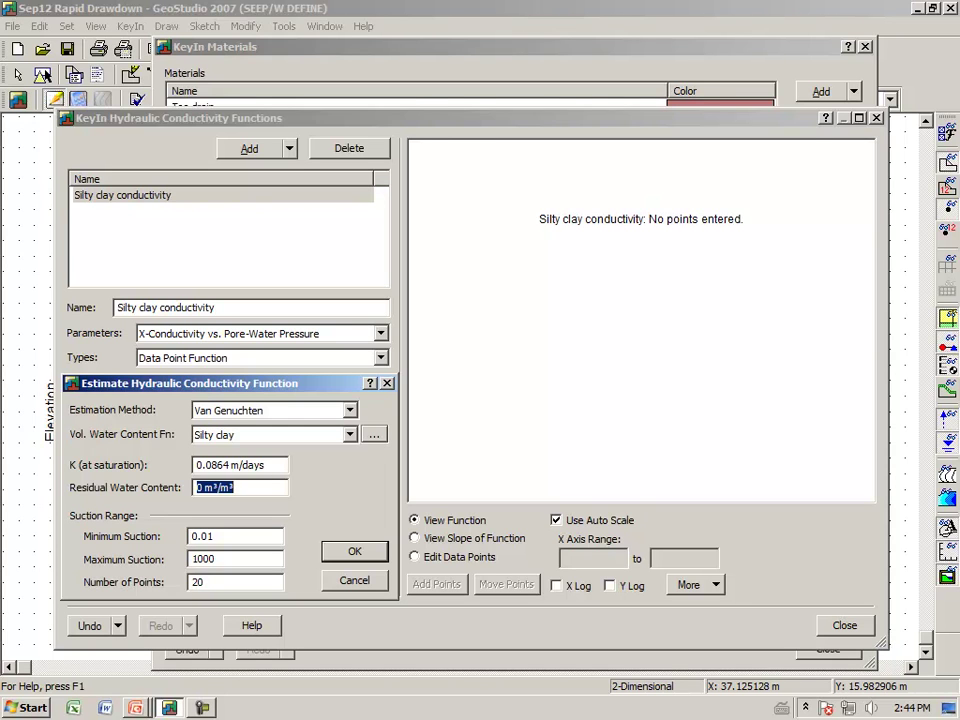
{"action": "type", "text": "0.05"}
{"action": "key", "text": "Tab"}
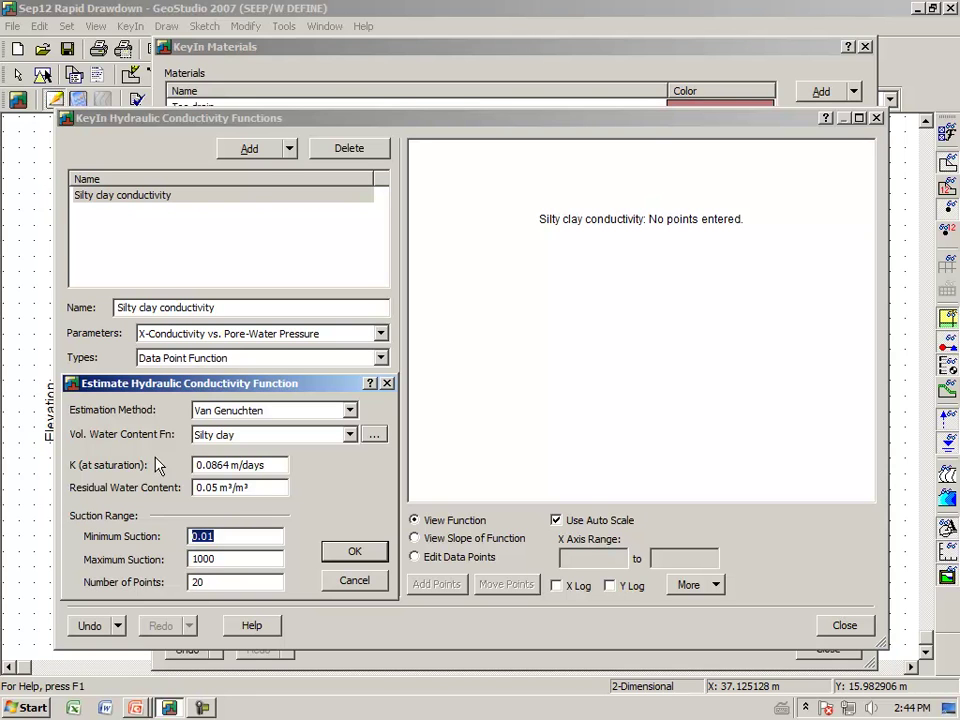
{"action": "left_click", "coordinate": [350, 552]}
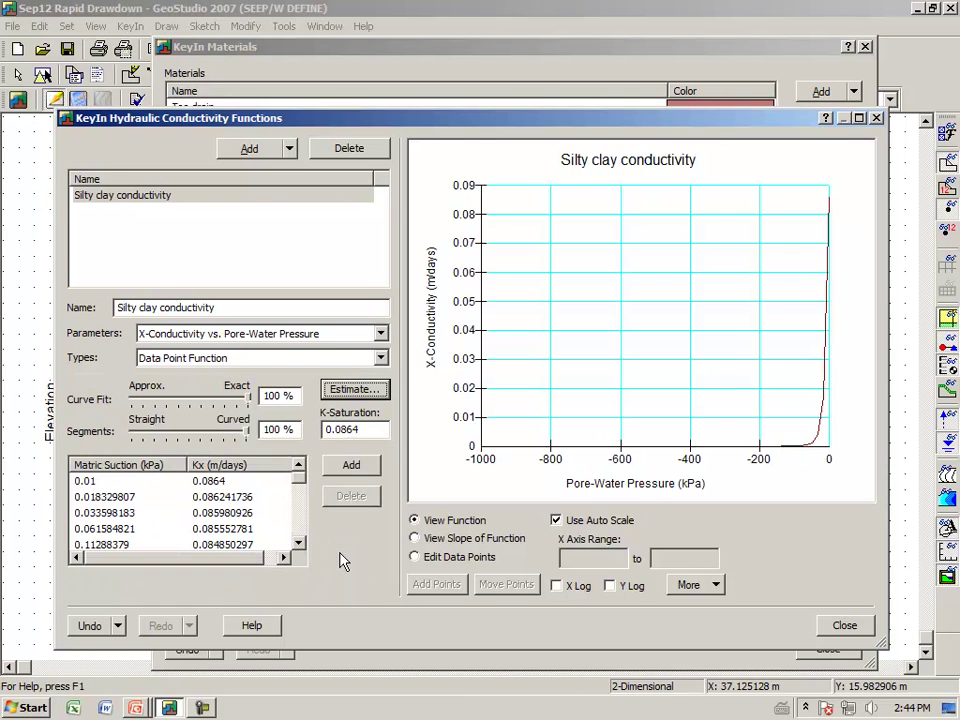
- Display the conductivity function's editable data points and assign Silty clay conductivity as the Embankment's hydraulic conductivity function
{"action": "left_click", "coordinate": [415, 560]}
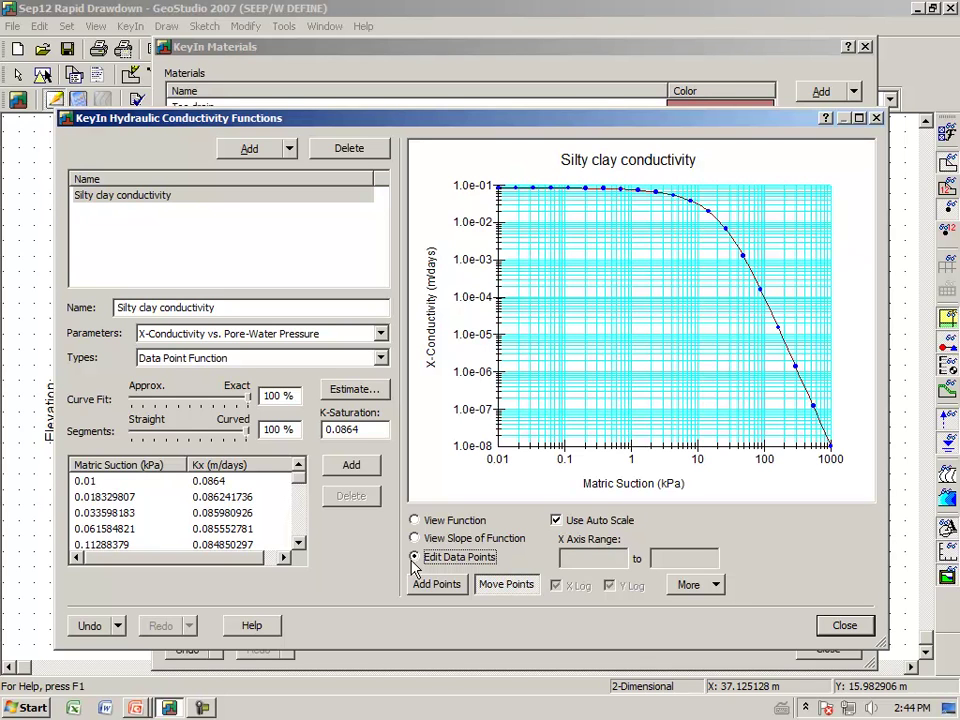
{"action": "left_click", "coordinate": [842, 627]}
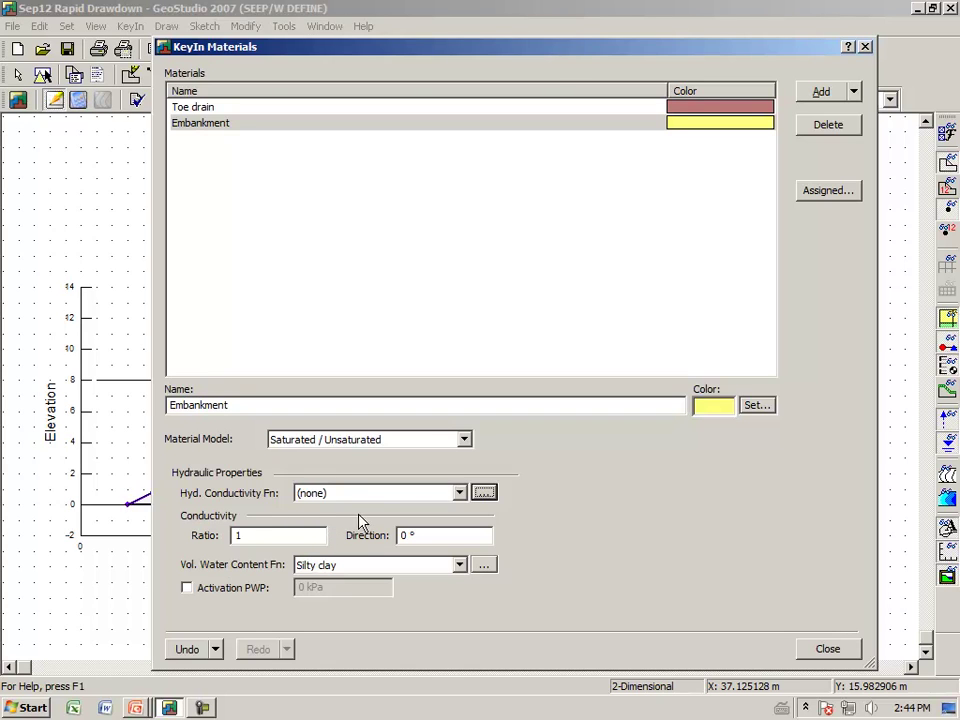
{"action": "left_click", "coordinate": [460, 494]}
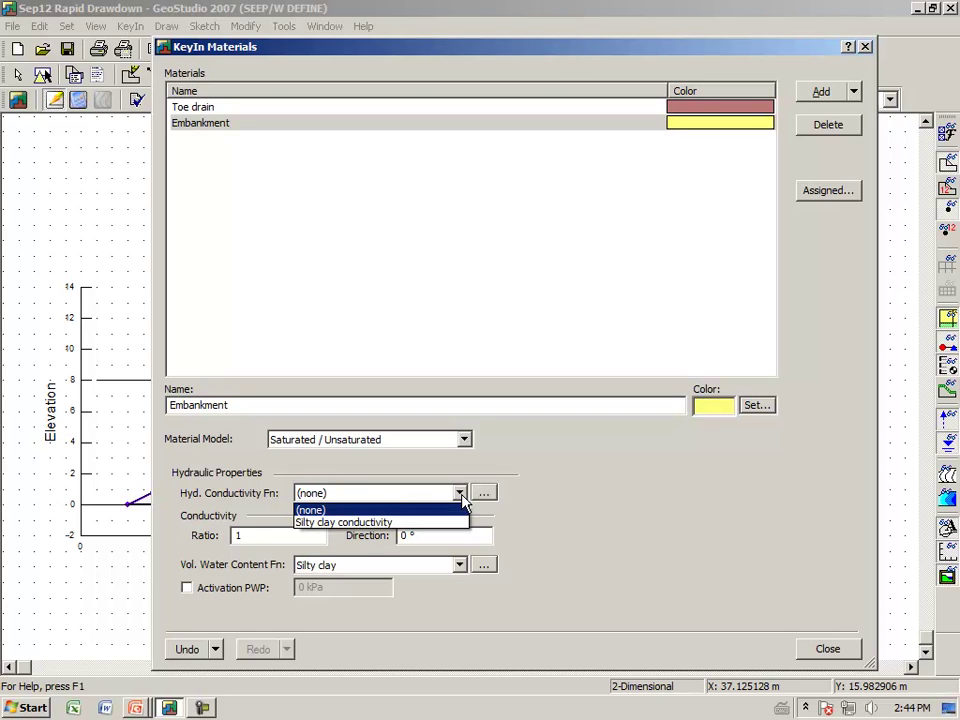
{"action": "left_click", "coordinate": [404, 523]}
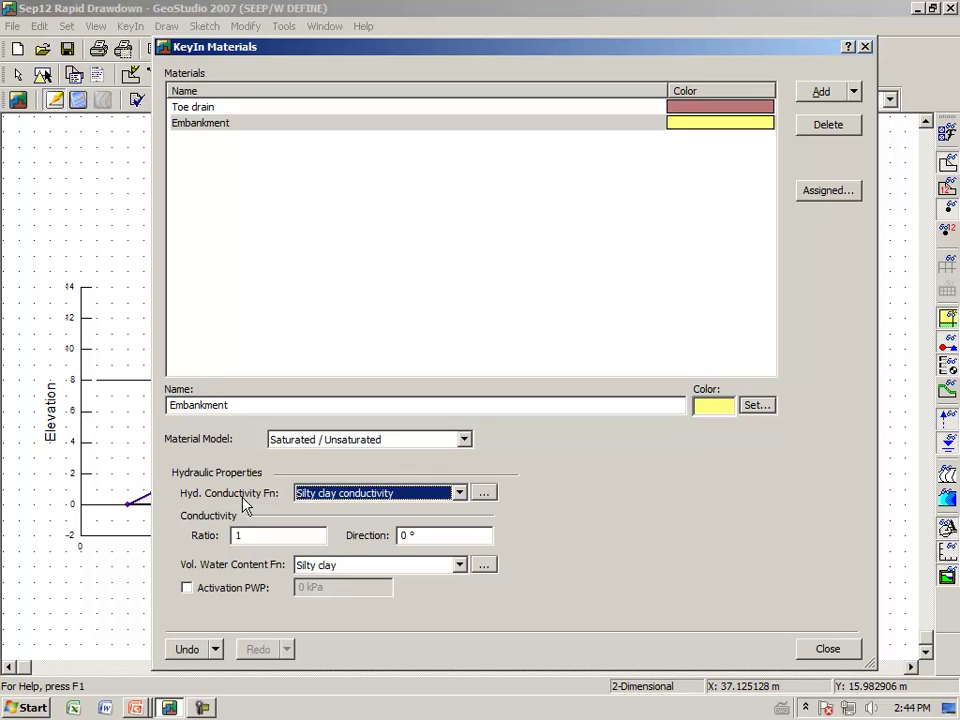
{"action": "left_click", "coordinate": [829, 652]}
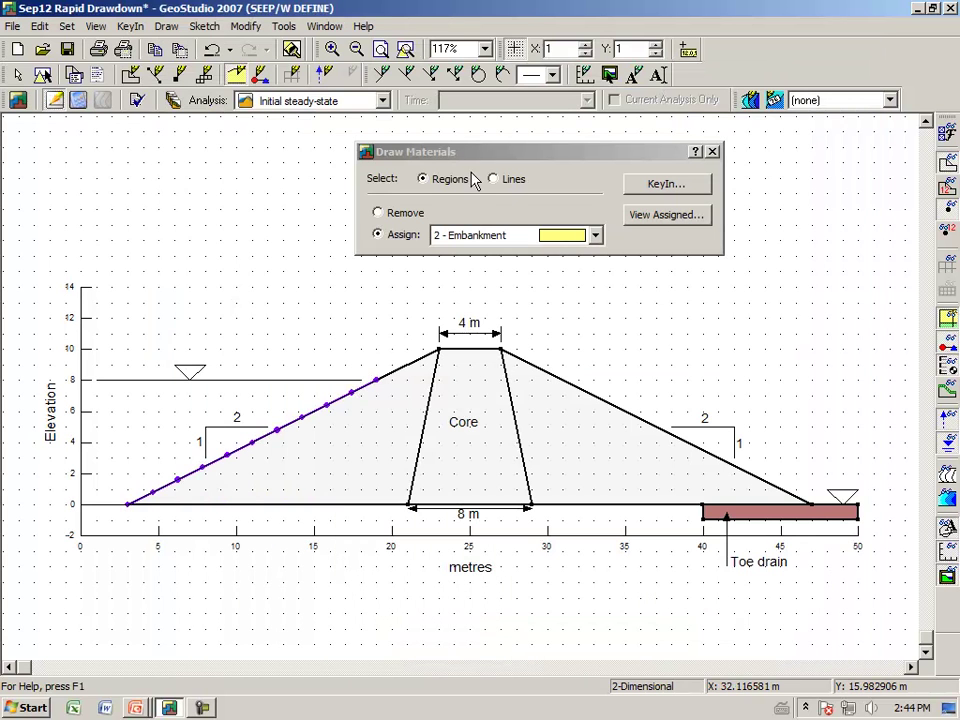
- Assign the Embankment material to the upstream shell, core and downstream shell regions of the dam
{"action": "left_click", "coordinate": [341, 460]}
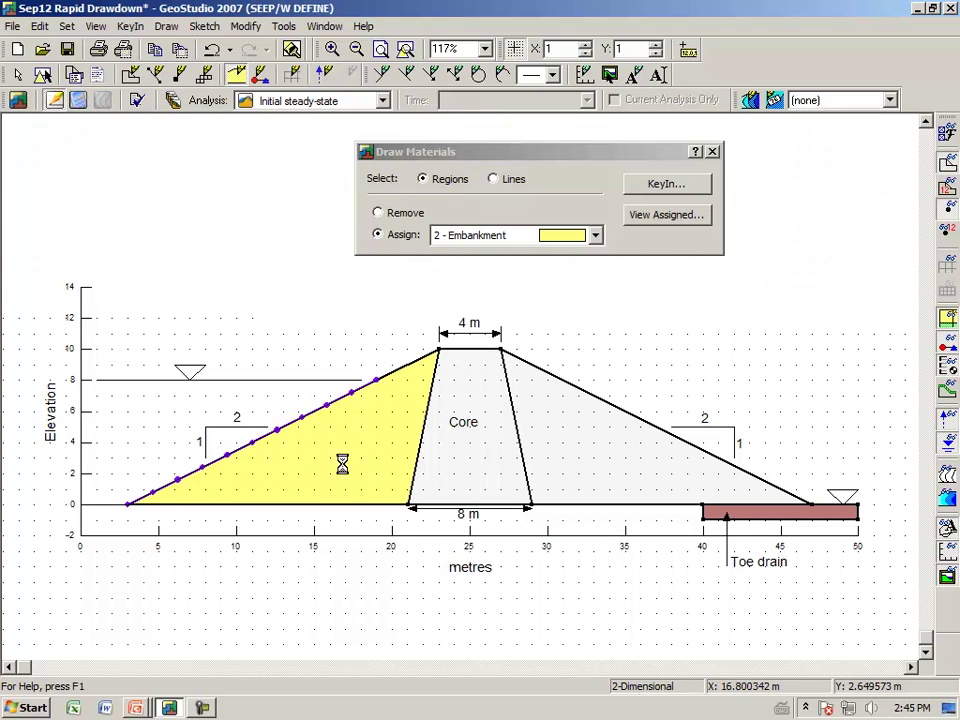
{"action": "left_click", "coordinate": [469, 475]}
{"action": "left_click", "coordinate": [555, 471]}
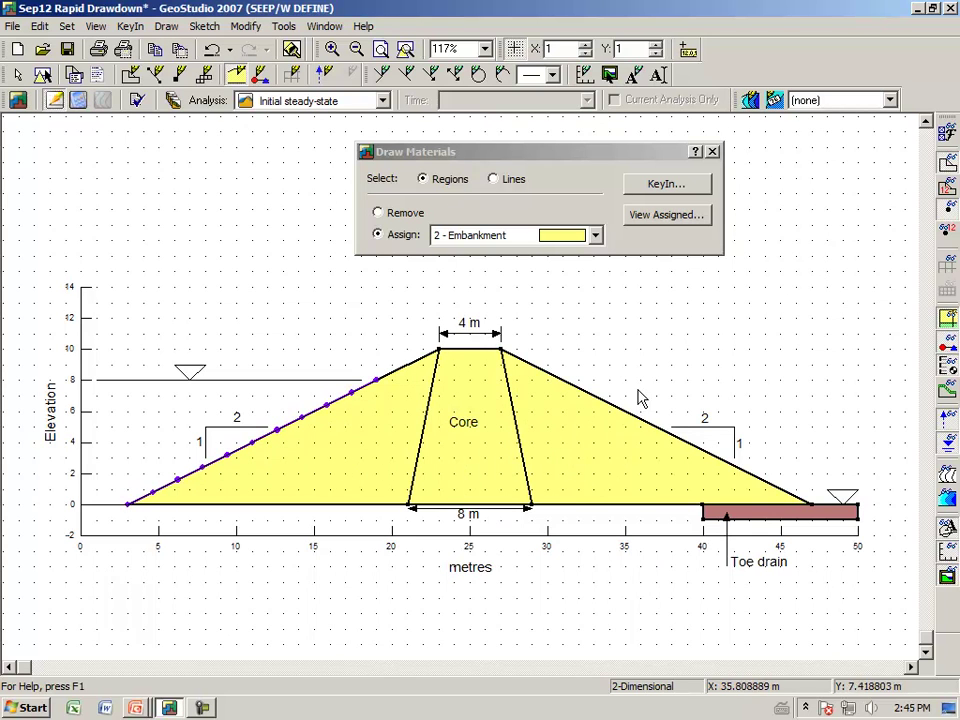
{"action": "left_click", "coordinate": [712, 153]}
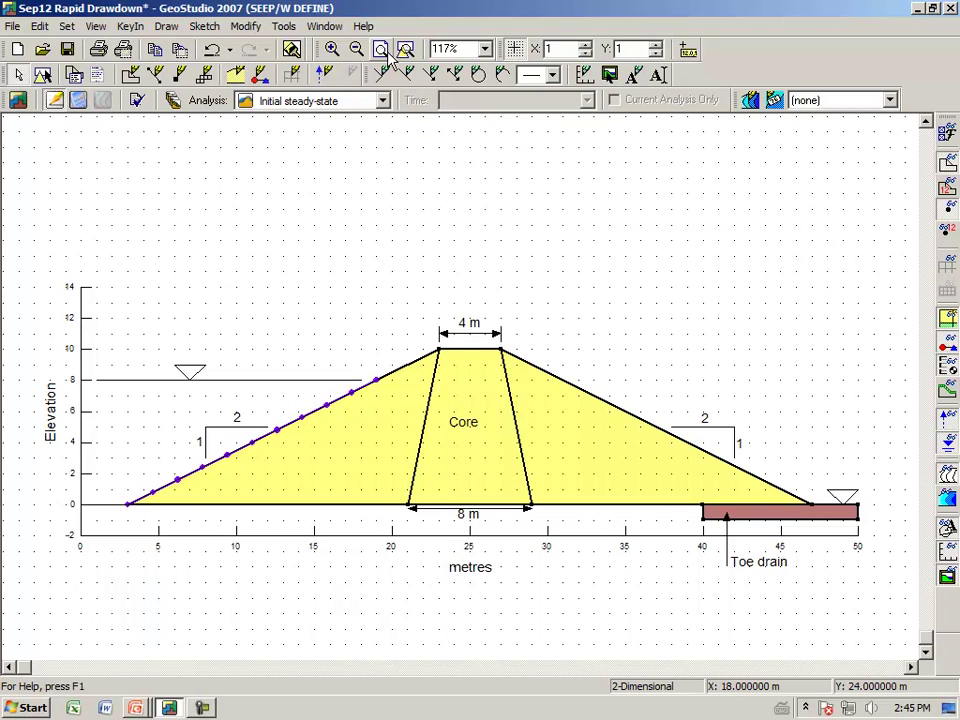
- View the object information of the upstream slope line to examine its end points and hydraulic boundary
{"action": "left_click", "coordinate": [332, 49]}
{"action": "left_click_drag", "start_coordinate": [107, 552], "coordinate": [421, 321]}
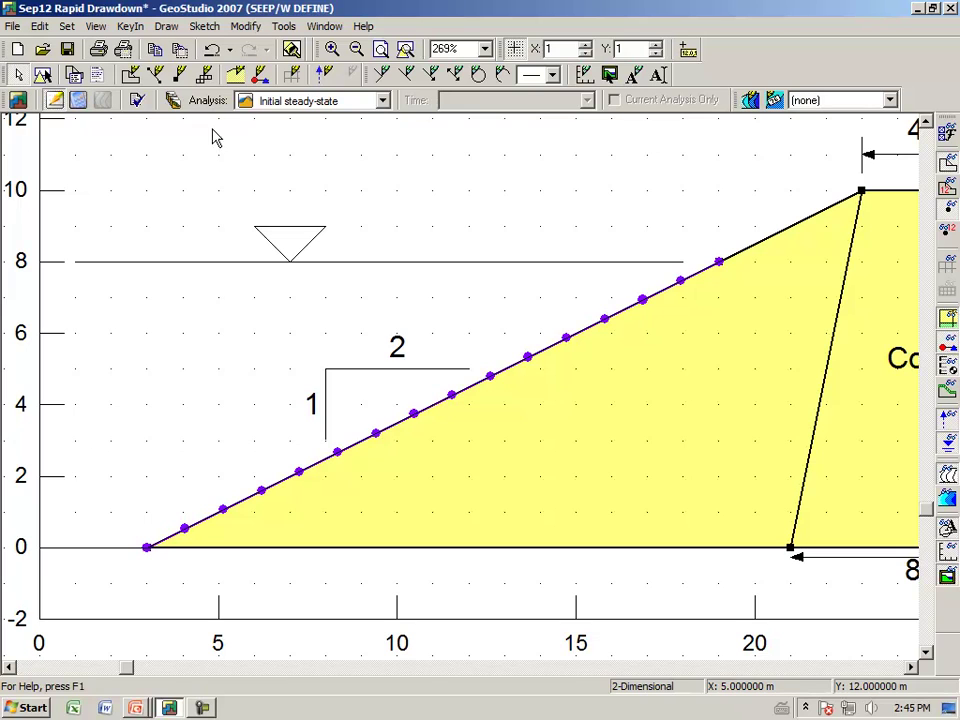
{"action": "left_click", "coordinate": [96, 27]}
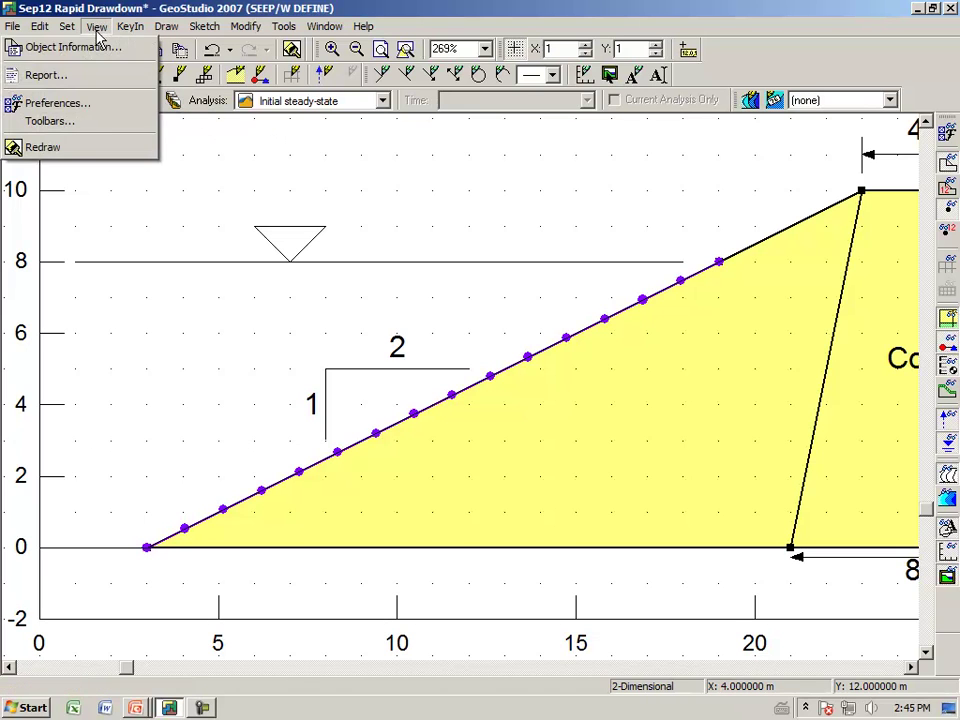
{"action": "left_click", "coordinate": [70, 46]}
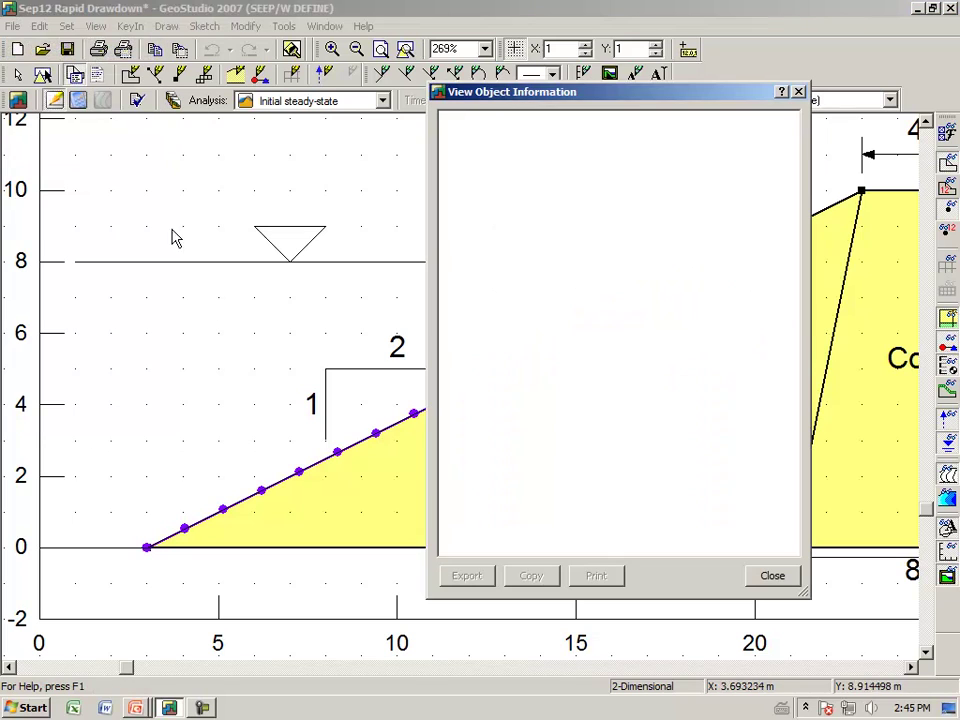
{"action": "left_click", "coordinate": [322, 466]}
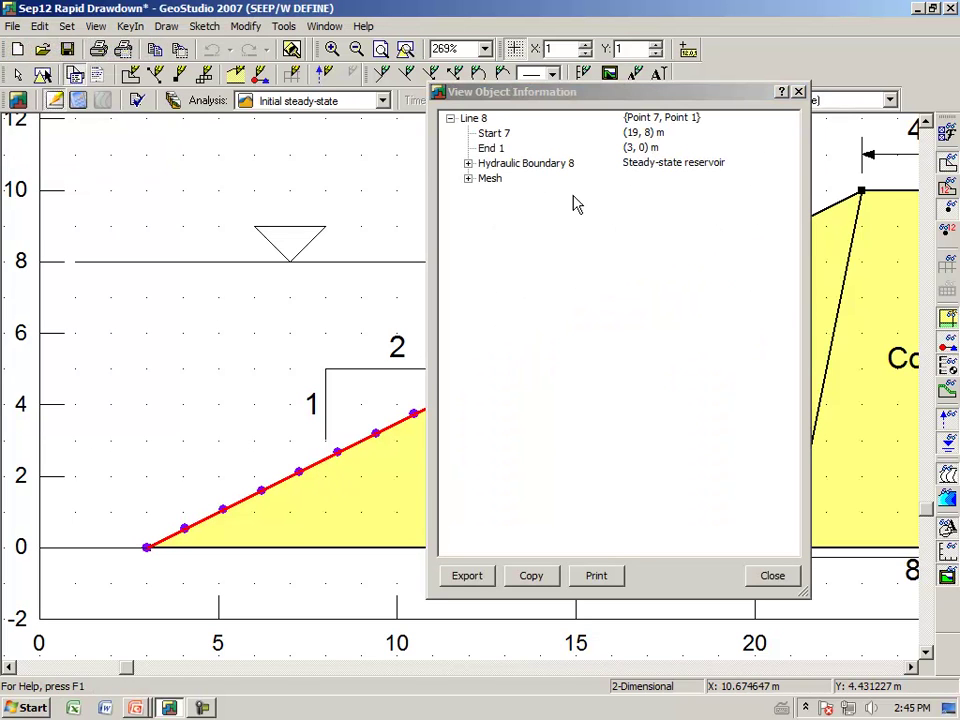
- Examine the hydraulic boundary type and head assigned to the upstream slope line, and return to the full dam view
{"action": "left_click", "coordinate": [468, 164]}
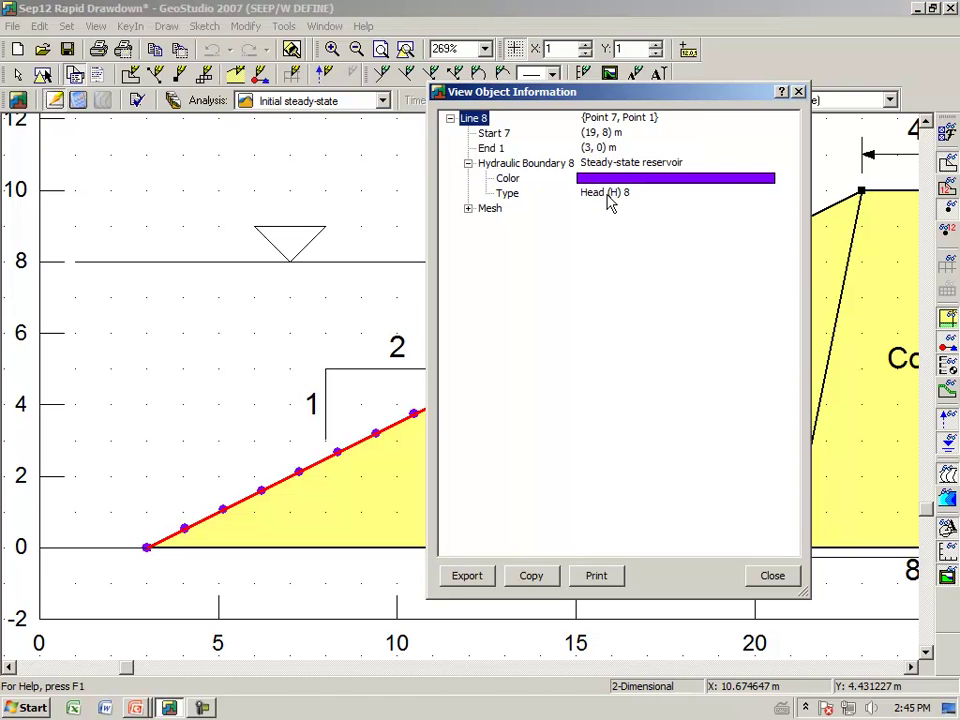
{"action": "left_click", "coordinate": [800, 93]}
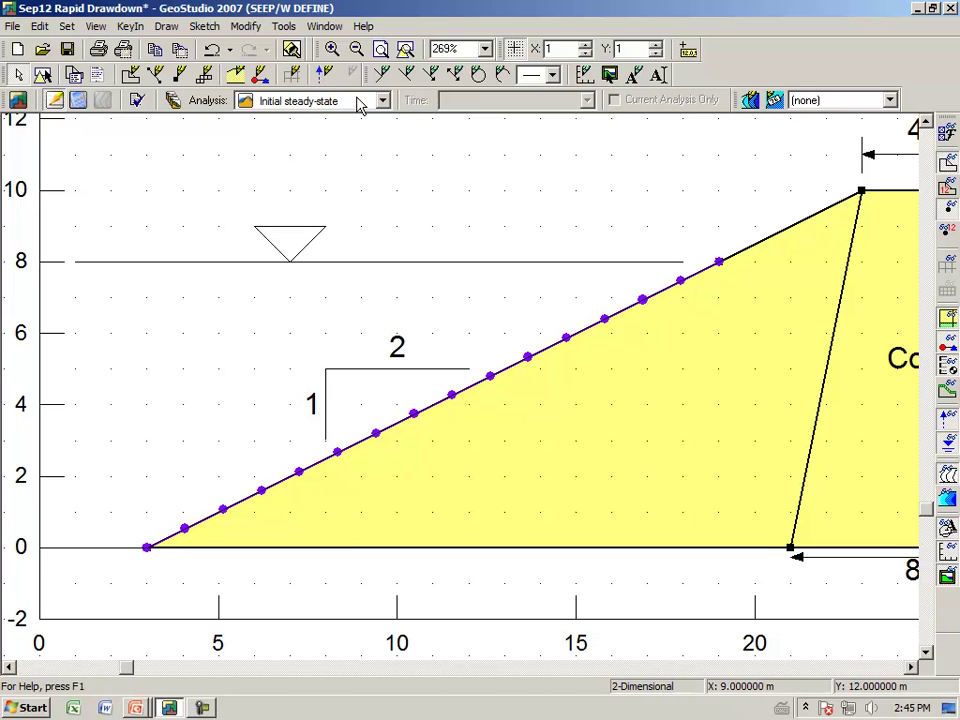
{"action": "left_click", "coordinate": [405, 50]}
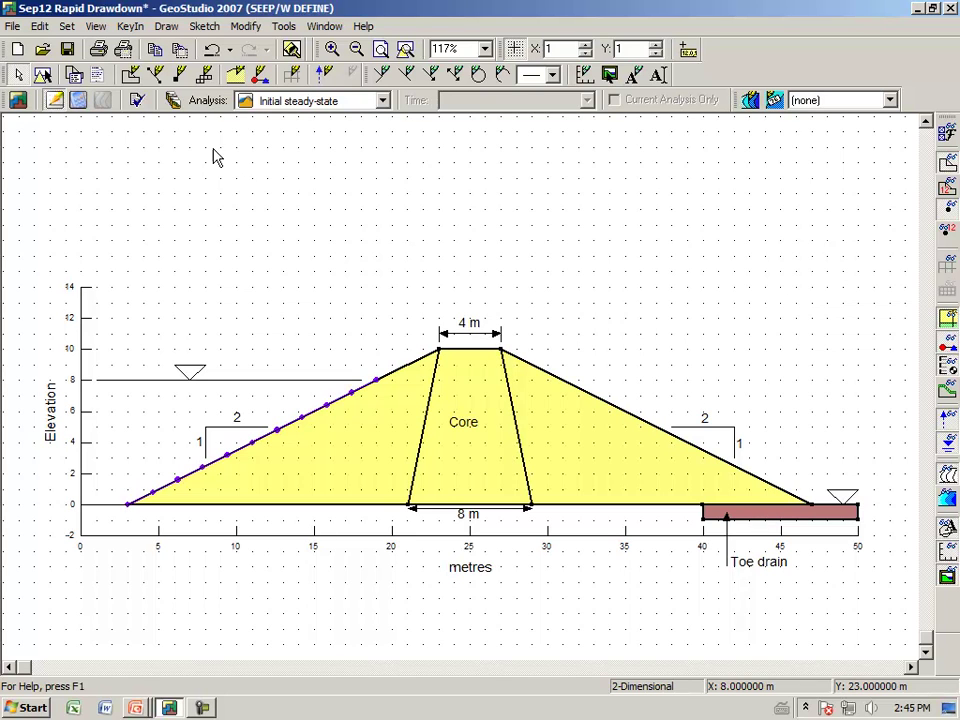
- Review the Toe Drain hydraulic boundary condition's type and action value in the boundary condition definitions
{"action": "left_click", "coordinate": [167, 30]}
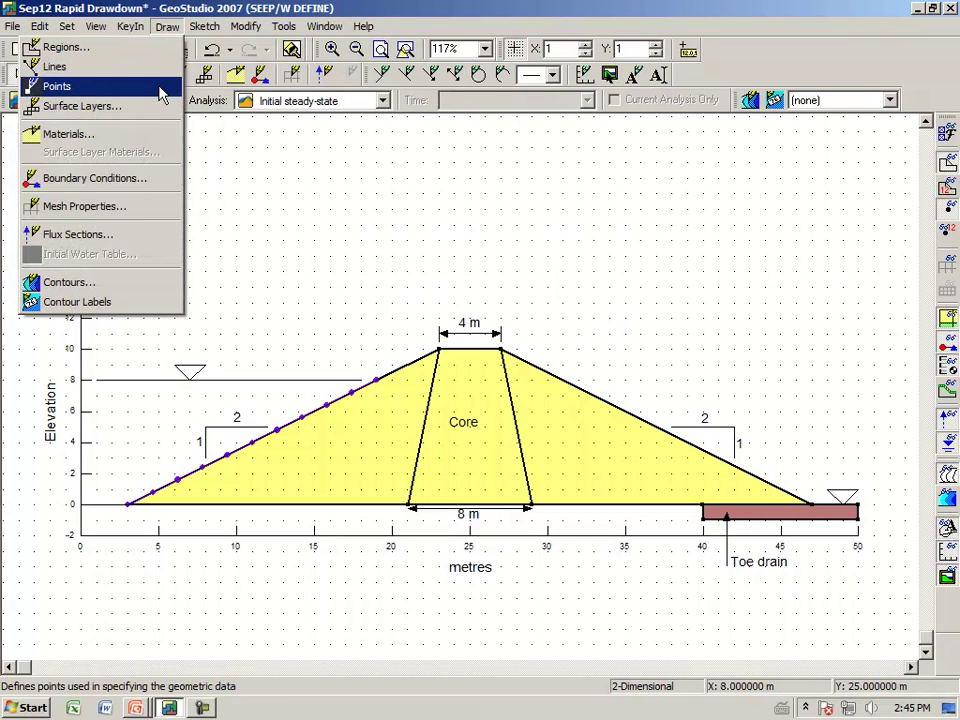
{"action": "left_click", "coordinate": [152, 179]}
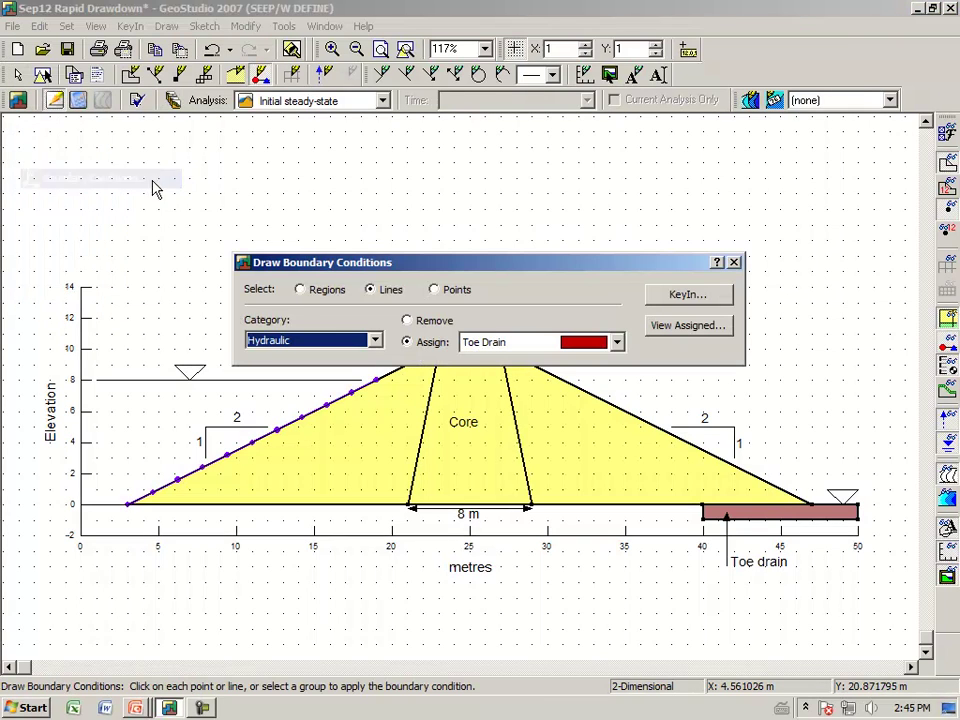
{"action": "left_click", "coordinate": [617, 342]}
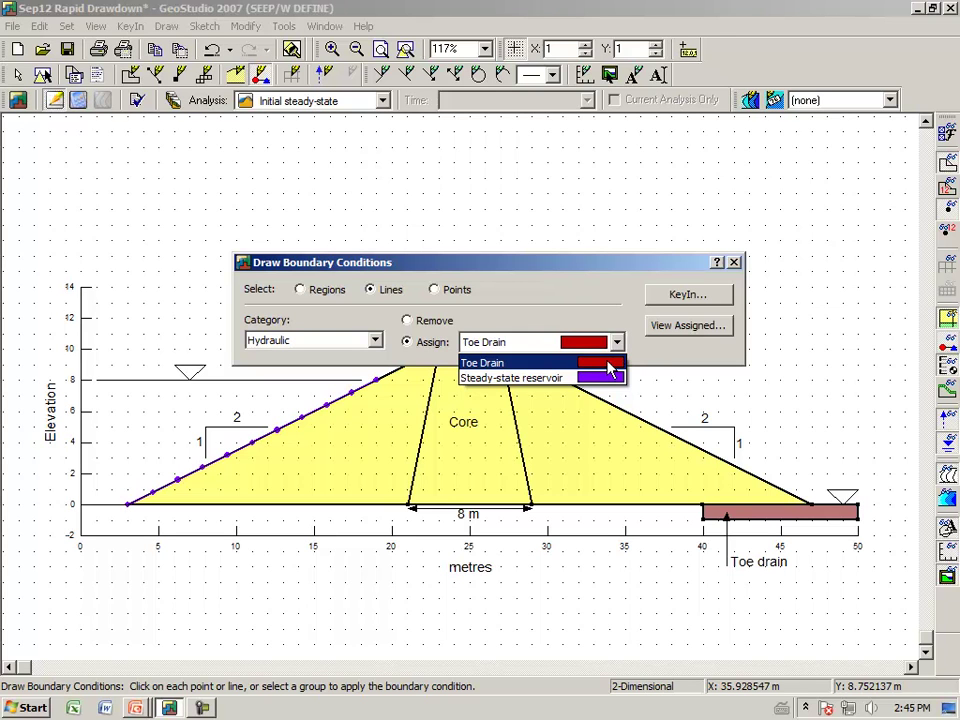
{"action": "left_click", "coordinate": [608, 364]}
{"action": "left_click", "coordinate": [680, 298]}
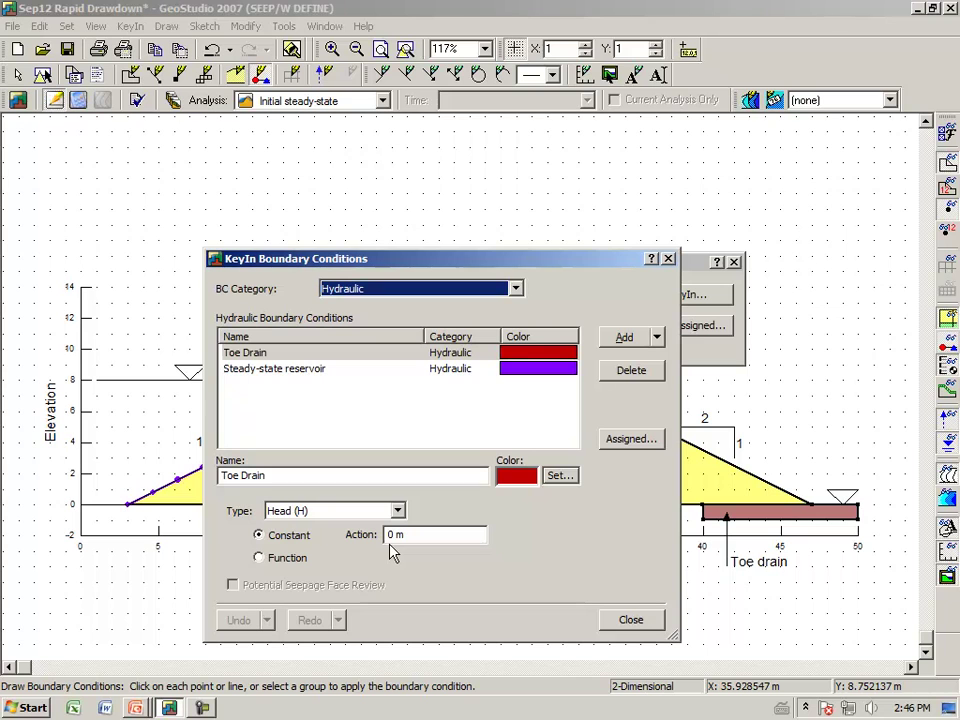
{"action": "left_click", "coordinate": [621, 626]}
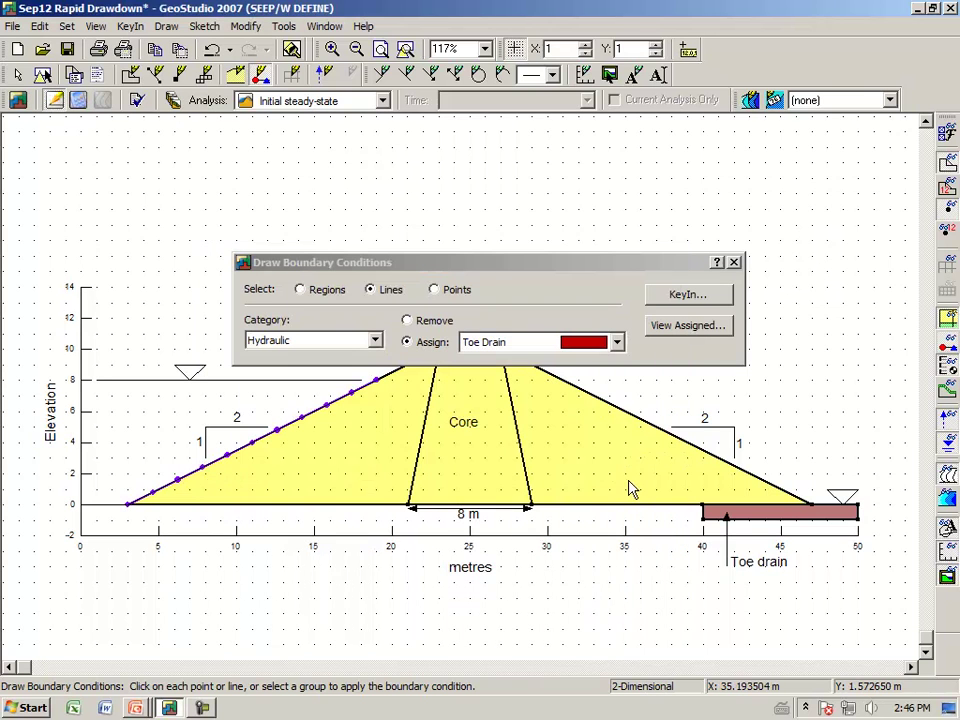
- Change the display colour of the Toe Drain boundary condition to bright green
{"action": "left_click", "coordinate": [618, 344]}
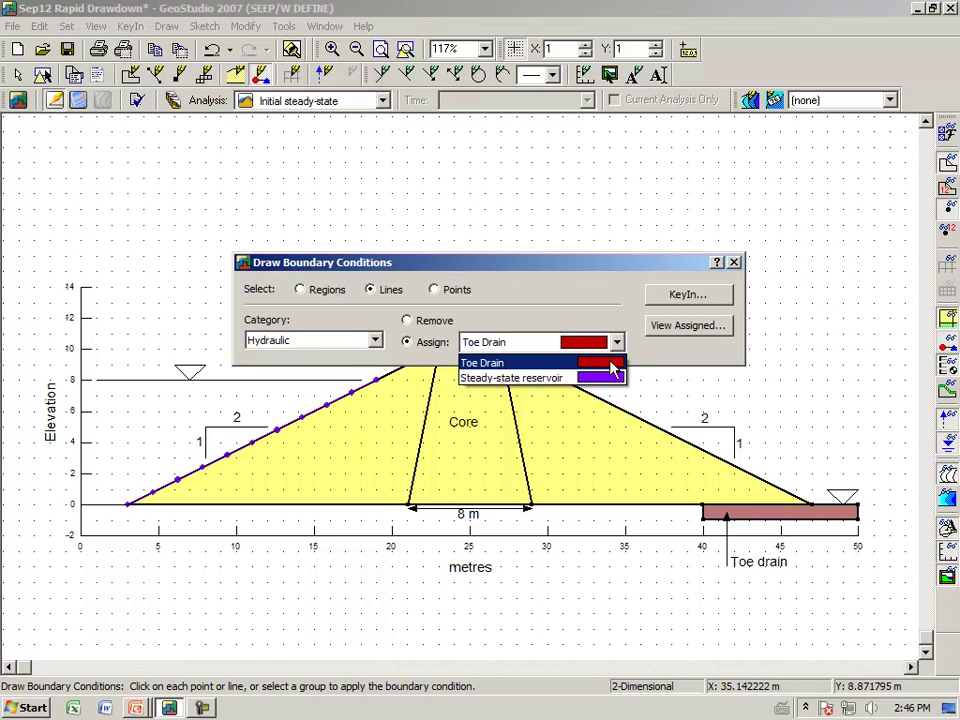
{"action": "left_click", "coordinate": [613, 366]}
{"action": "left_click", "coordinate": [690, 305]}
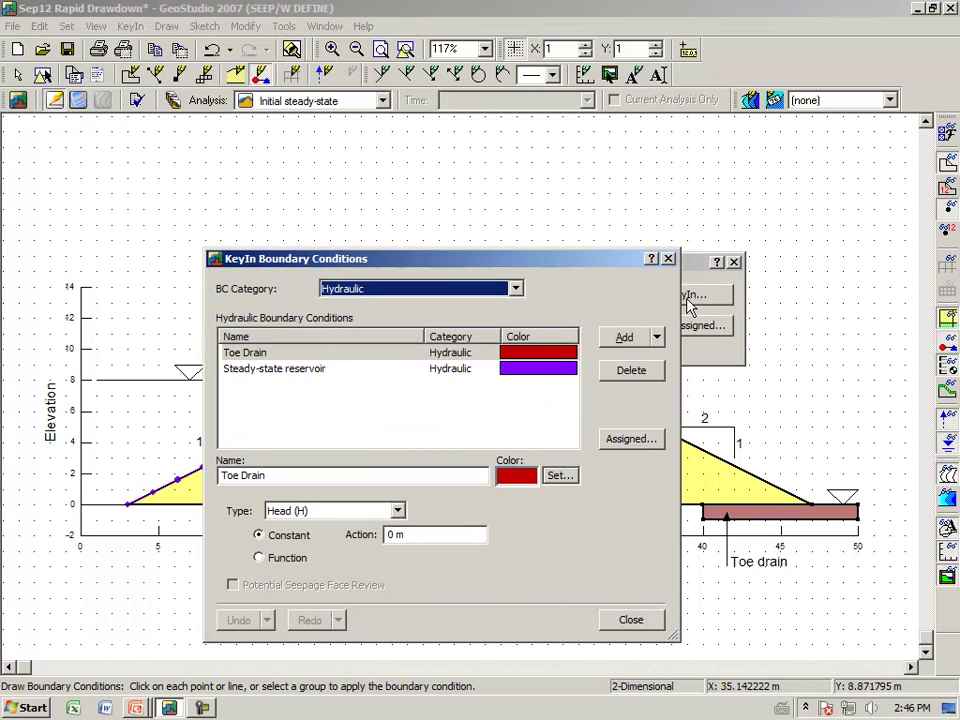
{"action": "left_click", "coordinate": [550, 477]}
{"action": "left_click", "coordinate": [403, 386]}
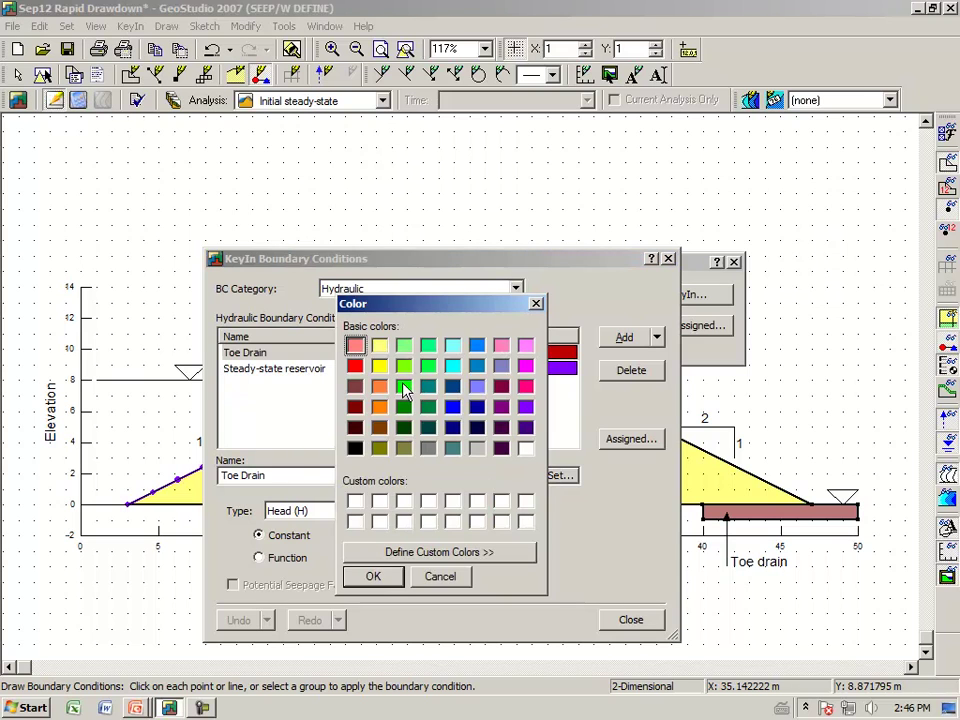
{"action": "left_click", "coordinate": [370, 578]}
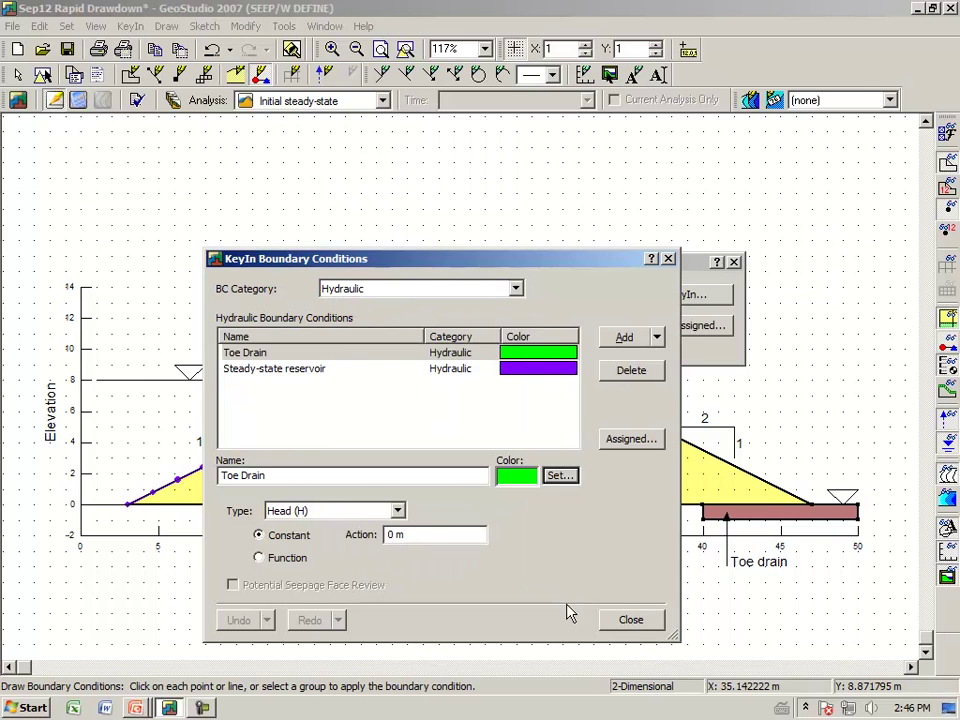
{"action": "left_click", "coordinate": [630, 620]}
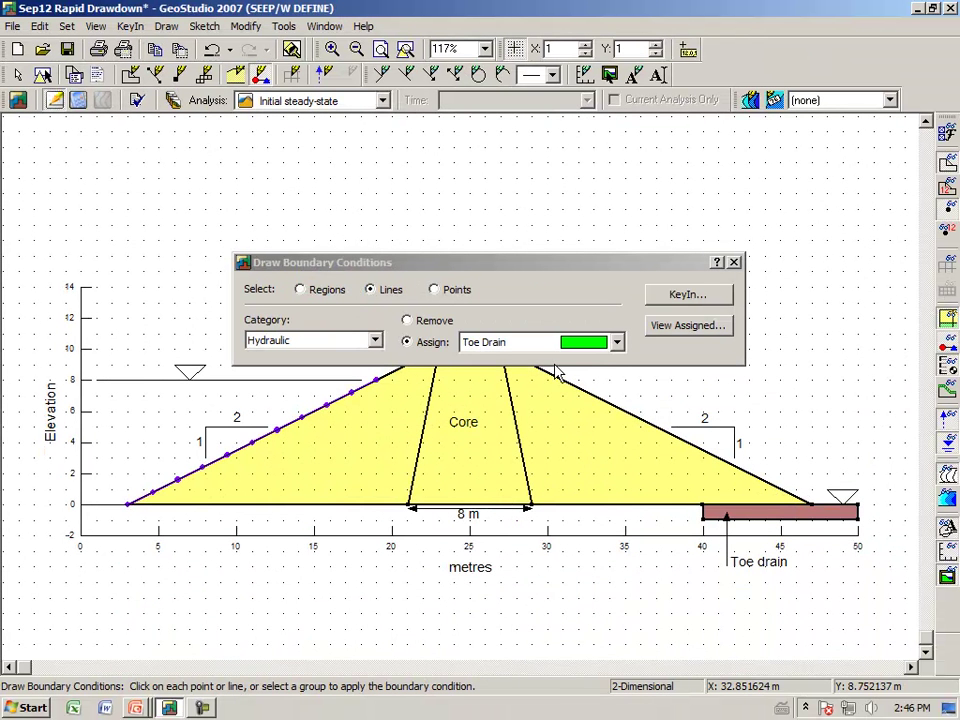
- Assign the Toe Drain boundary condition to the entire toe drain region
{"action": "left_click", "coordinate": [308, 290]}
{"action": "left_click", "coordinate": [754, 516]}
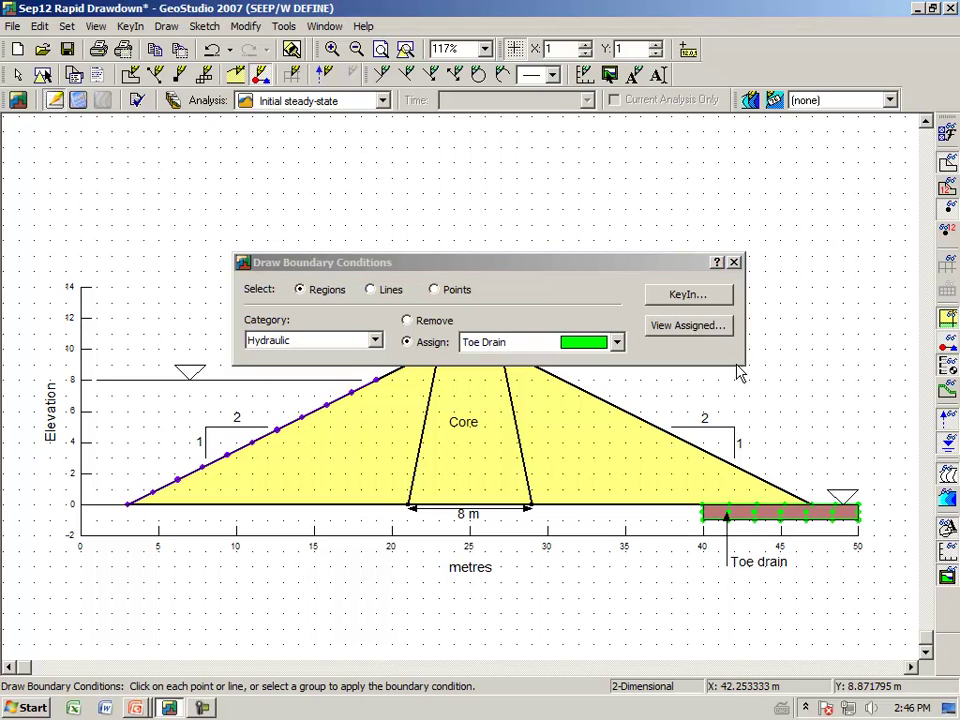
{"action": "left_click", "coordinate": [735, 263]}
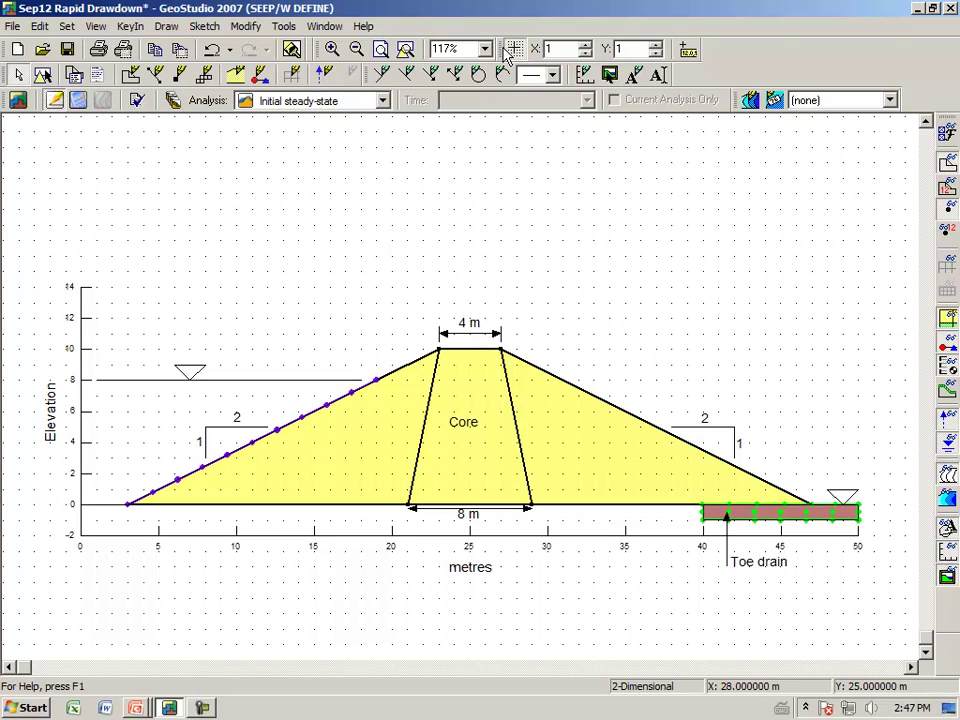
- Turn off the background grid and verify the data of the Initial steady-state analysis
{"action": "left_click", "coordinate": [514, 49]}
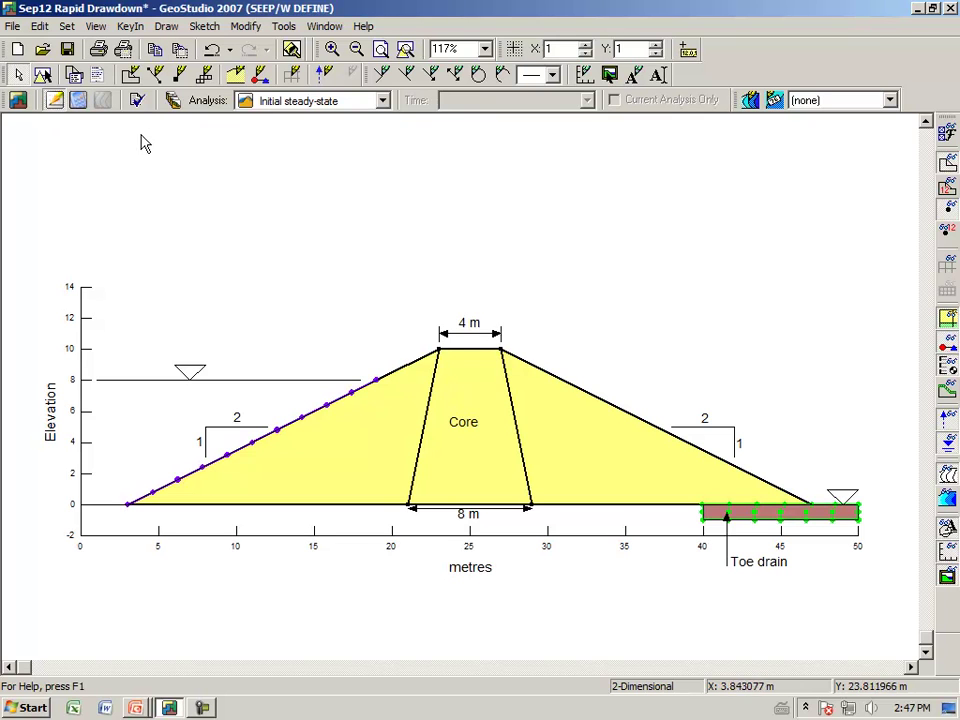
{"action": "left_click", "coordinate": [139, 101]}
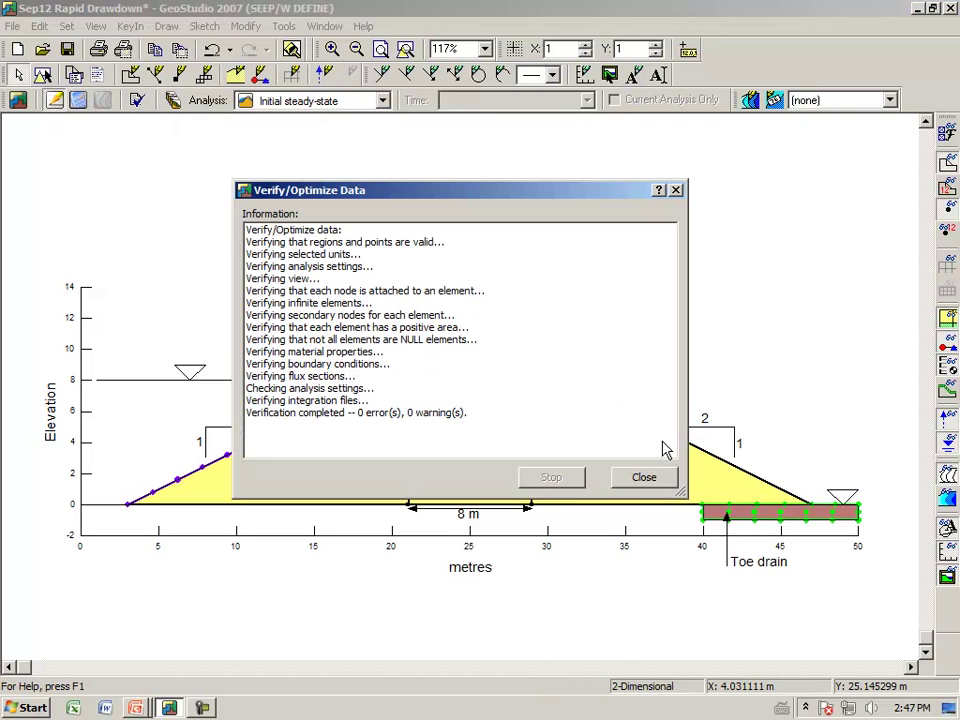
{"action": "left_click", "coordinate": [638, 479]}
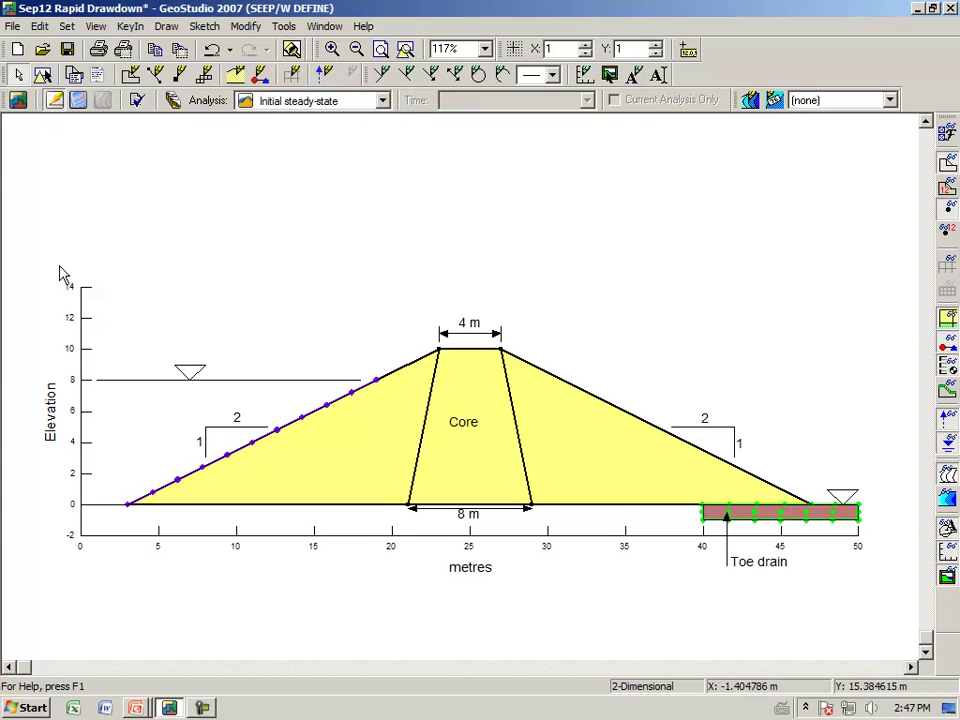
- Solve the Initial steady-state analysis and set SOLVE to close after each analysis
{"action": "left_click", "coordinate": [79, 101]}
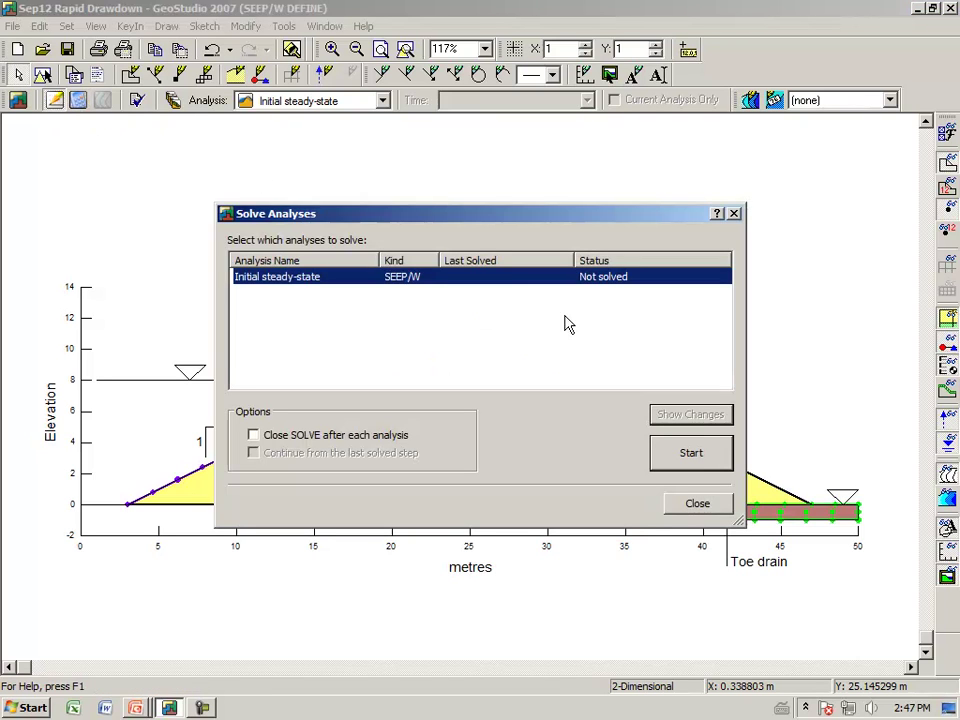
{"action": "left_click", "coordinate": [695, 468]}
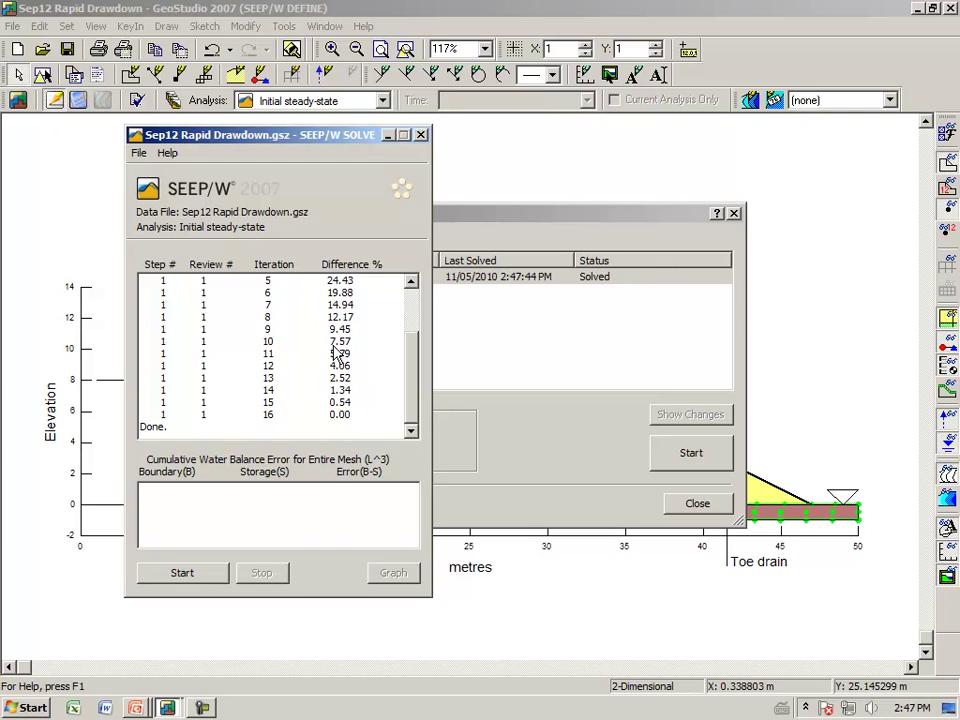
{"action": "left_click", "coordinate": [421, 135]}
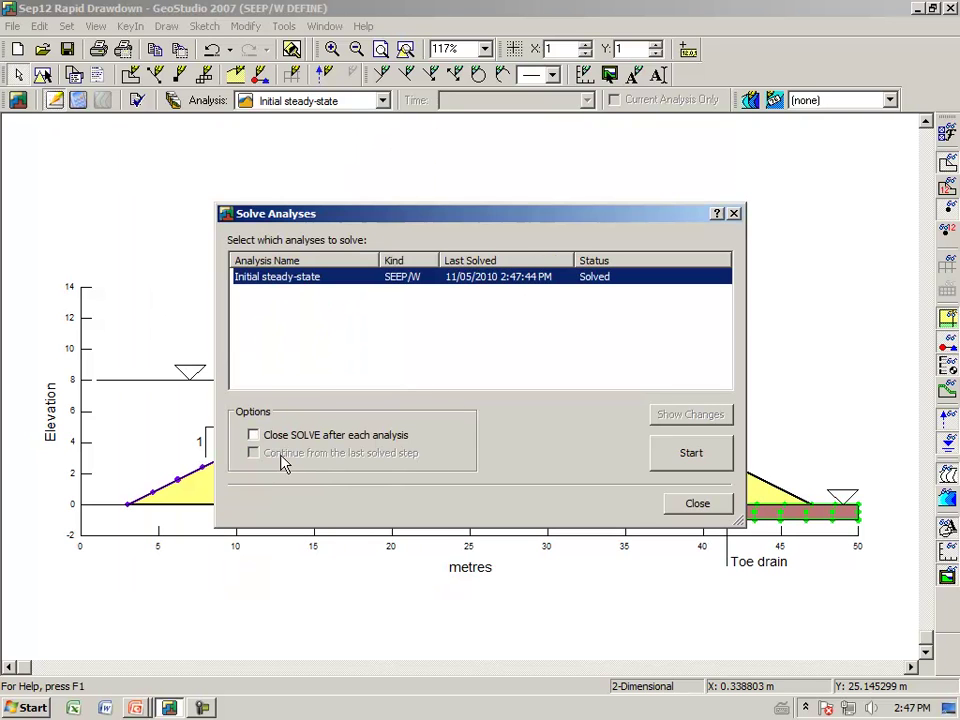
{"action": "left_click", "coordinate": [254, 435]}
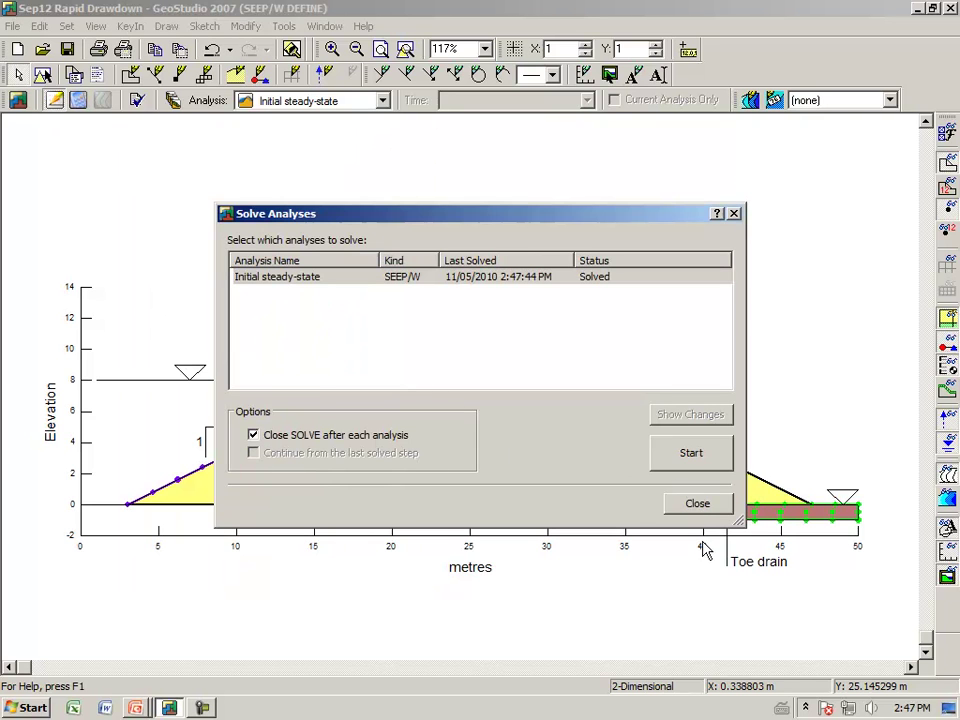
{"action": "left_click", "coordinate": [700, 504]}
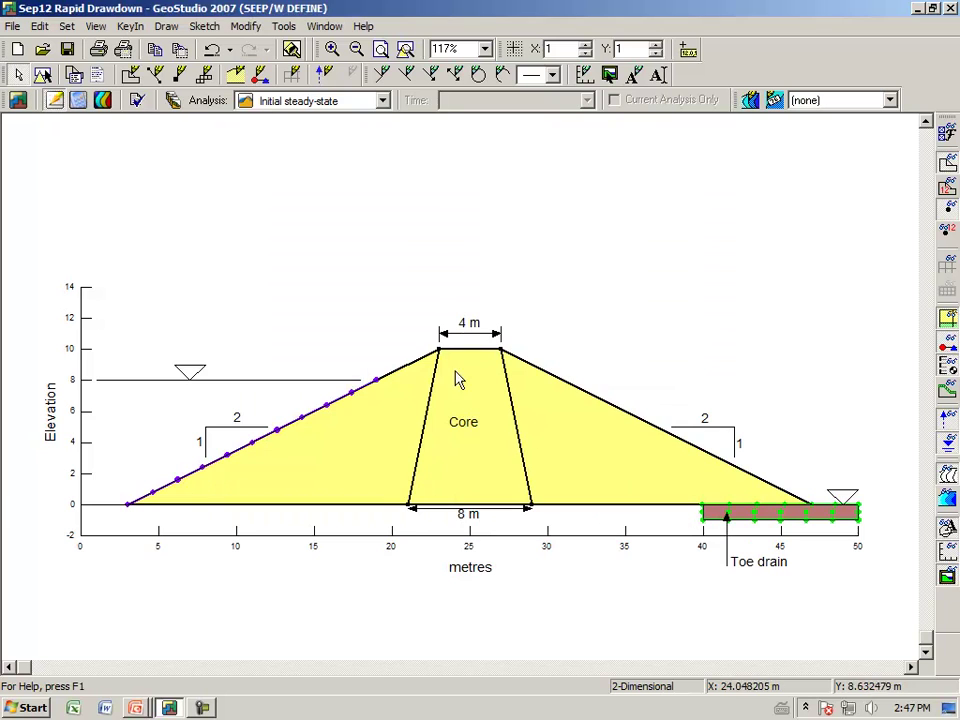
- Display the total head contours of the solved analysis and hide the flow vectors and boundary condition symbols
{"action": "left_click", "coordinate": [103, 100]}
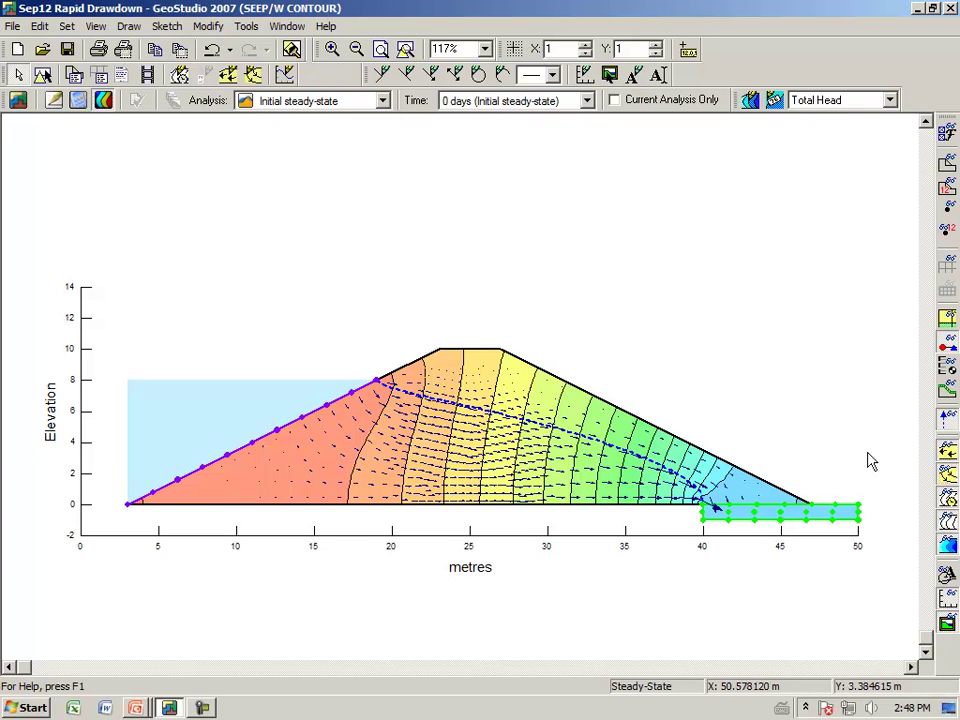
{"action": "left_click", "coordinate": [950, 456]}
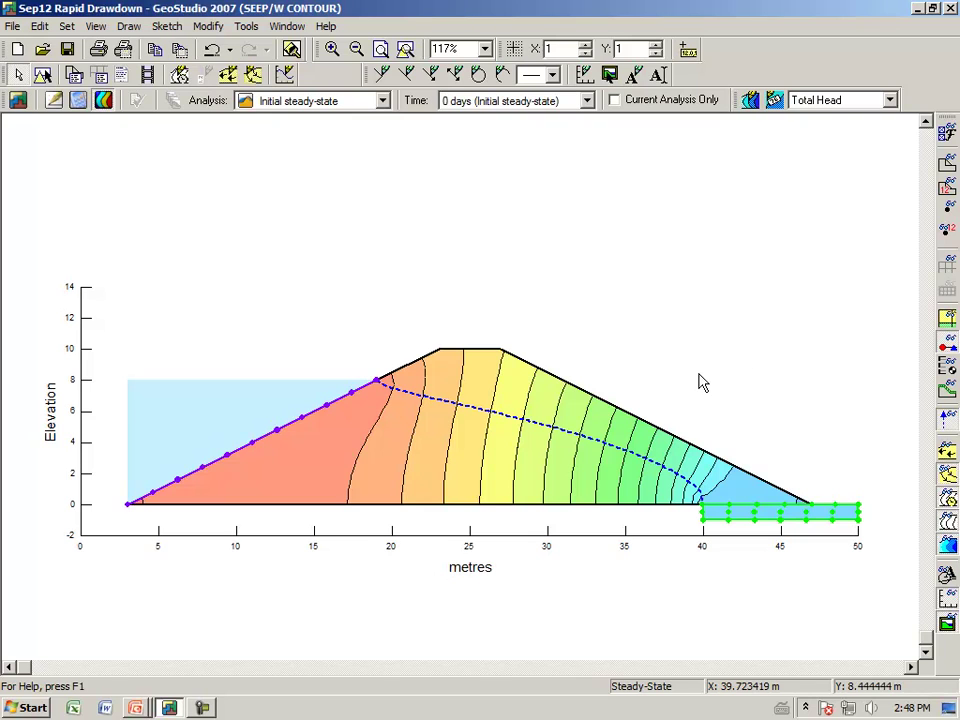
{"action": "left_click", "coordinate": [946, 343]}
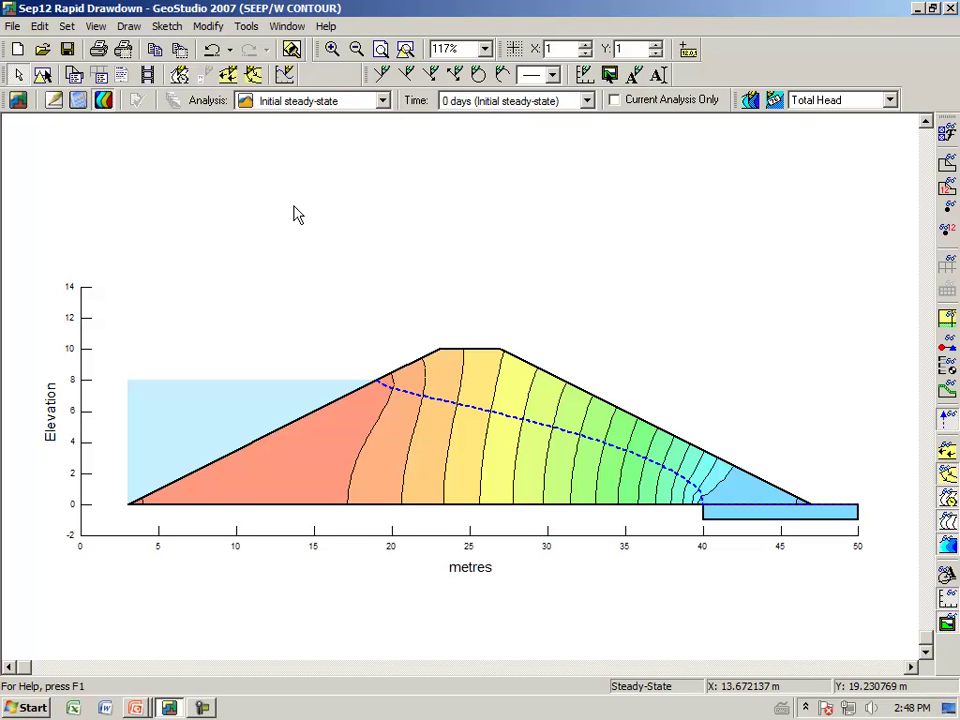
- Return to the model definition, clone the Initial steady-state analysis and name the copy "2-instantaneous drawdown"
{"action": "left_click", "coordinate": [55, 101]}
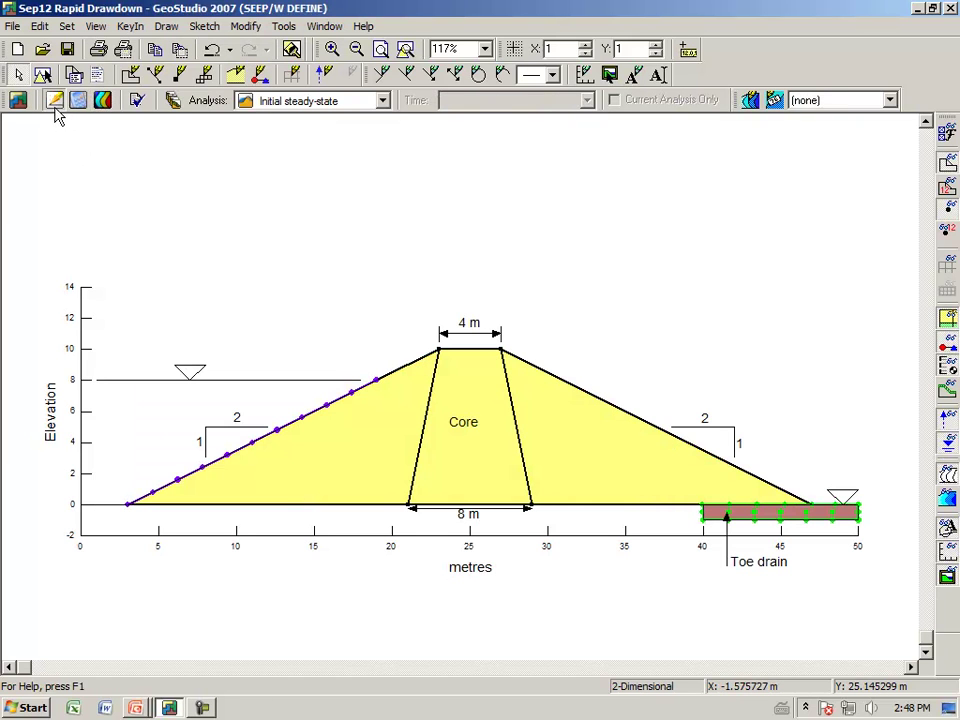
{"action": "left_click", "coordinate": [174, 104]}
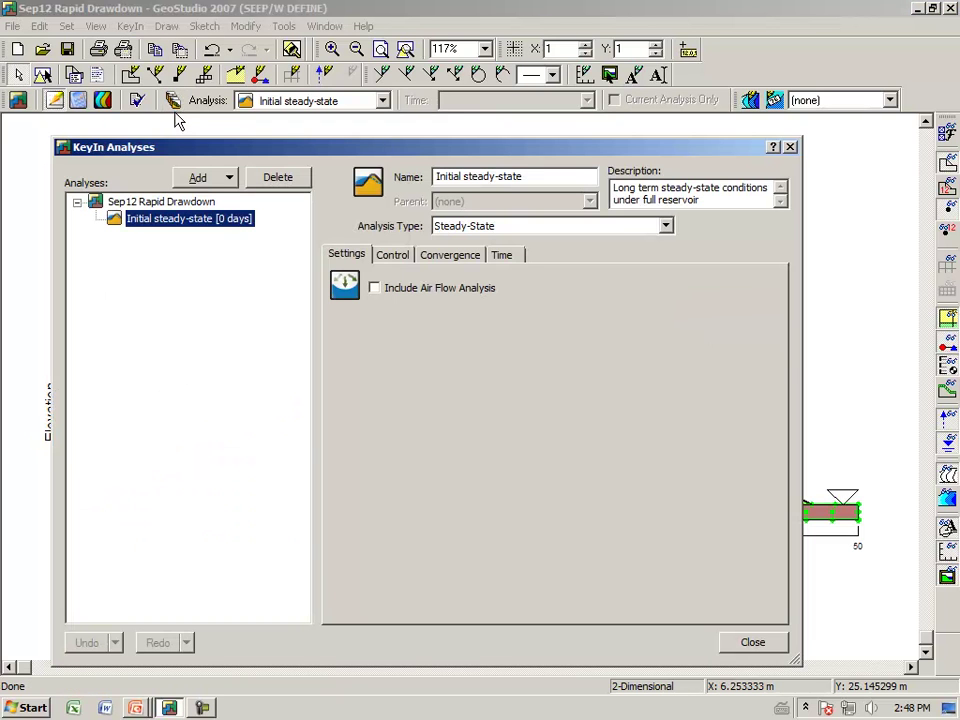
{"action": "left_click", "coordinate": [231, 180]}
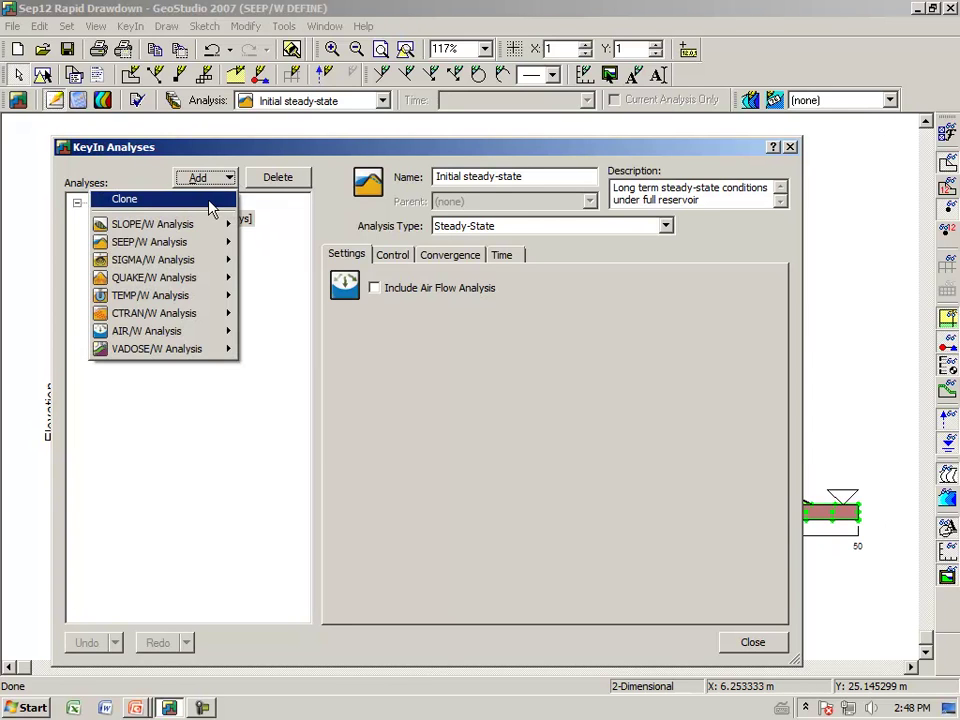
{"action": "left_click", "coordinate": [212, 200]}
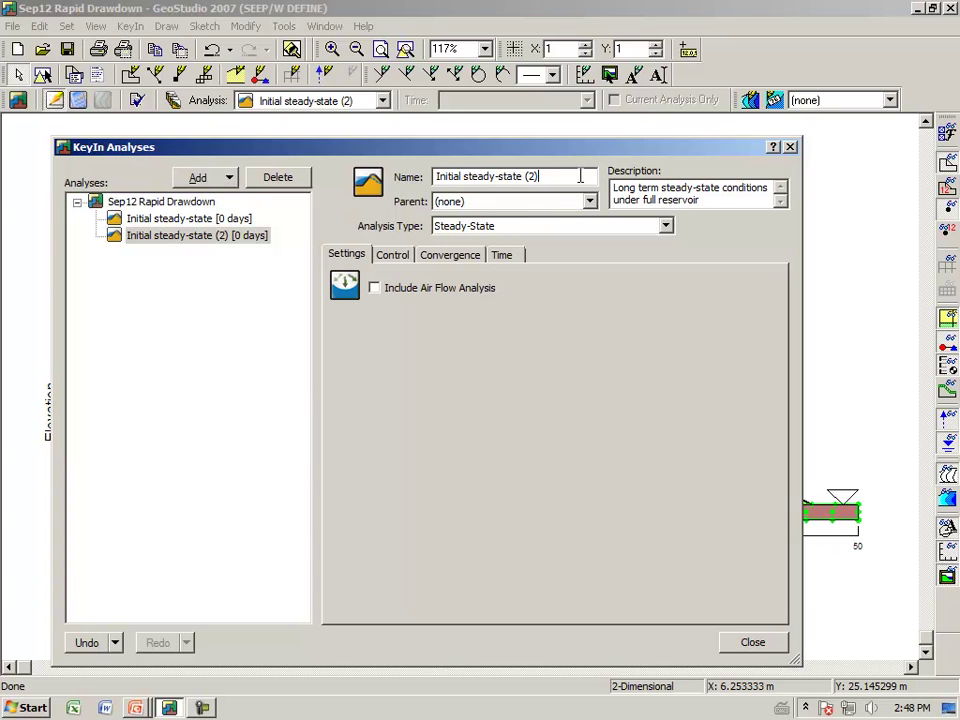
{"action": "left_click_drag", "start_coordinate": [536, 176], "coordinate": [432, 177]}
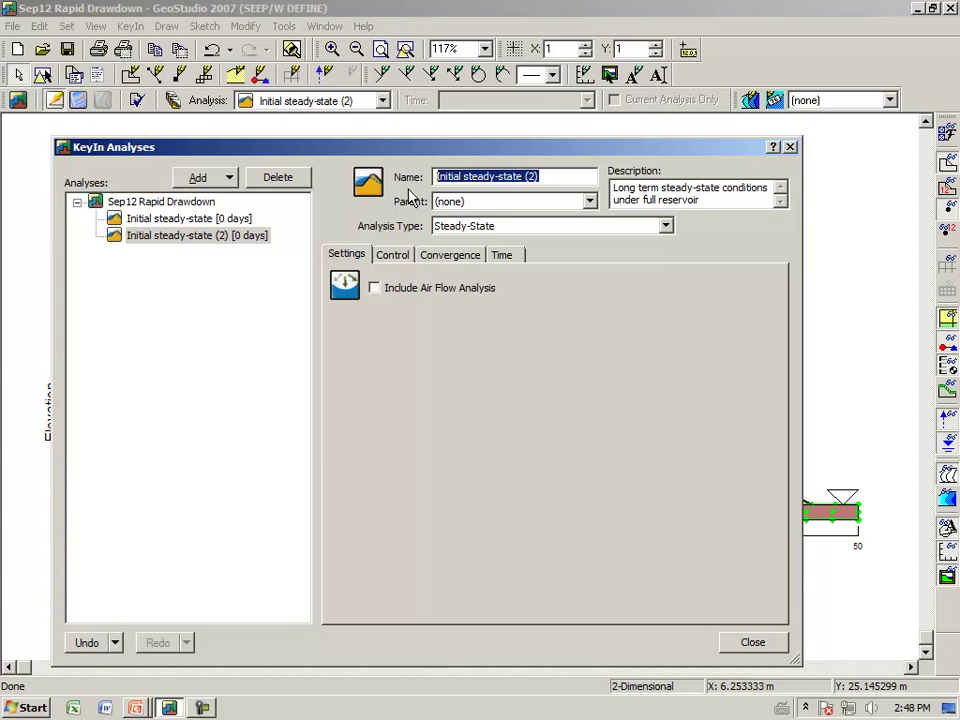
{"action": "type", "text": "2"}
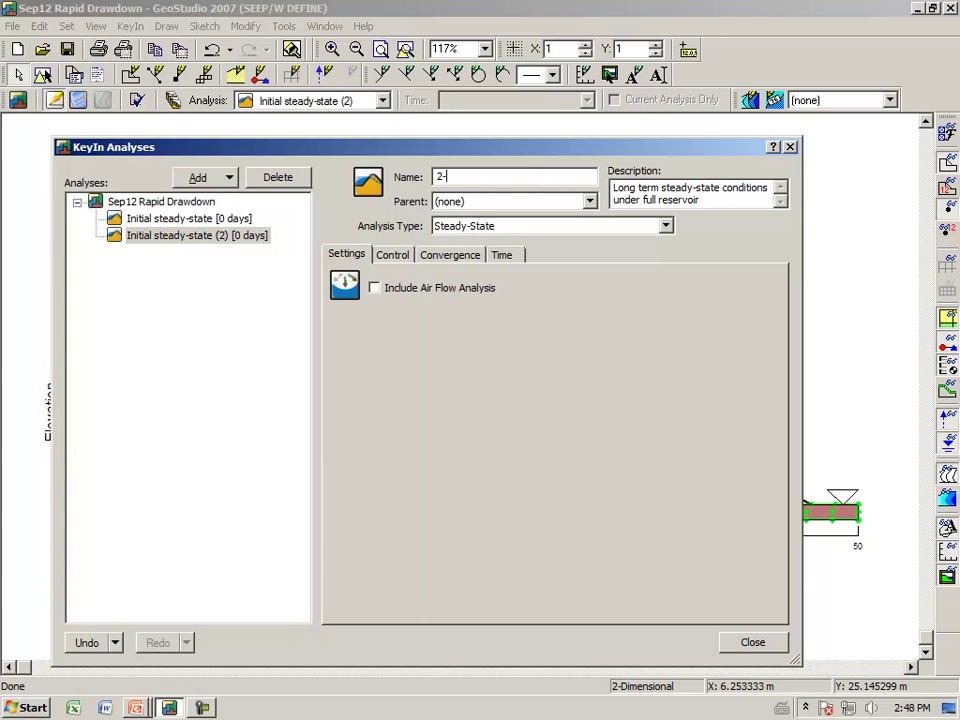
{"action": "type", "text": "-instantaneous drawdown"}
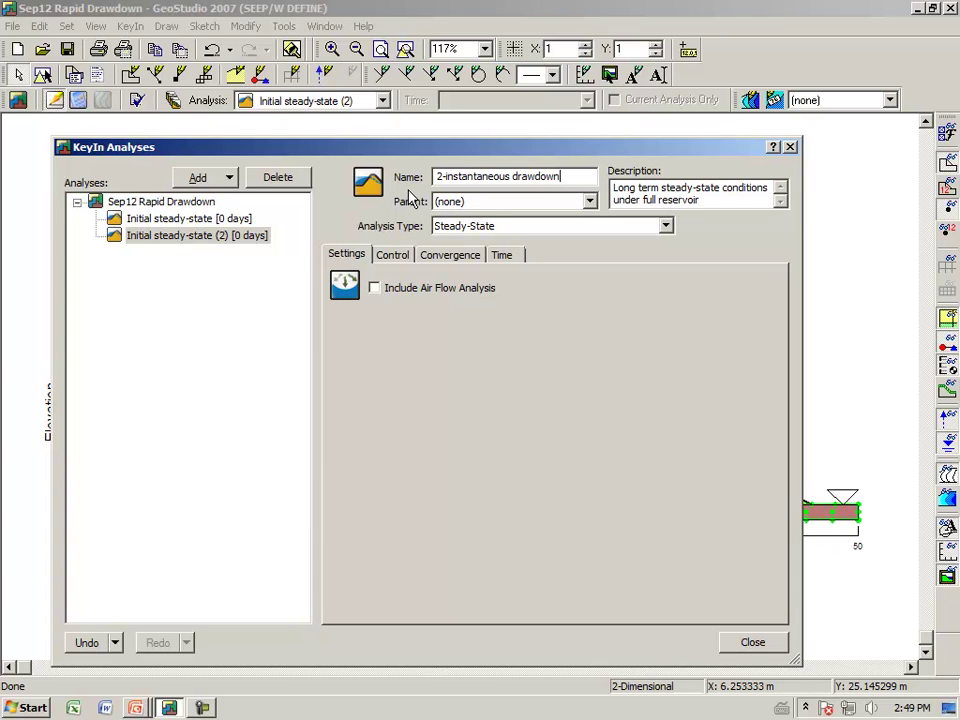
{"action": "key", "text": "Tab"}
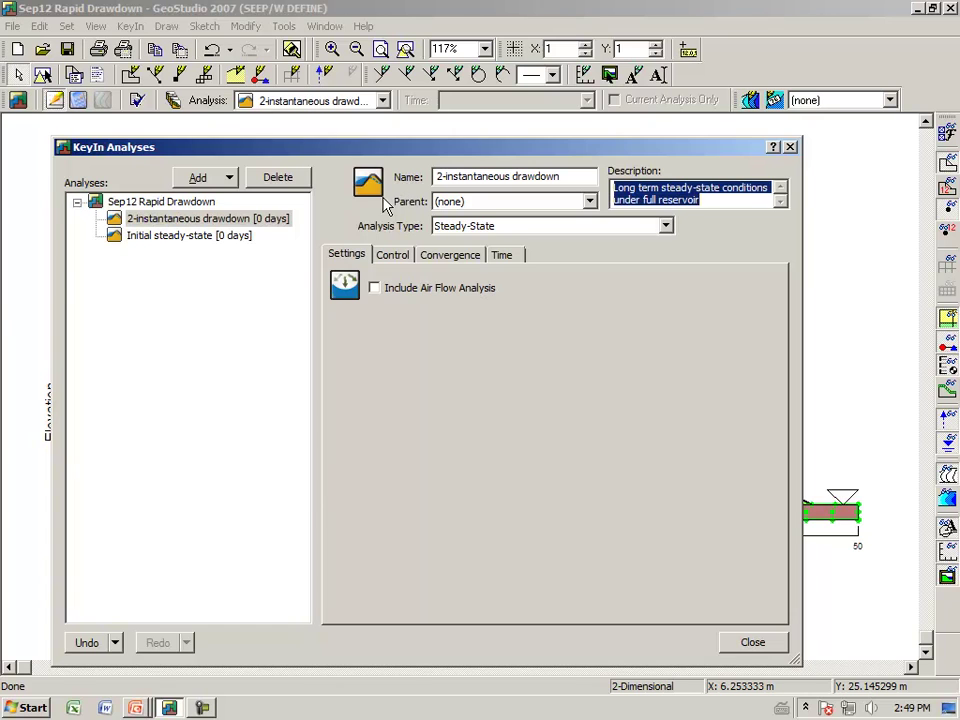
- Rename the Initial steady-state analysis as "1-Initial steady-state" and accept the deletion of its results
{"action": "left_click", "coordinate": [153, 241]}
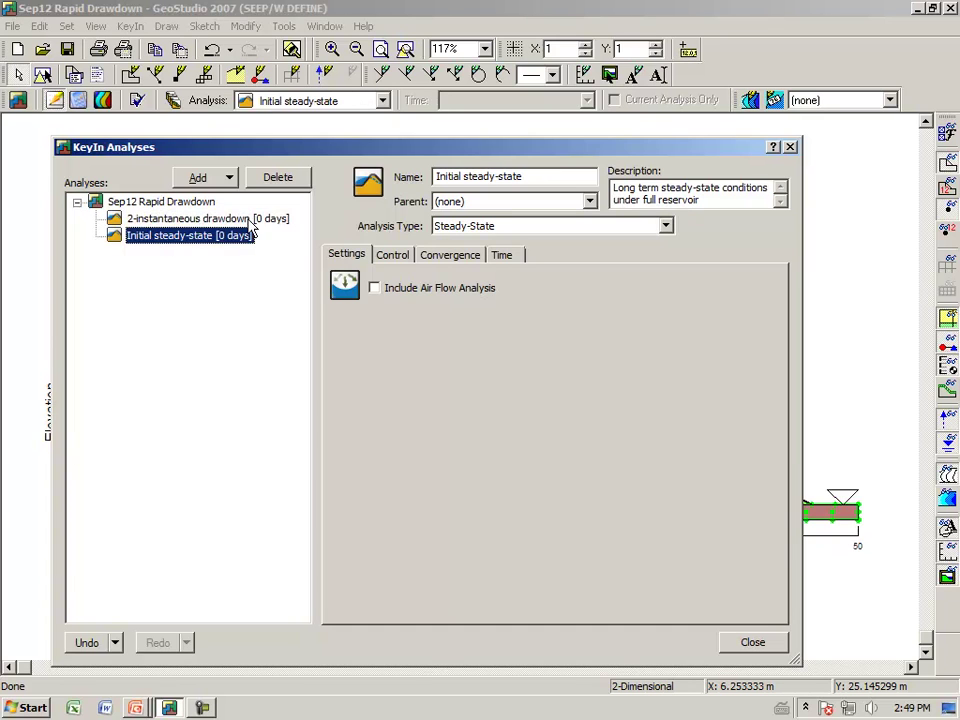
{"action": "left_click", "coordinate": [441, 176]}
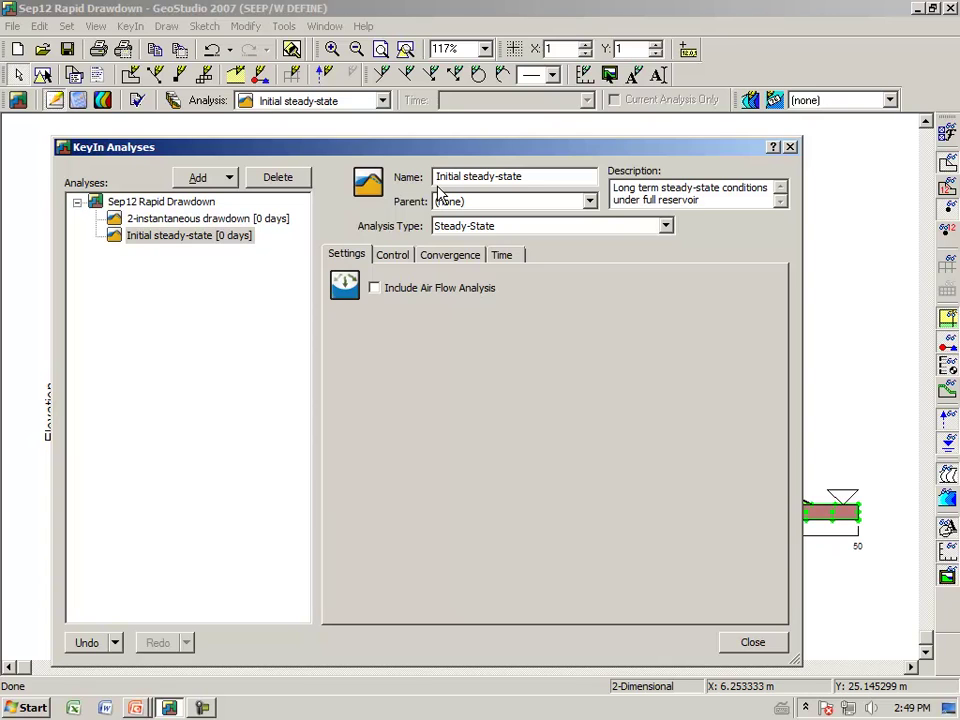
{"action": "type", "text": "1-"}
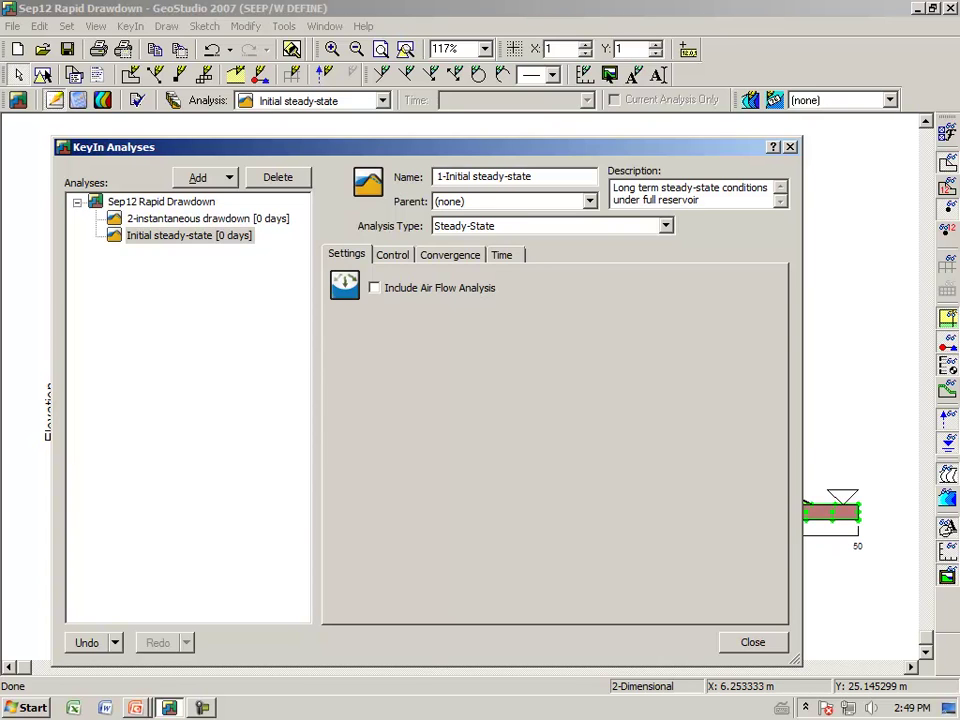
{"action": "left_click", "coordinate": [446, 204]}
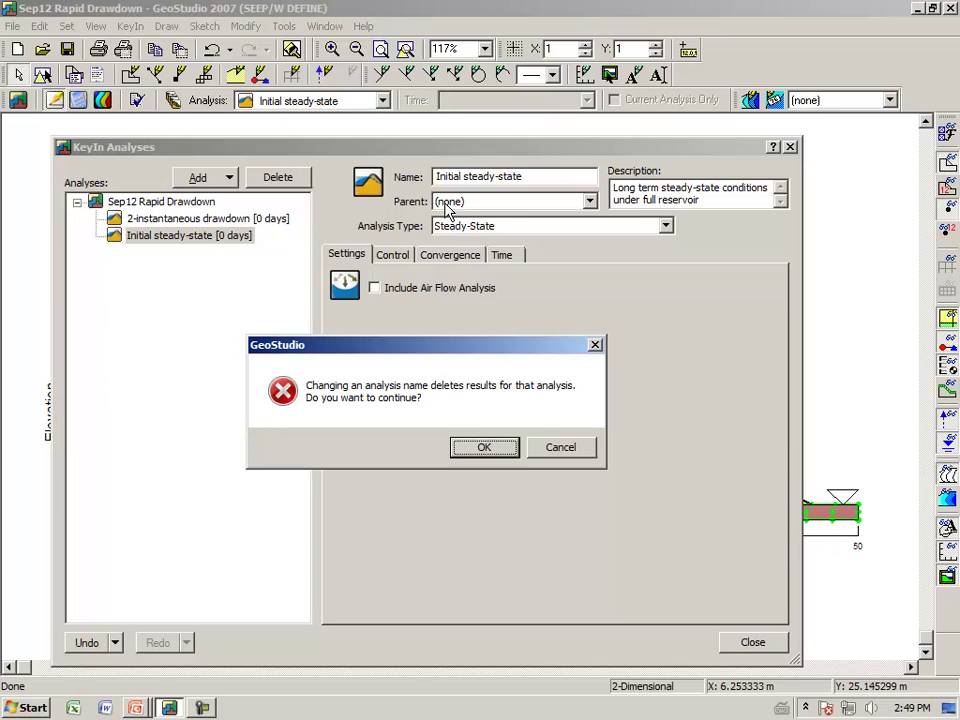
{"action": "left_click", "coordinate": [486, 448]}
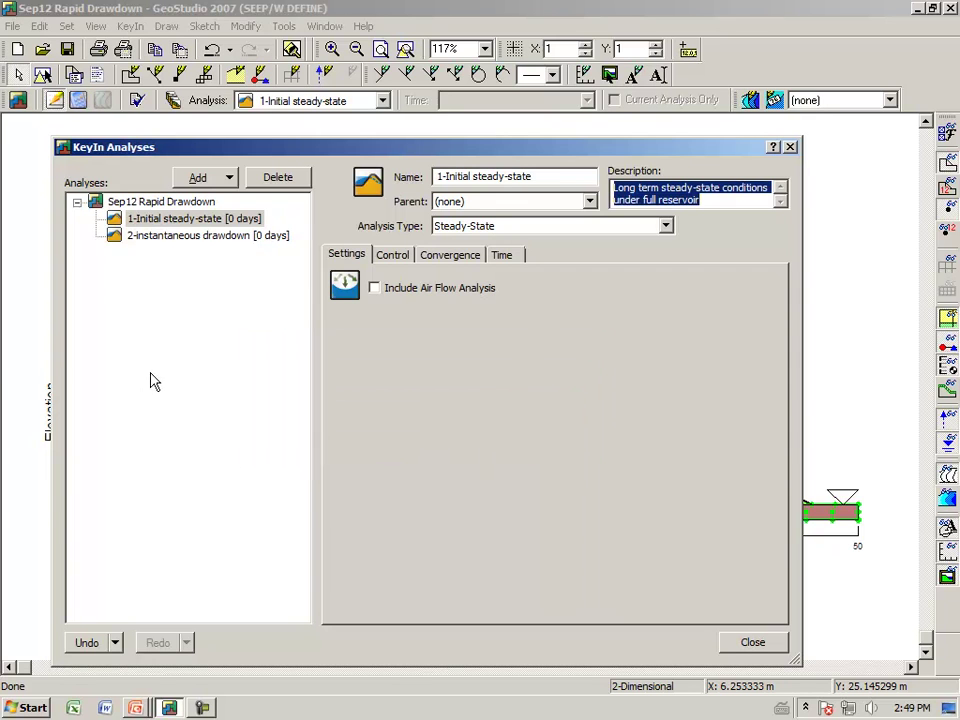
- Change the analysis type of 2-instantaneous drawdown to Transient
{"action": "left_click", "coordinate": [201, 245]}
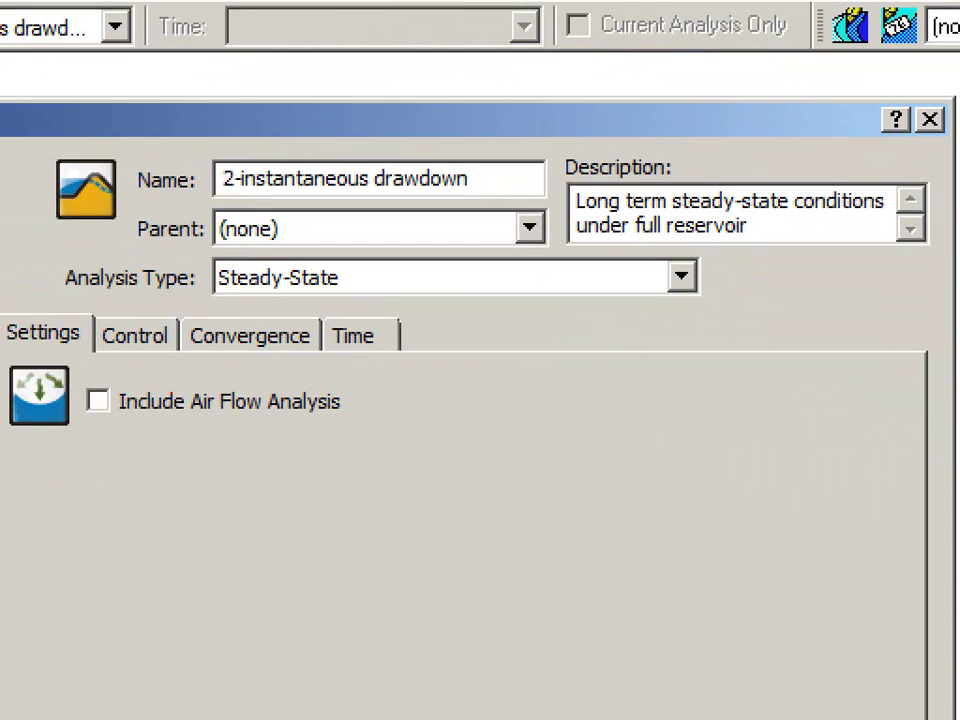
{"action": "left_click_drag", "start_coordinate": [196, 308], "coordinate": [283, 300]}
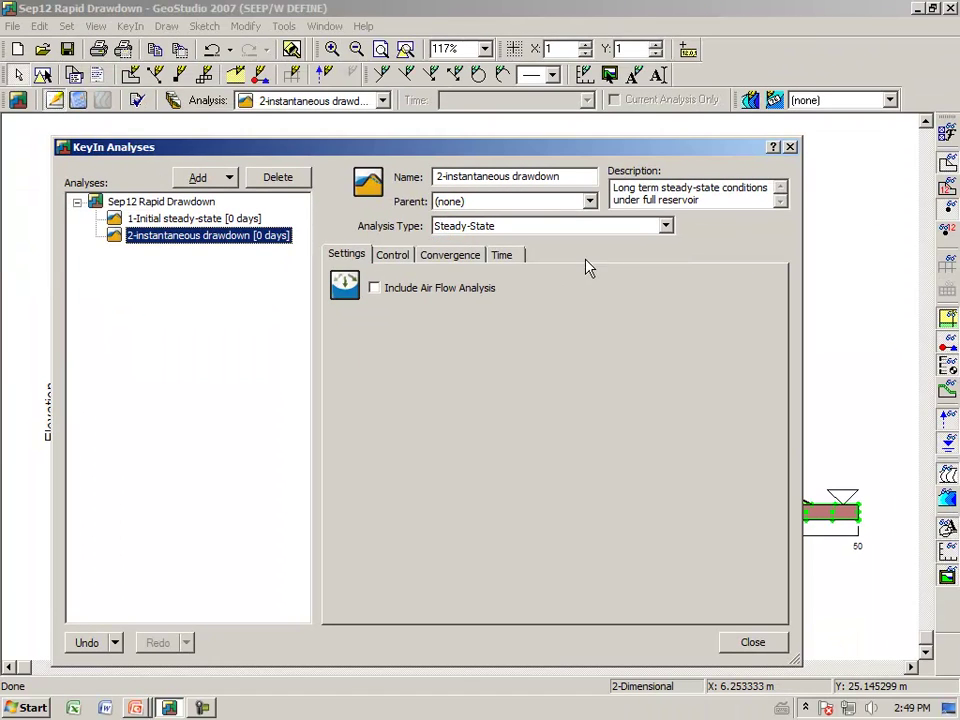
{"action": "left_click", "coordinate": [665, 226]}
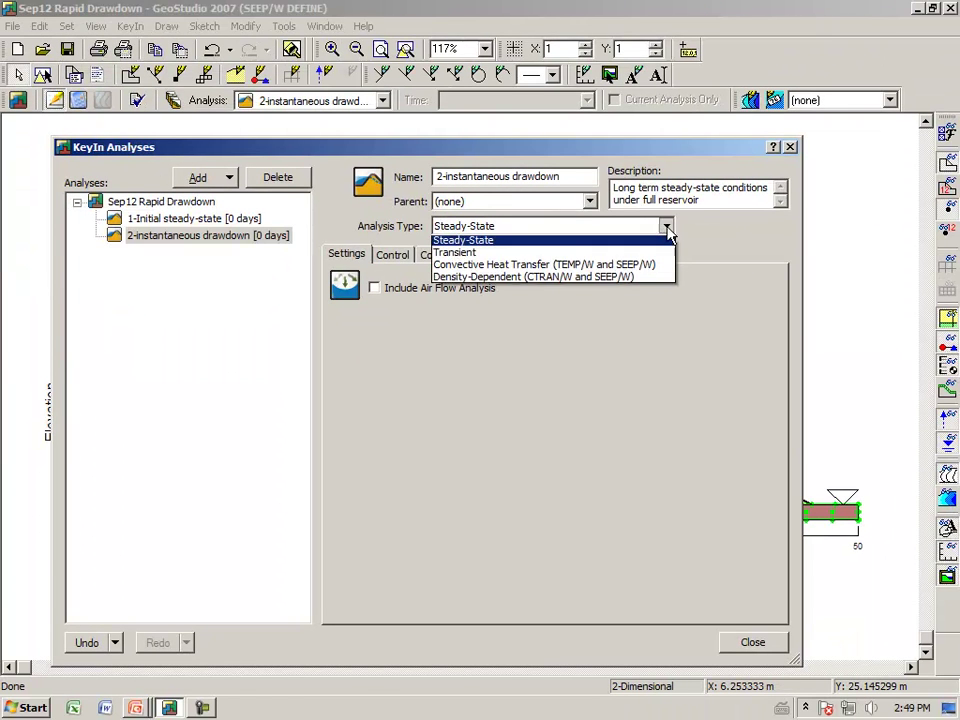
{"action": "left_click", "coordinate": [538, 256]}
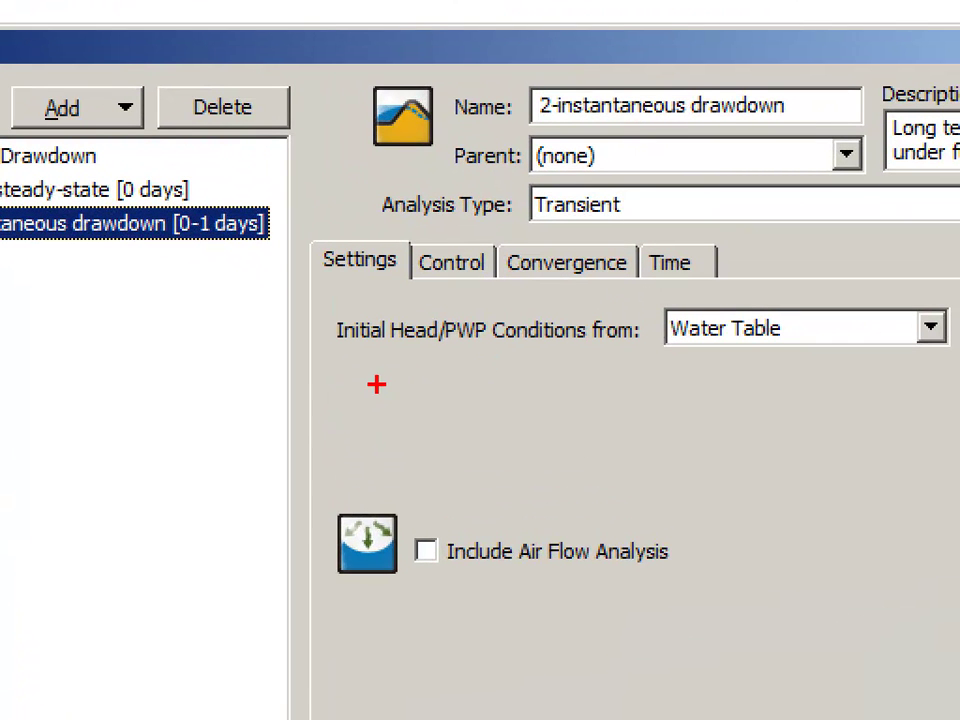
{"action": "mouse_move", "coordinate": [376, 384]}
{"action": "left_mouse_down"}
{"action": "mouse_move", "coordinate": [784, 381]}
{"action": "mouse_move", "coordinate": [786, 318]}
{"action": "mouse_move", "coordinate": [518, 298]}
{"action": "mouse_move", "coordinate": [340, 305]}
{"action": "mouse_move", "coordinate": [345, 381]}
{"action": "mouse_move", "coordinate": [383, 390]}
{"action": "left_mouse_up"}
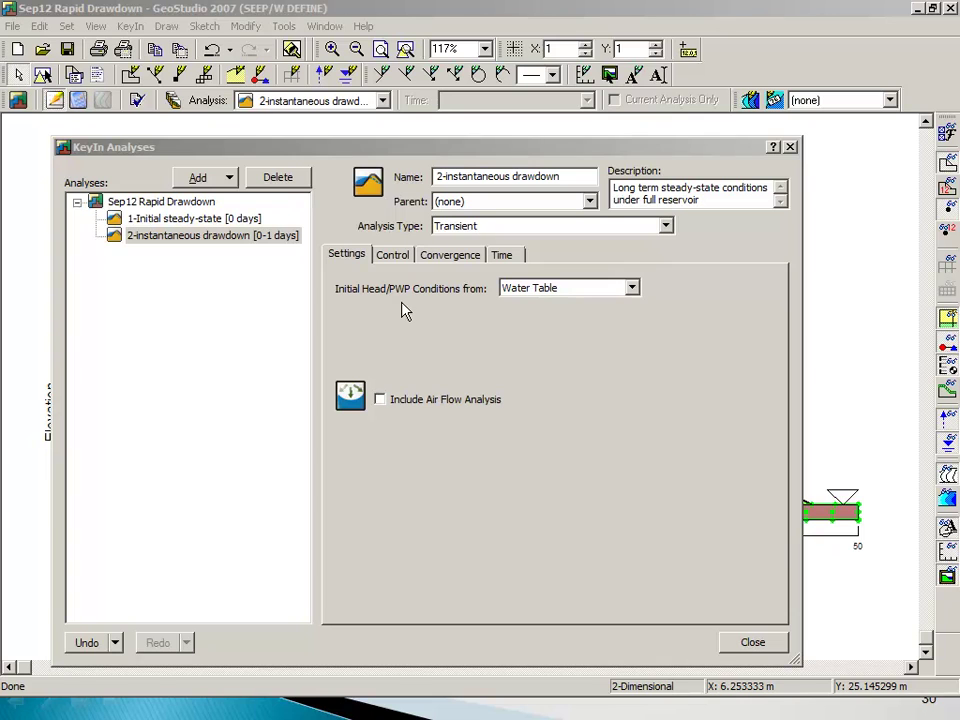
- Take the drawdown analysis's initial head/PWP conditions from the parent analysis and make 1-Initial steady-state its parent
{"action": "left_click", "coordinate": [632, 288]}
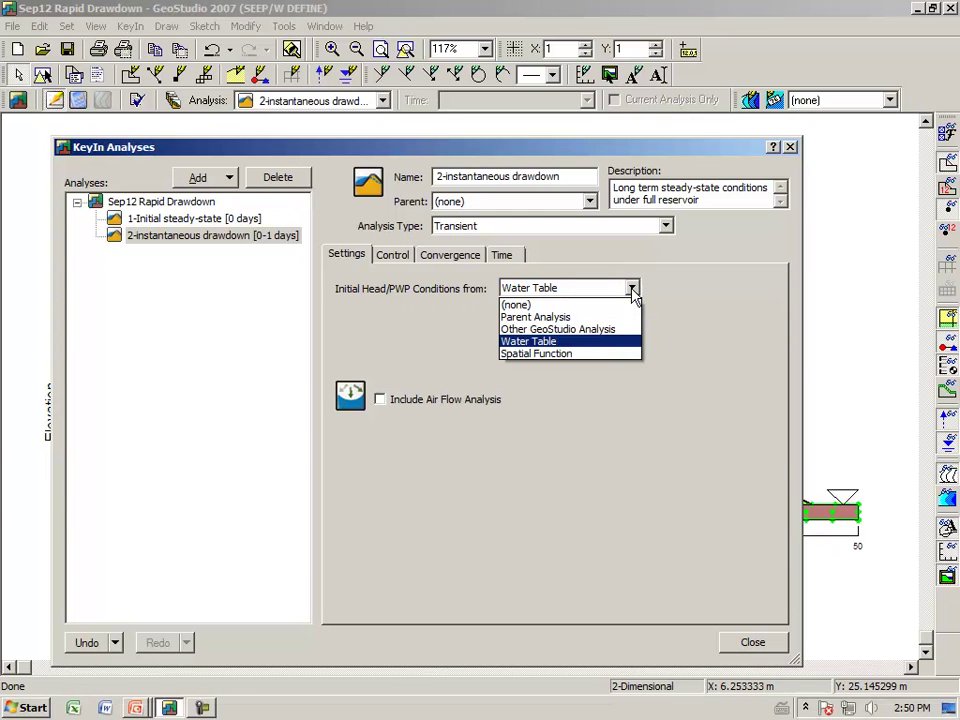
{"action": "left_click", "coordinate": [581, 319]}
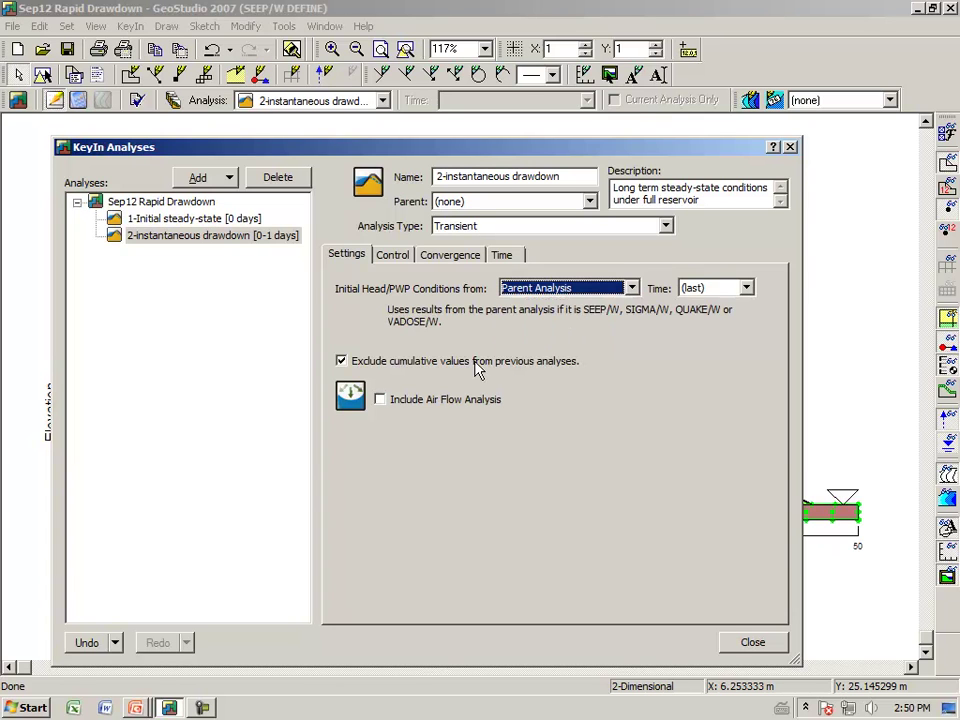
{"action": "left_click", "coordinate": [590, 204]}
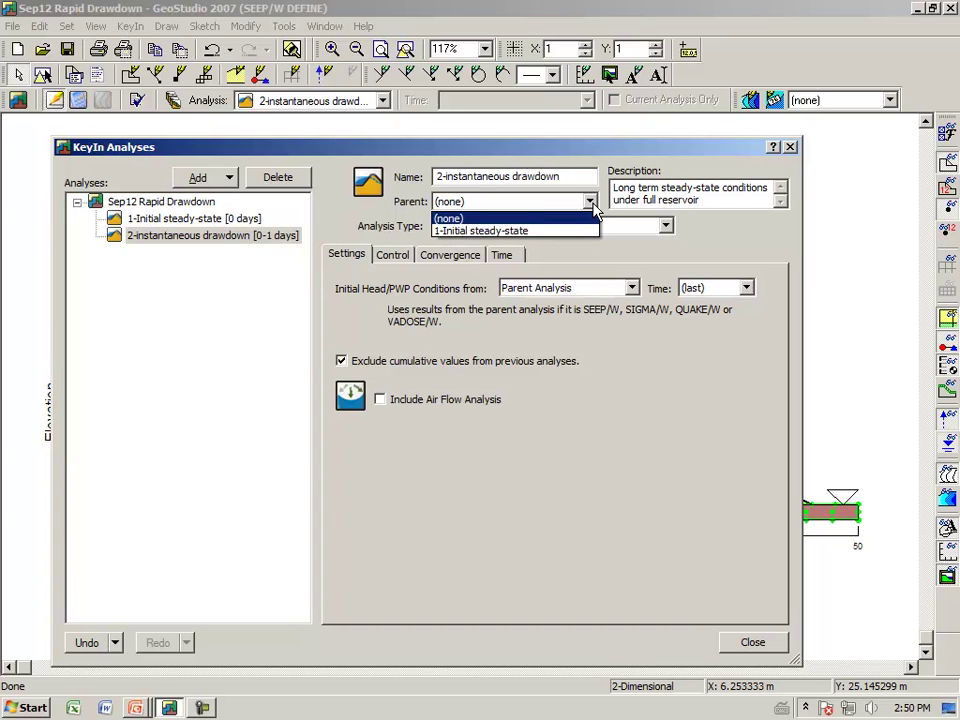
{"action": "left_click", "coordinate": [533, 231]}
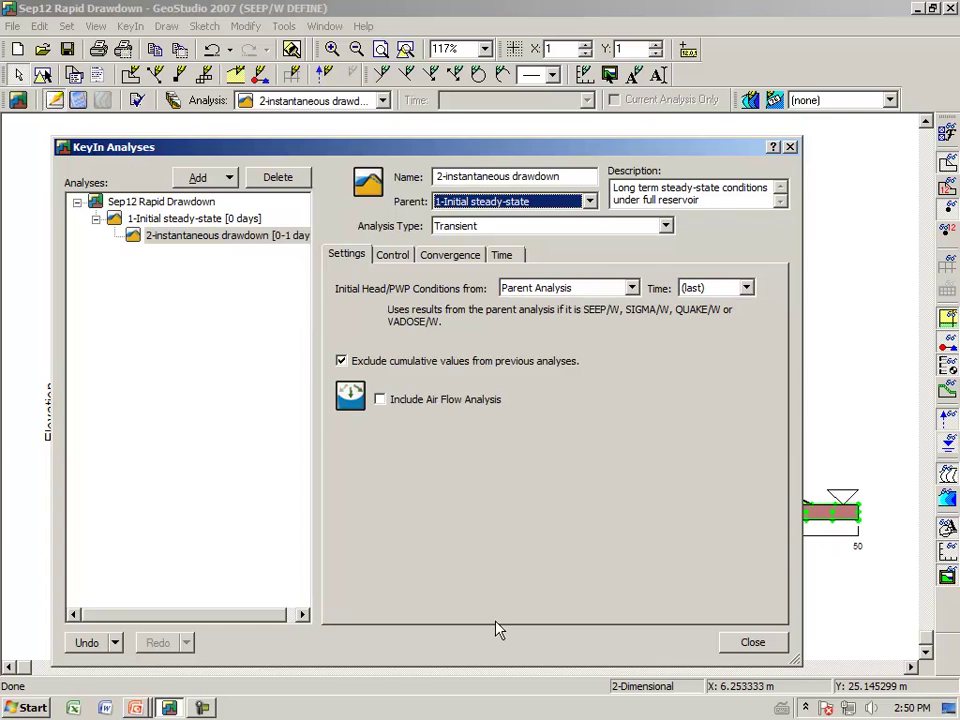
{"action": "left_click", "coordinate": [750, 644]}
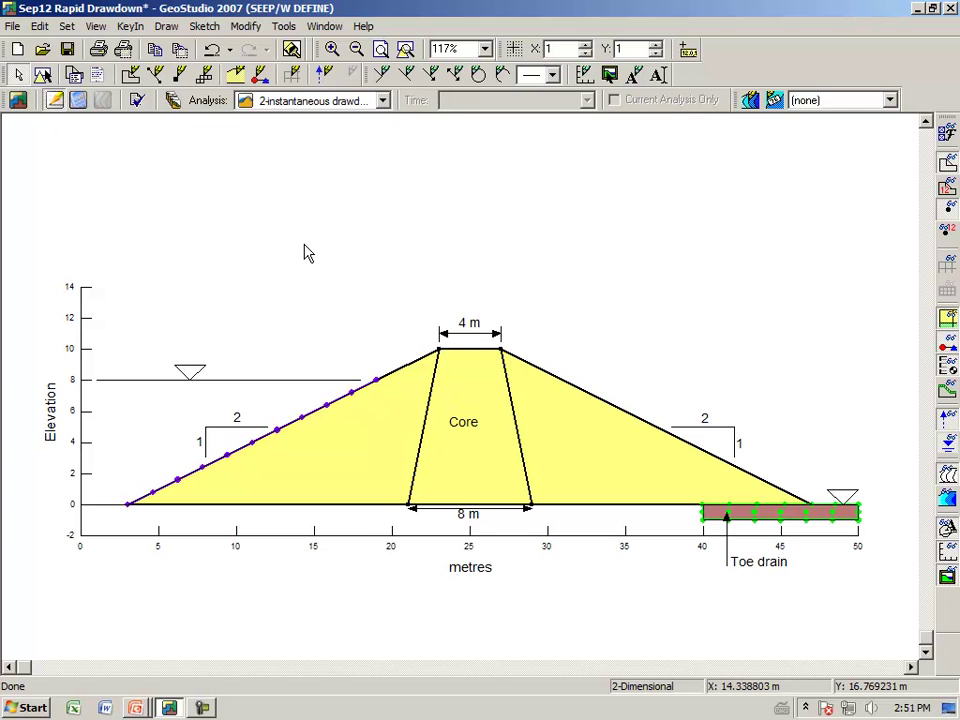
- Remove the steady-state reservoir boundary condition from the dam's upstream face line
{"action": "left_click", "coordinate": [166, 26]}
{"action": "left_click", "coordinate": [126, 182]}
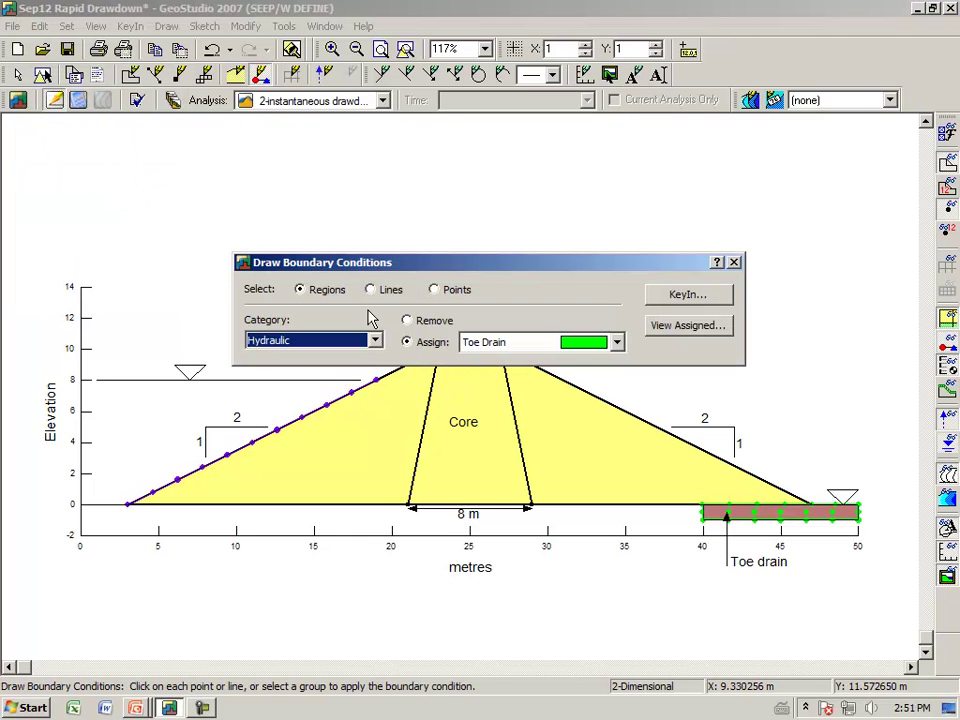
{"action": "left_click", "coordinate": [406, 320]}
{"action": "left_click", "coordinate": [370, 289]}
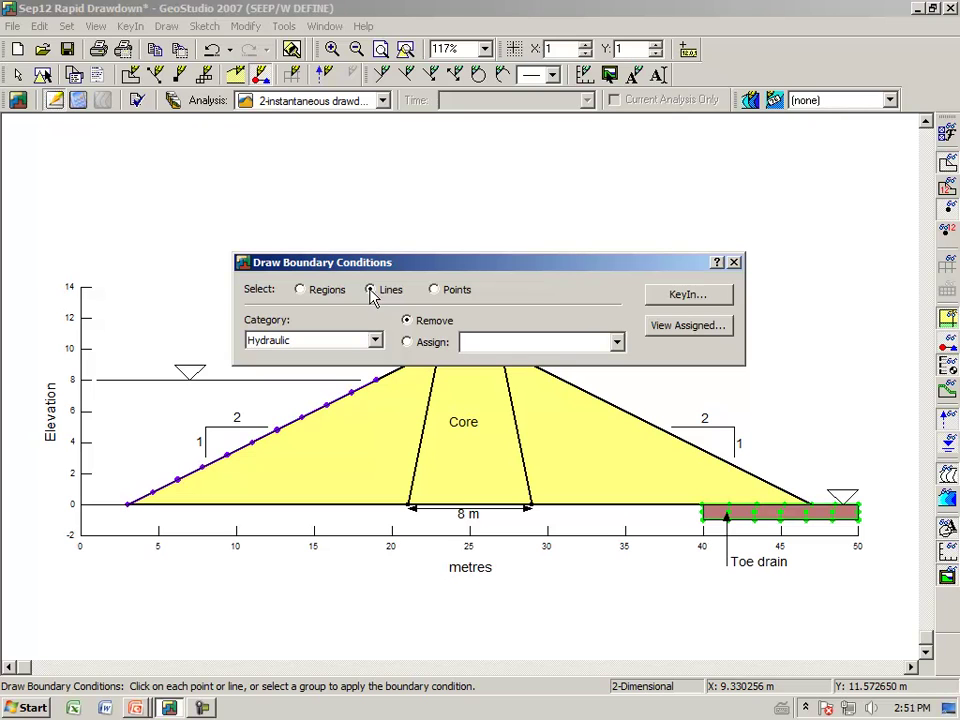
{"action": "left_click", "coordinate": [276, 431]}
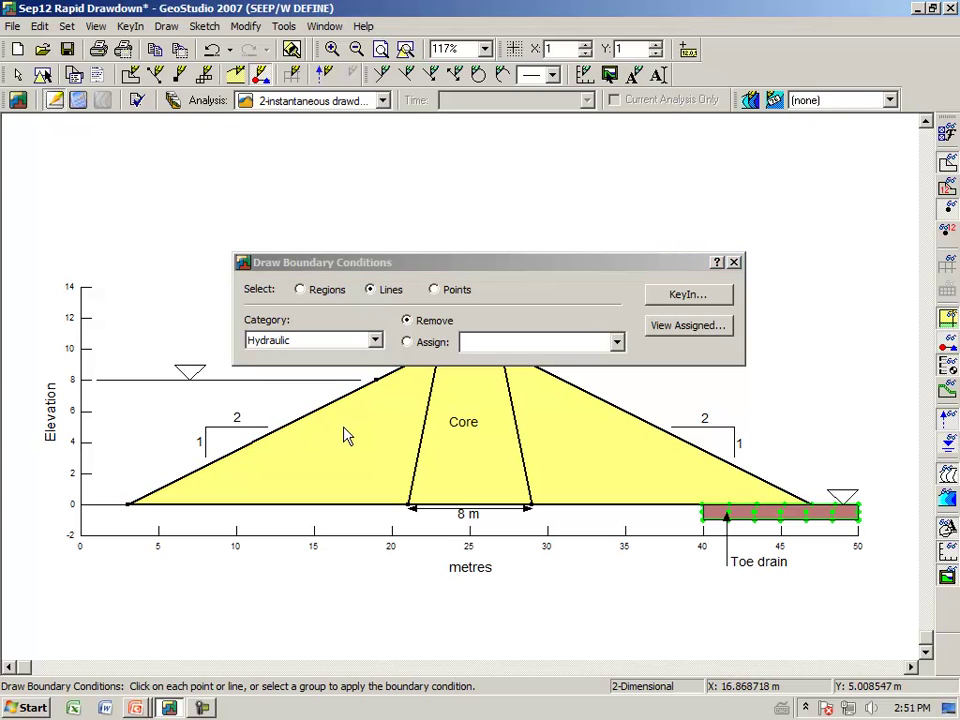
- Add a hydraulic boundary condition named "Drawdown level" with a constant head of 0 m
{"action": "left_click", "coordinate": [407, 343]}
{"action": "left_click", "coordinate": [618, 344]}
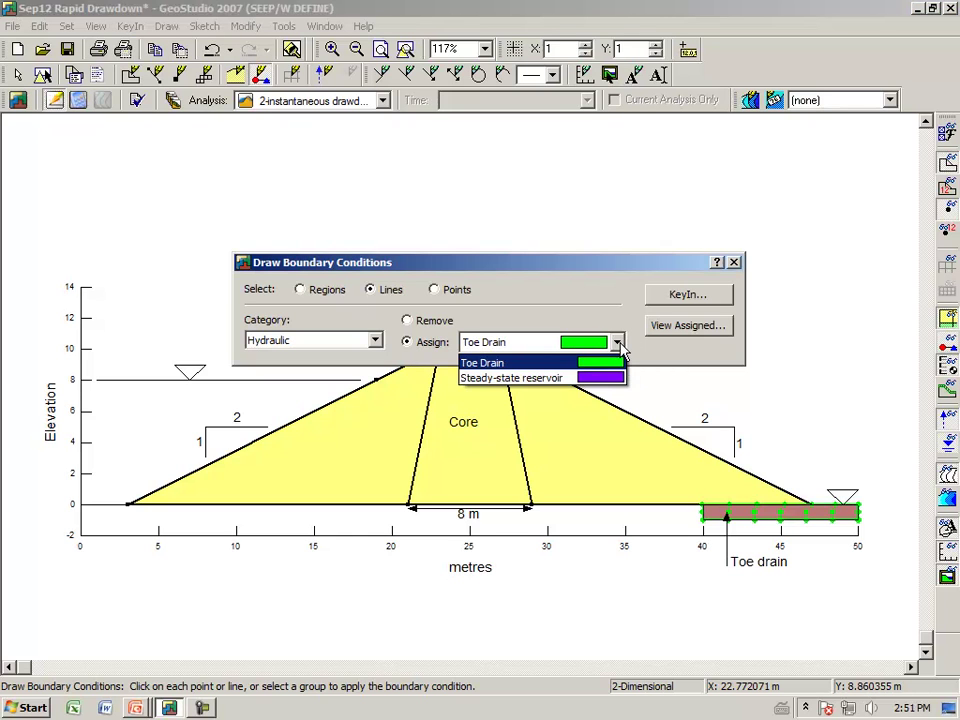
{"action": "left_click", "coordinate": [656, 397]}
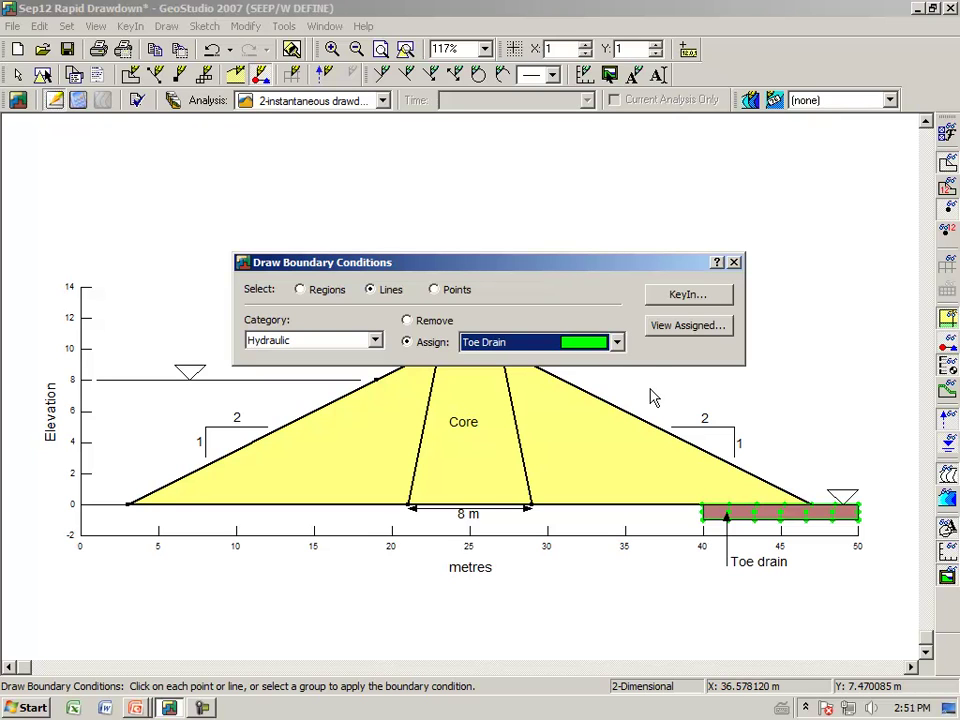
{"action": "left_click", "coordinate": [685, 295]}
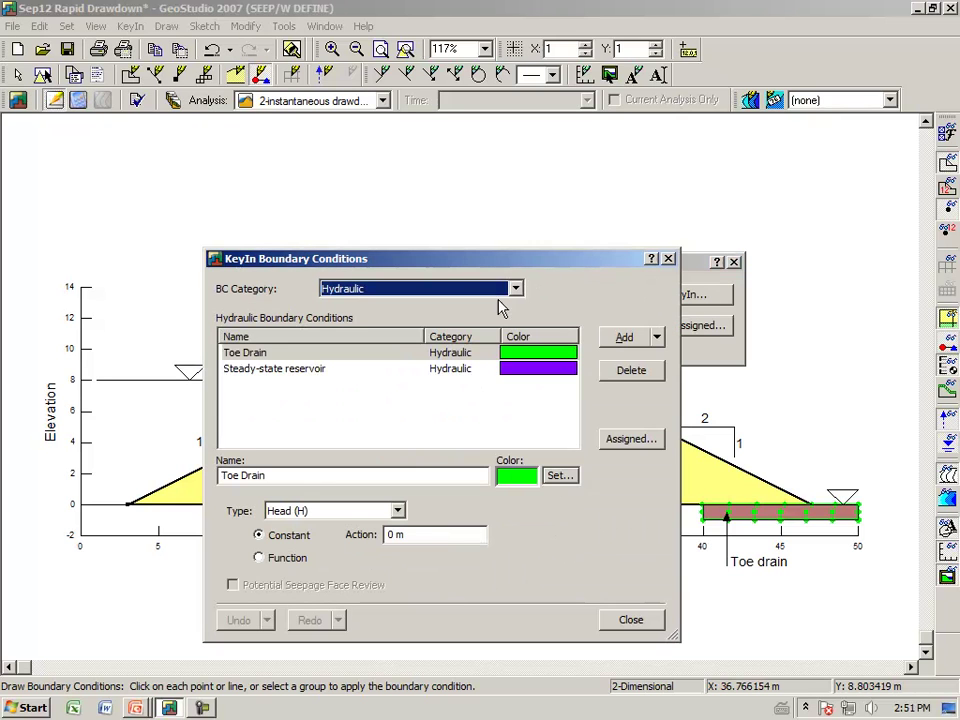
{"action": "left_click", "coordinate": [610, 341]}
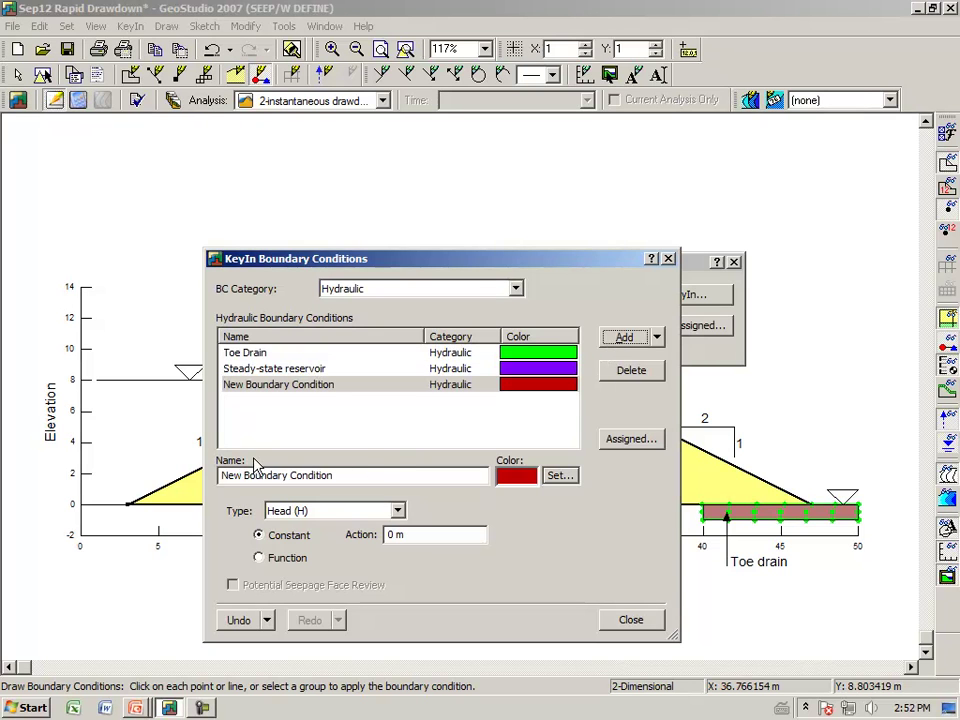
{"action": "left_click", "coordinate": [342, 475]}
{"action": "left_click_drag", "start_coordinate": [342, 475], "coordinate": [182, 479]}
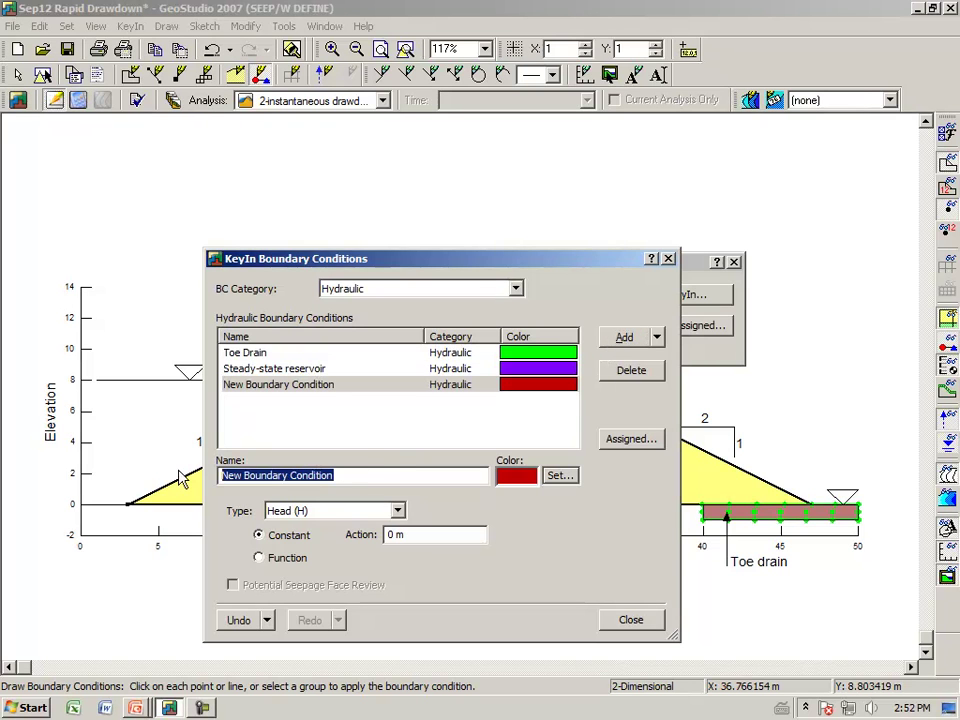
{"action": "type", "text": "Drawdown"}
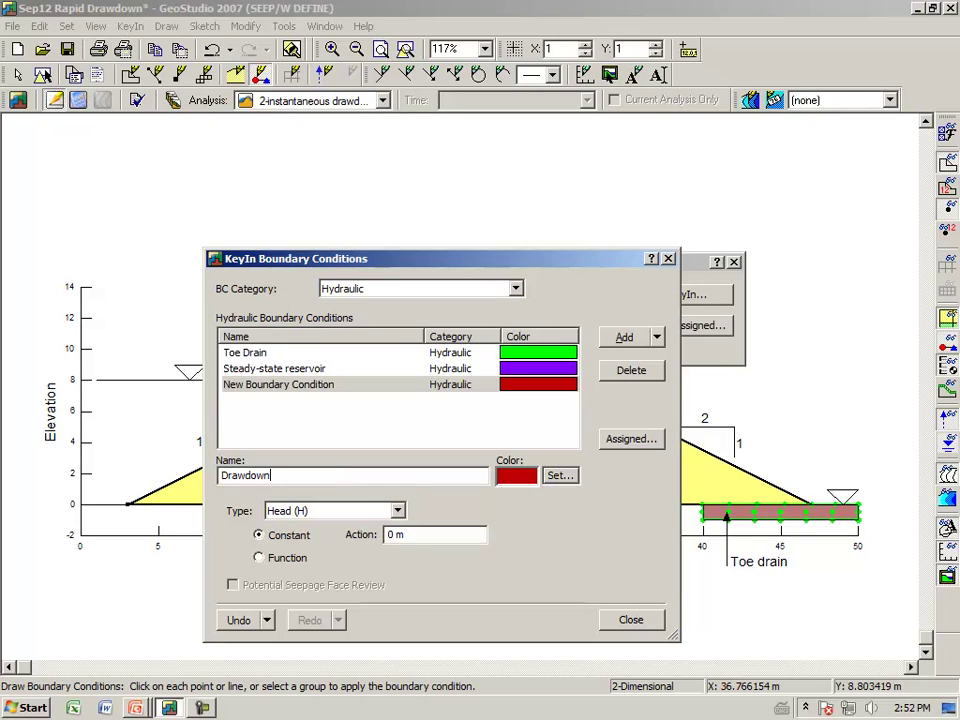
{"action": "type", "text": " level"}
{"action": "key", "text": "Tab"}
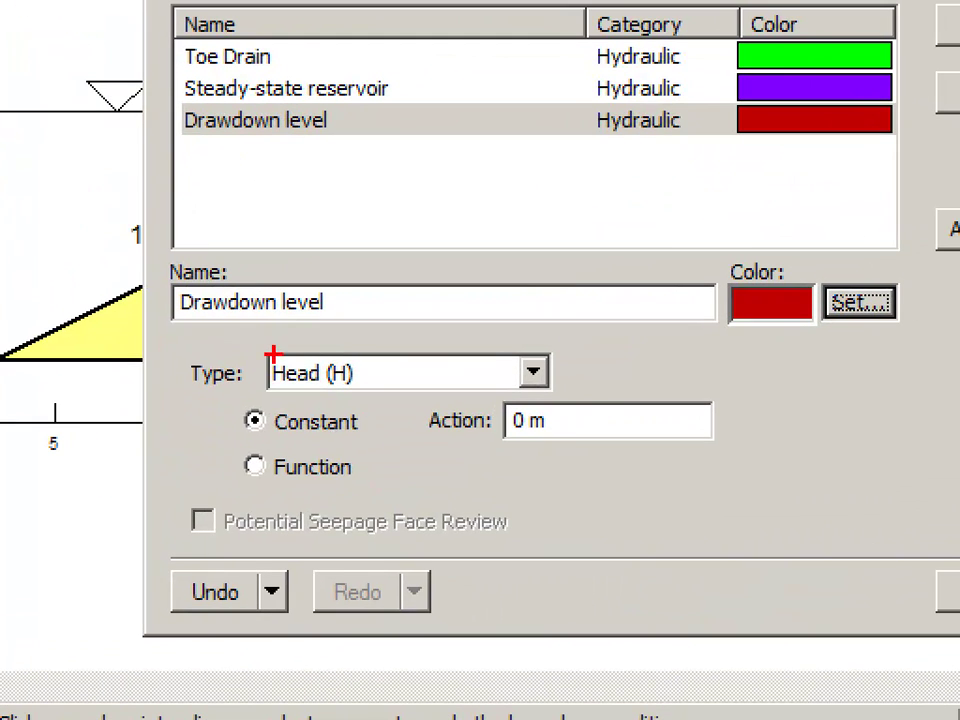
{"action": "left_click_drag", "start_coordinate": [253, 399], "coordinate": [353, 398]}
{"action": "left_click_drag", "start_coordinate": [472, 455], "coordinate": [650, 459]}
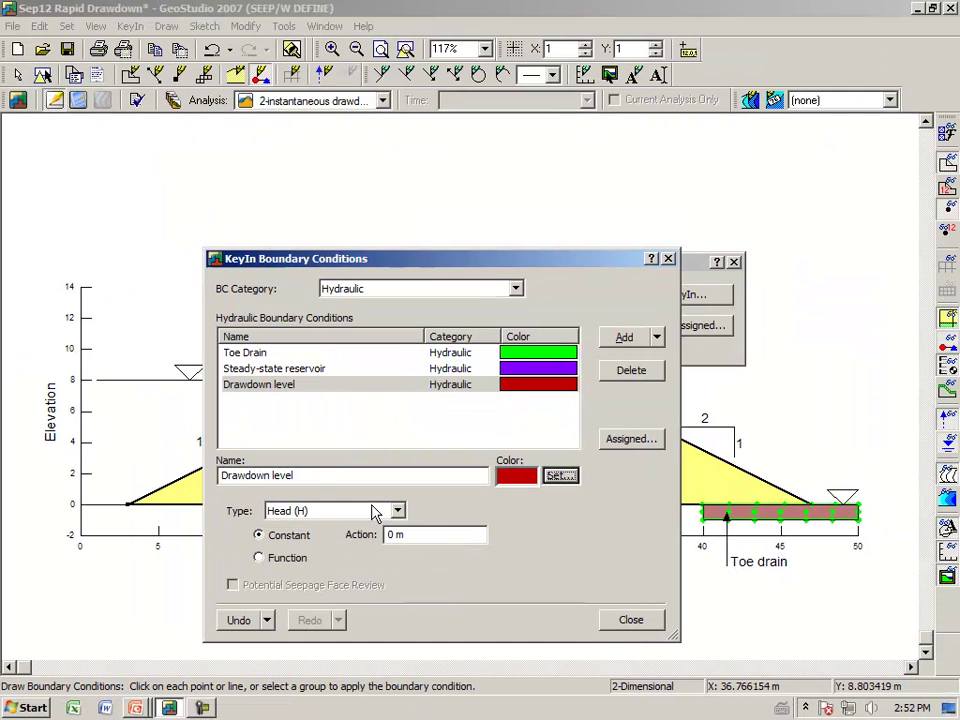
{"action": "left_click", "coordinate": [628, 636]}
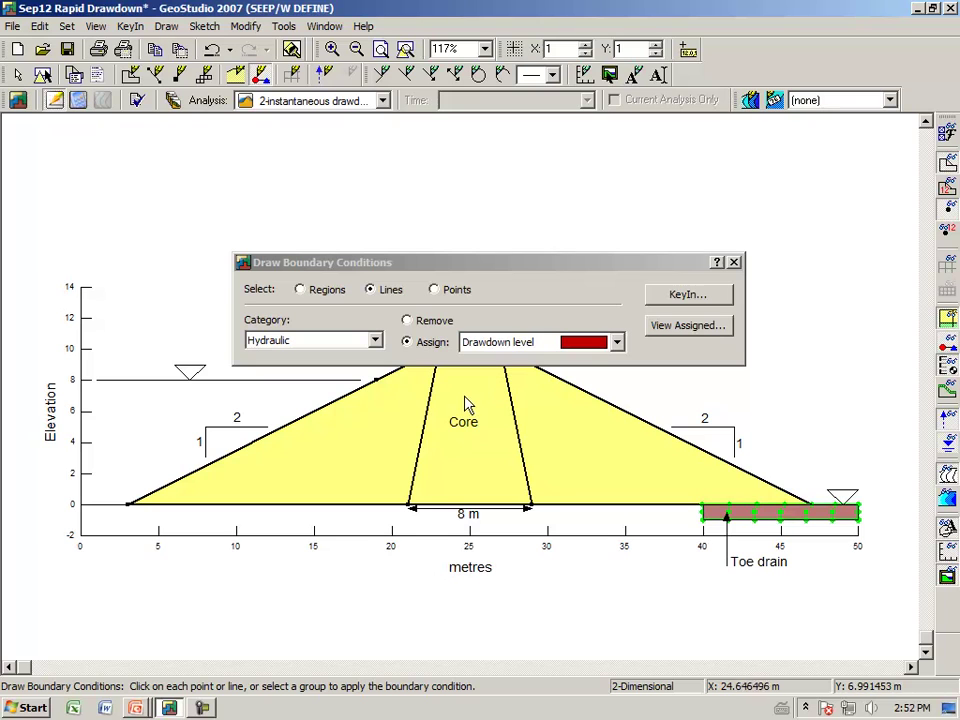
- Assign the Drawdown level boundary condition to the point at the dam's upstream toe, finishing with the whole section in view
{"action": "left_click", "coordinate": [435, 290]}
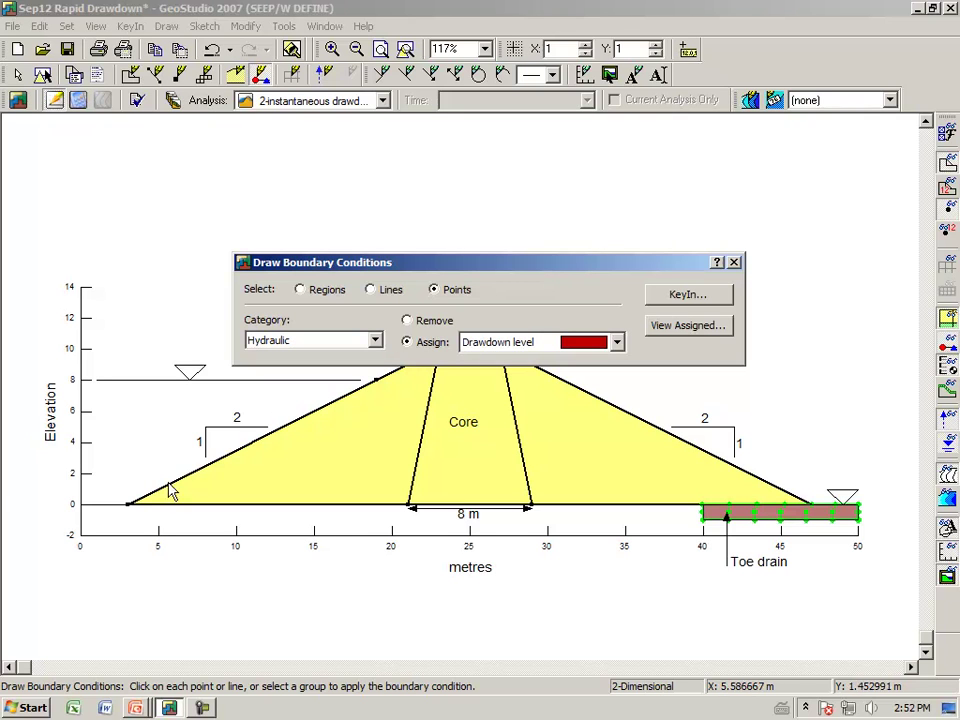
{"action": "left_click", "coordinate": [332, 49]}
{"action": "left_click_drag", "start_coordinate": [67, 423], "coordinate": [183, 557]}
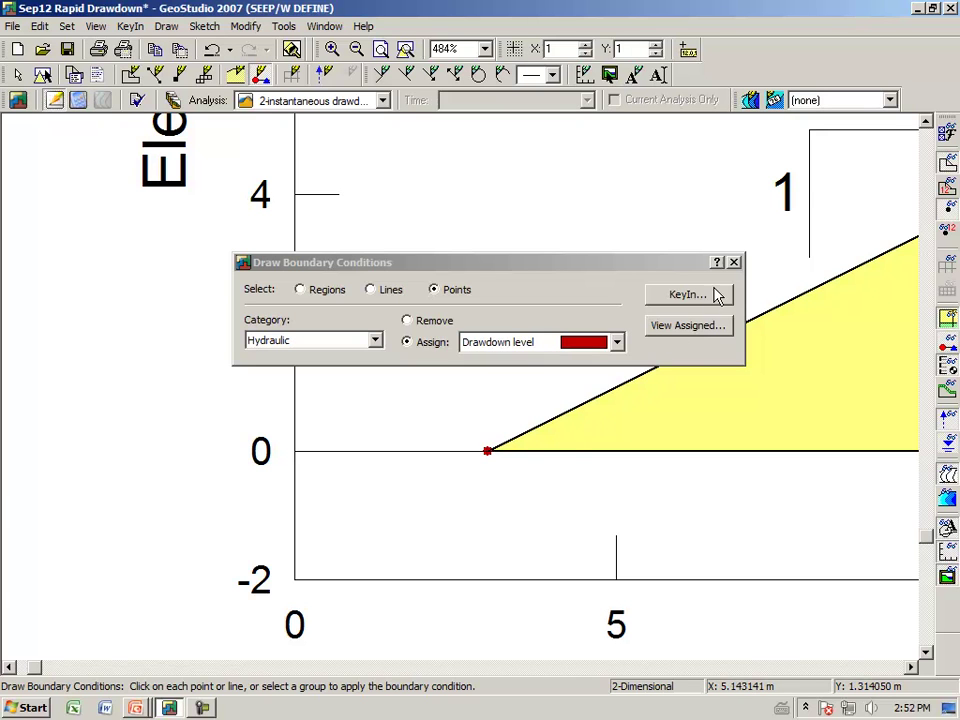
{"action": "left_click", "coordinate": [733, 262]}
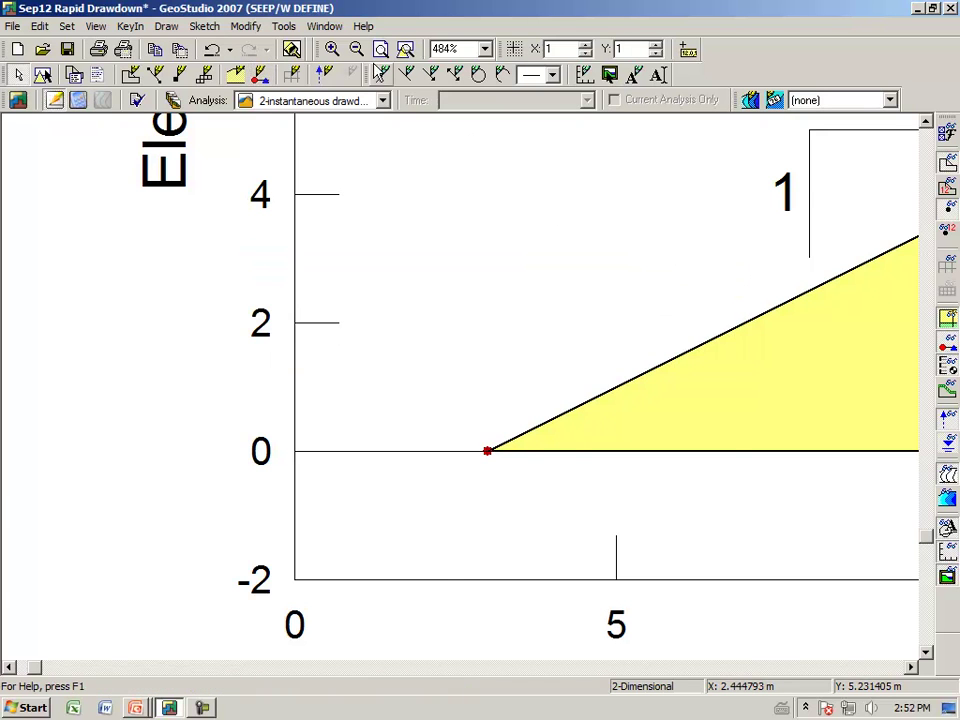
{"action": "left_click", "coordinate": [406, 50]}
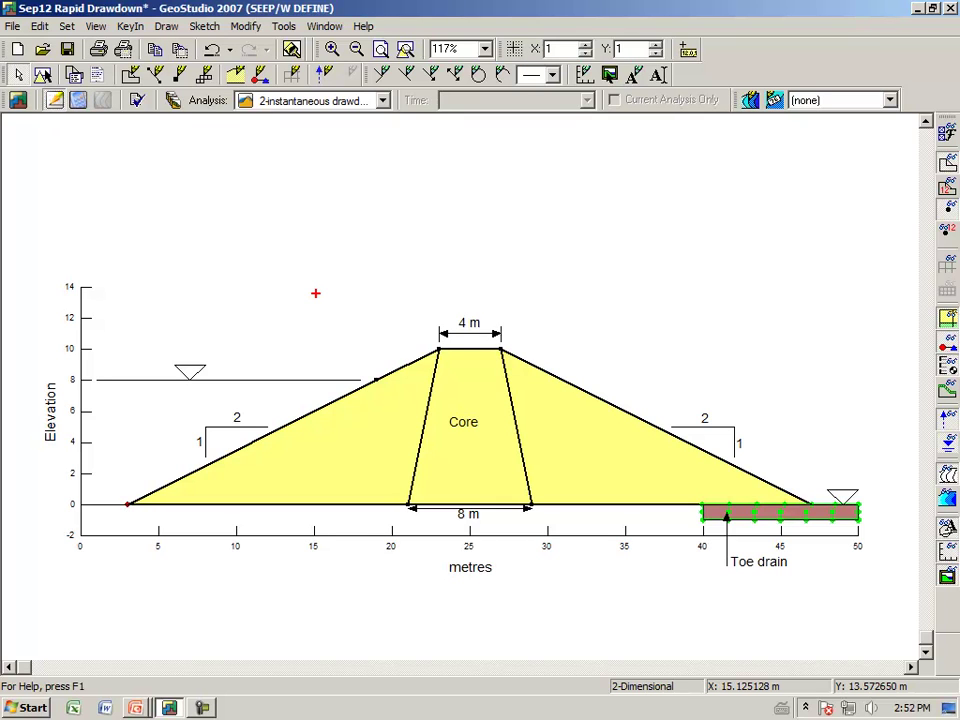
{"action": "mouse_move", "coordinate": [377, 384]}
{"action": "left_mouse_down"}
{"action": "mouse_move", "coordinate": [506, 429]}
{"action": "mouse_move", "coordinate": [671, 465]}
{"action": "mouse_move", "coordinate": [707, 493]}
{"action": "left_mouse_up"}
{"action": "mouse_move", "coordinate": [417, 409]}
{"action": "left_mouse_down"}
{"action": "mouse_move", "coordinate": [309, 422]}
{"action": "mouse_move", "coordinate": [282, 437]}
{"action": "left_mouse_up"}
{"action": "mouse_move", "coordinate": [354, 413]}
{"action": "left_mouse_down"}
{"action": "mouse_move", "coordinate": [414, 406]}
{"action": "mouse_move", "coordinate": [240, 455]}
{"action": "left_mouse_up"}
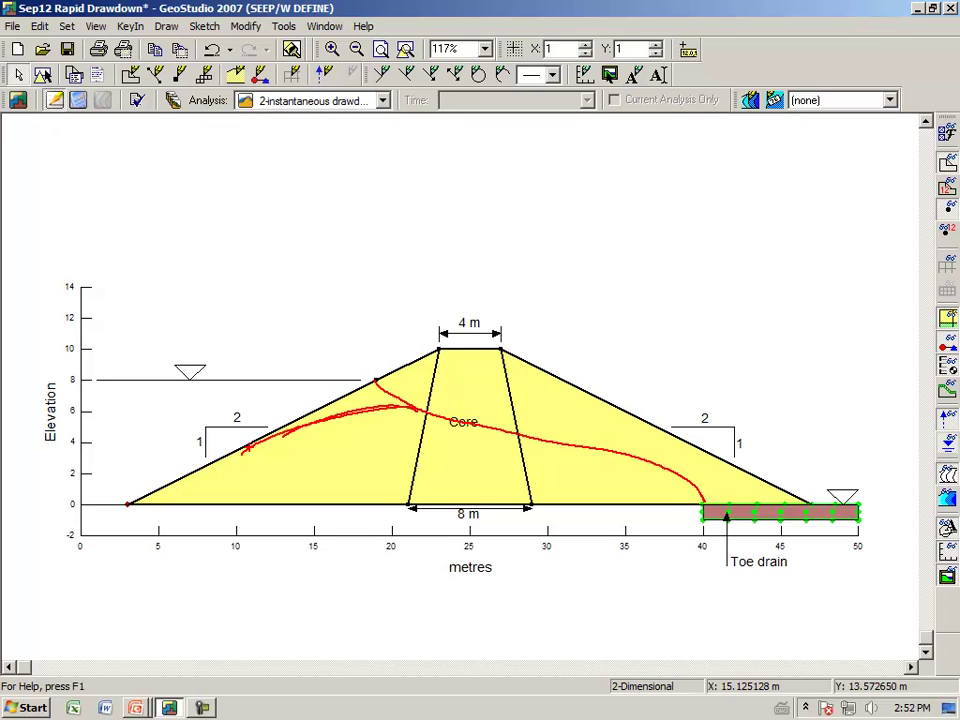
{"action": "mouse_move", "coordinate": [408, 408]}
{"action": "left_mouse_down"}
{"action": "mouse_move", "coordinate": [223, 458]}
{"action": "mouse_move", "coordinate": [173, 448]}
{"action": "mouse_move", "coordinate": [207, 316]}
{"action": "left_mouse_up"}
{"action": "left_click_drag", "start_coordinate": [156, 452], "coordinate": [182, 477]}
{"action": "mouse_move", "coordinate": [222, 332]}
{"action": "left_mouse_down"}
{"action": "mouse_move", "coordinate": [222, 306]}
{"action": "mouse_move", "coordinate": [313, 198]}
{"action": "mouse_move", "coordinate": [322, 252]}
{"action": "left_mouse_up"}
{"action": "left_click_drag", "start_coordinate": [326, 208], "coordinate": [350, 192]}
{"action": "left_click_drag", "start_coordinate": [283, 308], "coordinate": [271, 382]}
{"action": "mouse_move", "coordinate": [262, 340]}
{"action": "left_mouse_down"}
{"action": "mouse_move", "coordinate": [290, 318]}
{"action": "mouse_move", "coordinate": [370, 300]}
{"action": "left_mouse_up"}
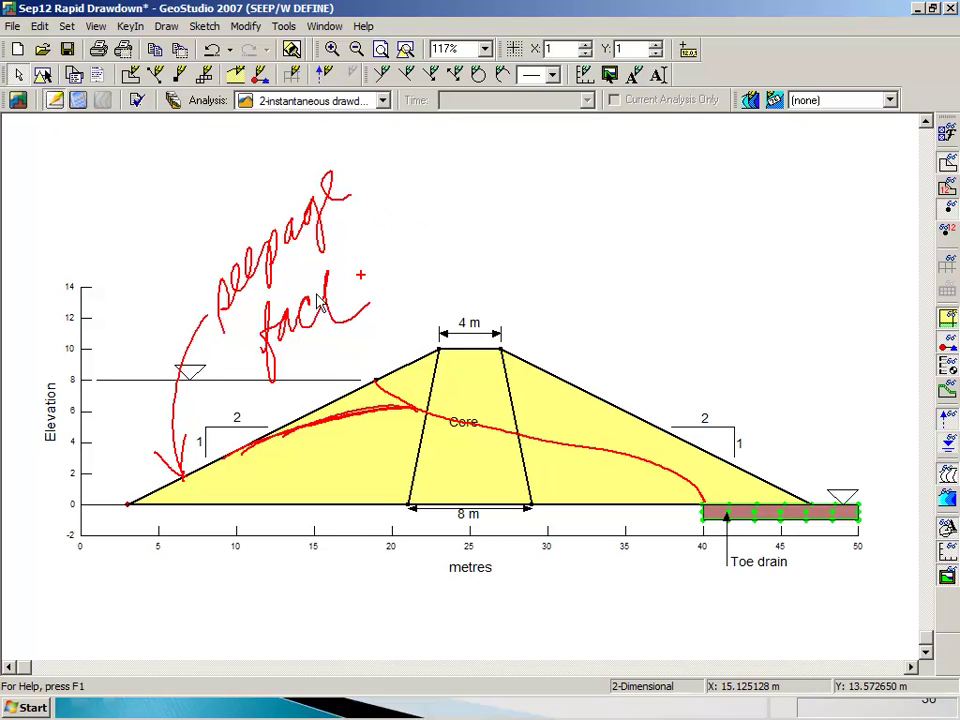
{"action": "key", "text": "Escape"}
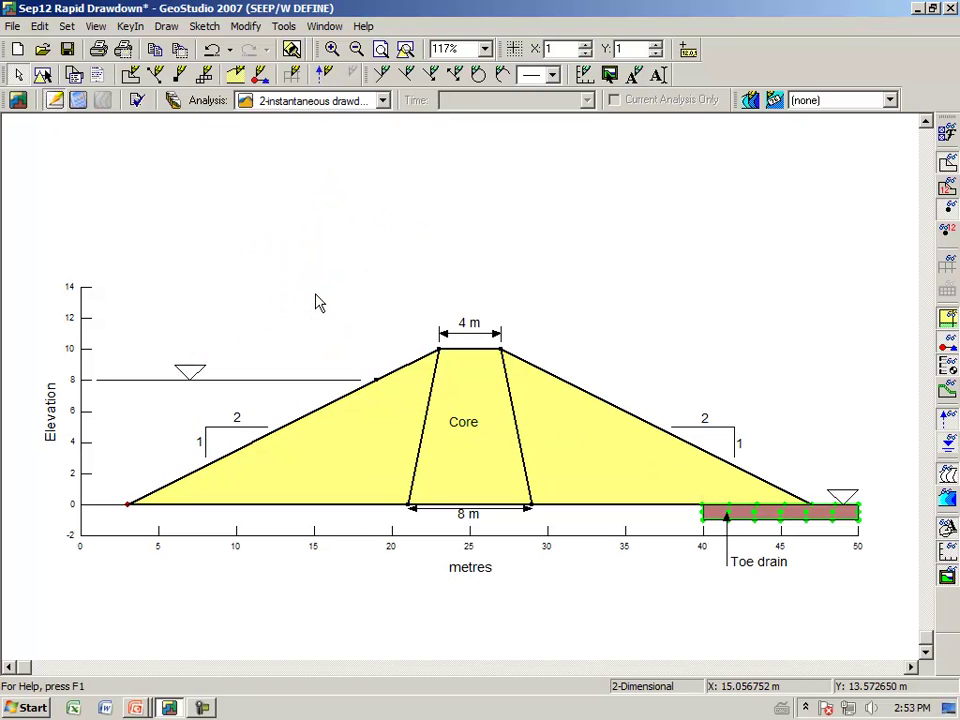
- Add a hydraulic boundary condition named "Upstream face" to the model's boundary conditions
{"action": "left_click", "coordinate": [166, 27]}
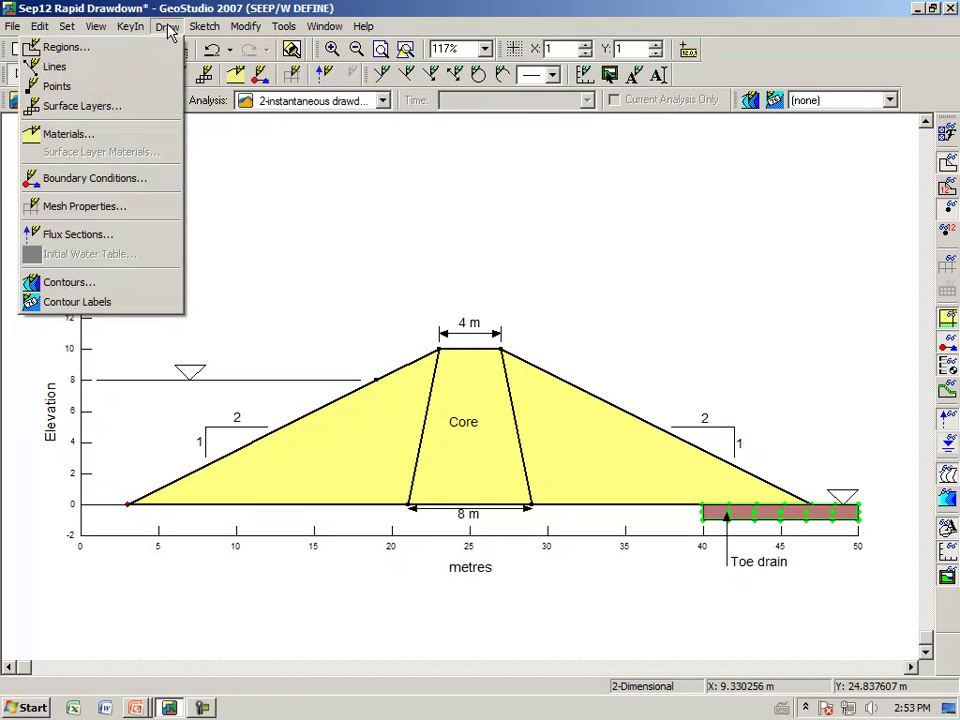
{"action": "left_click", "coordinate": [133, 182]}
{"action": "left_click", "coordinate": [617, 344]}
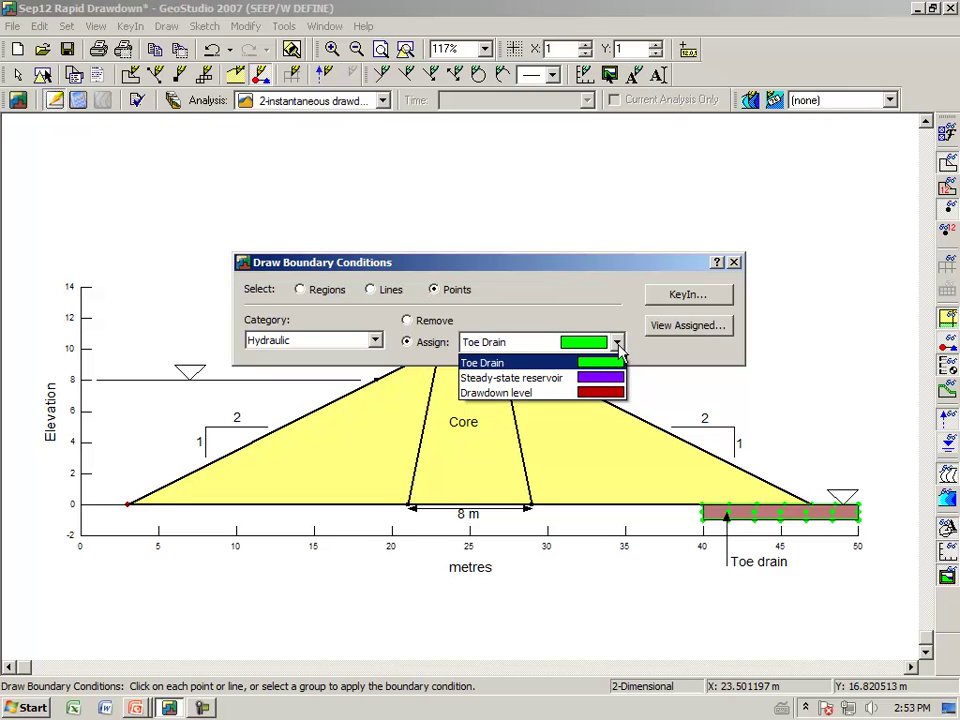
{"action": "left_click", "coordinate": [617, 342]}
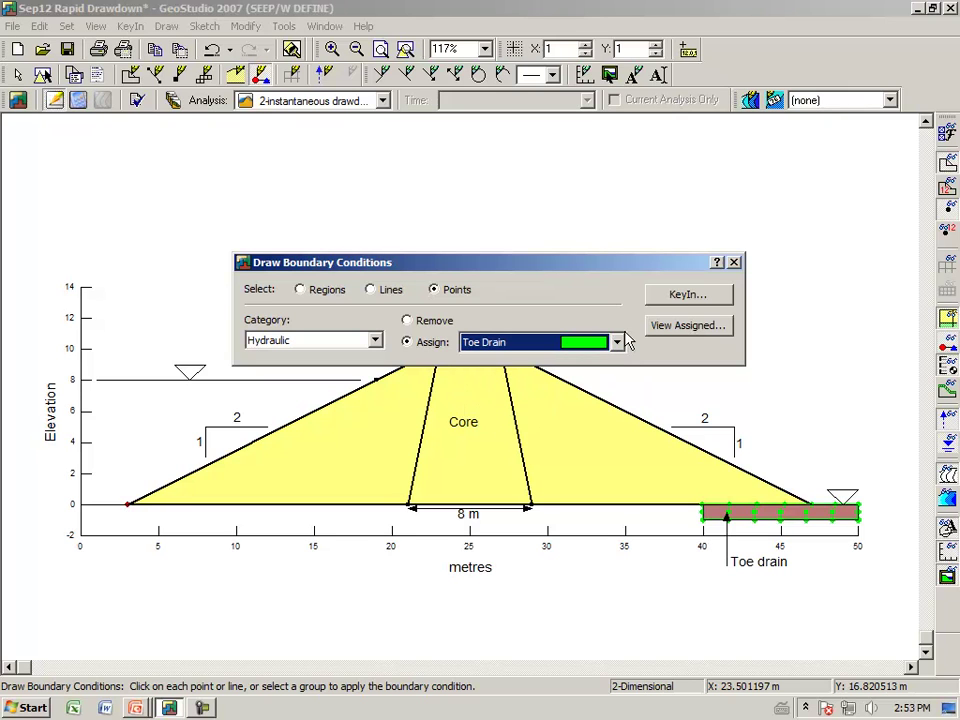
{"action": "left_click", "coordinate": [685, 296]}
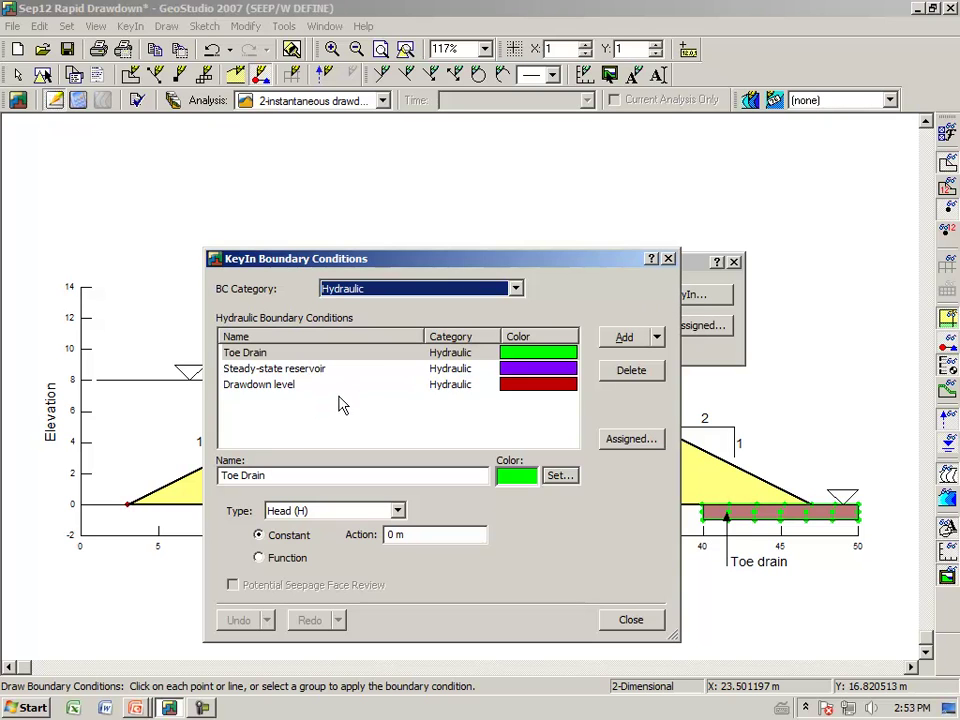
{"action": "left_click", "coordinate": [624, 339]}
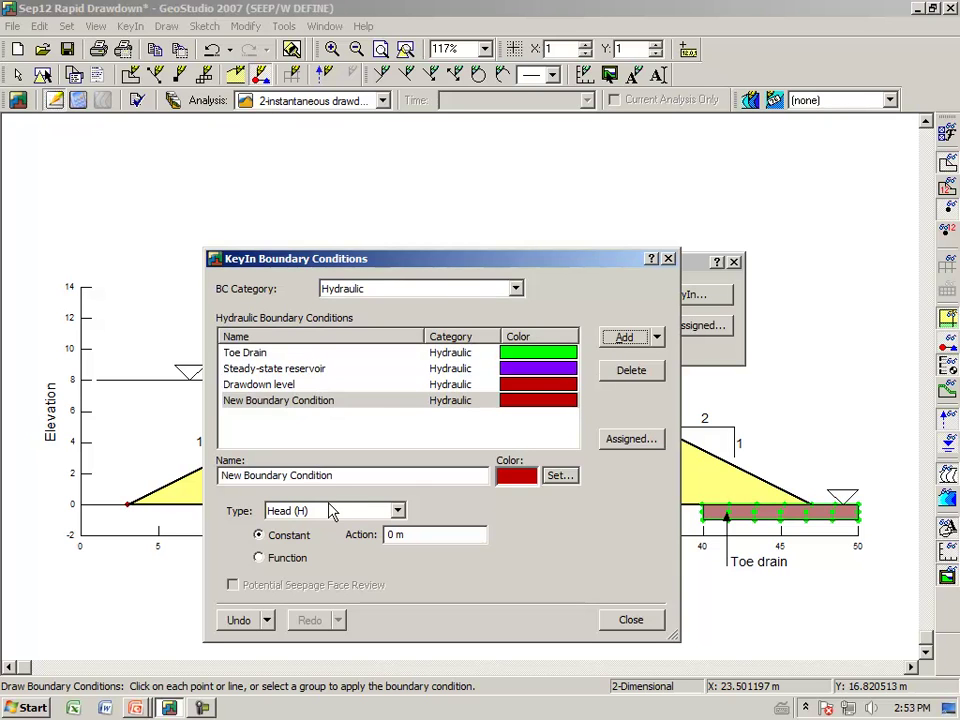
{"action": "left_click_drag", "start_coordinate": [338, 475], "coordinate": [148, 463]}
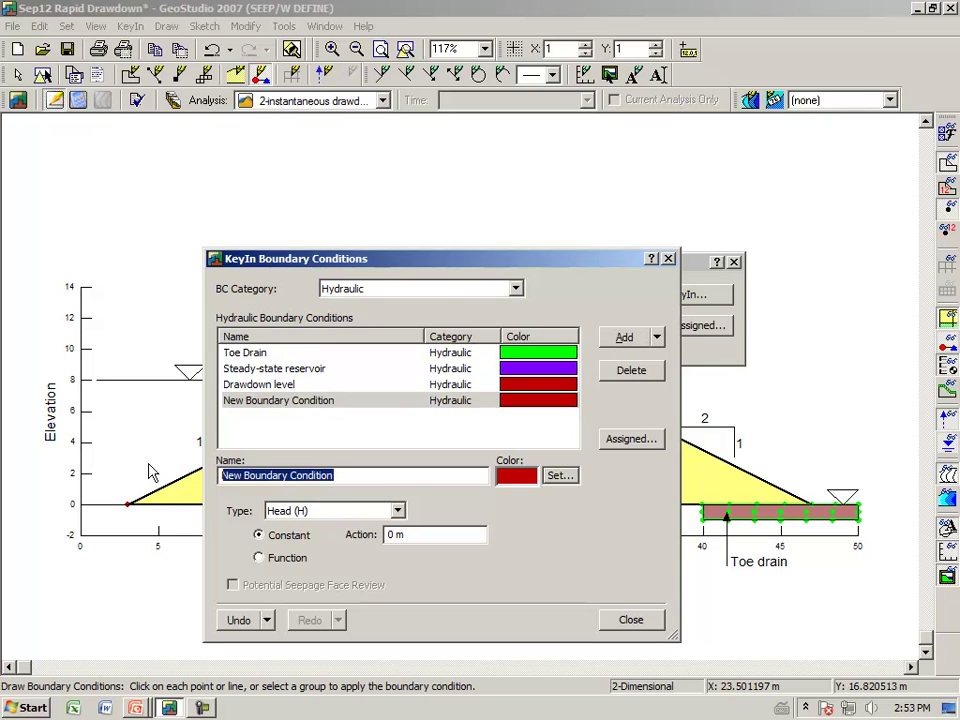
{"action": "type", "text": "U"}
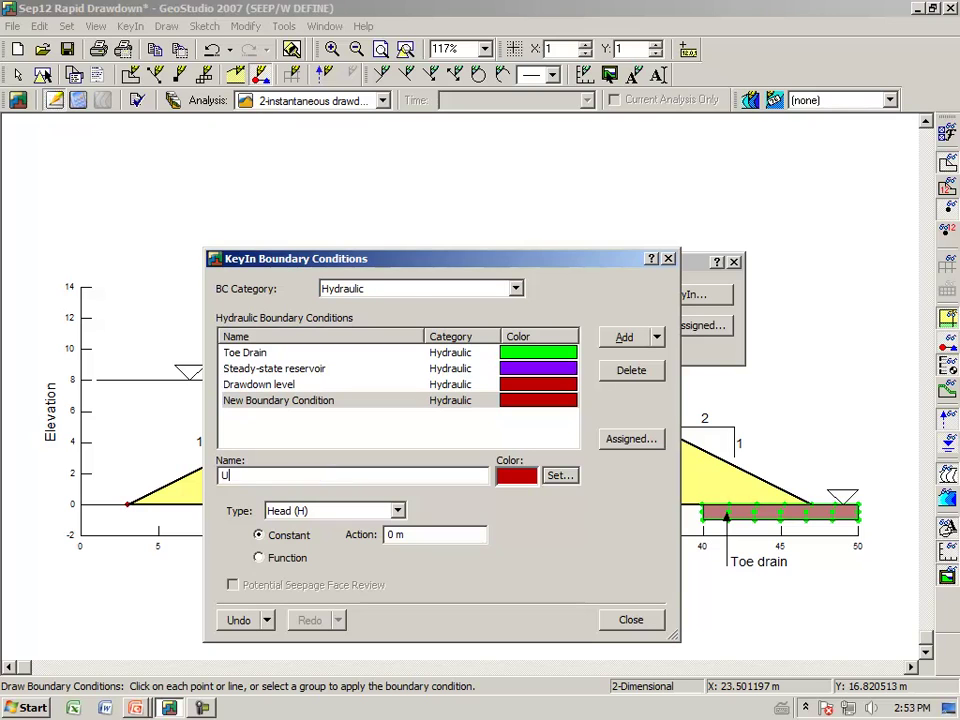
{"action": "type", "text": "pstream fac"}
{"action": "key", "text": "Tab"}
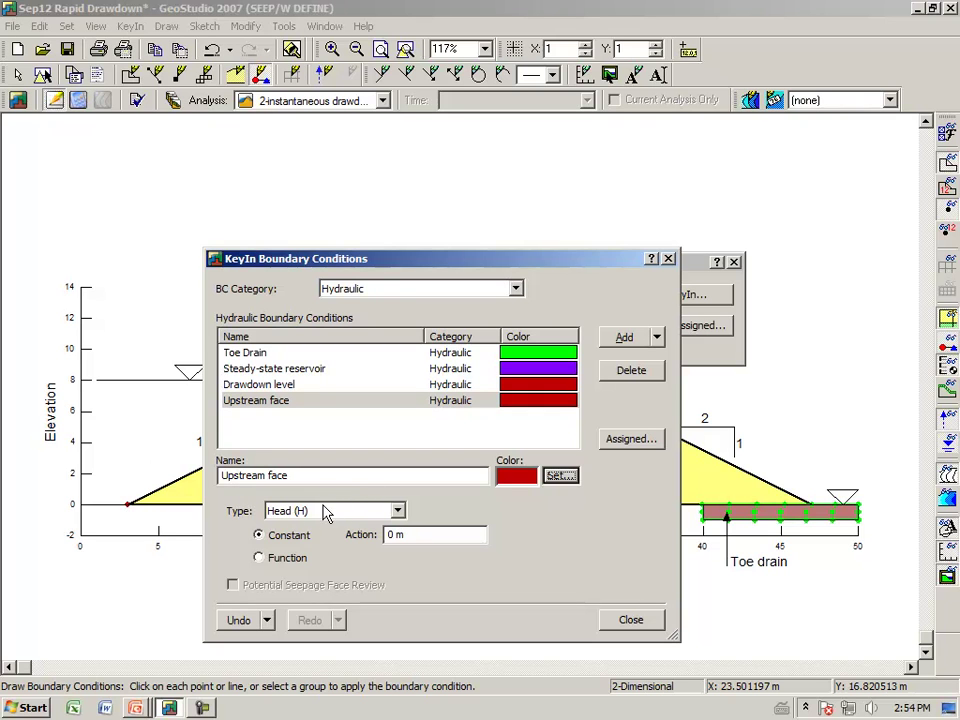
- Make Upstream face a light blue Total Flux (Q) condition with a constant 0 m³/days and Potential Seepage Face Review enabled
{"action": "left_click", "coordinate": [398, 512]}
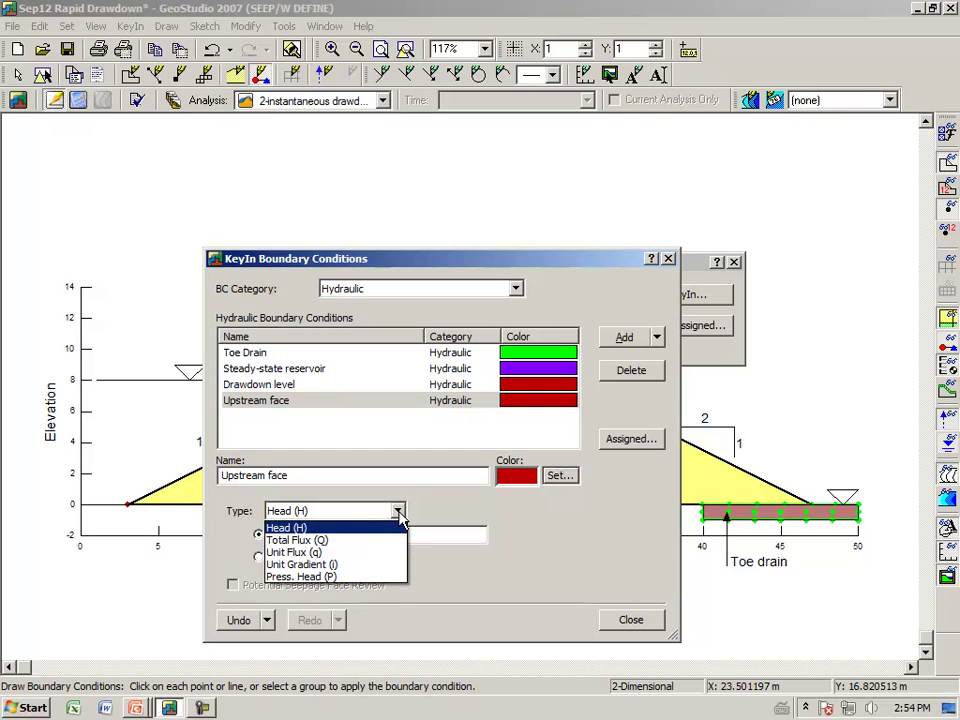
{"action": "left_click", "coordinate": [322, 541]}
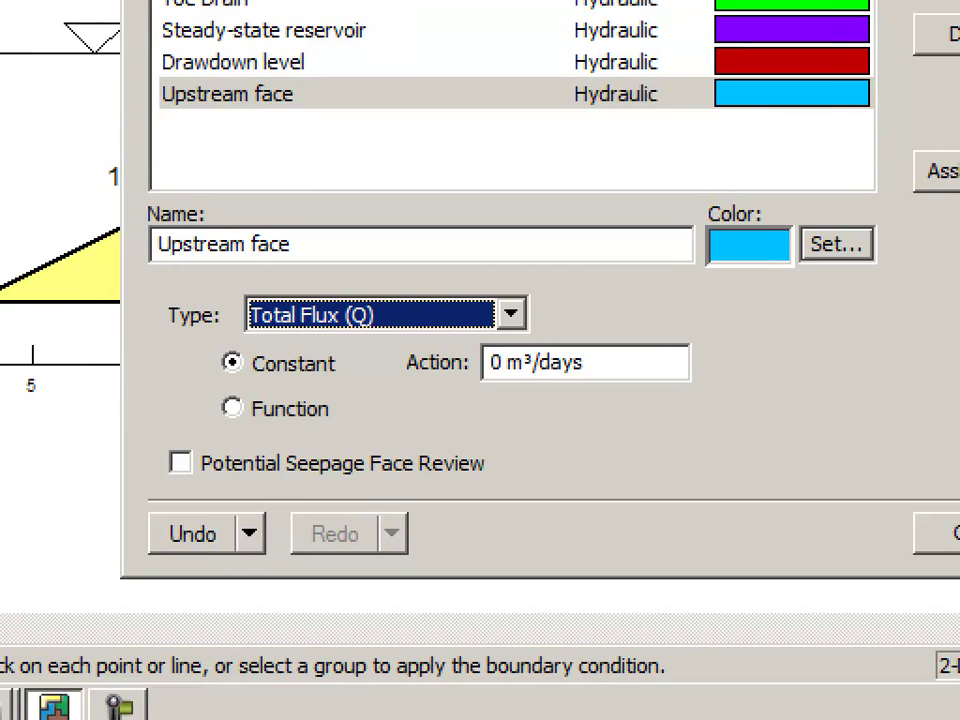
{"action": "mouse_move", "coordinate": [167, 487]}
{"action": "left_mouse_down"}
{"action": "mouse_move", "coordinate": [186, 489]}
{"action": "mouse_move", "coordinate": [205, 434]}
{"action": "mouse_move", "coordinate": [150, 445]}
{"action": "mouse_move", "coordinate": [168, 485]}
{"action": "left_mouse_up"}
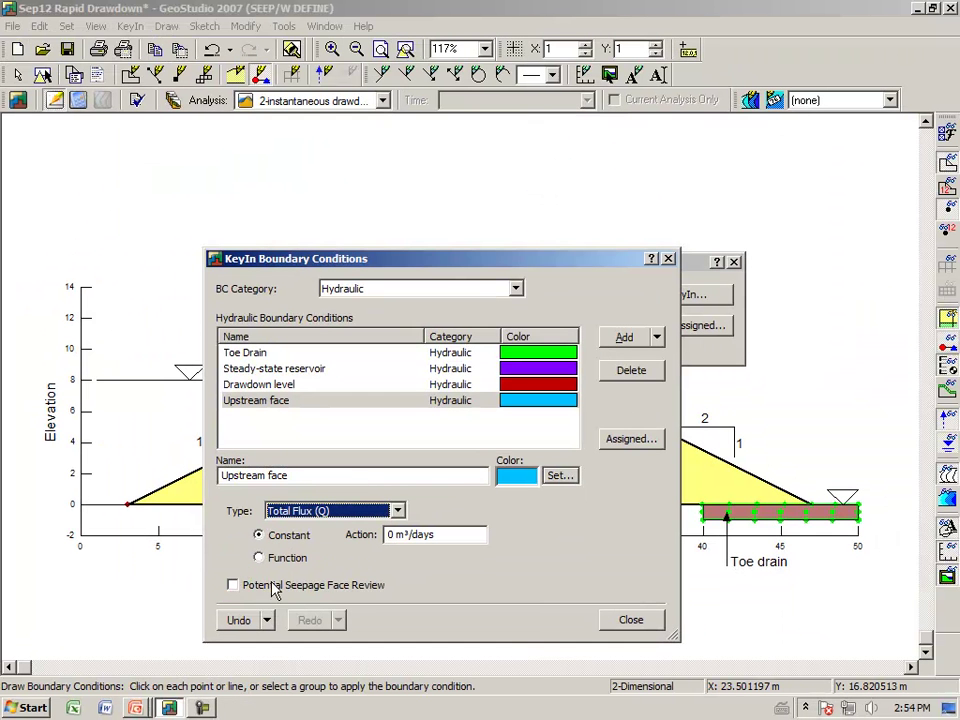
{"action": "left_click", "coordinate": [236, 588]}
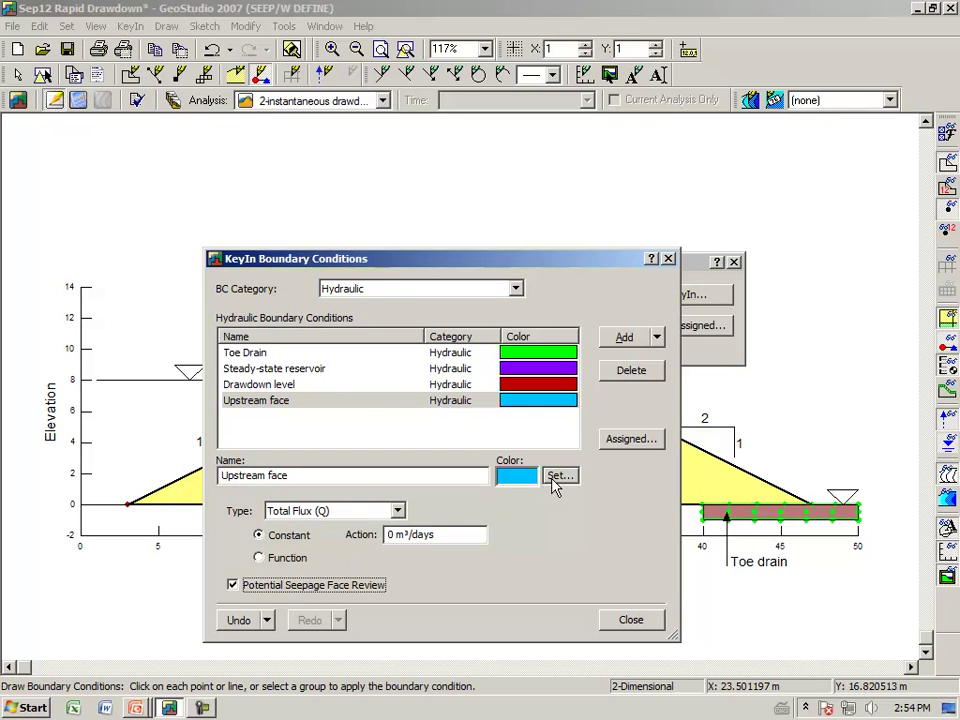
{"action": "left_click", "coordinate": [630, 621]}
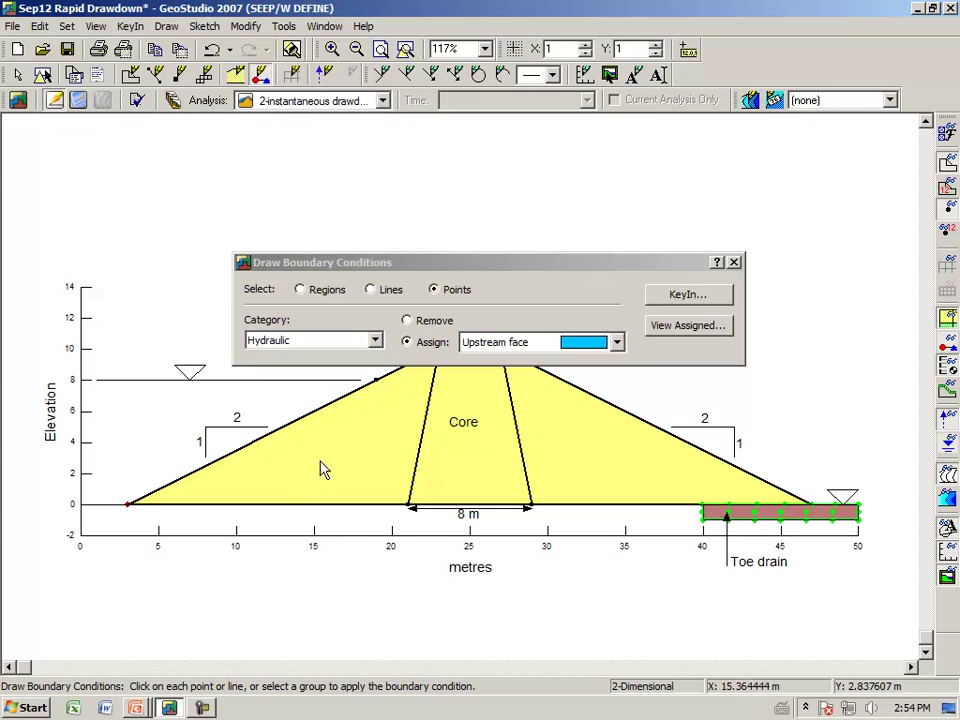
- Assign the Upstream face boundary condition to the dam's upstream slope line below the reservoir level
{"action": "left_click", "coordinate": [372, 290]}
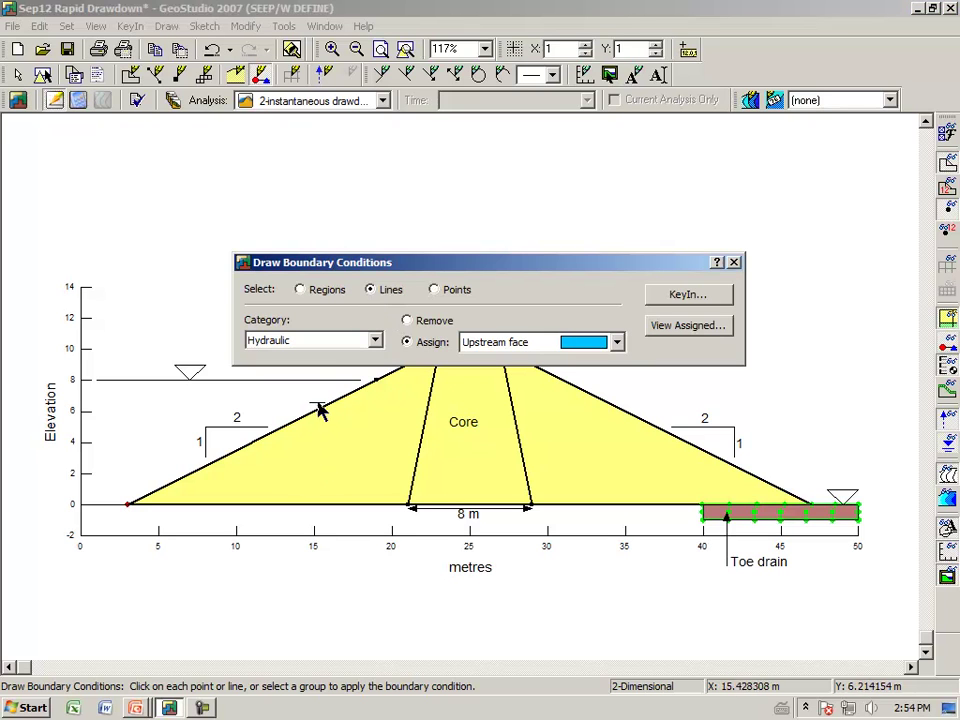
{"action": "left_click", "coordinate": [300, 427]}
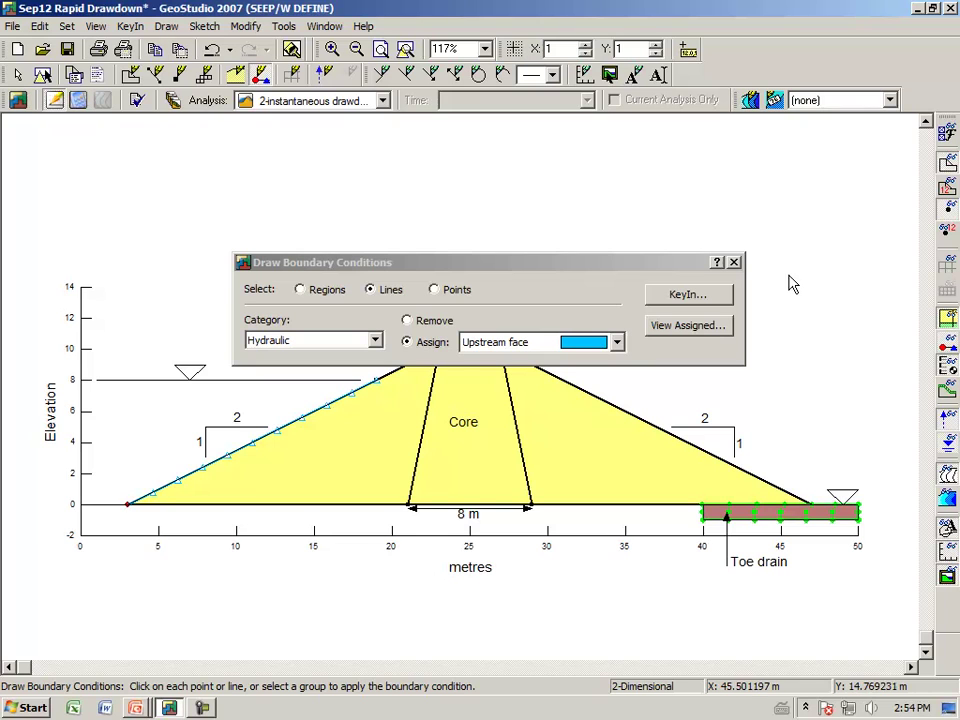
{"action": "left_click", "coordinate": [734, 262]}
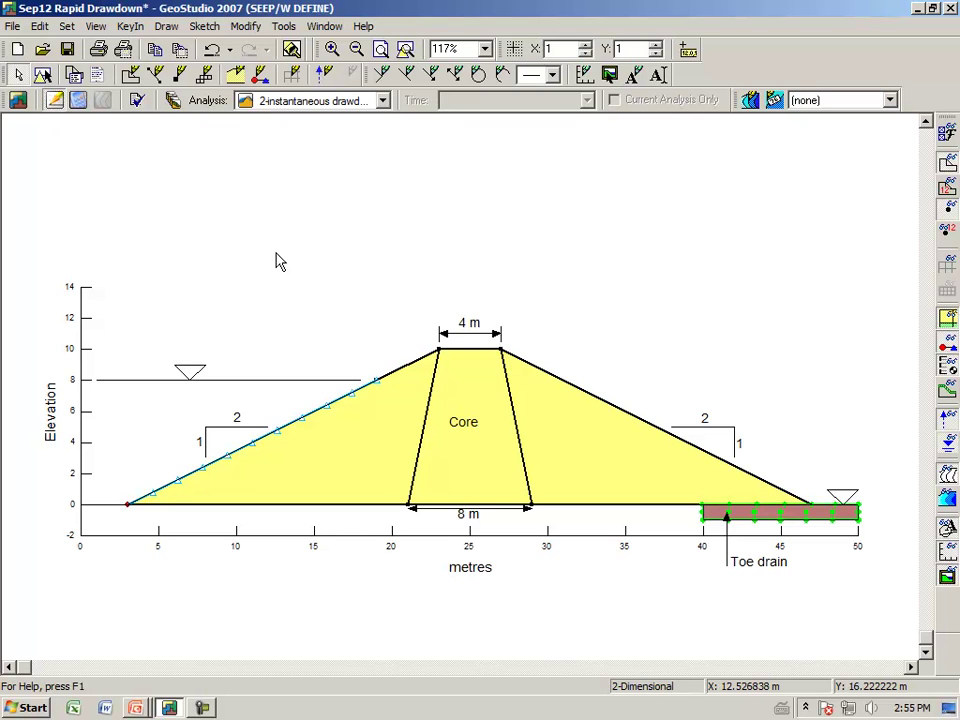
- Set the 2-instantaneous drawdown analysis to a duration of 30 days with 10 time steps
{"action": "left_click", "coordinate": [172, 101]}
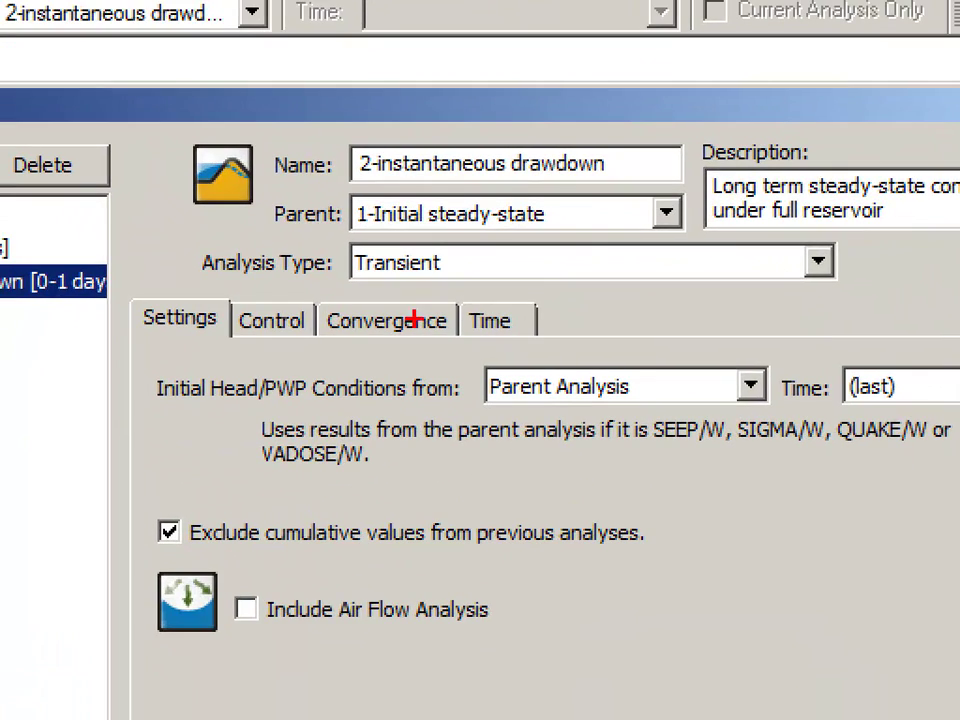
{"action": "mouse_move", "coordinate": [450, 349]}
{"action": "left_mouse_down"}
{"action": "mouse_move", "coordinate": [540, 336]}
{"action": "mouse_move", "coordinate": [561, 313]}
{"action": "mouse_move", "coordinate": [497, 289]}
{"action": "mouse_move", "coordinate": [462, 313]}
{"action": "mouse_move", "coordinate": [455, 350]}
{"action": "left_mouse_up"}
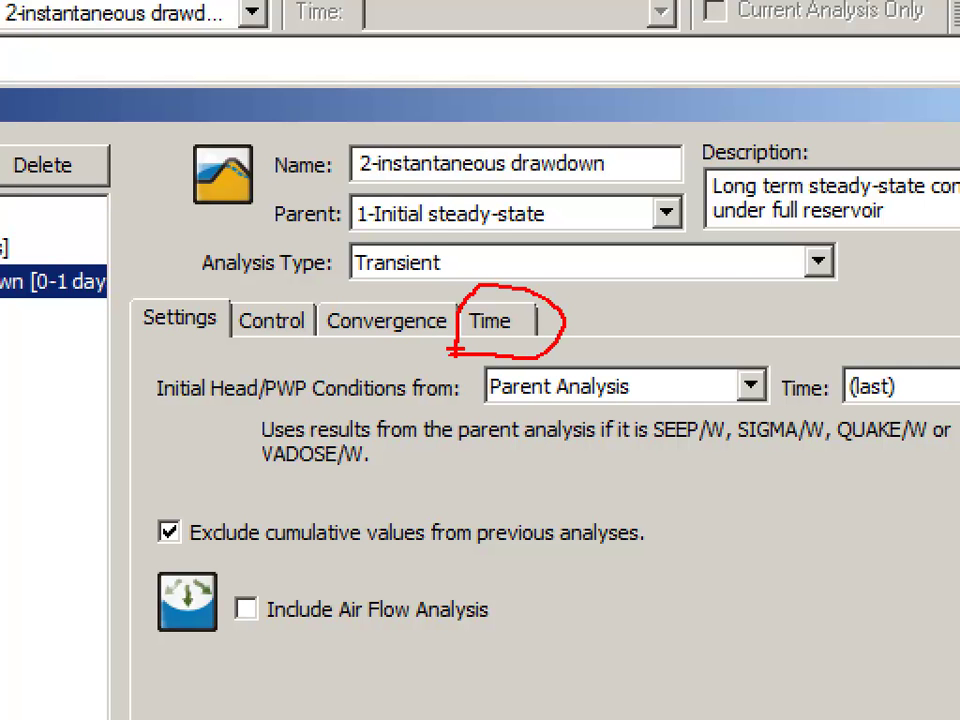
{"action": "key", "text": "Escape"}
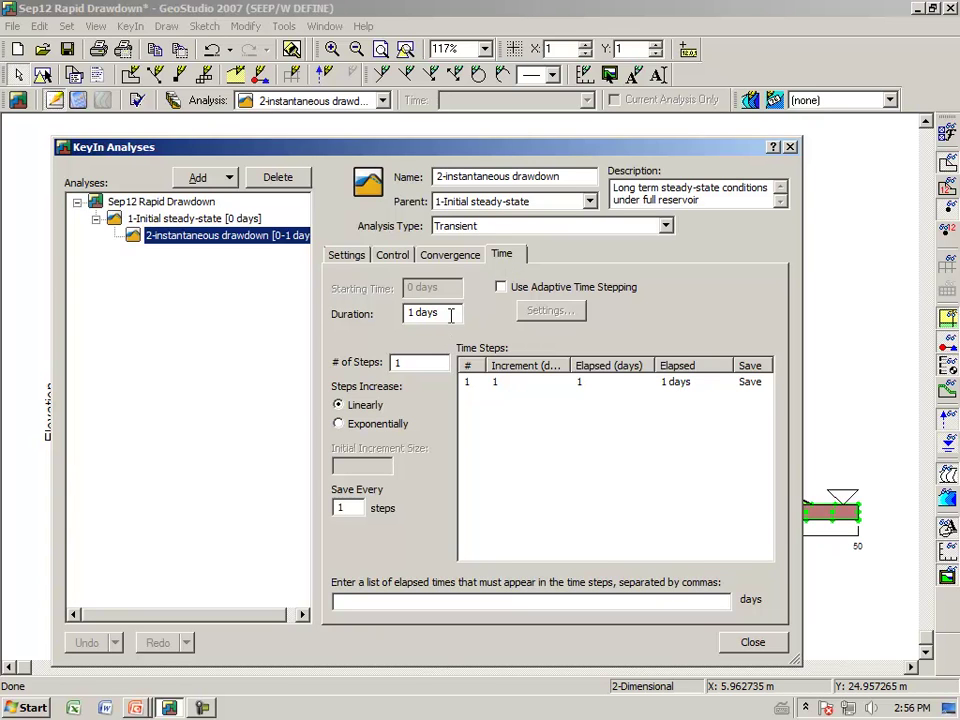
{"action": "left_click_drag", "start_coordinate": [451, 314], "coordinate": [362, 322]}
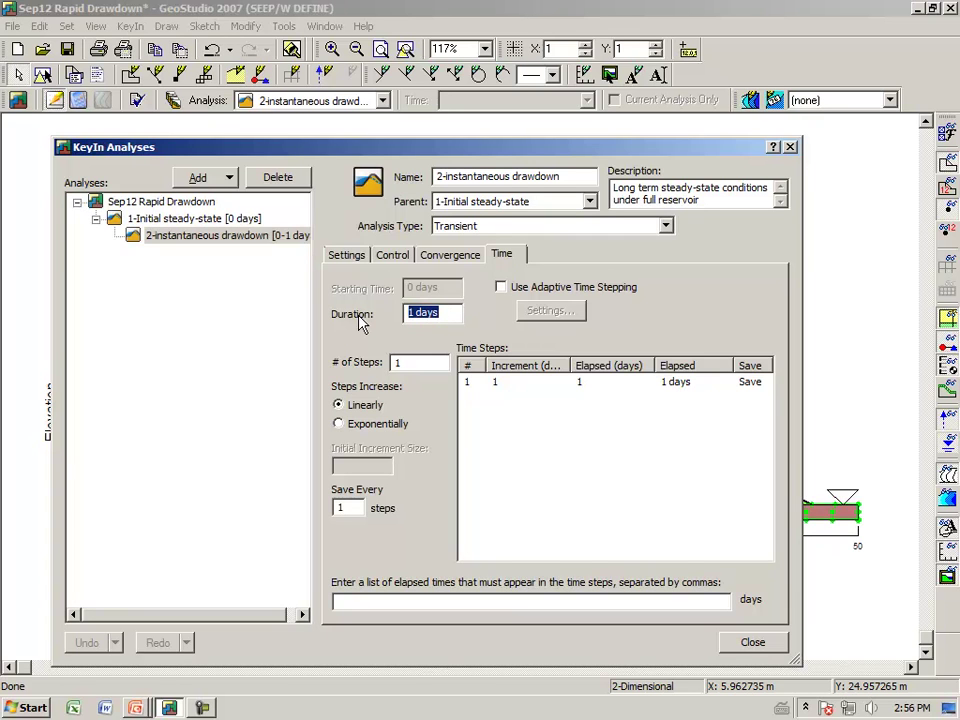
{"action": "type", "text": "30"}
{"action": "key", "text": "Tab"}
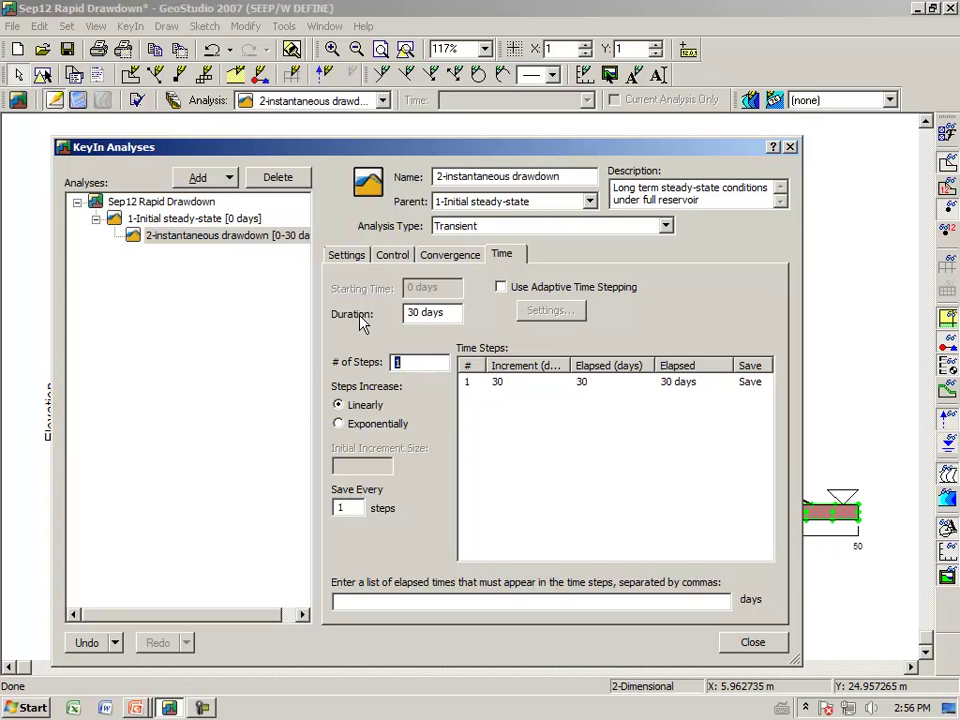
{"action": "type", "text": "1"}
{"action": "key", "text": "Tab"}
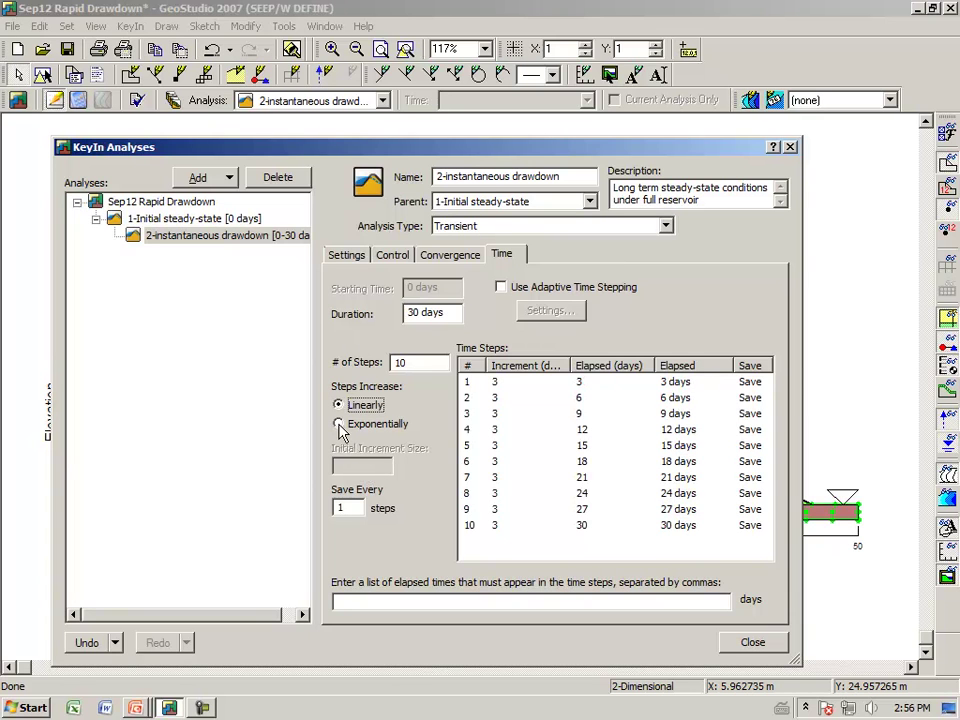
- Make the drawdown time steps increase exponentially with an initial increment size of 0.25 days
{"action": "left_click", "coordinate": [339, 424]}
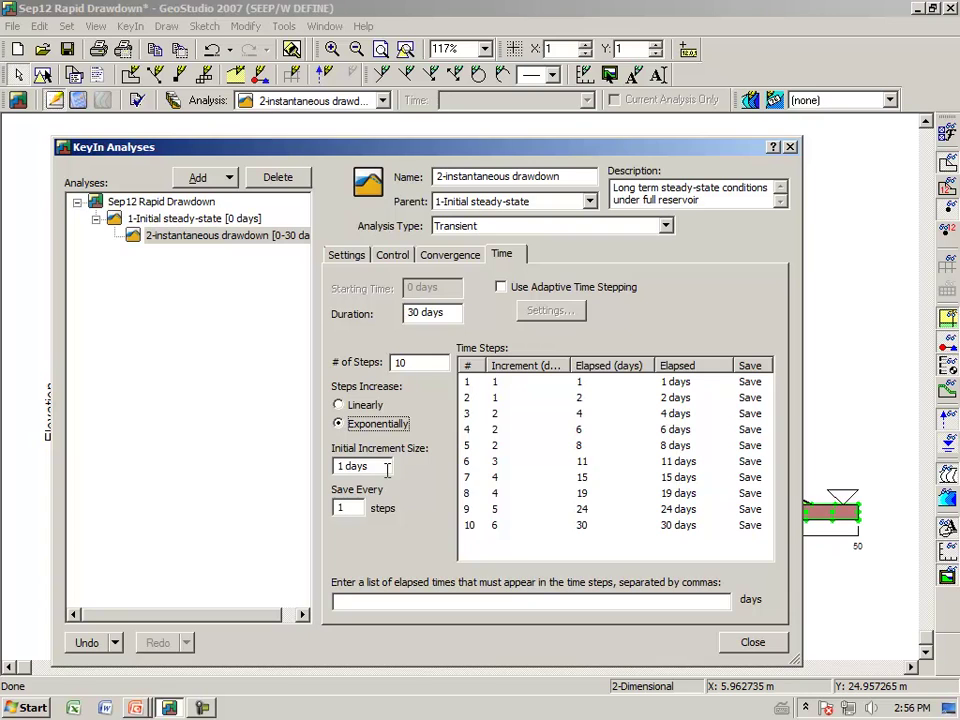
{"action": "left_click_drag", "start_coordinate": [386, 466], "coordinate": [249, 474]}
{"action": "type", "text": "0"}
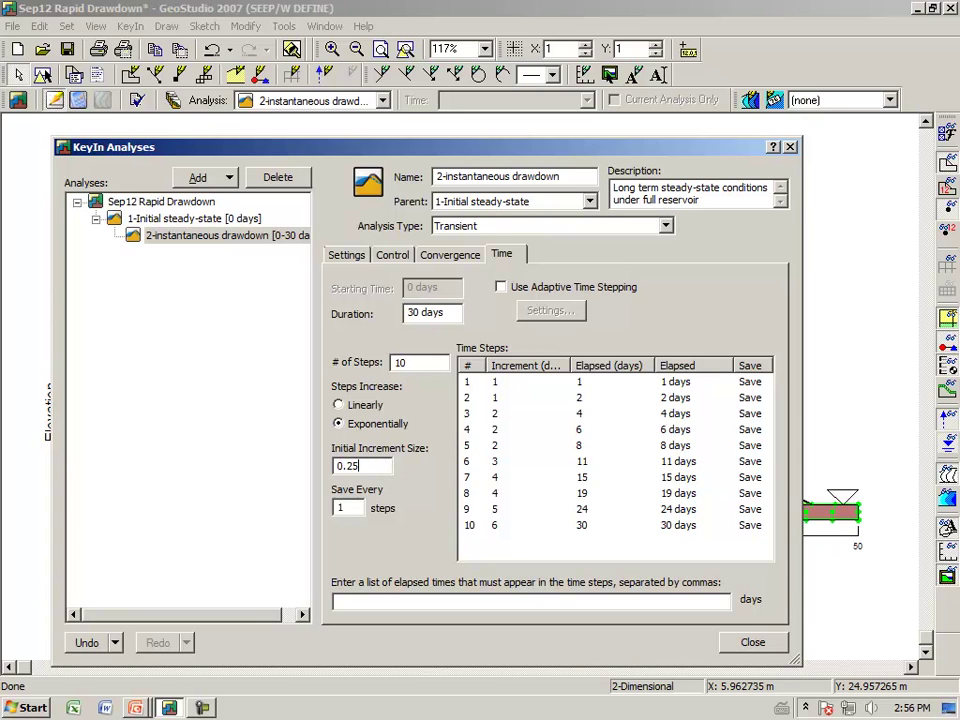
{"action": "type", "text": ".25"}
{"action": "key", "text": "Tab"}
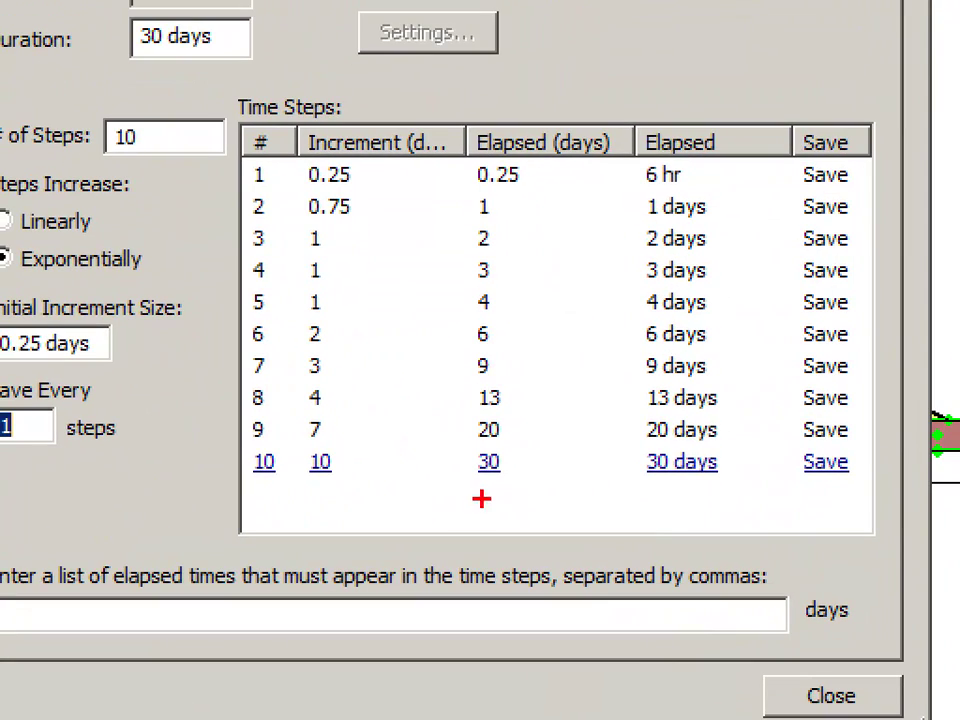
{"action": "left_click_drag", "start_coordinate": [464, 492], "coordinate": [505, 488]}
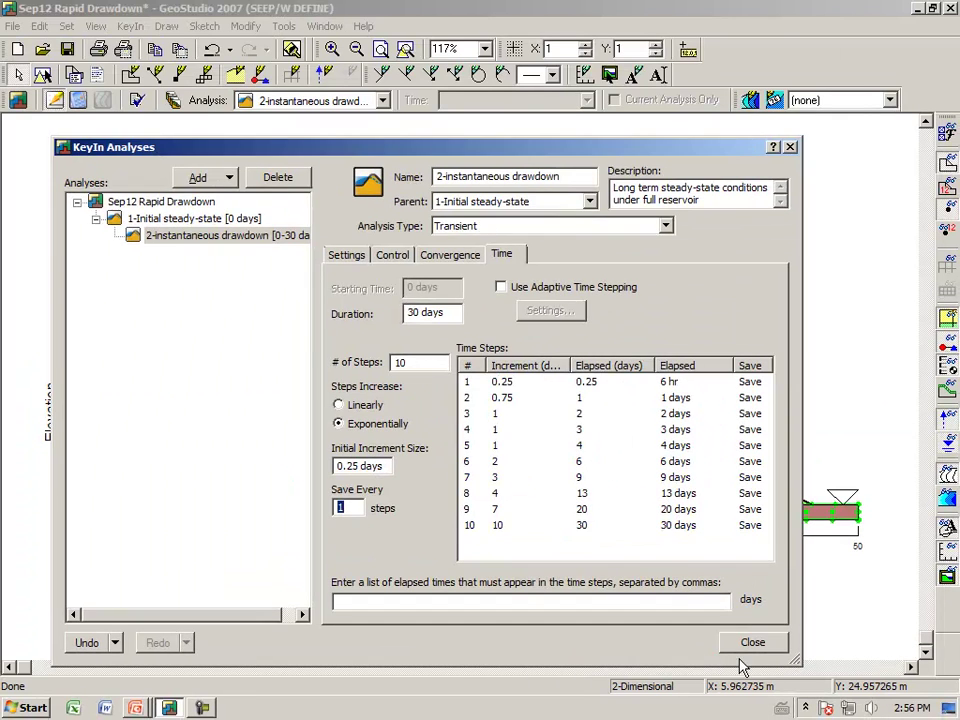
{"action": "left_click", "coordinate": [831, 696]}
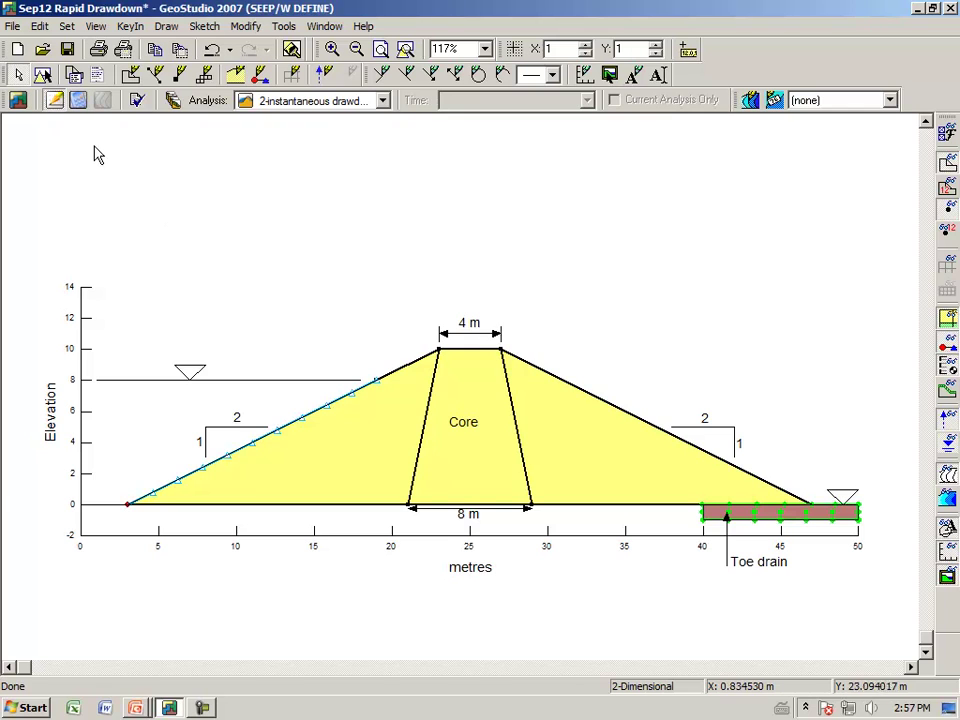
- Verify the model data and, after saving the changes to Sep12 Rapid Drawdown.gsz, try to solve only the 2-instantaneous drawdown analysis
{"action": "left_click", "coordinate": [136, 100]}
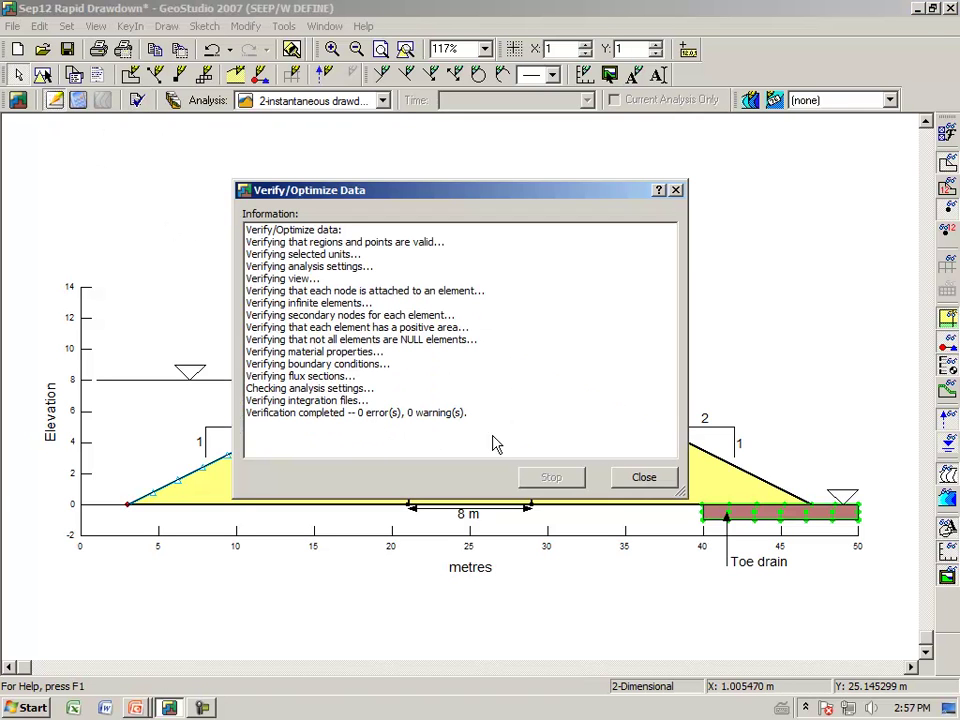
{"action": "left_click", "coordinate": [638, 480]}
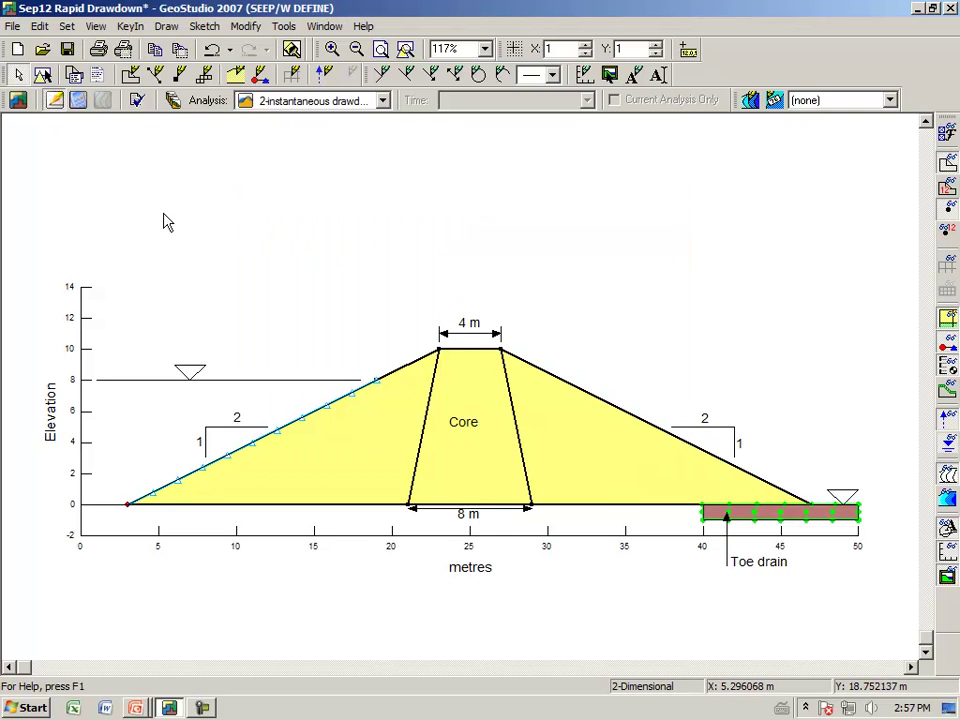
{"action": "left_click", "coordinate": [80, 112]}
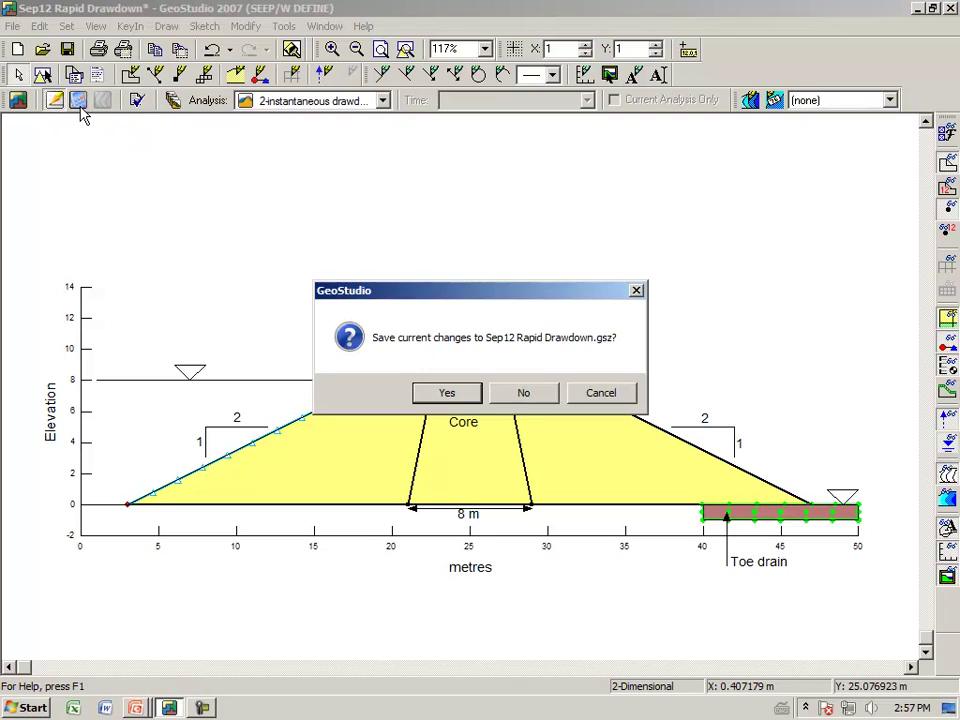
{"action": "left_click", "coordinate": [447, 398]}
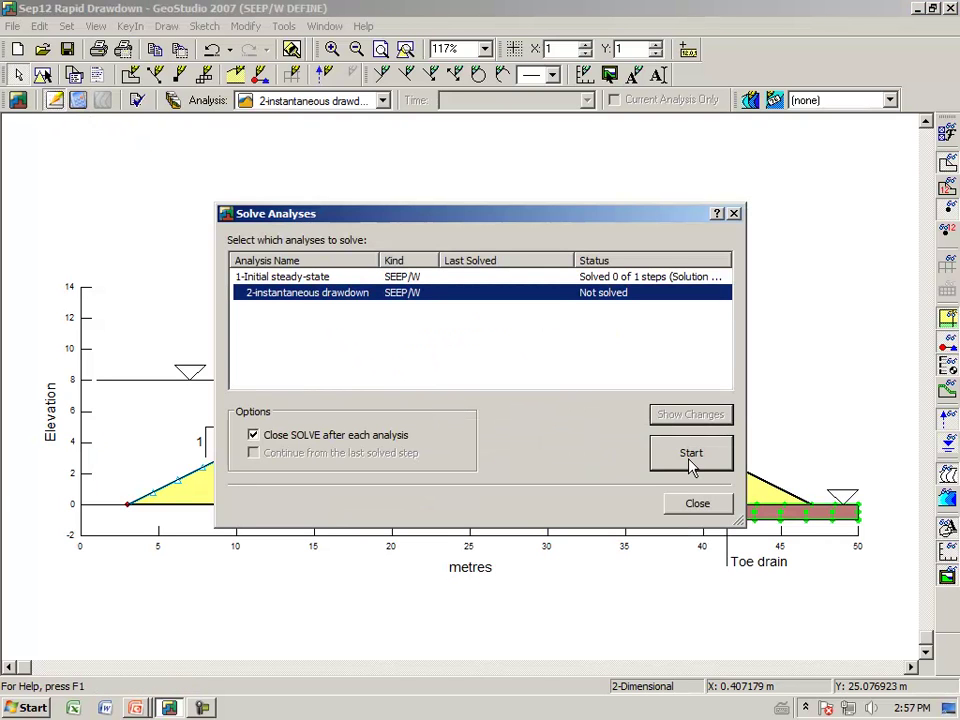
{"action": "left_click", "coordinate": [690, 466]}
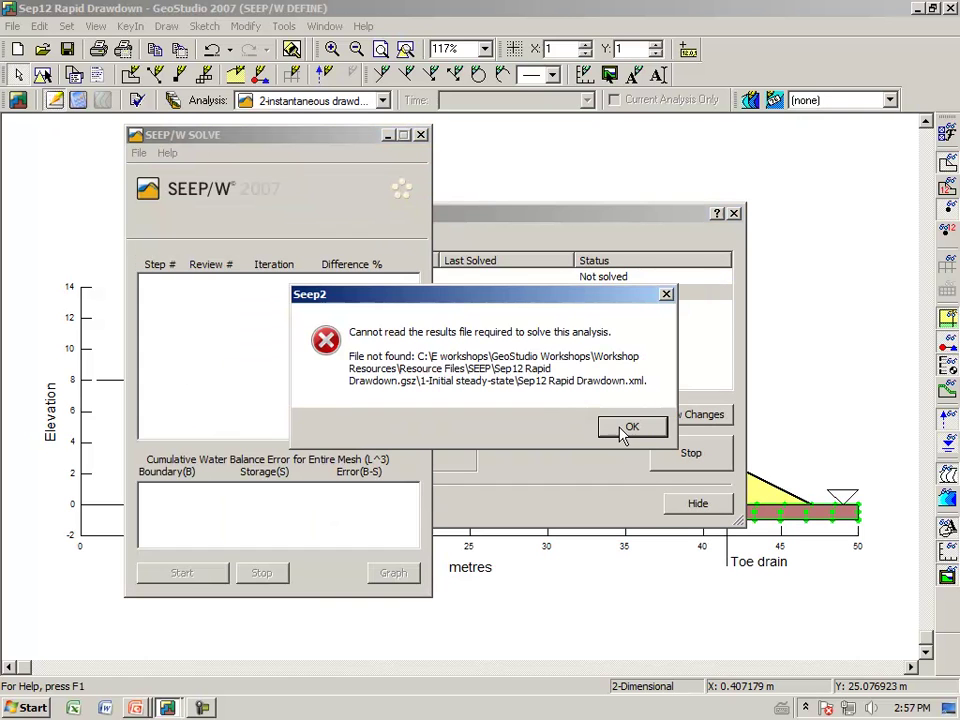
{"action": "left_click", "coordinate": [630, 427]}
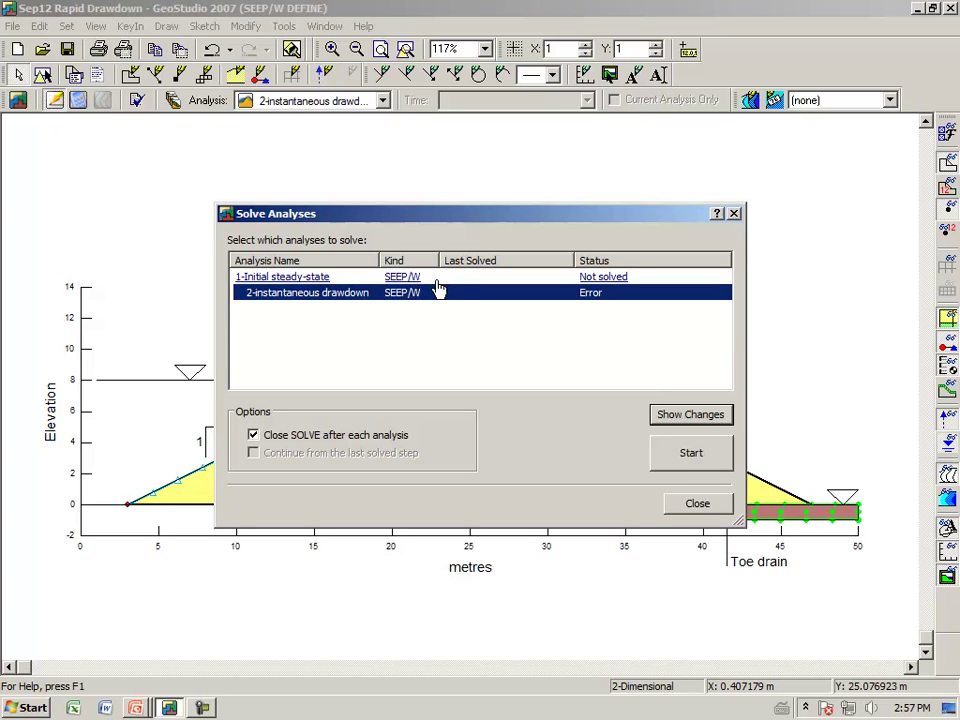
- Solve the 1-Initial steady-state and 2-instantaneous drawdown analyses together
{"action": "left_click", "coordinate": [531, 280]}
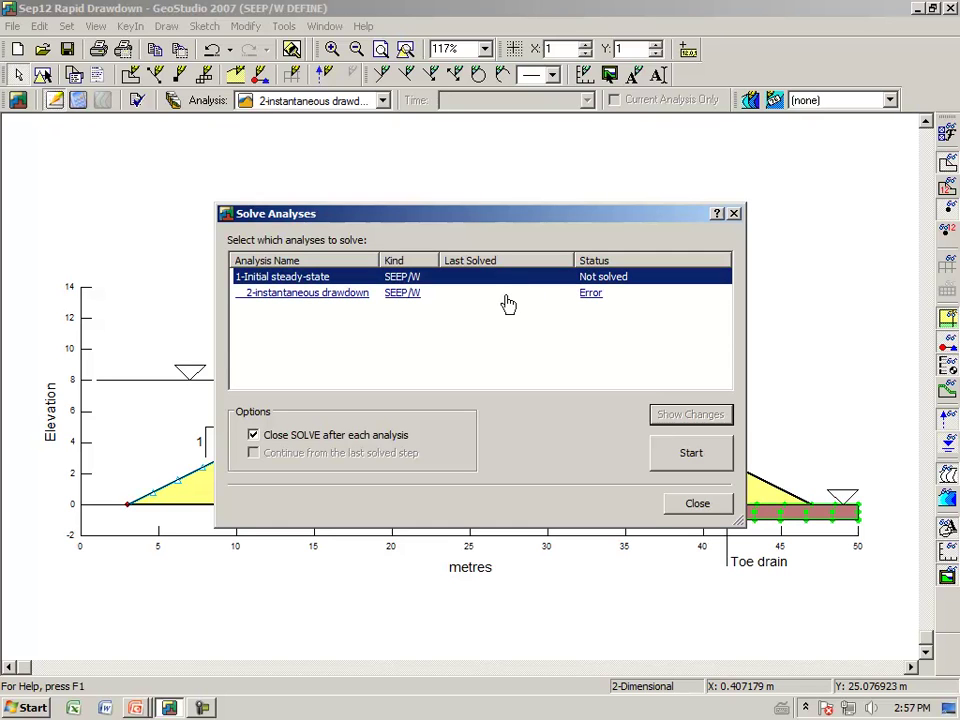
{"action": "left_click", "coordinate": [508, 303], "text": "ctrl"}
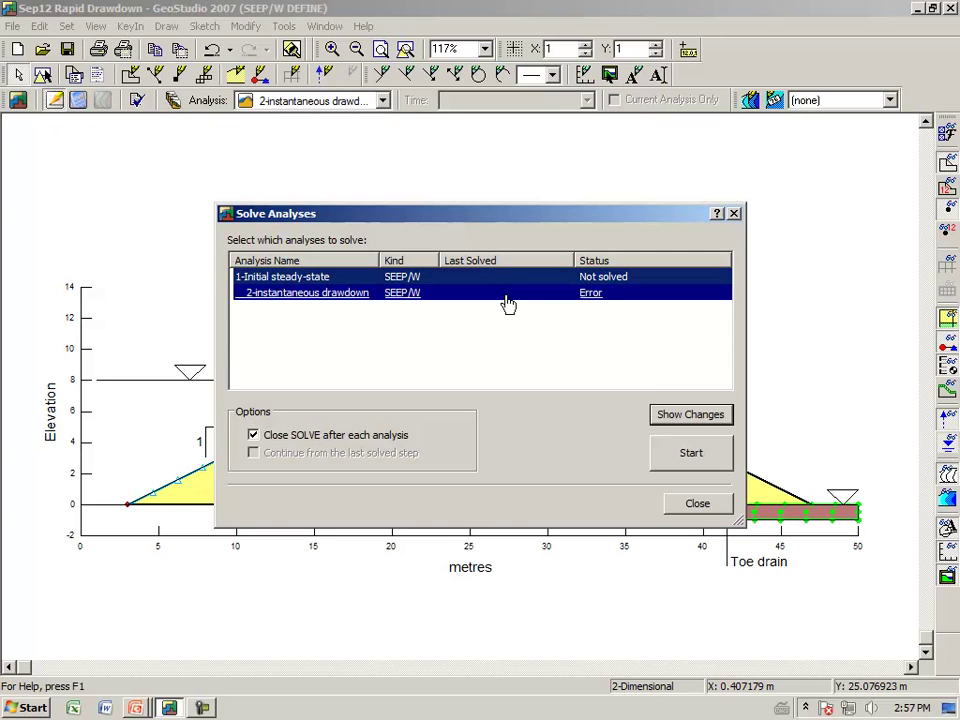
{"action": "left_click", "coordinate": [686, 454]}
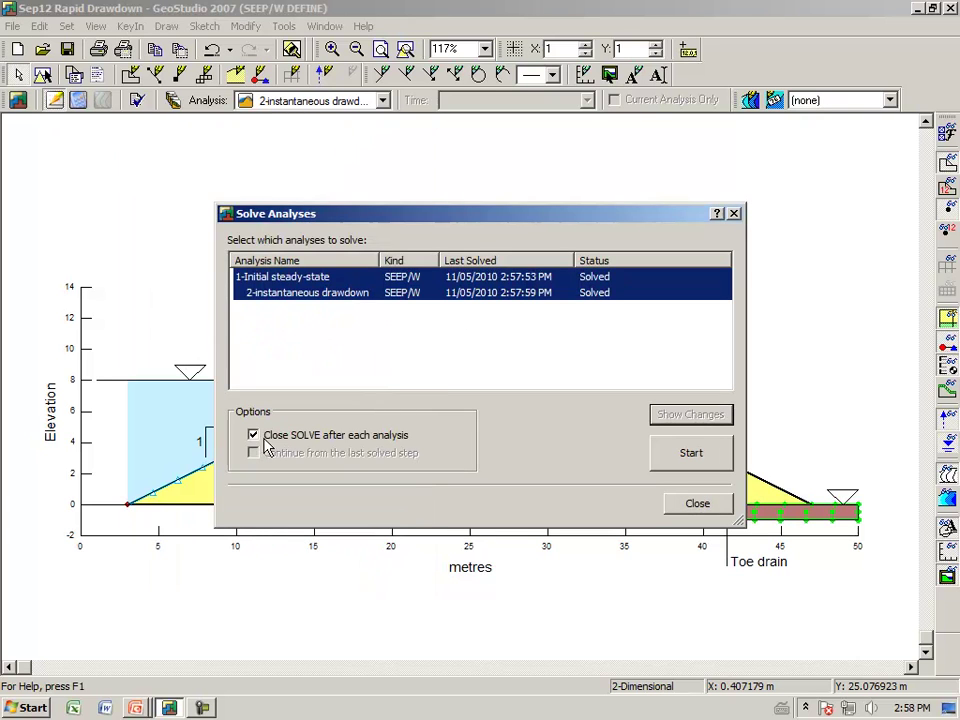
- Solve both analyses again with the solver windows kept open after each analysis, review the drawdown iterations and close the solver windows
{"action": "left_click", "coordinate": [254, 436]}
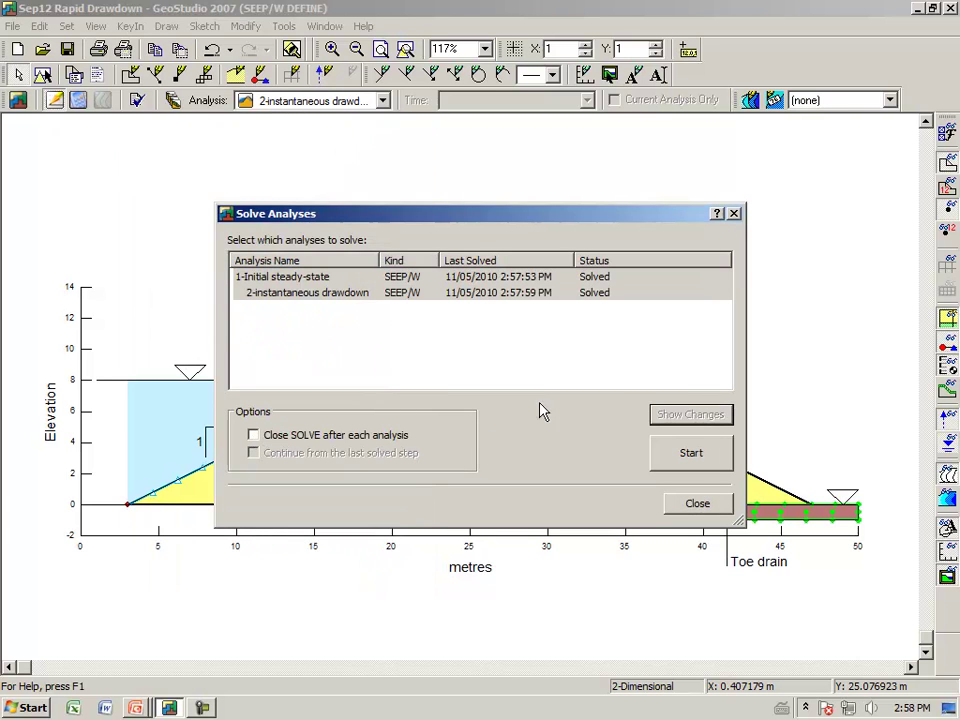
{"action": "left_click", "coordinate": [688, 454]}
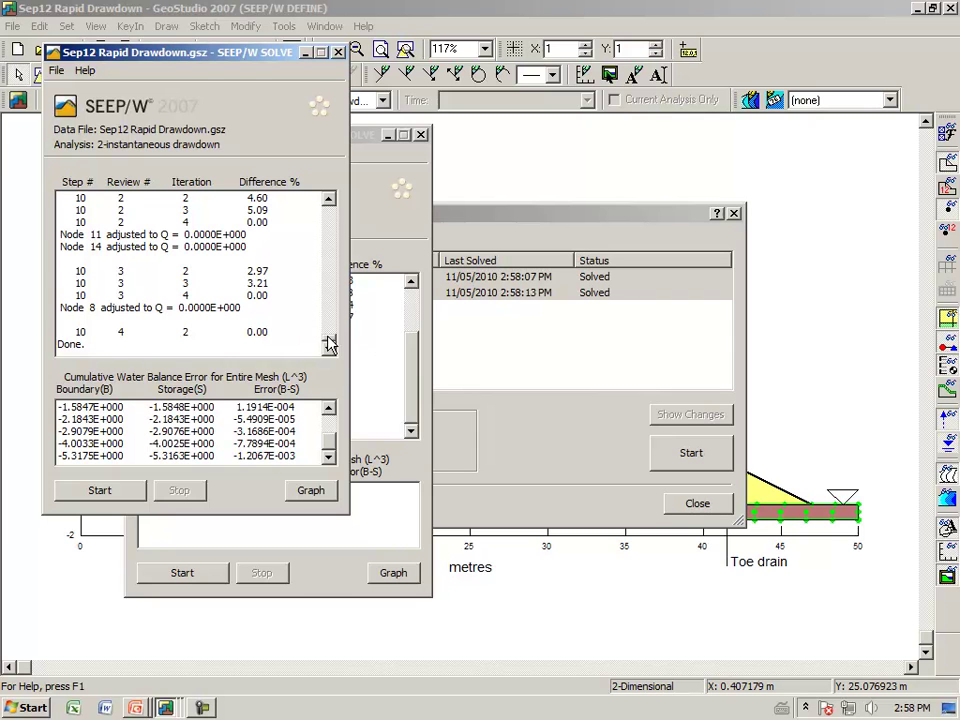
{"action": "mouse_move", "coordinate": [329, 344]}
{"action": "left_mouse_down"}
{"action": "mouse_move", "coordinate": [331, 292]}
{"action": "mouse_move", "coordinate": [328, 343]}
{"action": "left_mouse_up"}
{"action": "left_click", "coordinate": [339, 55]}
{"action": "left_click", "coordinate": [697, 503]}
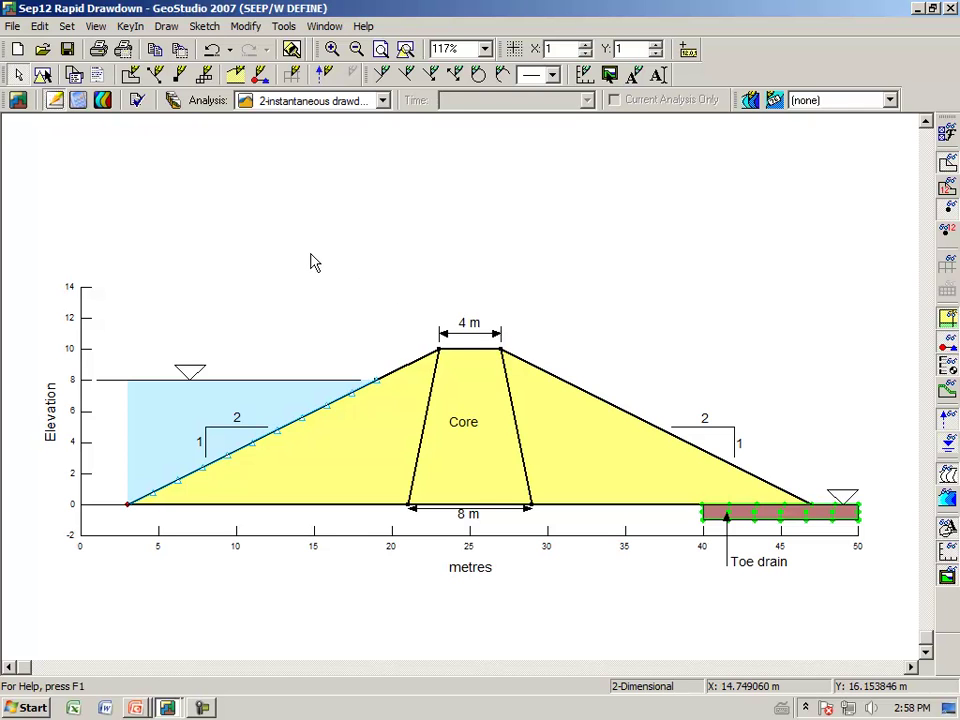
- Display the solved total head contours and compare the results at 0, 0.25 and 1 days
{"action": "left_click", "coordinate": [104, 101]}
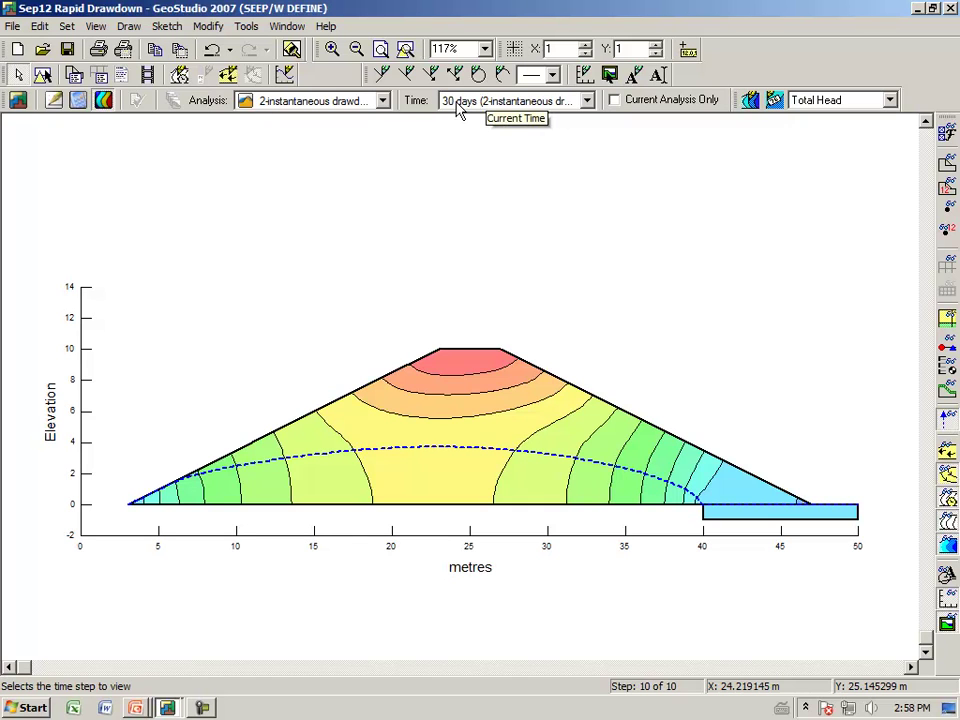
{"action": "left_click", "coordinate": [588, 102]}
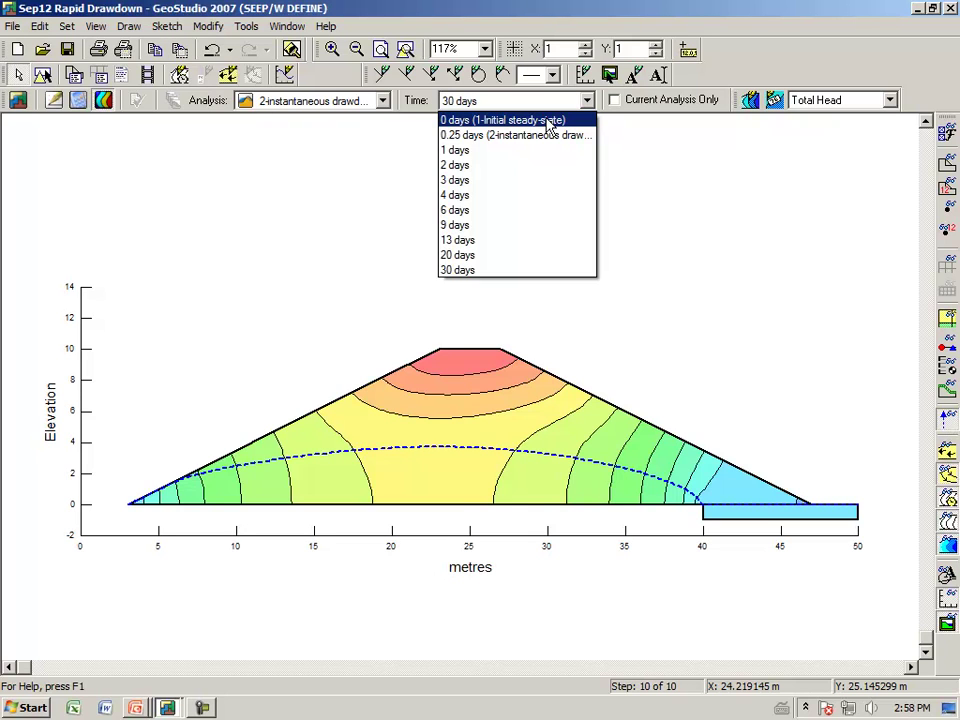
{"action": "left_click", "coordinate": [548, 121]}
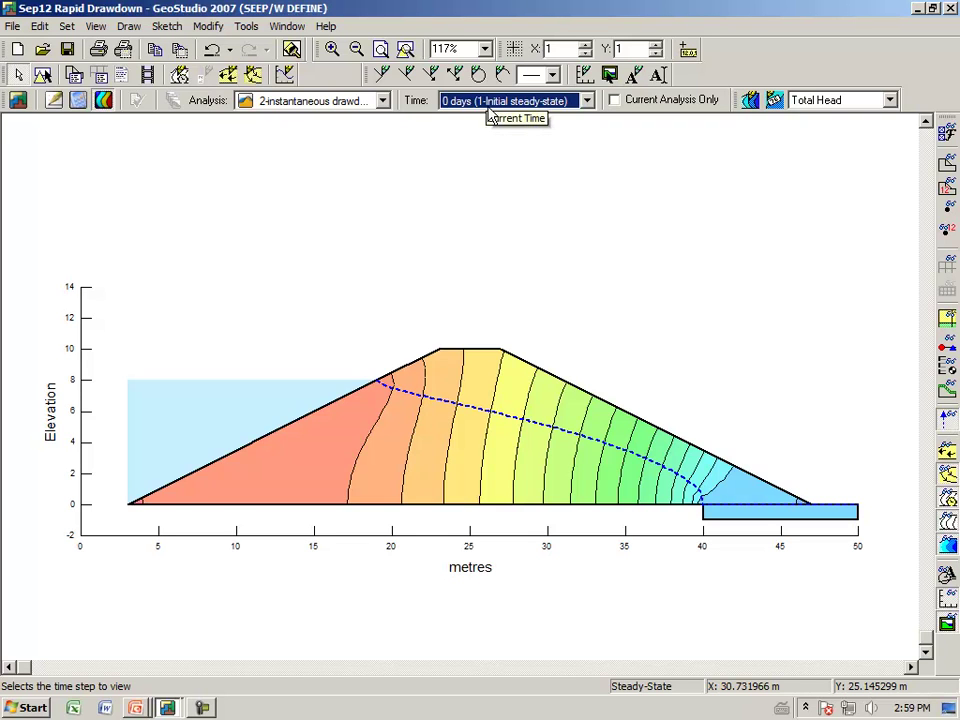
{"action": "key", "text": "Down"}
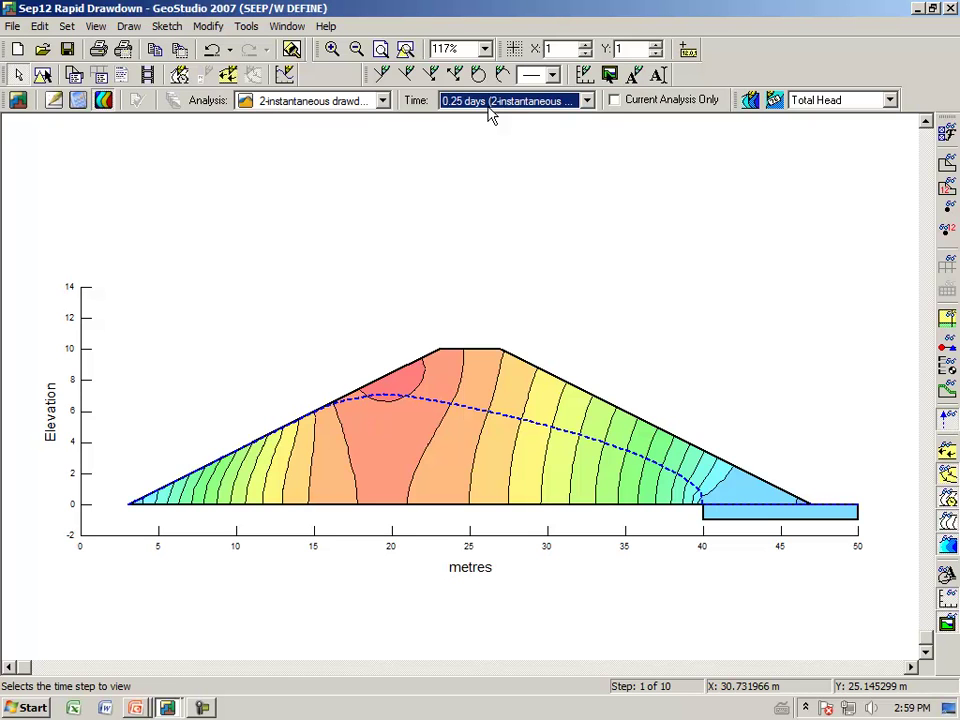
{"action": "key", "text": "Down"}
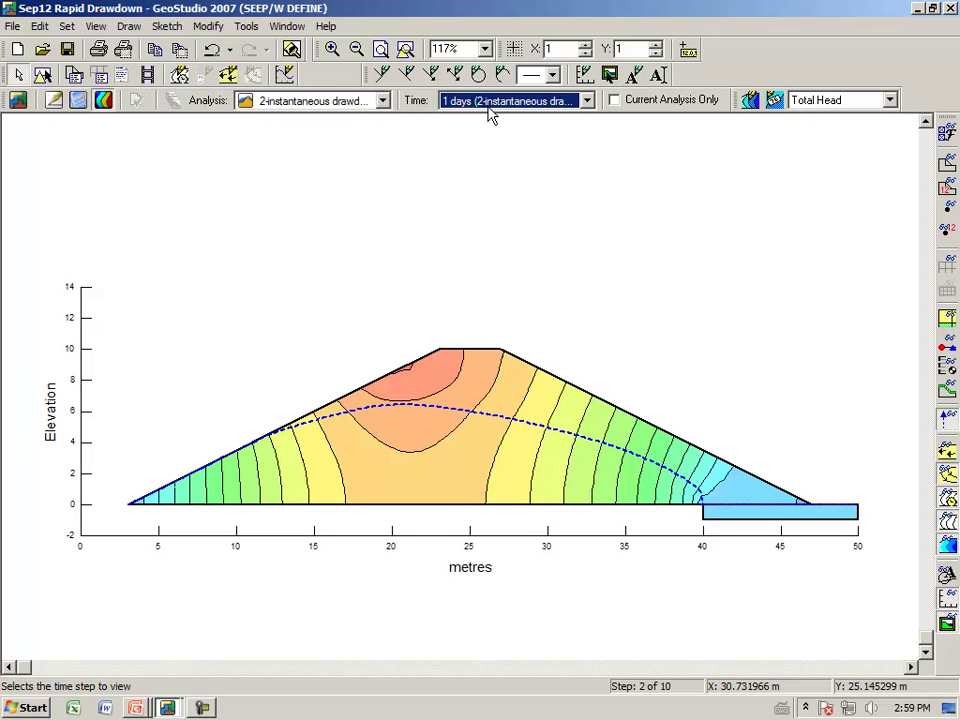
- Return to the 0.25-day results and temporarily display the flow vectors over the total head contours
{"action": "key", "text": "Up"}
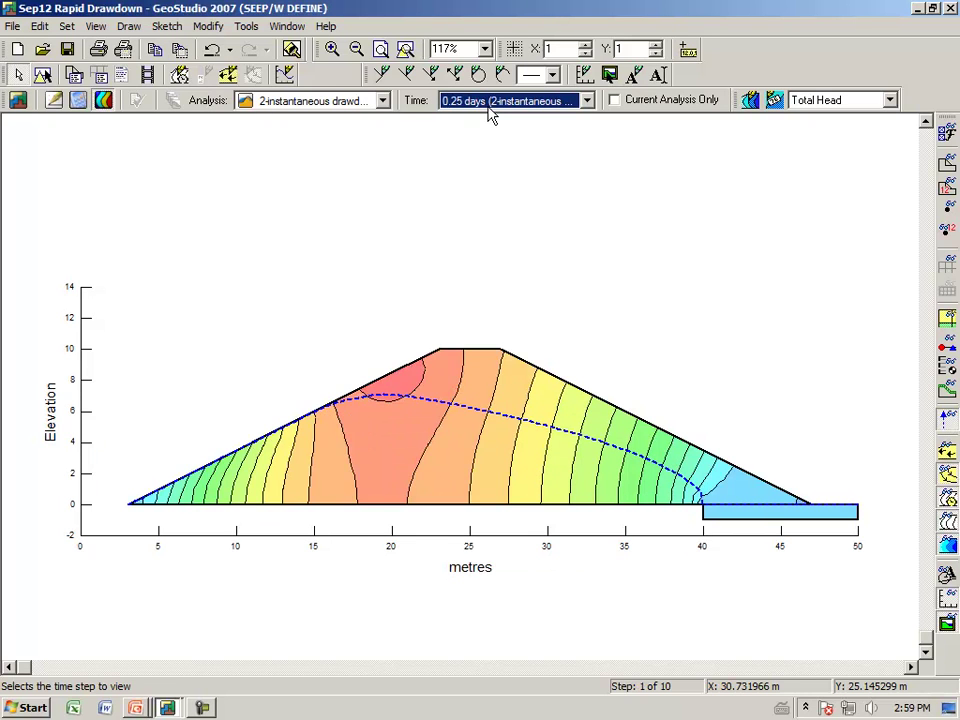
{"action": "left_click", "coordinate": [948, 456]}
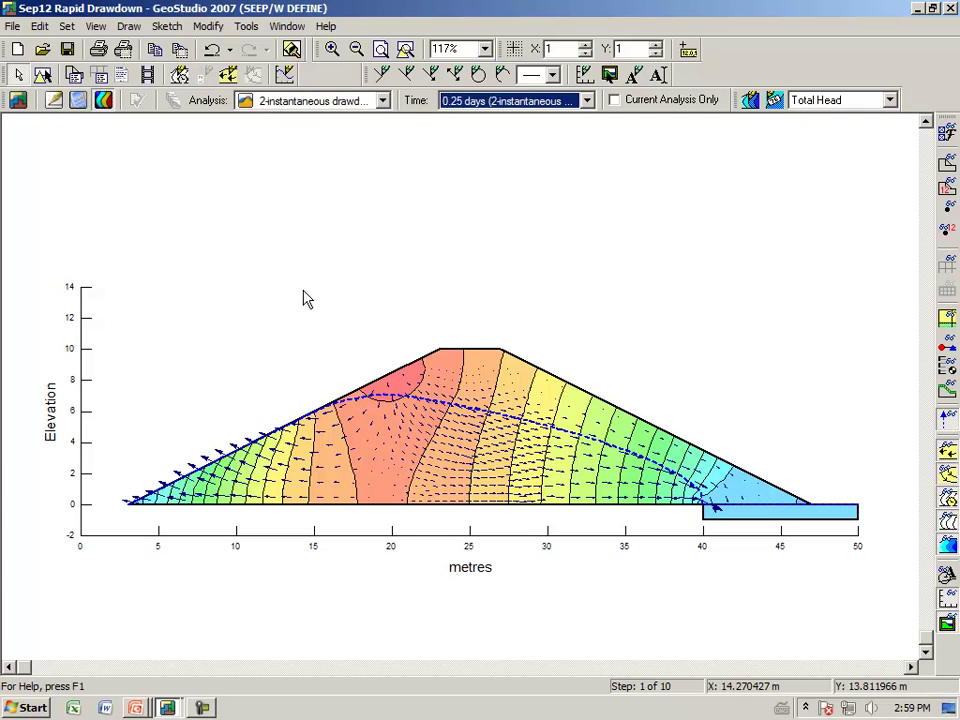
{"action": "left_click", "coordinate": [946, 474]}
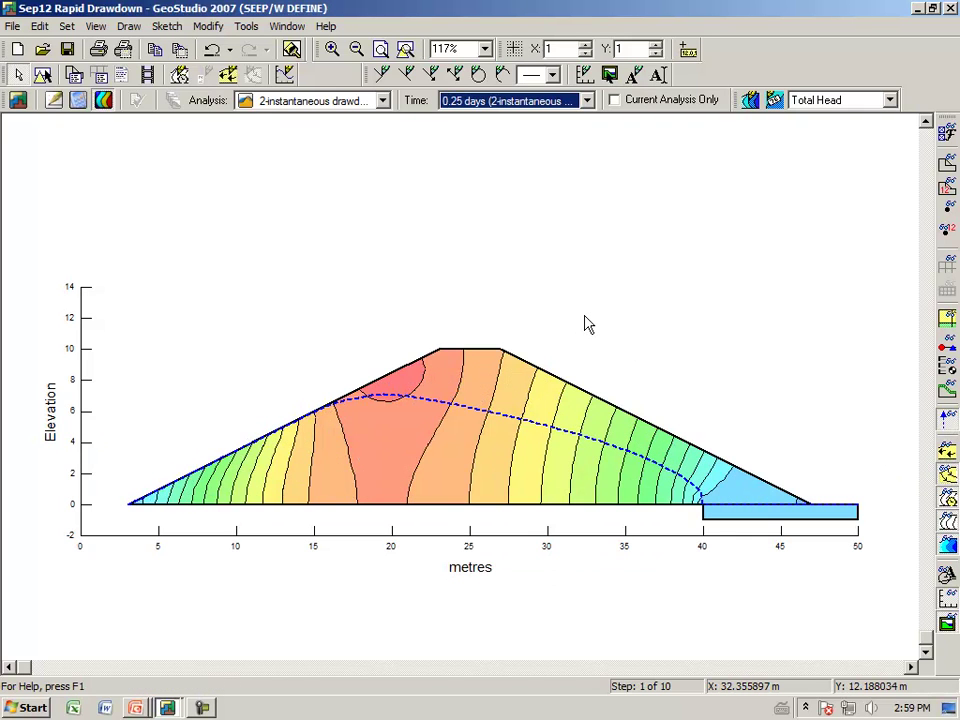
- Step through the total head contours at the remaining drawdown times up to 30 days to examine the falling water table
{"action": "key", "text": "Down"}
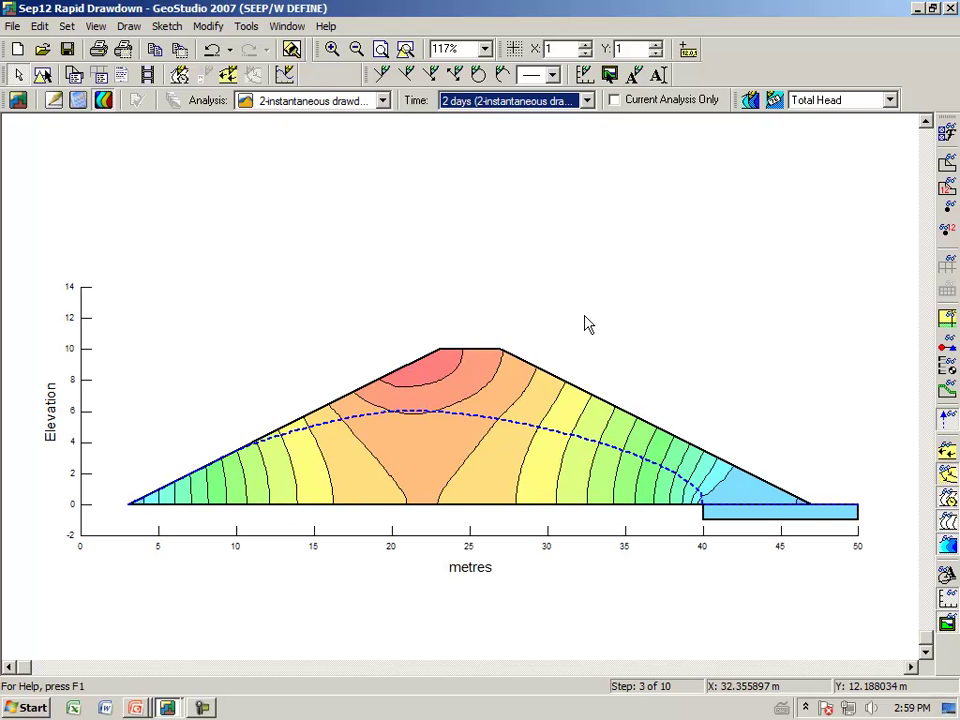
{"action": "key", "text": "Down"}
{"action": "key", "text": "Down"}
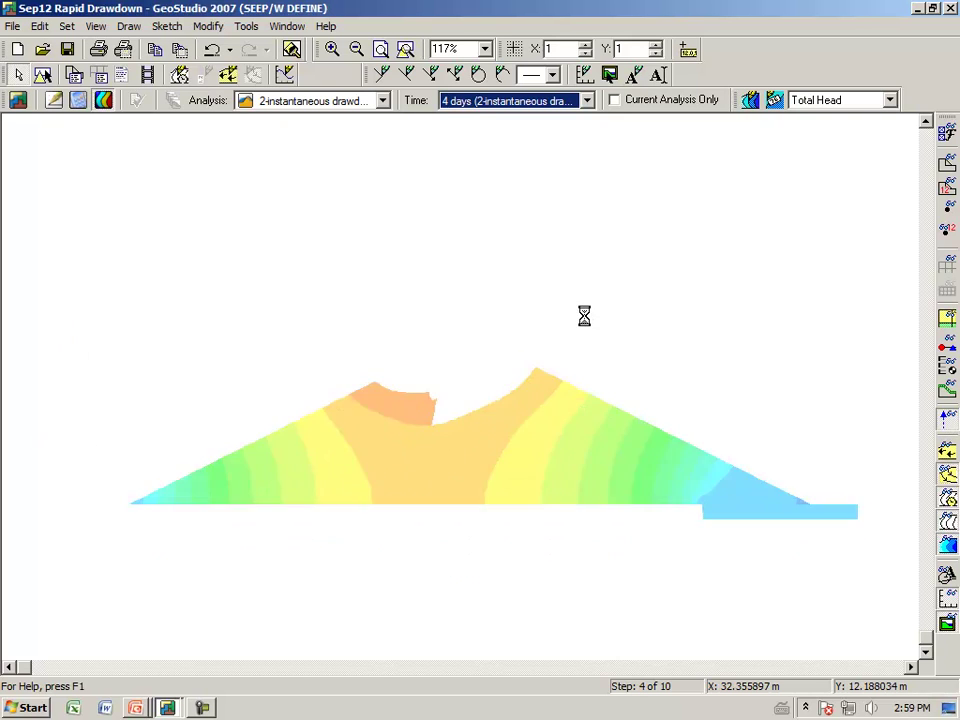
{"action": "key", "text": "Down"}
{"action": "key", "text": "Down"}
{"action": "key", "text": "Down"}
{"action": "key", "text": "Down"}
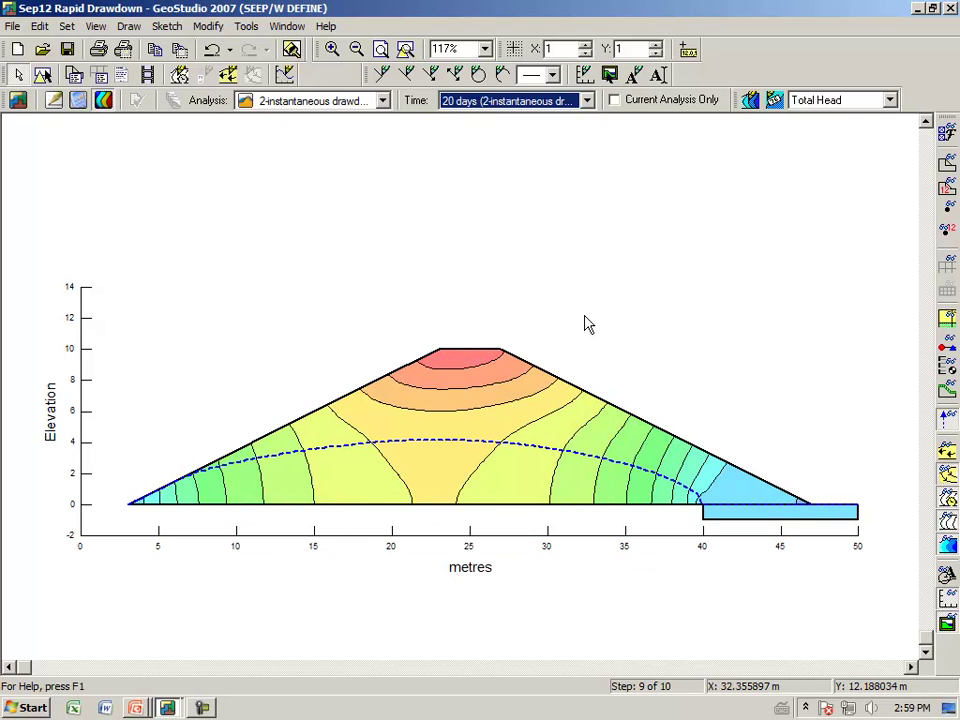
{"action": "key", "text": "Down"}
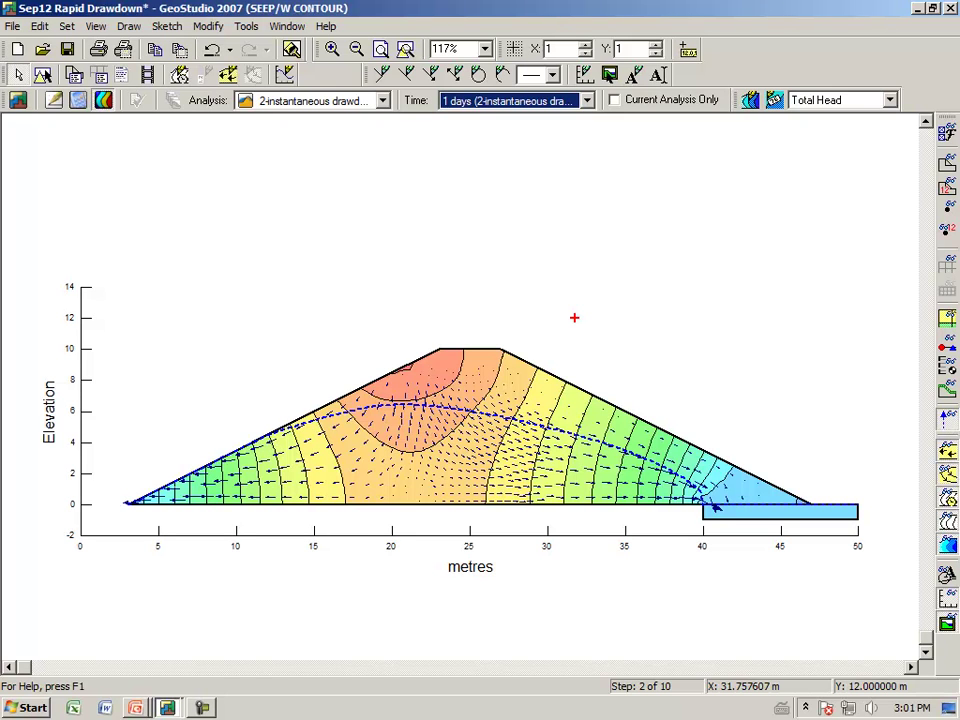
{"action": "left_click_drag", "start_coordinate": [429, 123], "coordinate": [494, 116]}
{"action": "mouse_move", "coordinate": [376, 421]}
{"action": "left_mouse_down"}
{"action": "mouse_move", "coordinate": [316, 457]}
{"action": "mouse_move", "coordinate": [222, 461]}
{"action": "mouse_move", "coordinate": [234, 441]}
{"action": "left_mouse_up"}
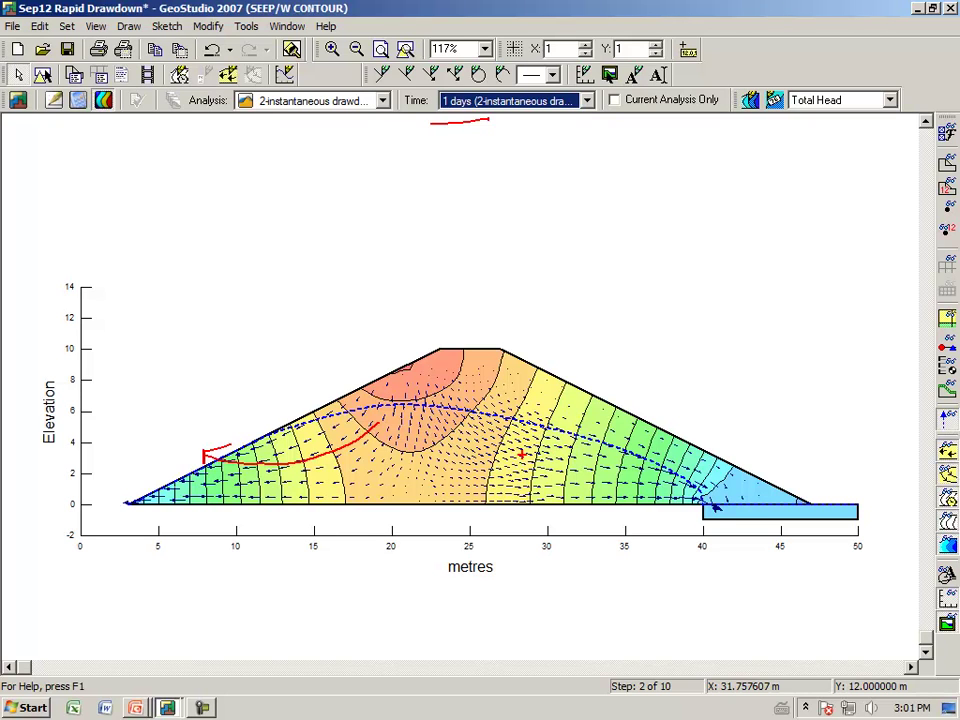
{"action": "left_click_drag", "start_coordinate": [512, 456], "coordinate": [700, 472]}
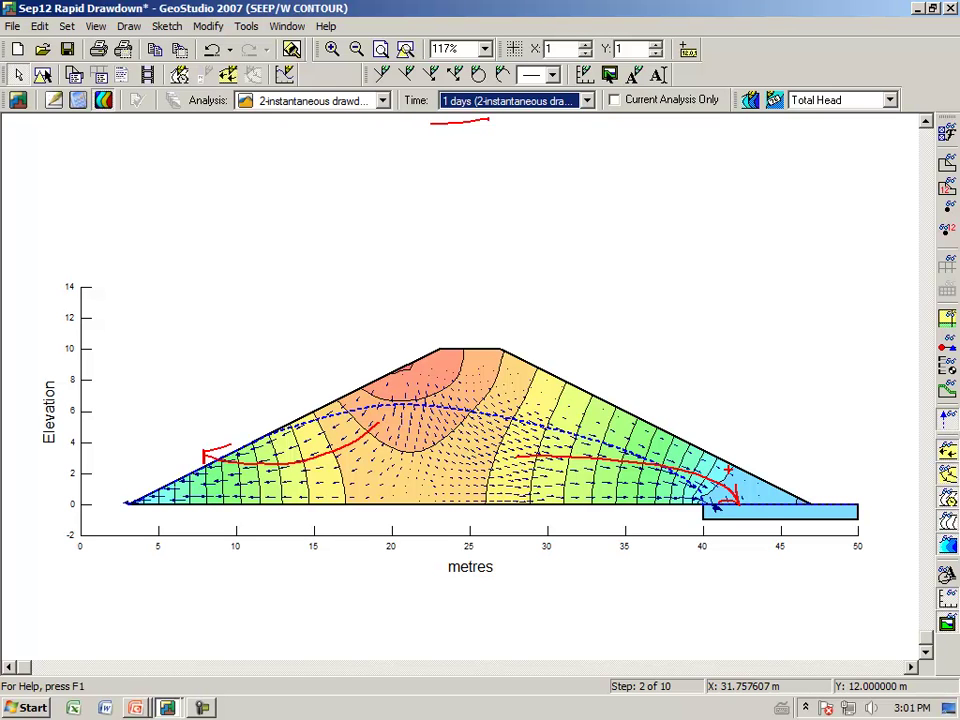
{"action": "key", "text": "Escape"}
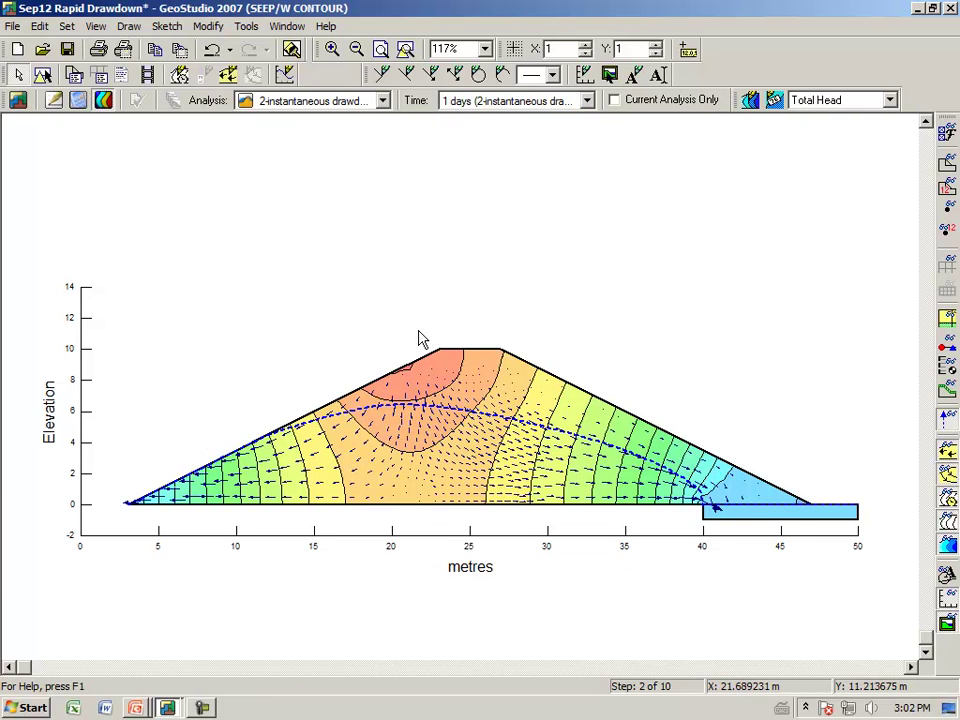
- Hide the flow vectors and set up an isoline of pore-water pressure with value 0
{"action": "left_click", "coordinate": [947, 450]}
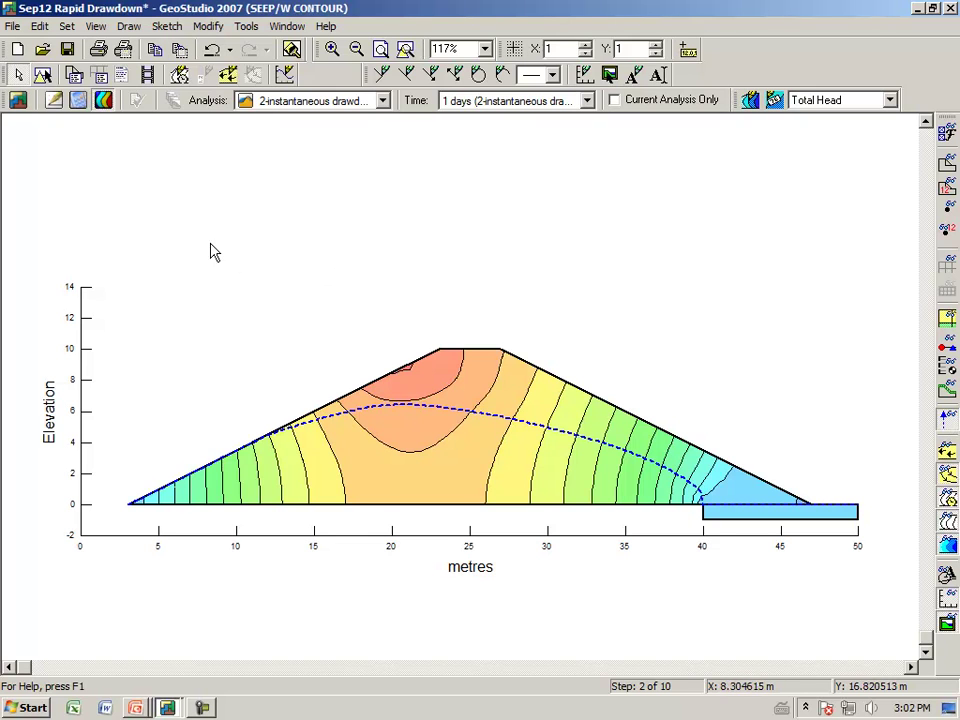
{"action": "left_click", "coordinate": [130, 30]}
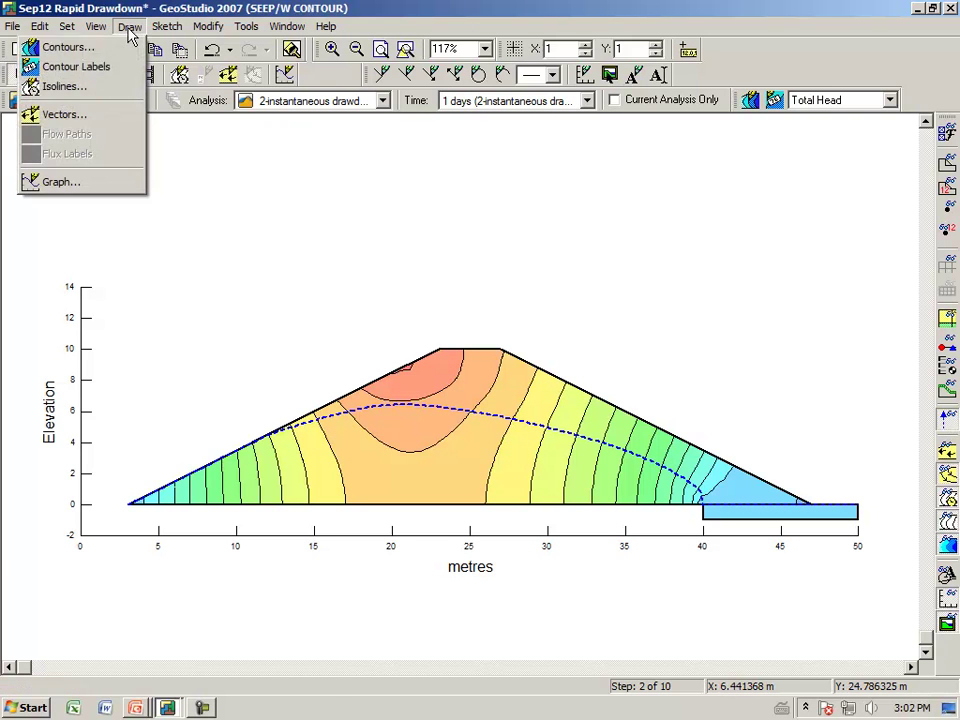
{"action": "left_click", "coordinate": [99, 89]}
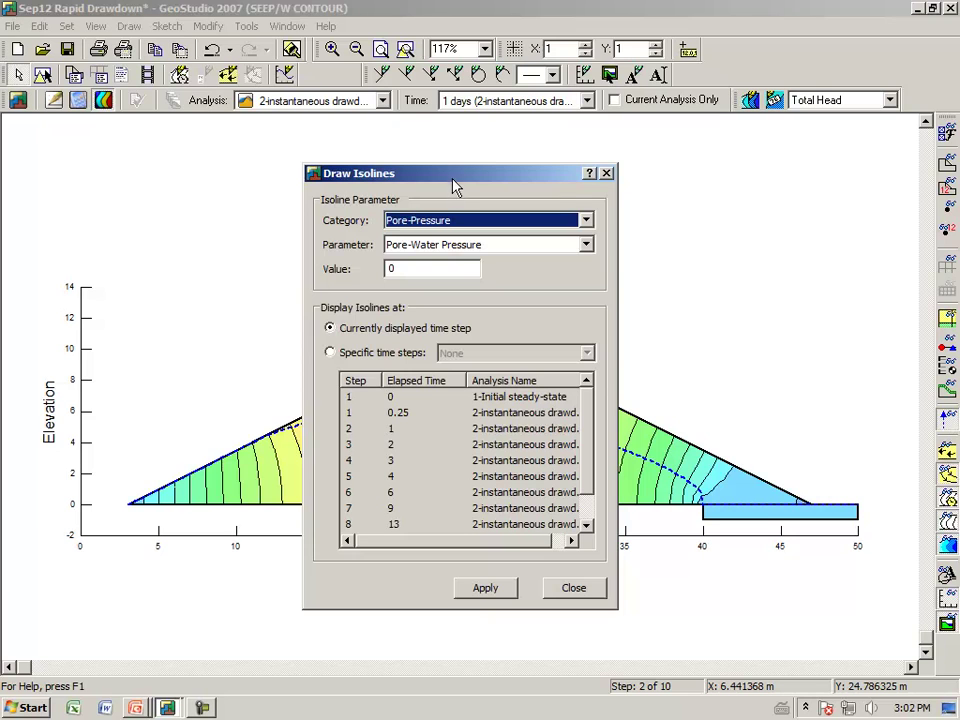
{"action": "left_click_drag", "start_coordinate": [455, 187], "coordinate": [417, 175]}
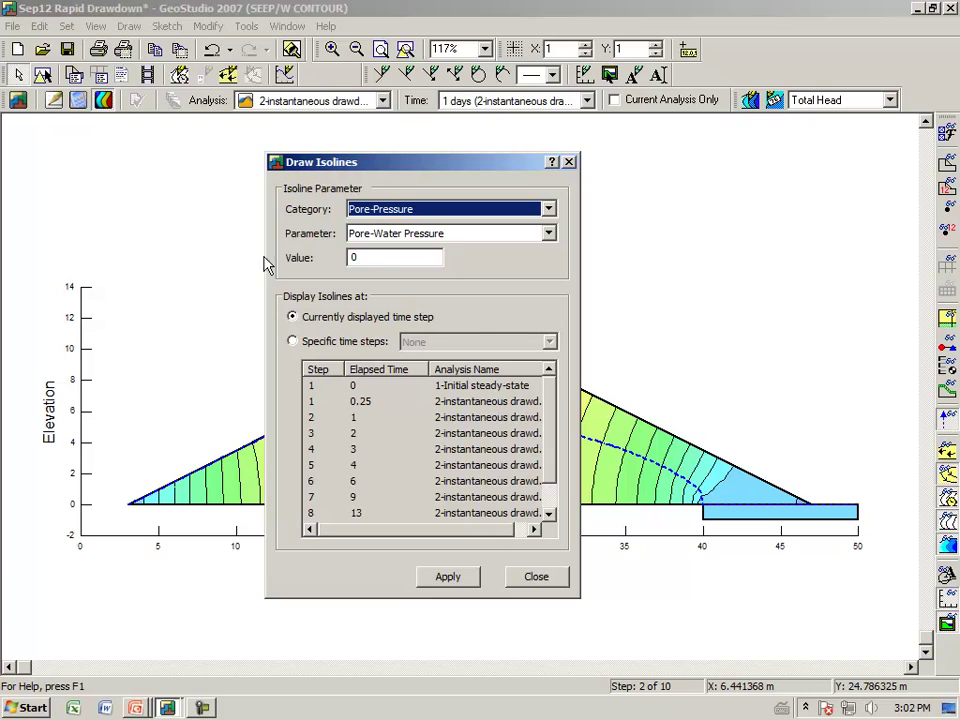
{"action": "left_click", "coordinate": [550, 237]}
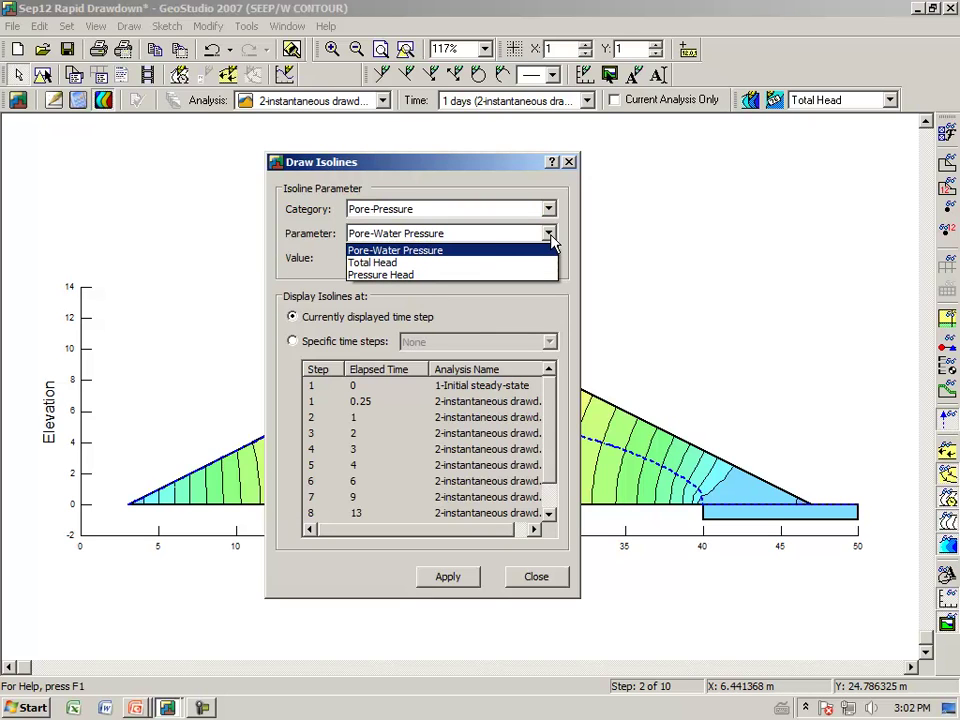
{"action": "left_click", "coordinate": [475, 252]}
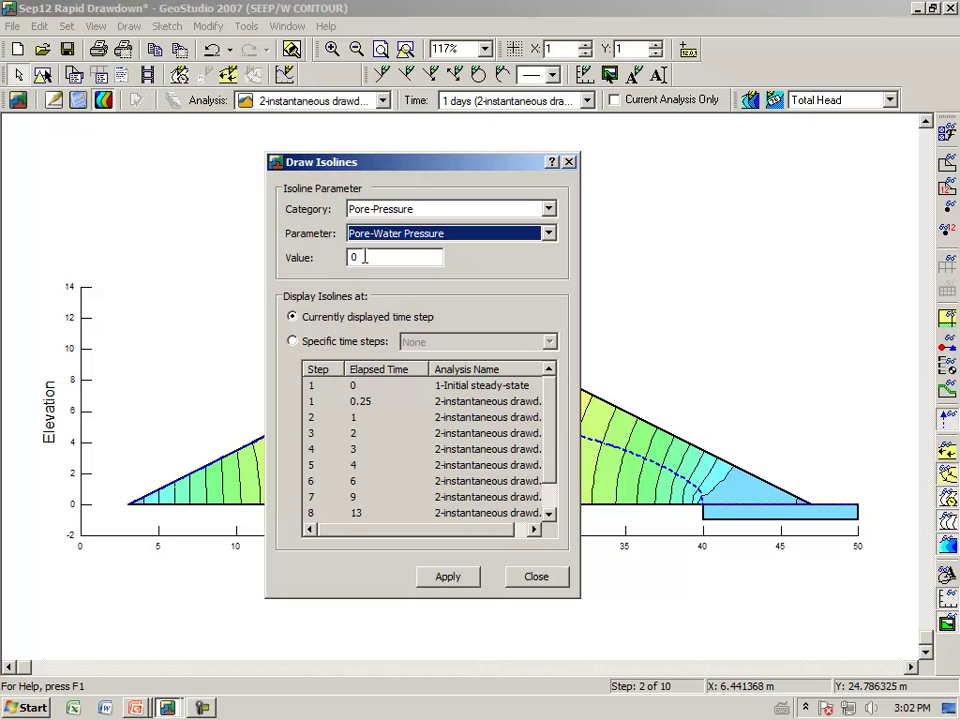
{"action": "left_click", "coordinate": [424, 258]}
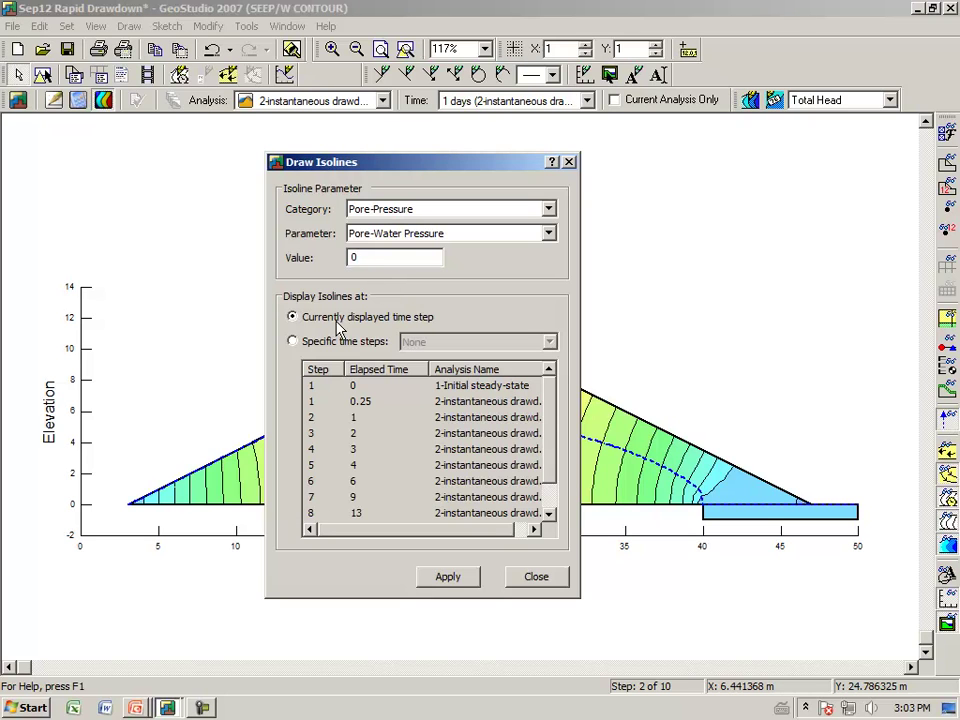
- Draw the zero pore-water pressure isolines for all time steps of the analyses
{"action": "left_click", "coordinate": [292, 342]}
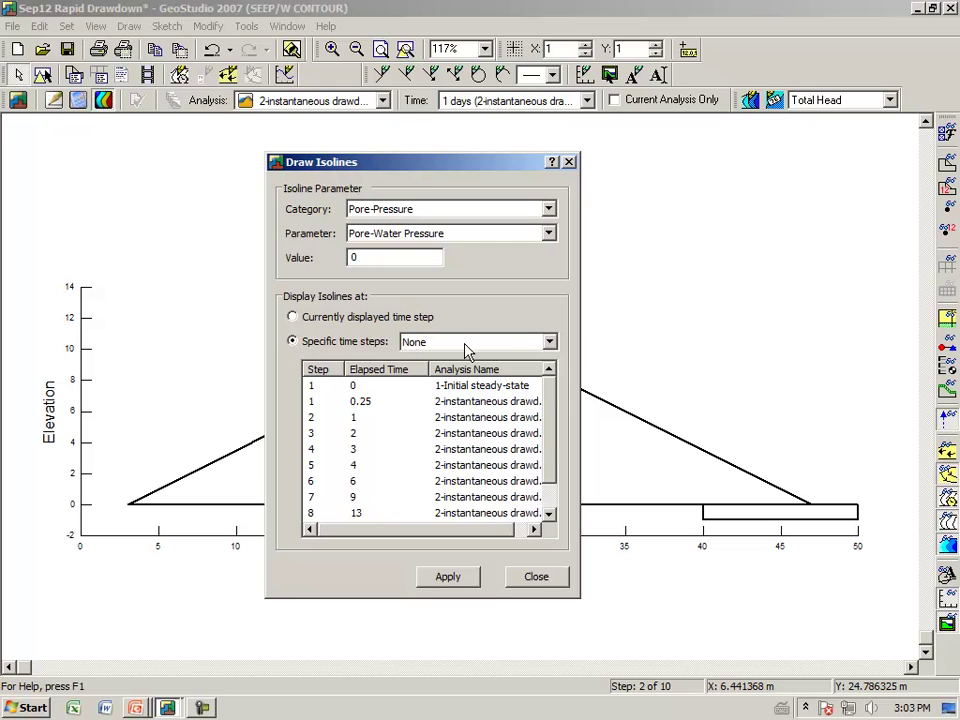
{"action": "left_click", "coordinate": [549, 343]}
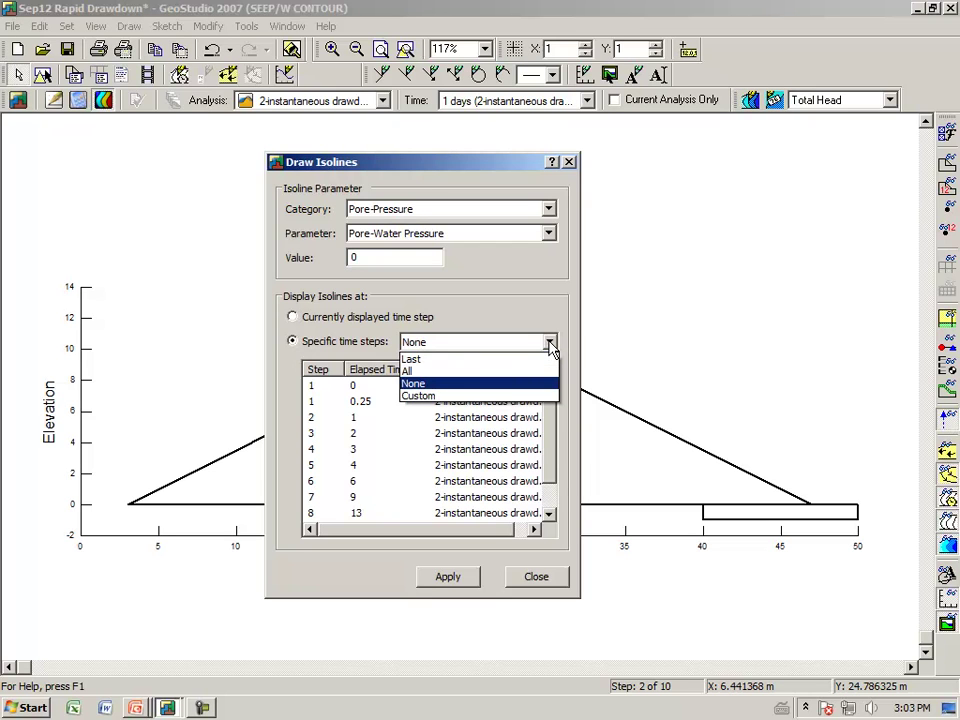
{"action": "left_click", "coordinate": [446, 372]}
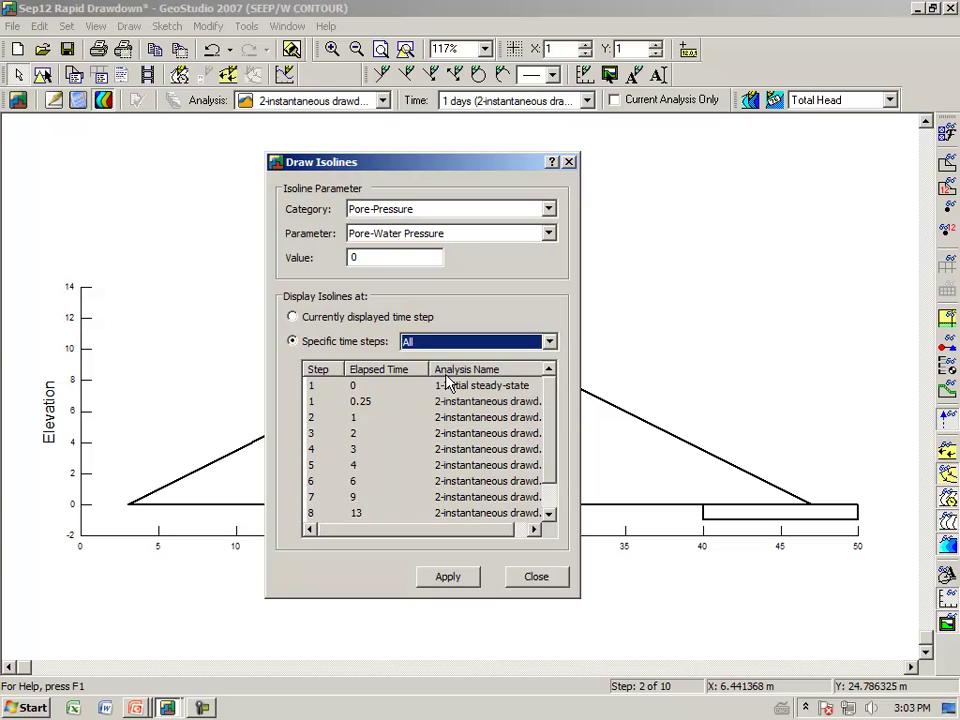
{"action": "left_click", "coordinate": [448, 577]}
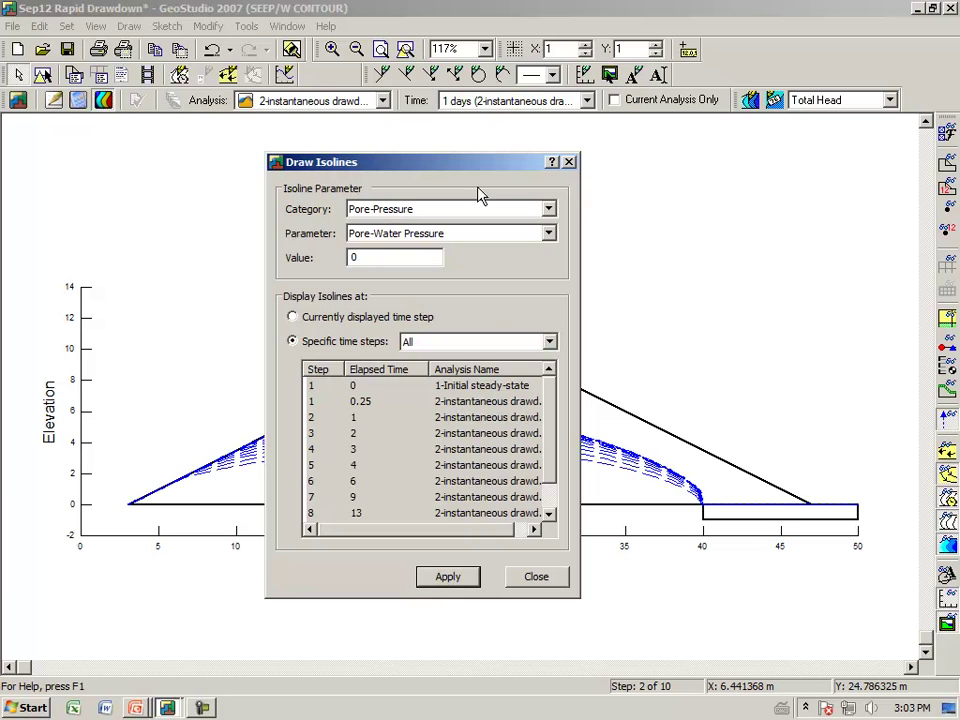
{"action": "left_click", "coordinate": [536, 578]}
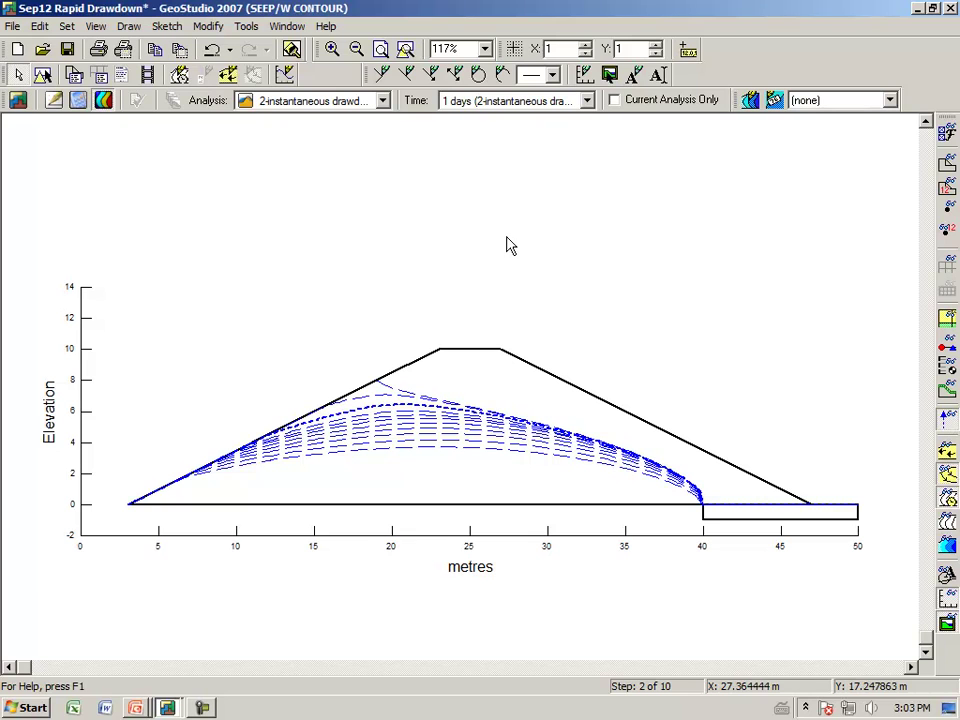
- Step through the isoline results from 0 days to 6 days to examine the water table position at each time
{"action": "left_click", "coordinate": [578, 103]}
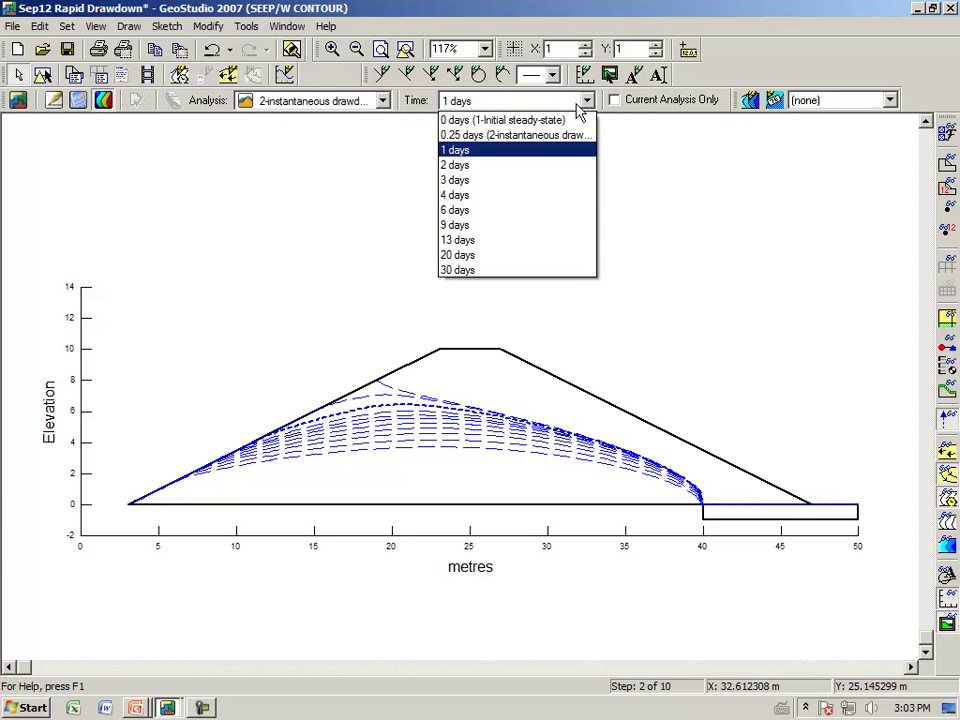
{"action": "left_click", "coordinate": [521, 121]}
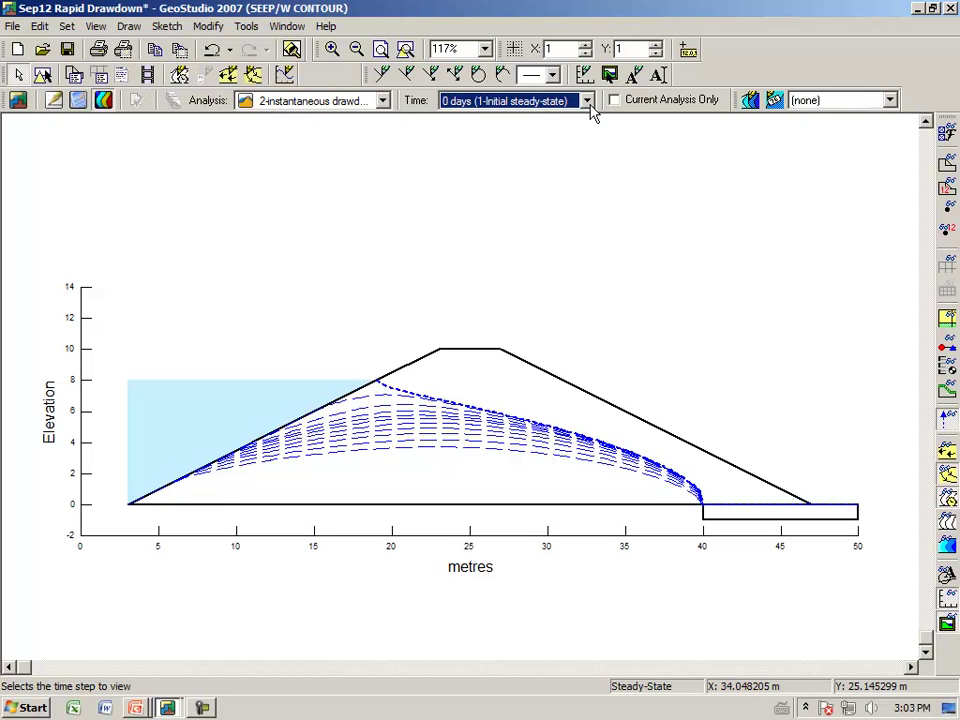
{"action": "key", "text": "Down"}
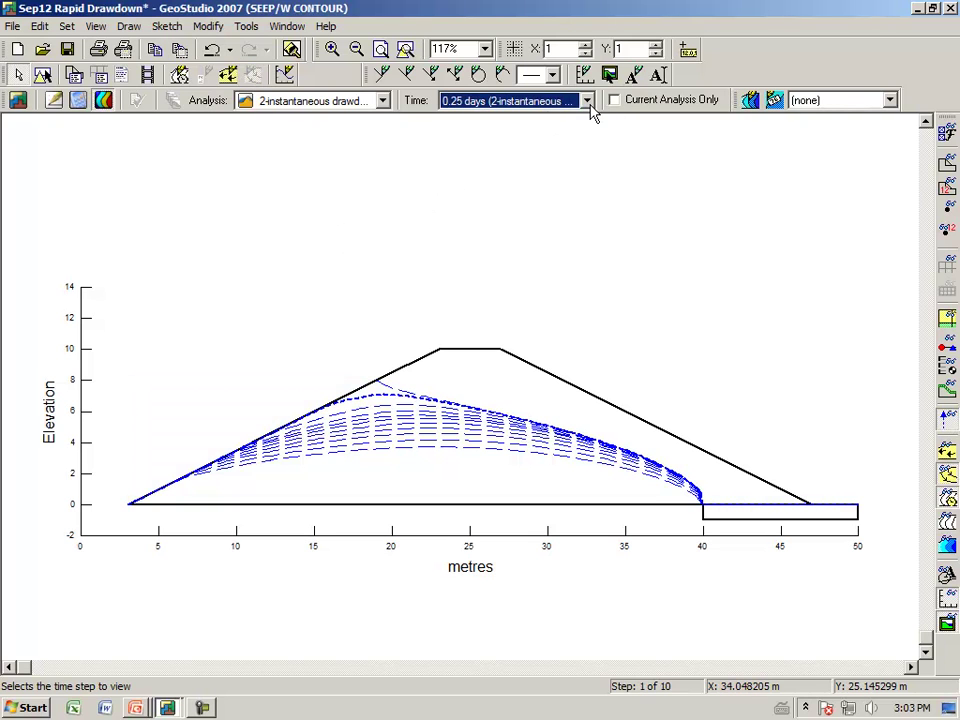
{"action": "key", "text": "Down"}
{"action": "key", "text": "Down"}
{"action": "key", "text": "Down"}
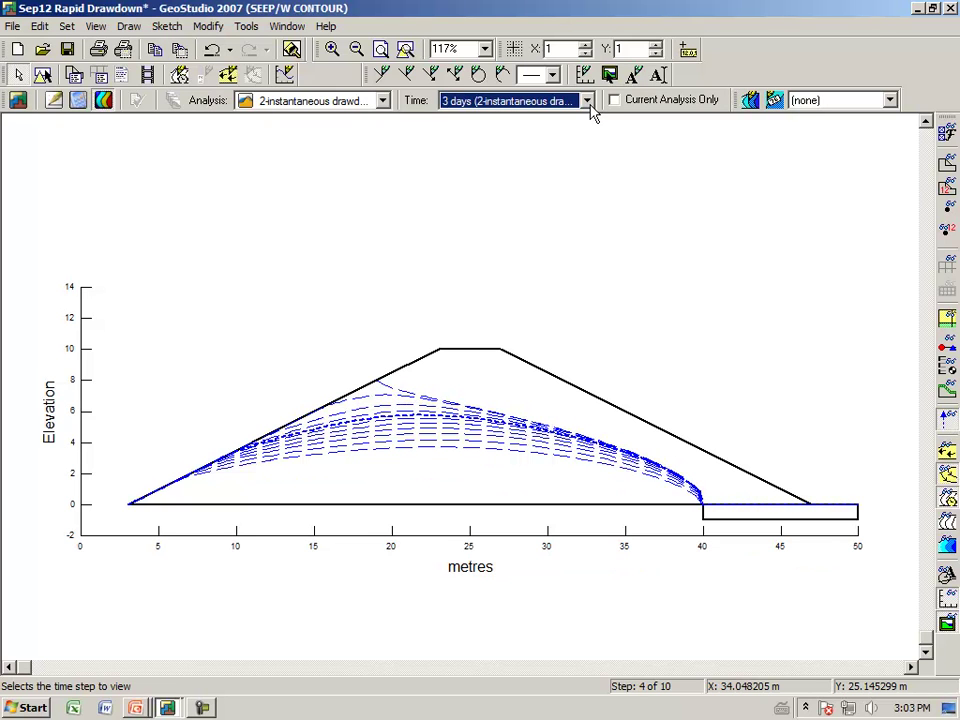
{"action": "key", "text": "Down"}
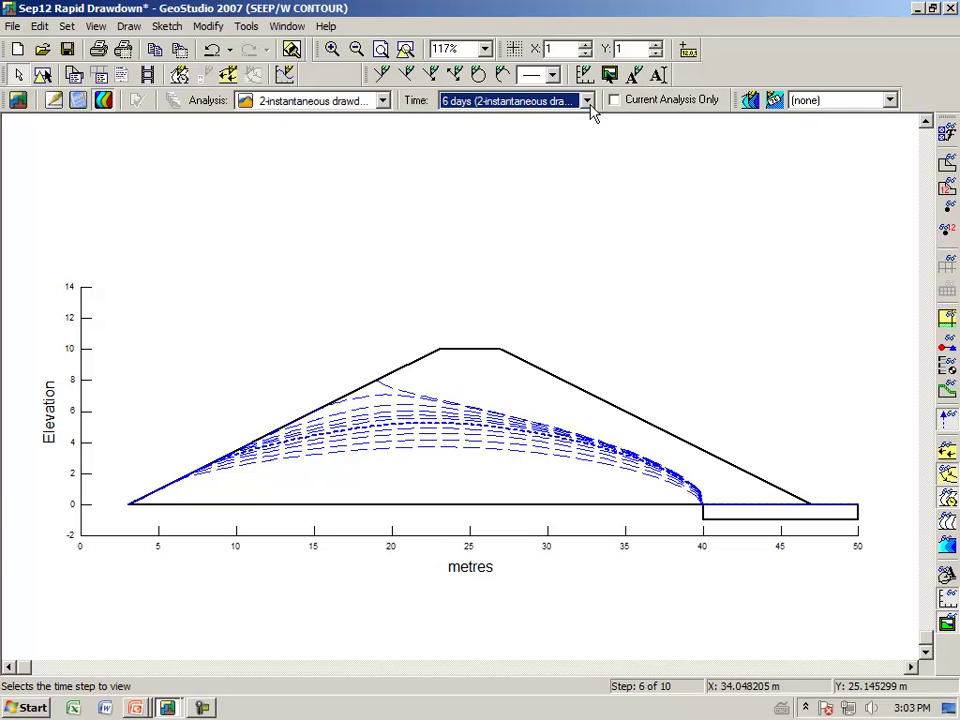
- Advance the displayed results of the instantaneous drawdown analysis to the 30 days time step
{"action": "key", "text": "Down"}
{"action": "key", "text": "Down"}
{"action": "key", "text": "Down"}
{"action": "key", "text": "Down"}
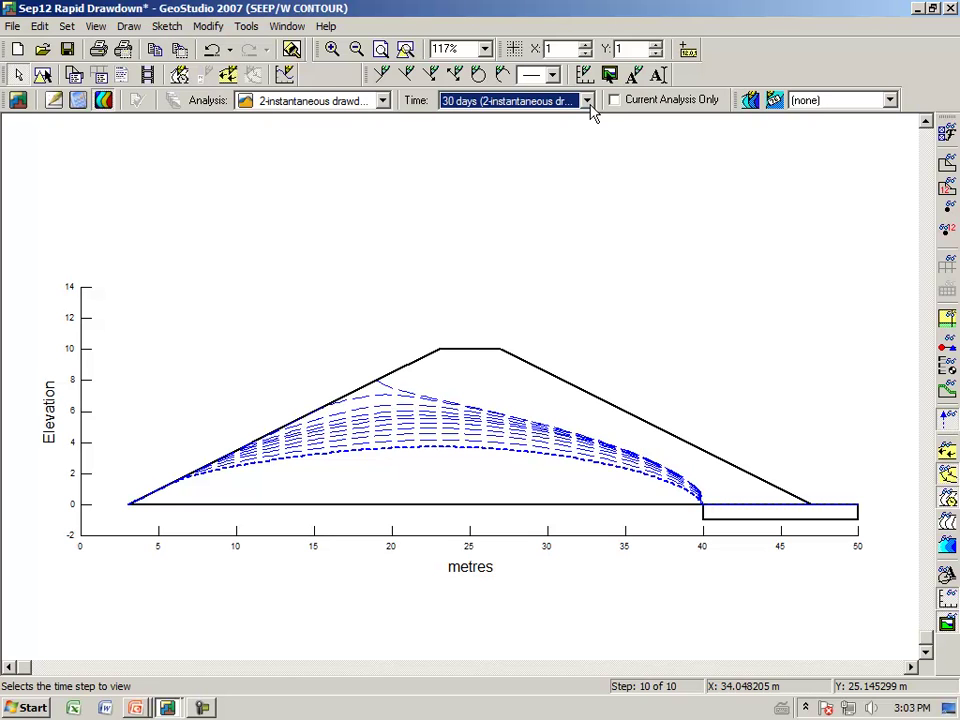
- Add contour labels to the 30-day, 13-day and 1-day water table isolines inside the dam
{"action": "left_click", "coordinate": [332, 48]}
{"action": "left_click_drag", "start_coordinate": [322, 285], "coordinate": [508, 550]}
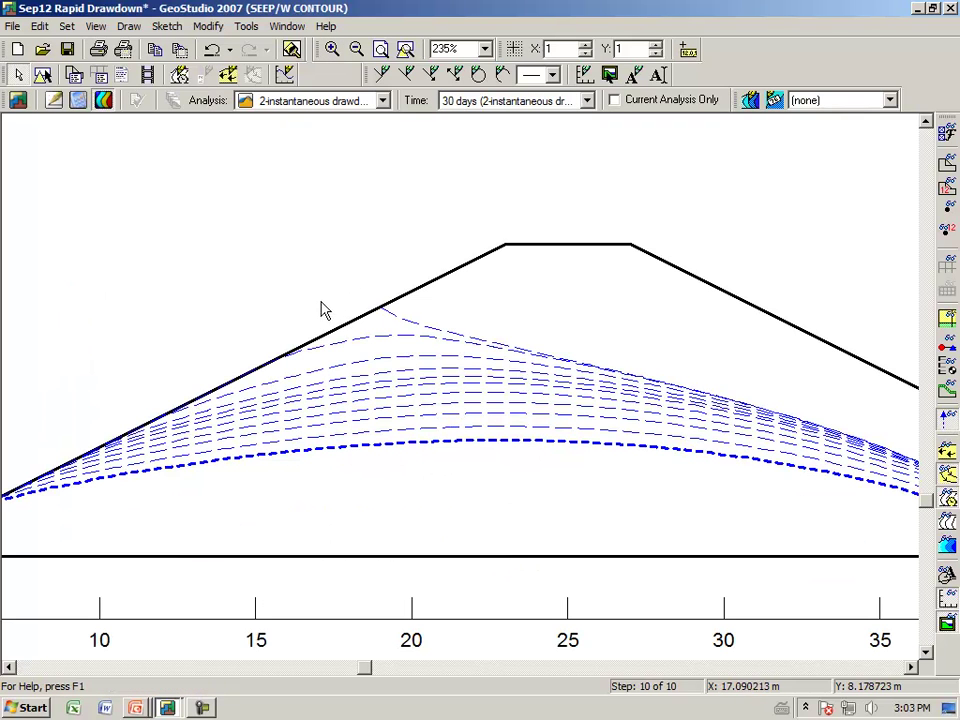
{"action": "left_click", "coordinate": [133, 28]}
{"action": "left_click", "coordinate": [116, 68]}
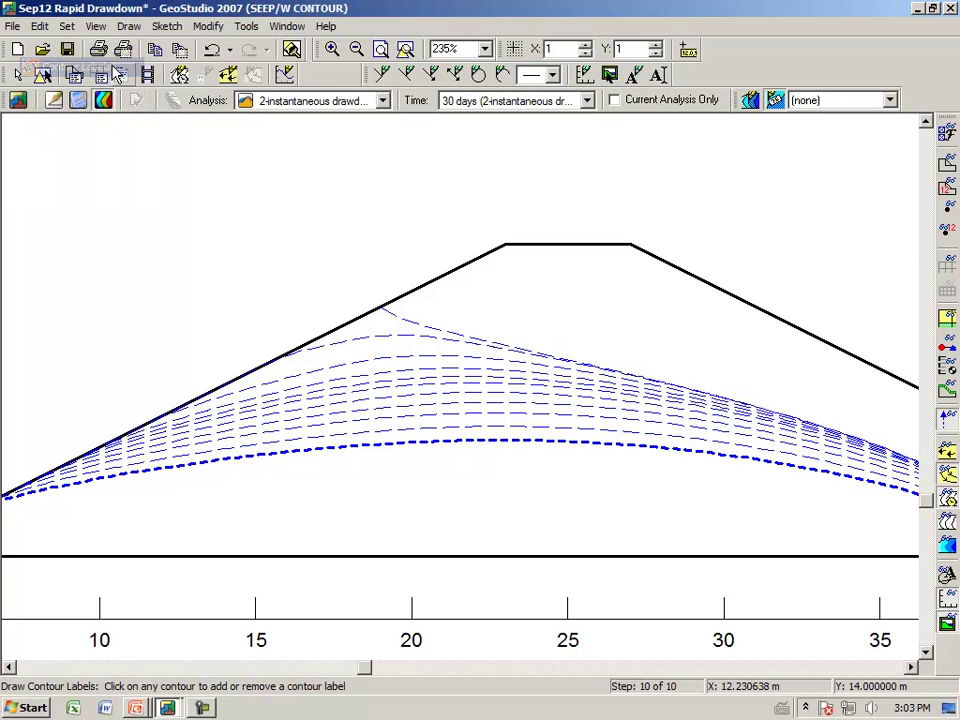
{"action": "left_click", "coordinate": [515, 441]}
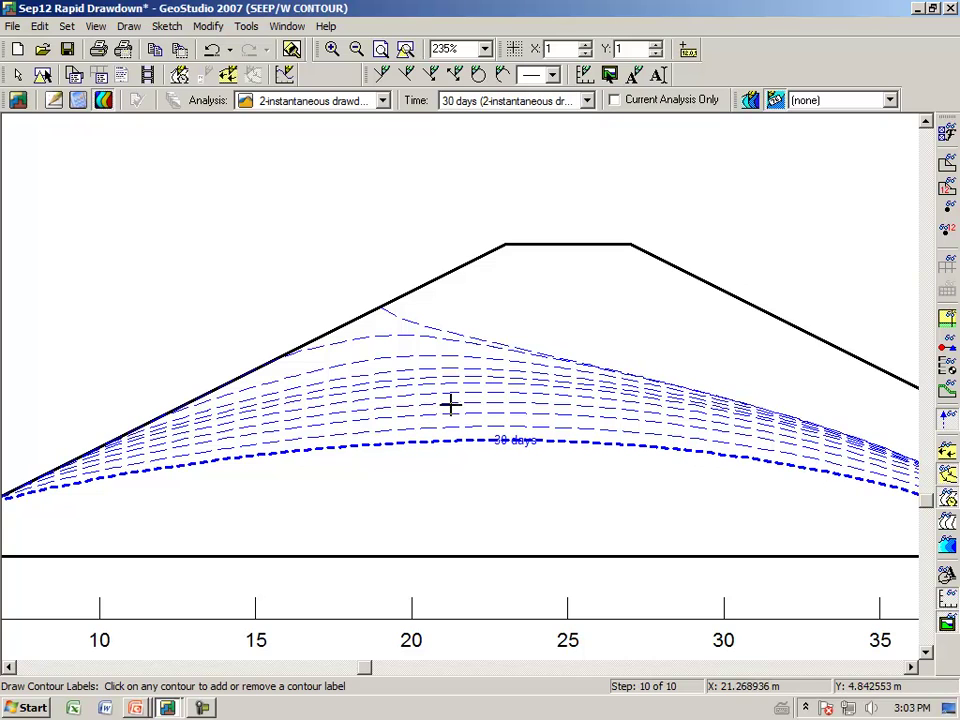
{"action": "left_click", "coordinate": [476, 413]}
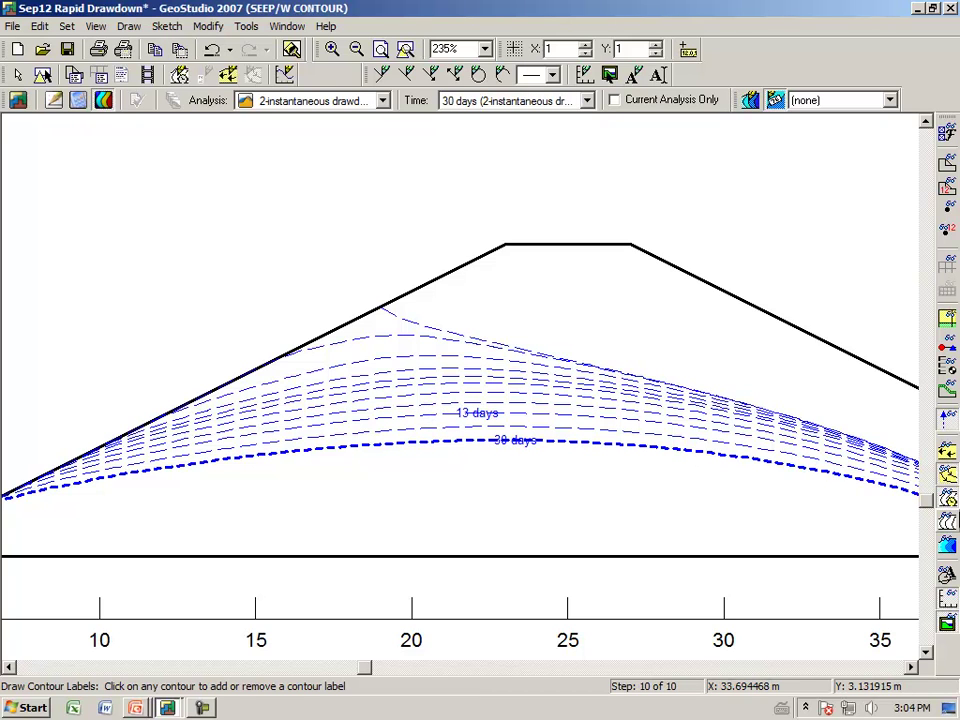
{"action": "left_click", "coordinate": [391, 359]}
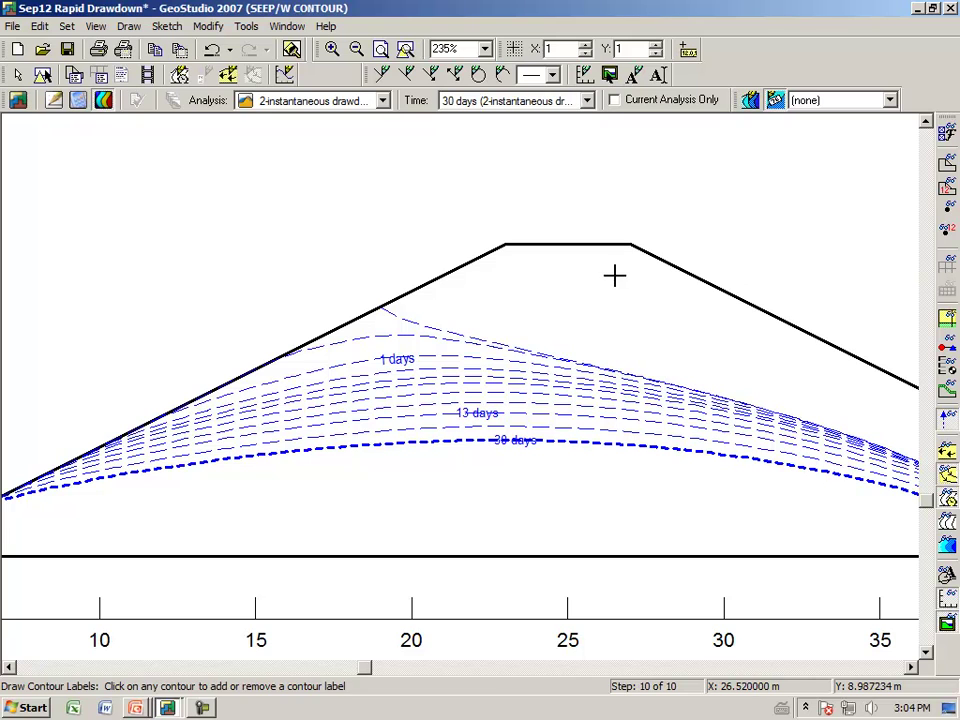
{"action": "key", "text": "Escape"}
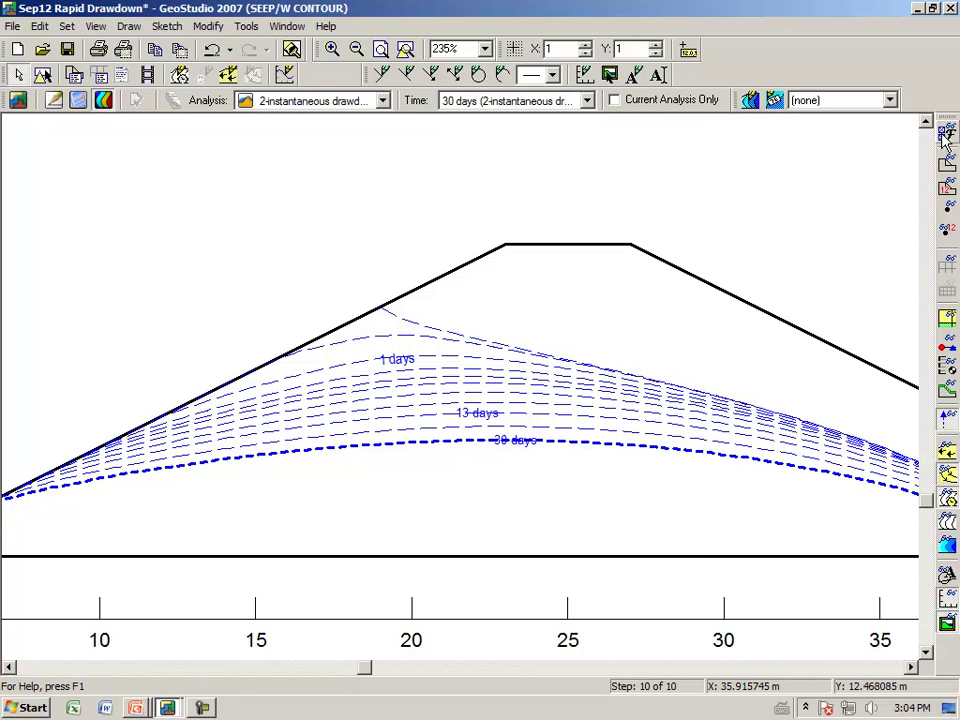
- Set the contour label font size to 10 in the display preferences
{"action": "left_click", "coordinate": [947, 134]}
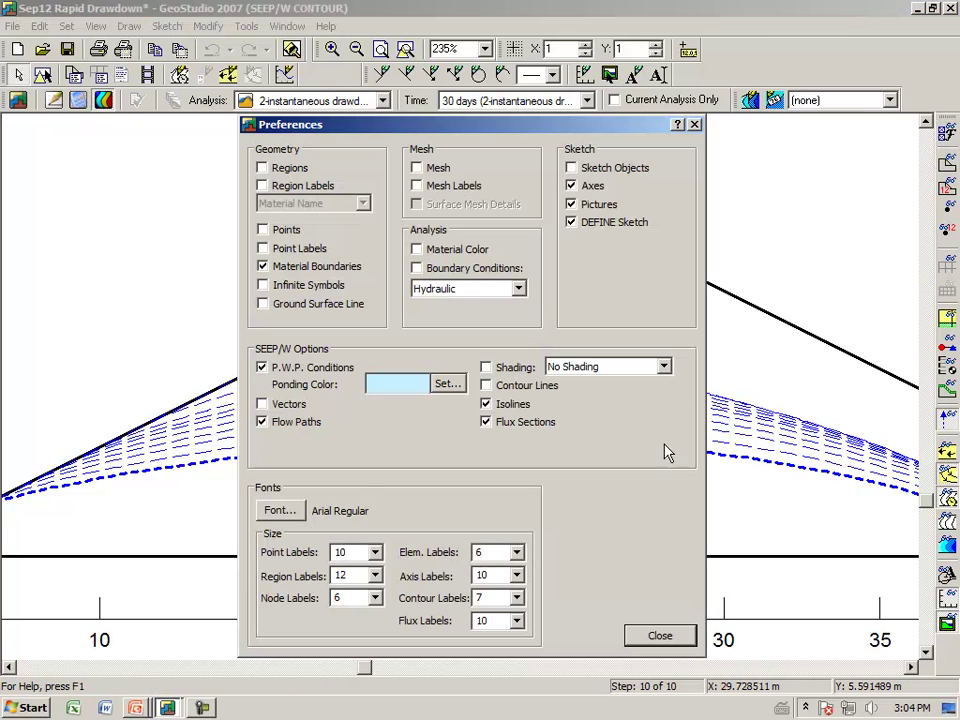
{"action": "left_click", "coordinate": [517, 598]}
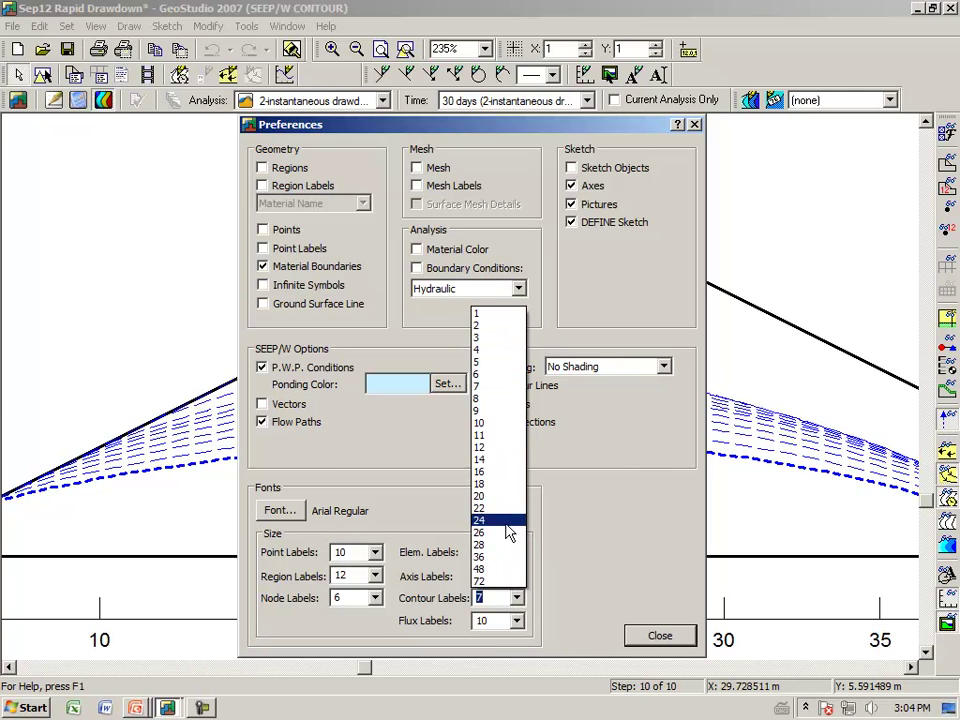
{"action": "left_click", "coordinate": [489, 423]}
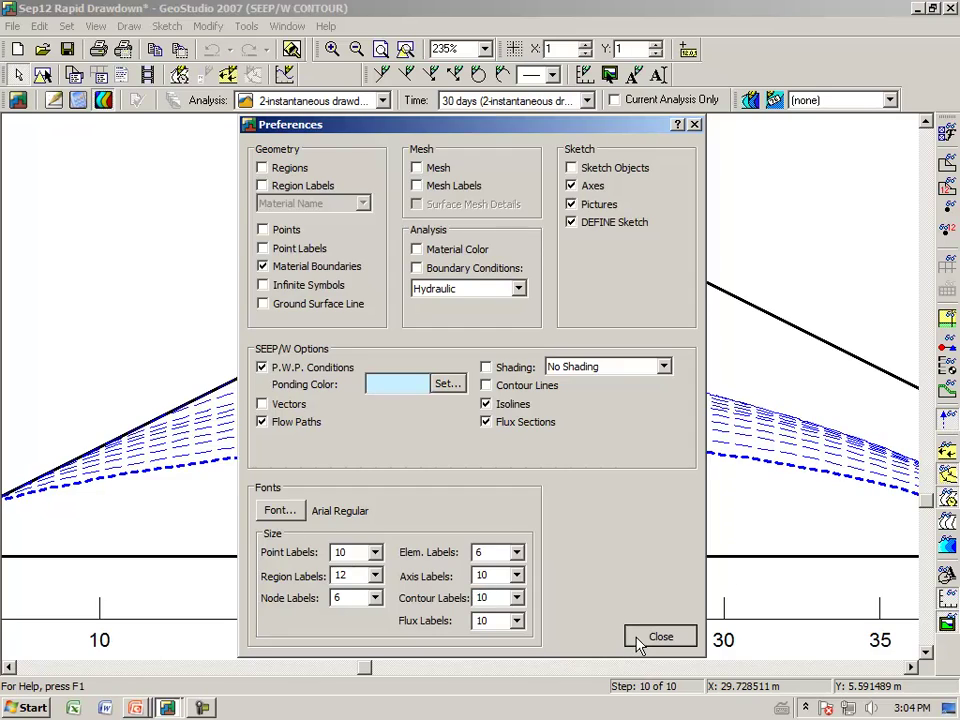
{"action": "left_click", "coordinate": [638, 640]}
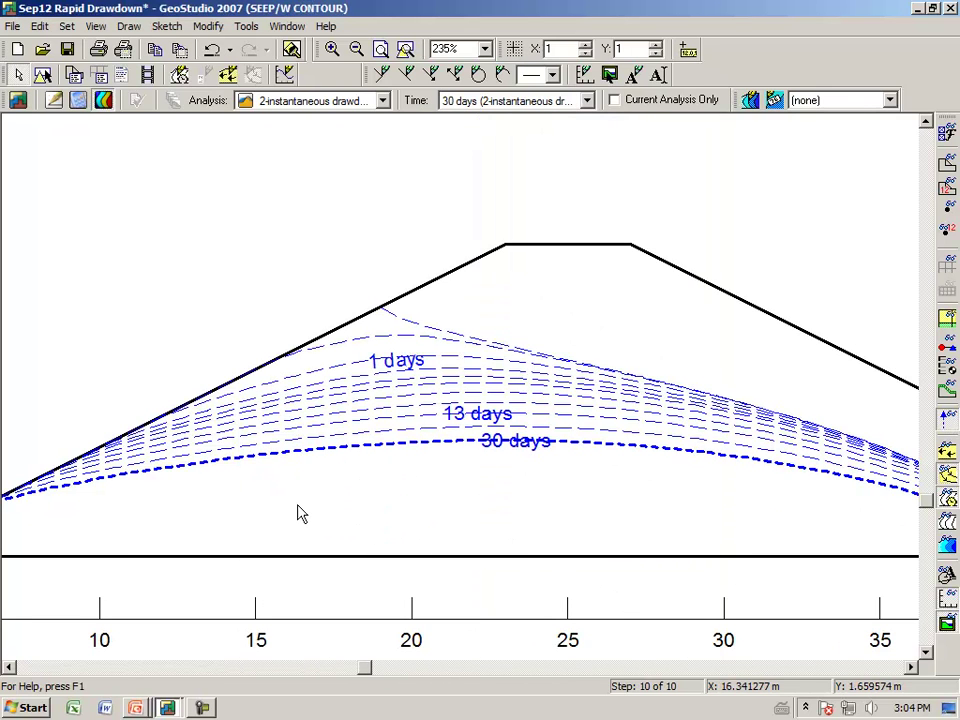
- Remove the 1 days and 13 days contour labels from the isolines and return to the full dam view
{"action": "left_click", "coordinate": [130, 27]}
{"action": "left_click", "coordinate": [111, 67]}
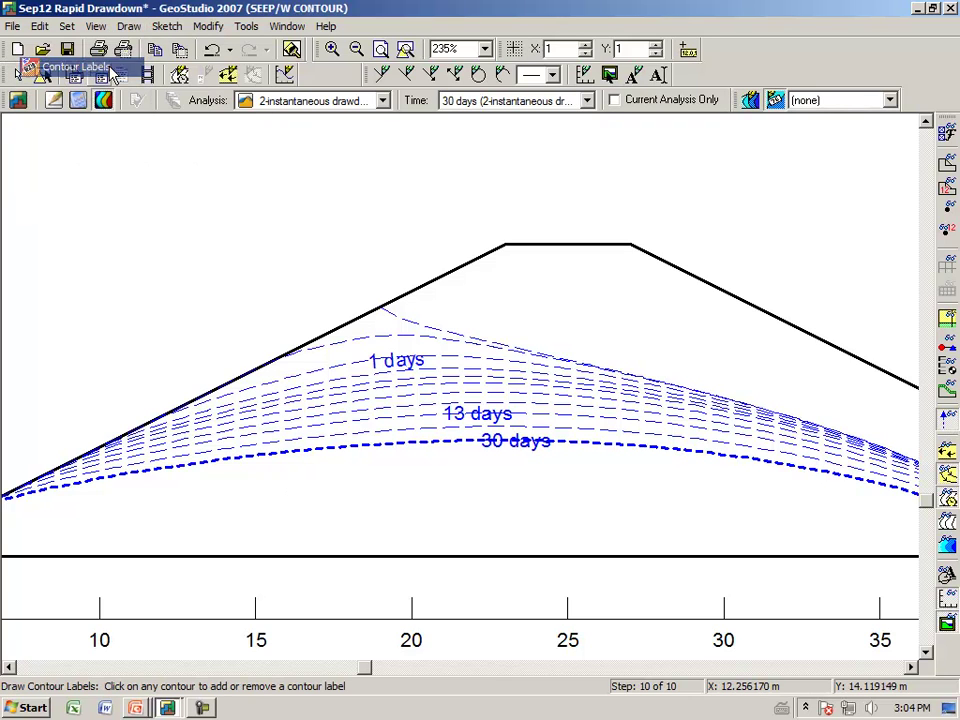
{"action": "left_click", "coordinate": [393, 360]}
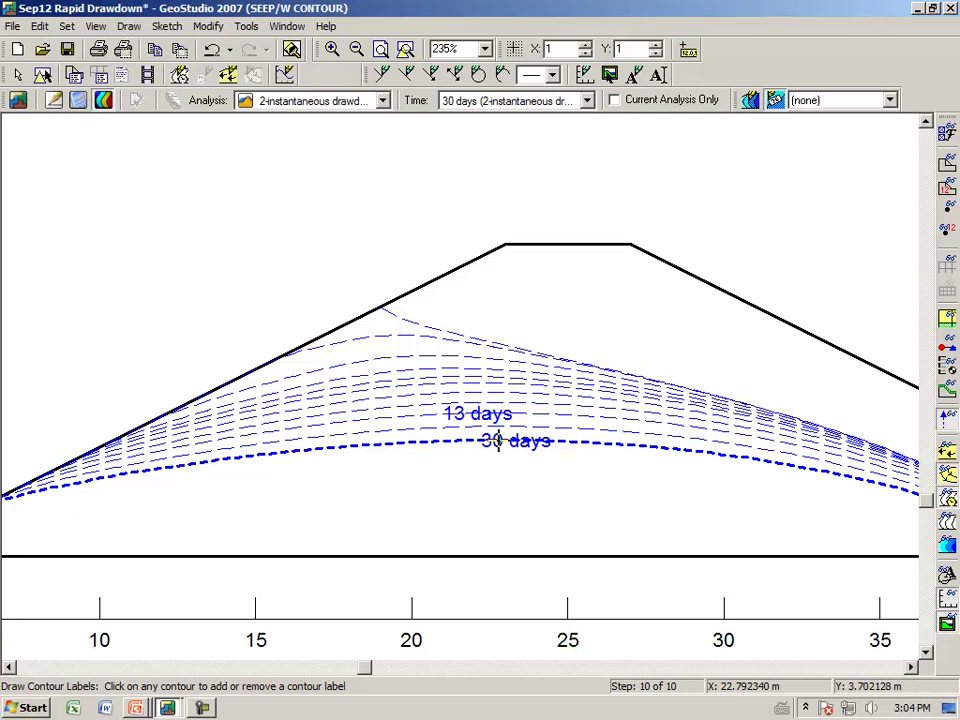
{"action": "left_click", "coordinate": [478, 413]}
{"action": "key", "text": "Escape"}
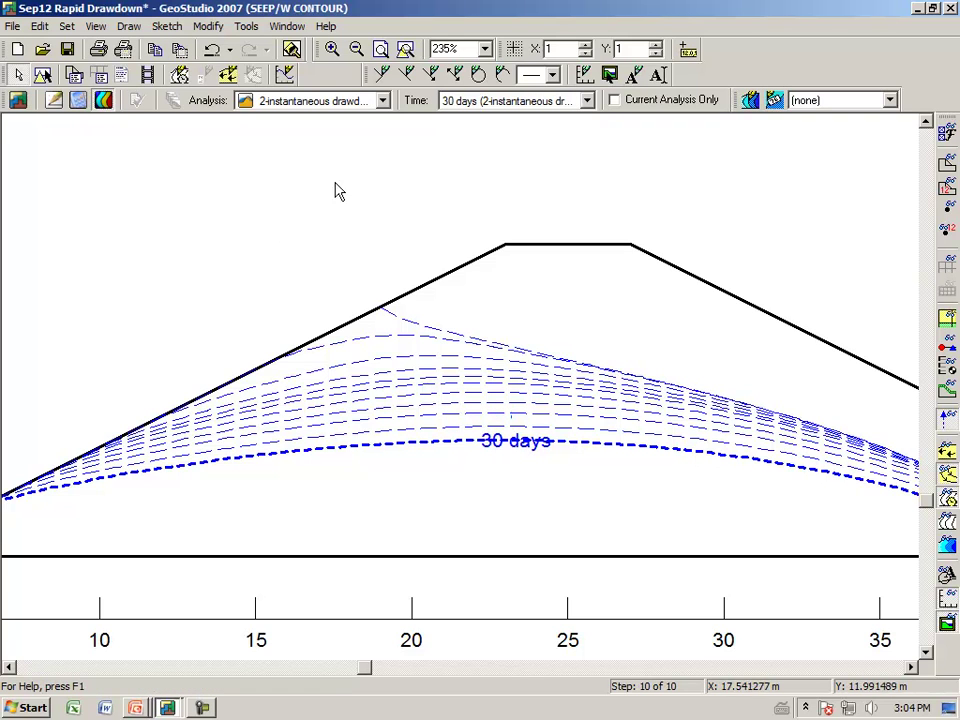
{"action": "left_click", "coordinate": [381, 49]}
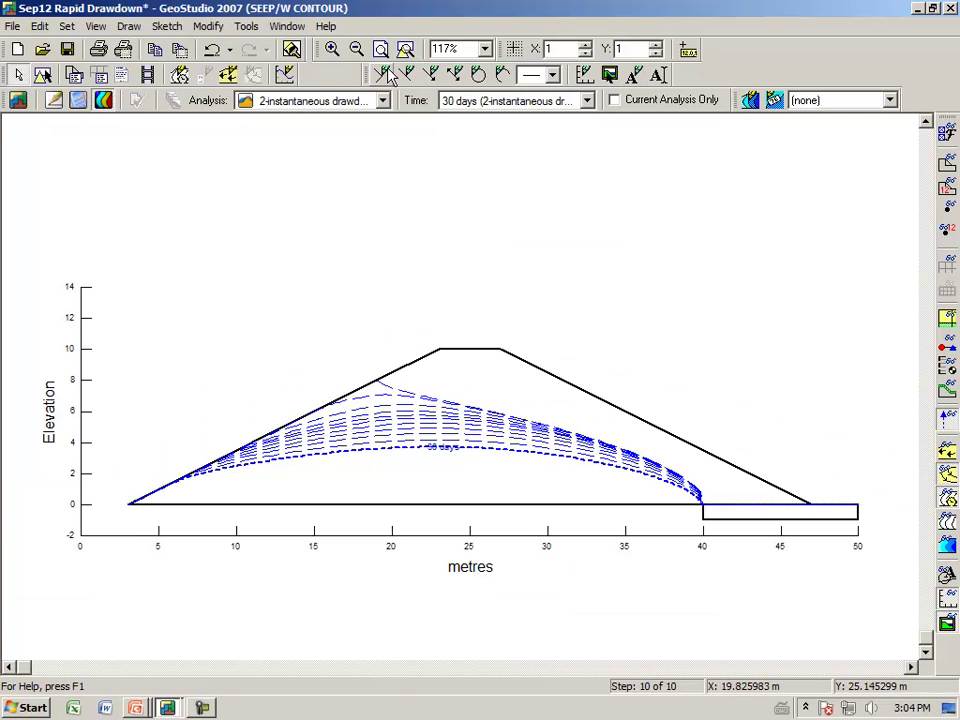
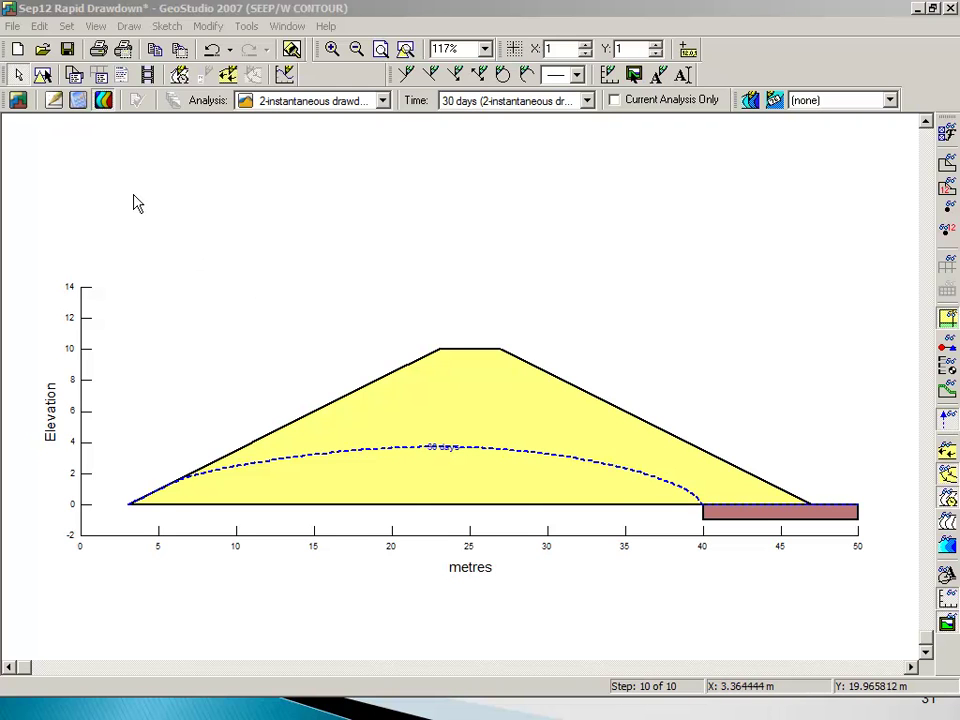
- In the model definition, add a SLOPE/W Limit Equilibrium analysis under 2-instantaneous drawdown and set its analysis type to Spencer
{"action": "left_click", "coordinate": [55, 104]}
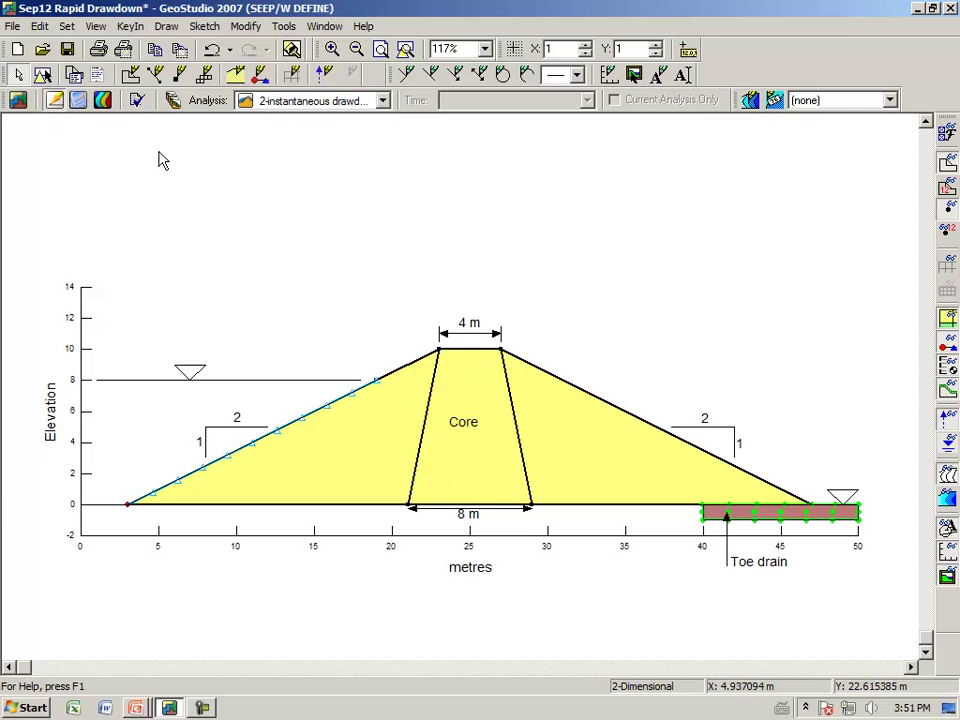
{"action": "left_click", "coordinate": [174, 104]}
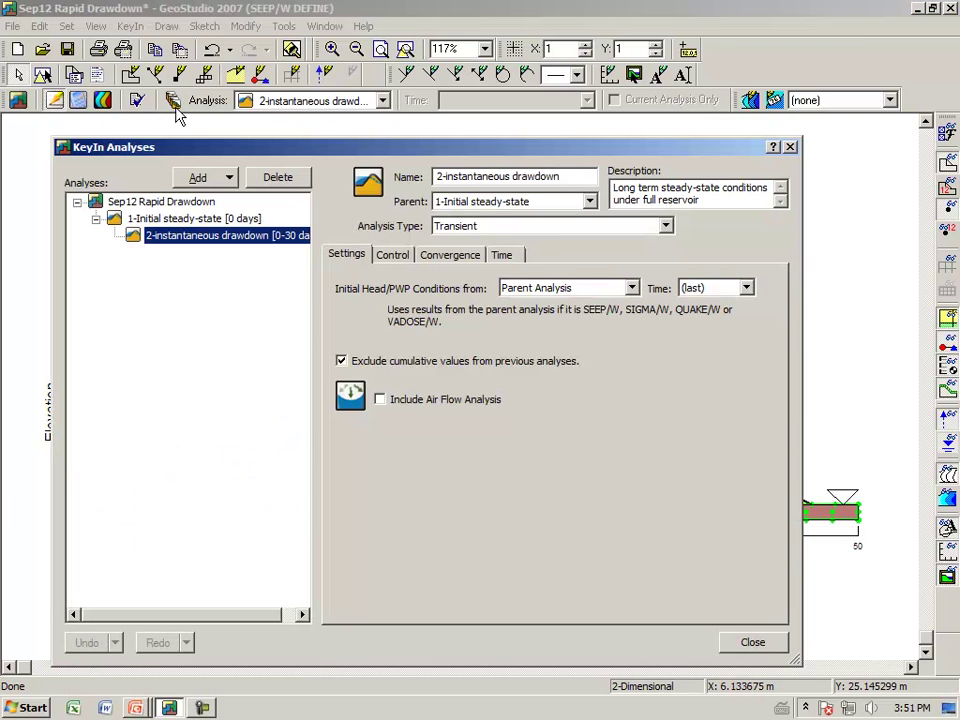
{"action": "left_click", "coordinate": [231, 179]}
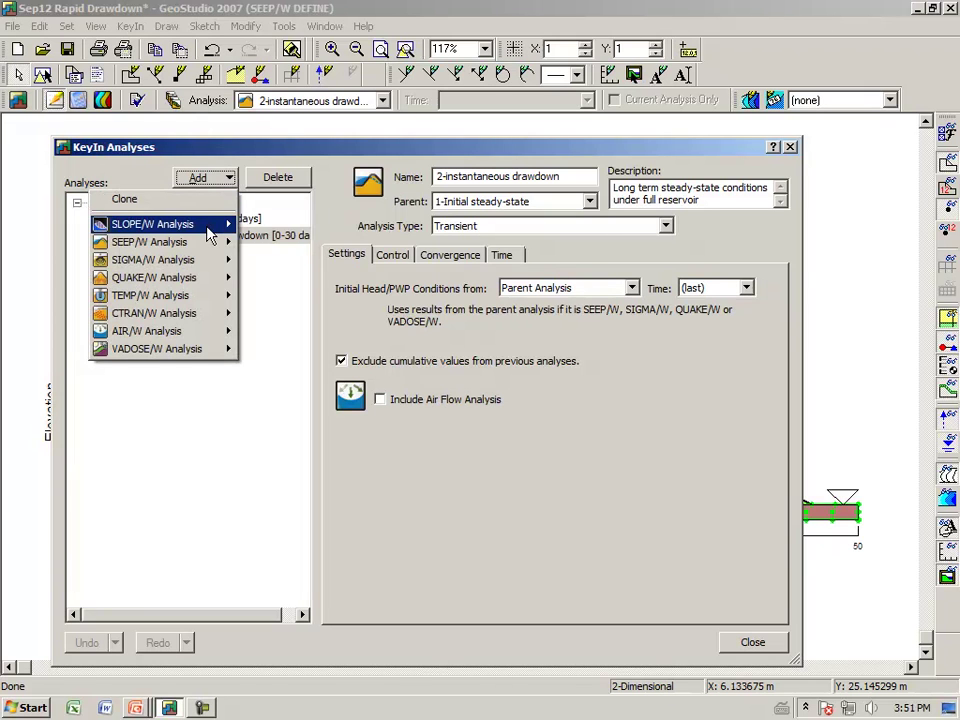
{"action": "mouse_move", "coordinate": [208, 230]}
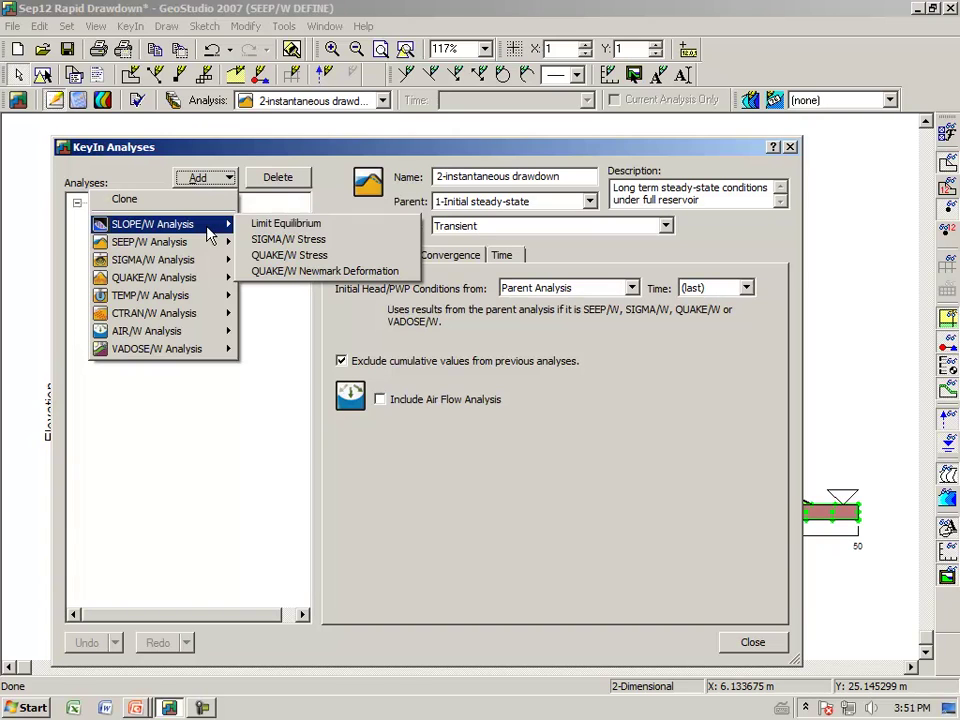
{"action": "left_click", "coordinate": [265, 225]}
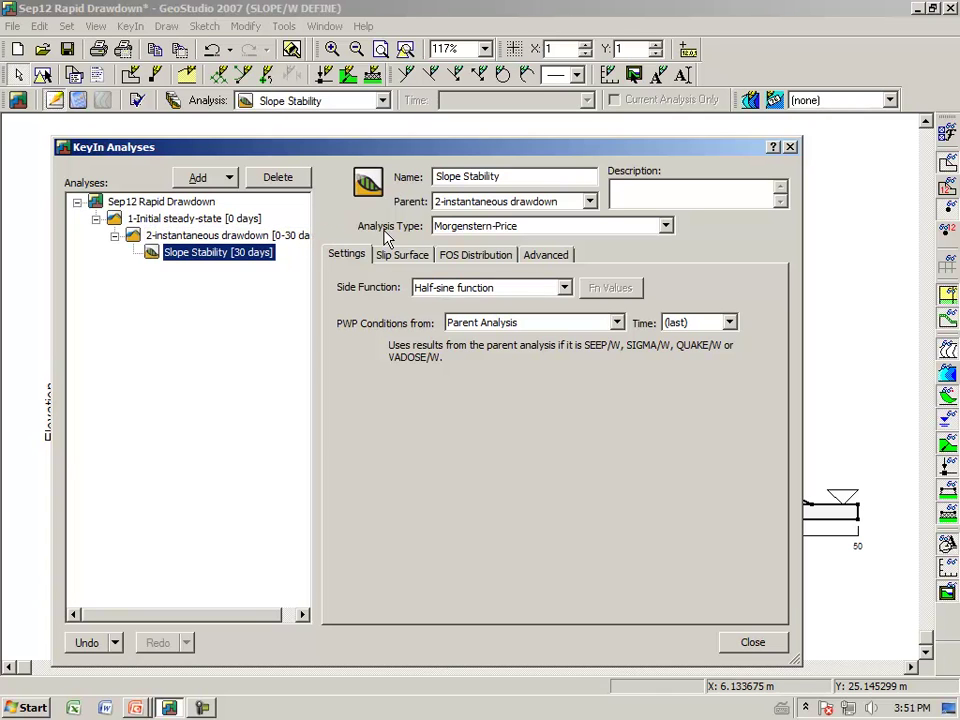
{"action": "left_click", "coordinate": [666, 226]}
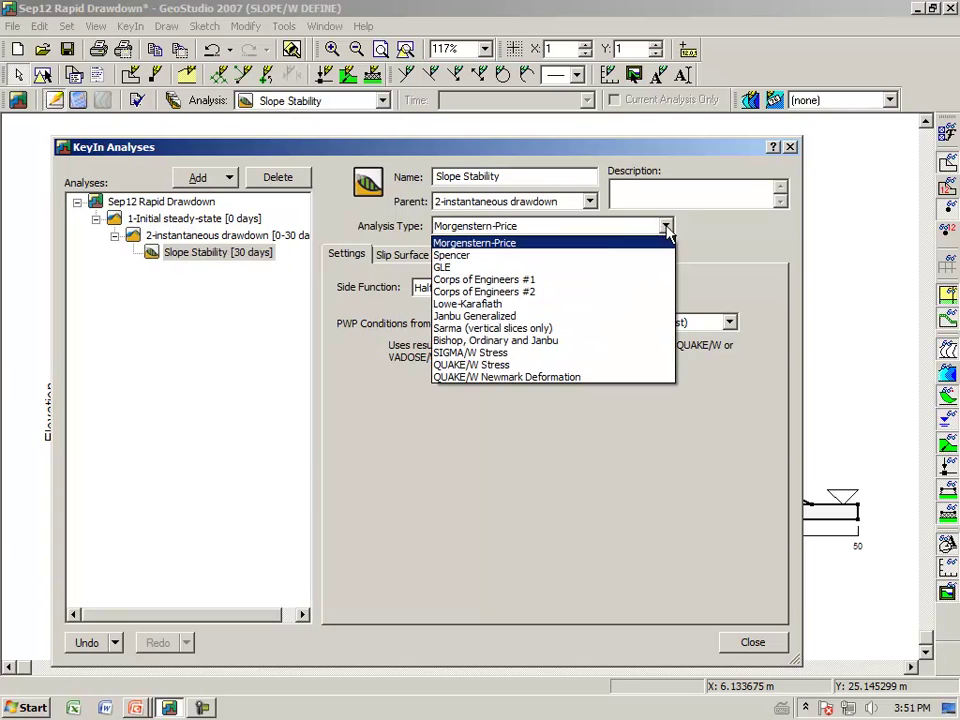
{"action": "left_click", "coordinate": [441, 255]}
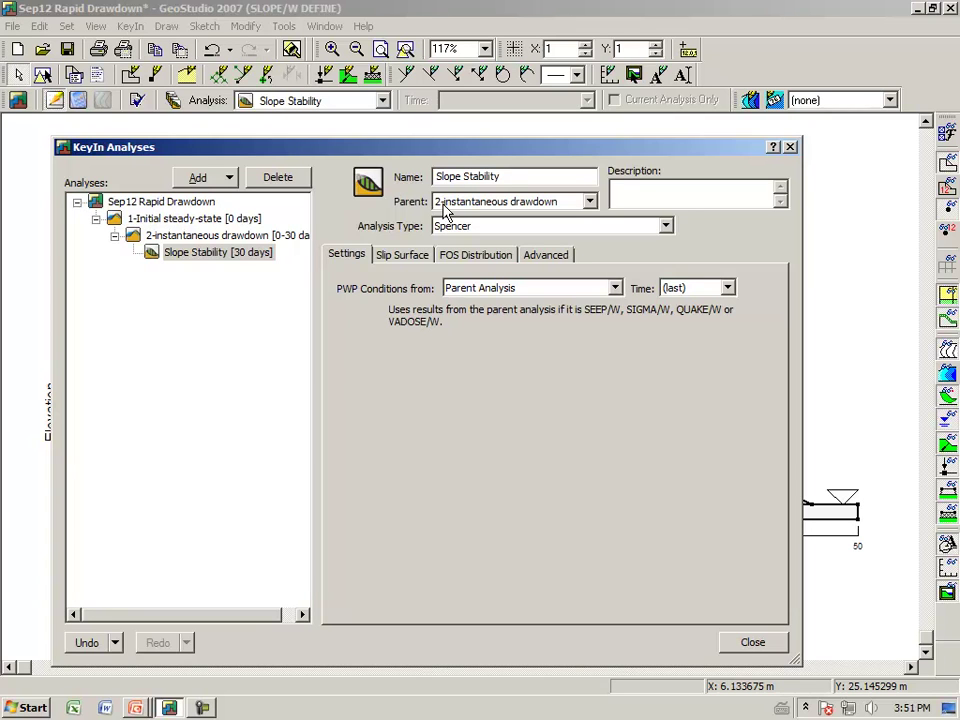
- Rename the new slope stability analysis as "Stability fast drawdown"
{"action": "type", "text": "Stab"}
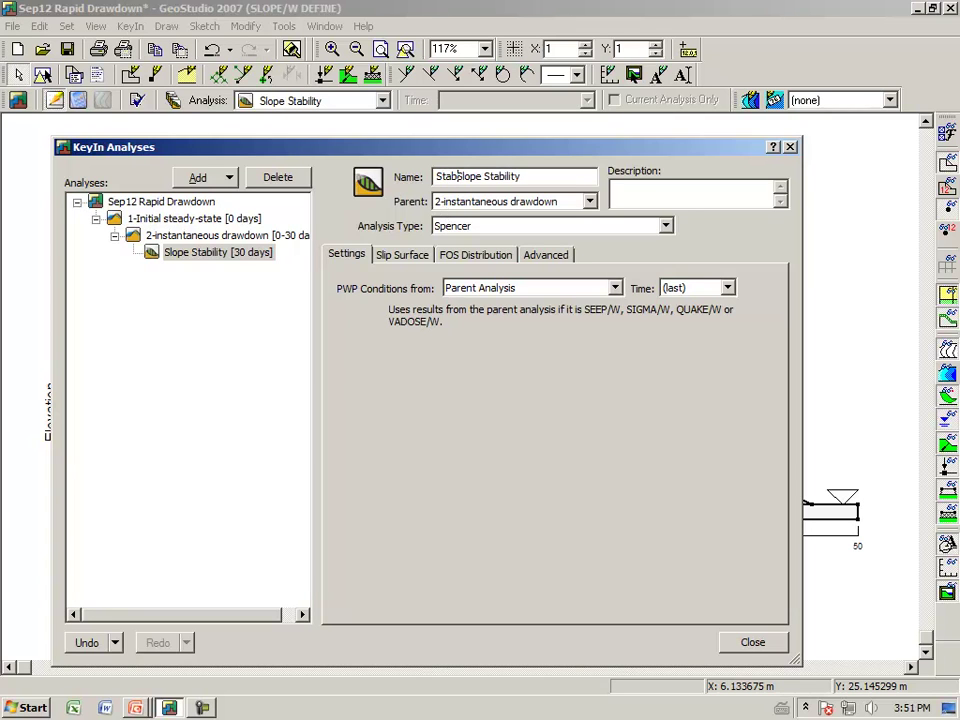
{"action": "type", "text": "ility fast "}
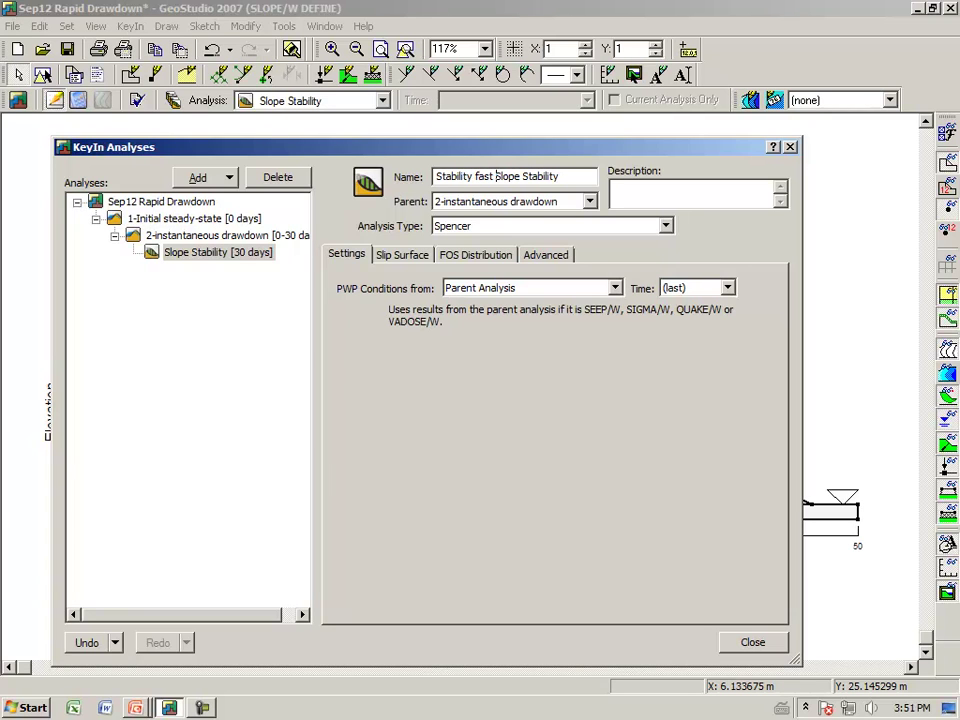
{"action": "type", "text": "drawdown"}
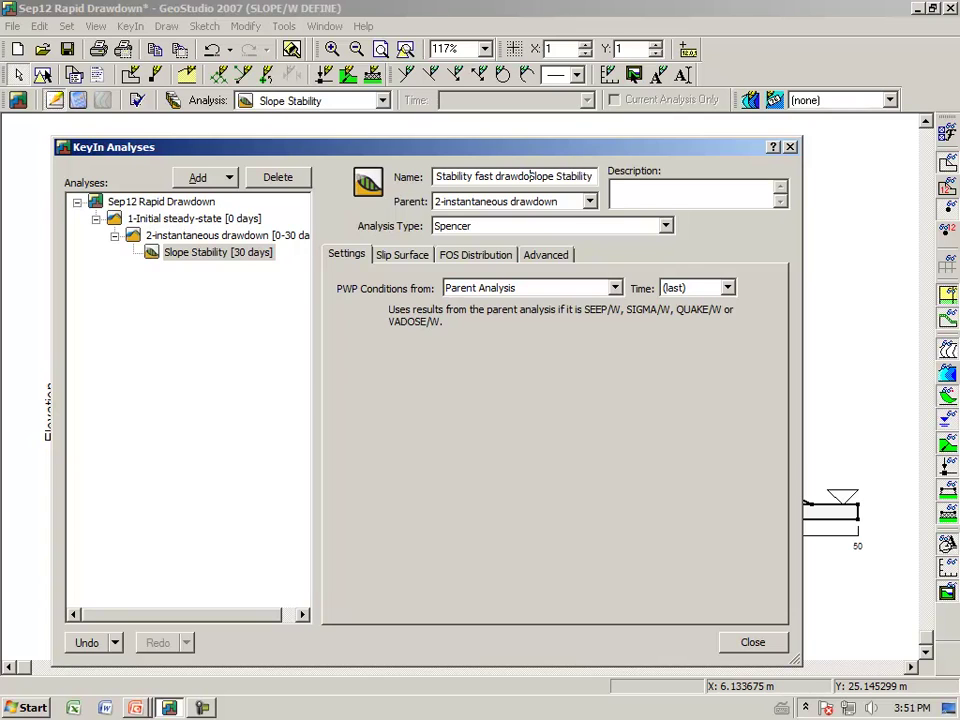
{"action": "key", "text": "Delete"}
{"action": "key", "text": "Delete"}
{"action": "key", "text": "Delete"}
{"action": "key", "text": "Delete"}
{"action": "key", "text": "Delete"}
{"action": "key", "text": "Delete"}
{"action": "key", "text": "Delete"}
{"action": "key", "text": "Delete"}
{"action": "key", "text": "Delete"}
{"action": "key", "text": "Delete"}
{"action": "key", "text": "Tab"}
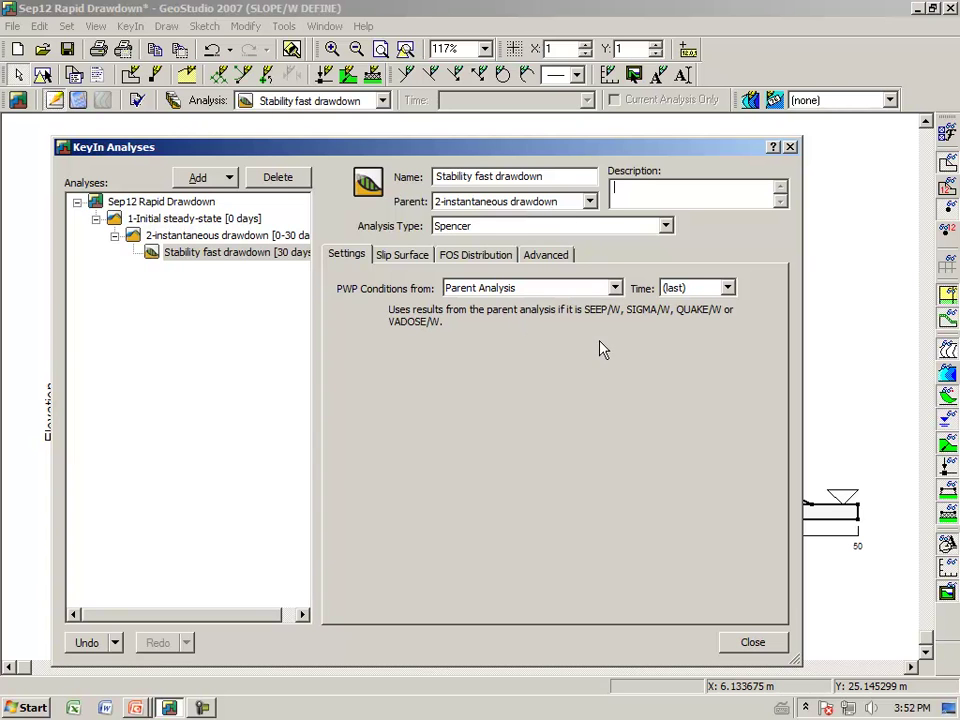
- Set the stability analysis to take pore-water pressure conditions from the parent analysis at all times
{"action": "left_click", "coordinate": [728, 290]}
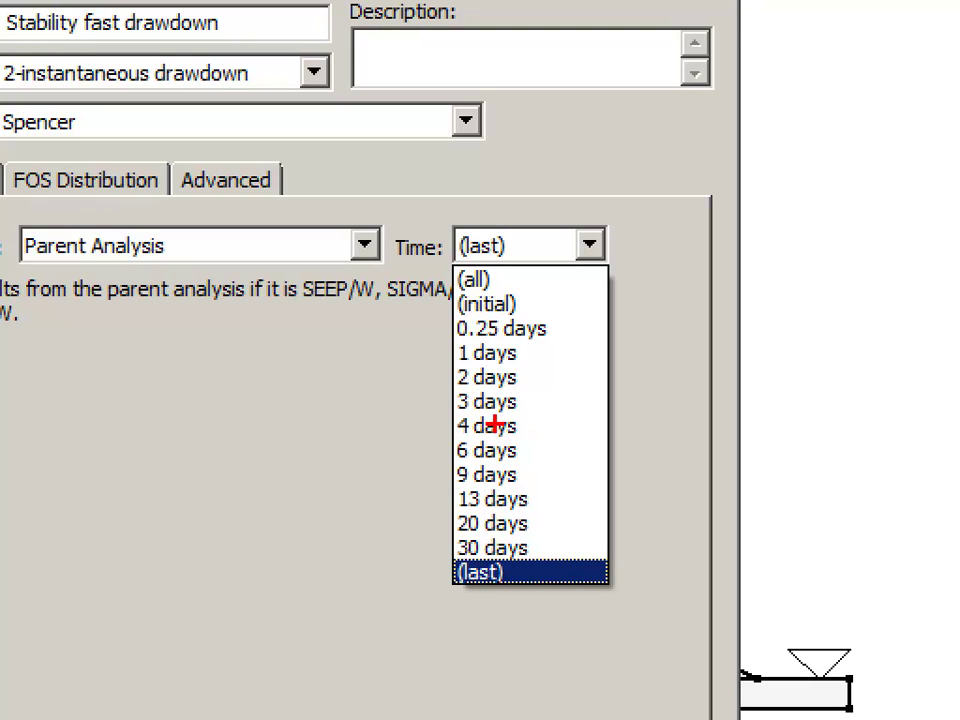
{"action": "left_click", "coordinate": [414, 366]}
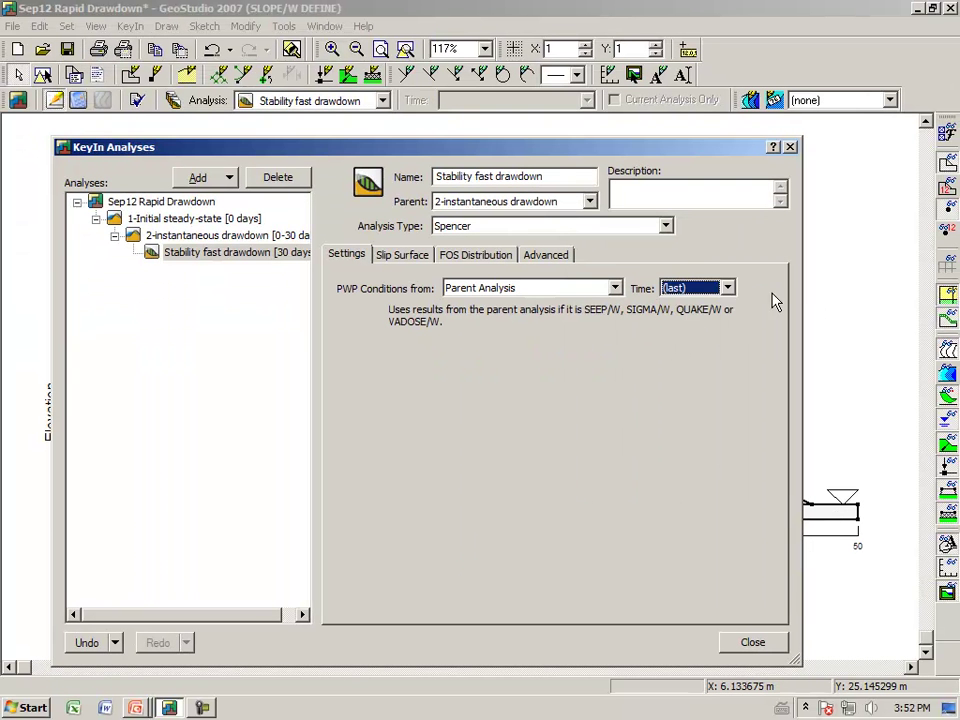
{"action": "left_click", "coordinate": [728, 288]}
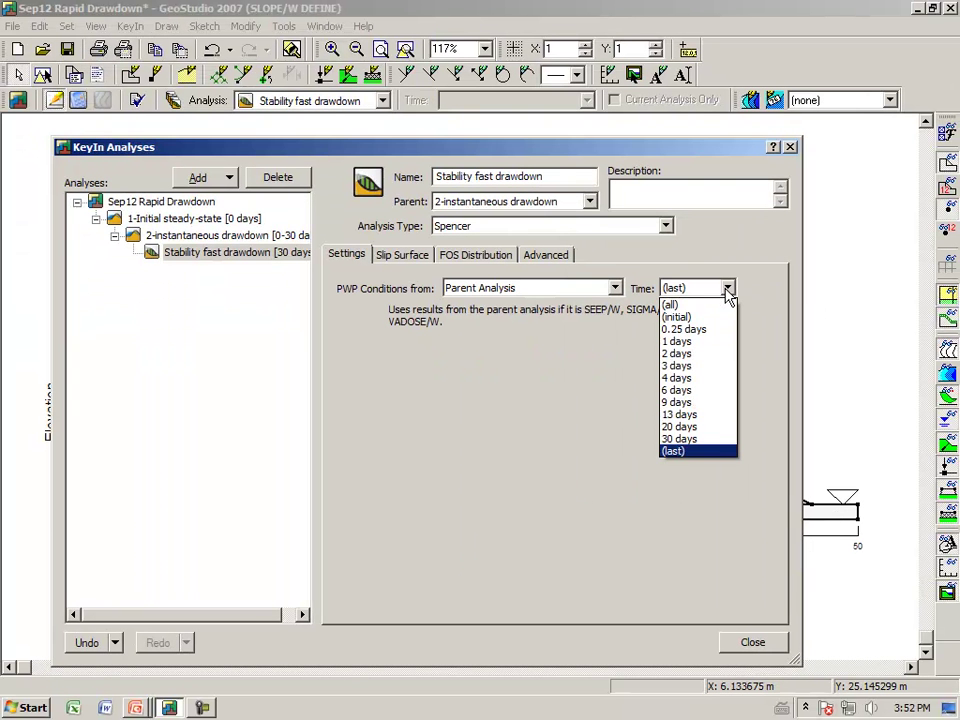
{"action": "left_click", "coordinate": [670, 304]}
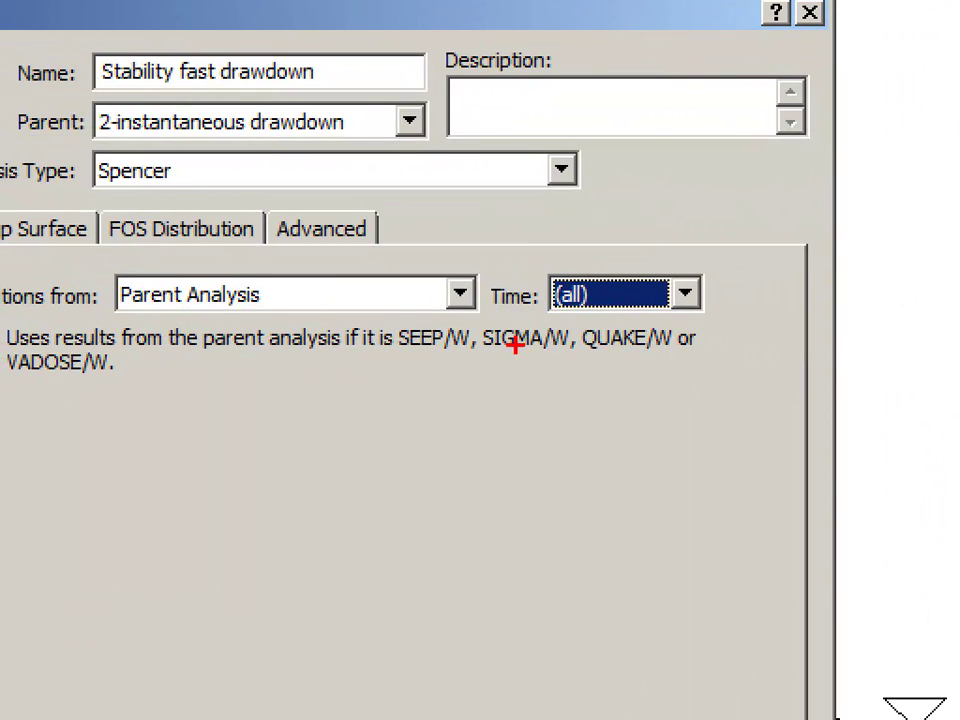
{"action": "mouse_move", "coordinate": [508, 318]}
{"action": "left_mouse_down"}
{"action": "mouse_move", "coordinate": [654, 326]}
{"action": "mouse_move", "coordinate": [729, 268]}
{"action": "mouse_move", "coordinate": [550, 243]}
{"action": "mouse_move", "coordinate": [496, 310]}
{"action": "left_mouse_up"}
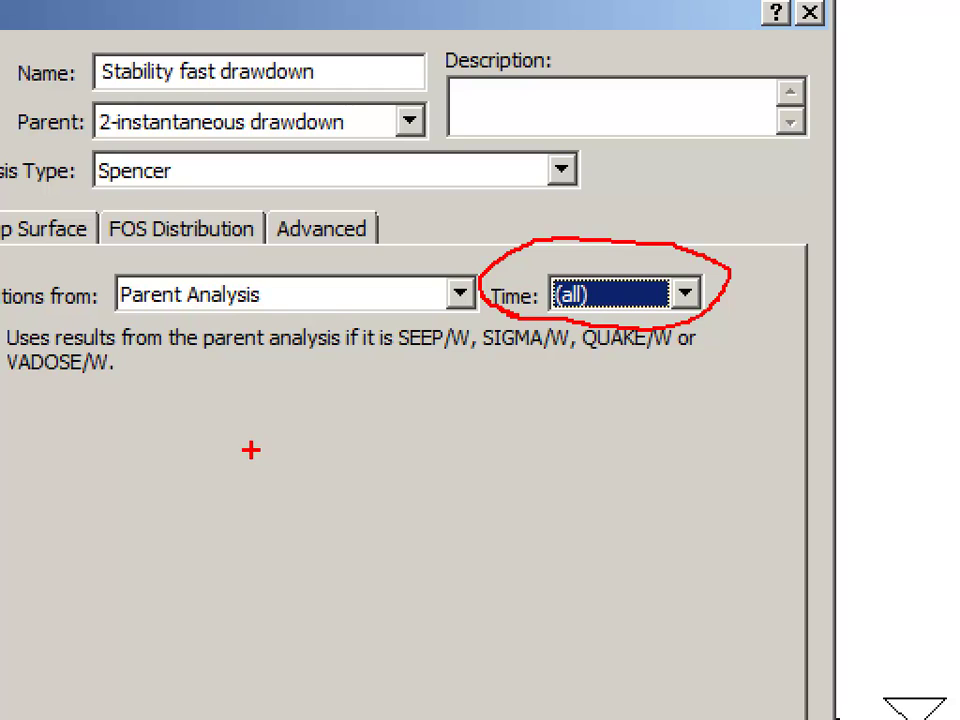
{"action": "key", "text": "Escape"}
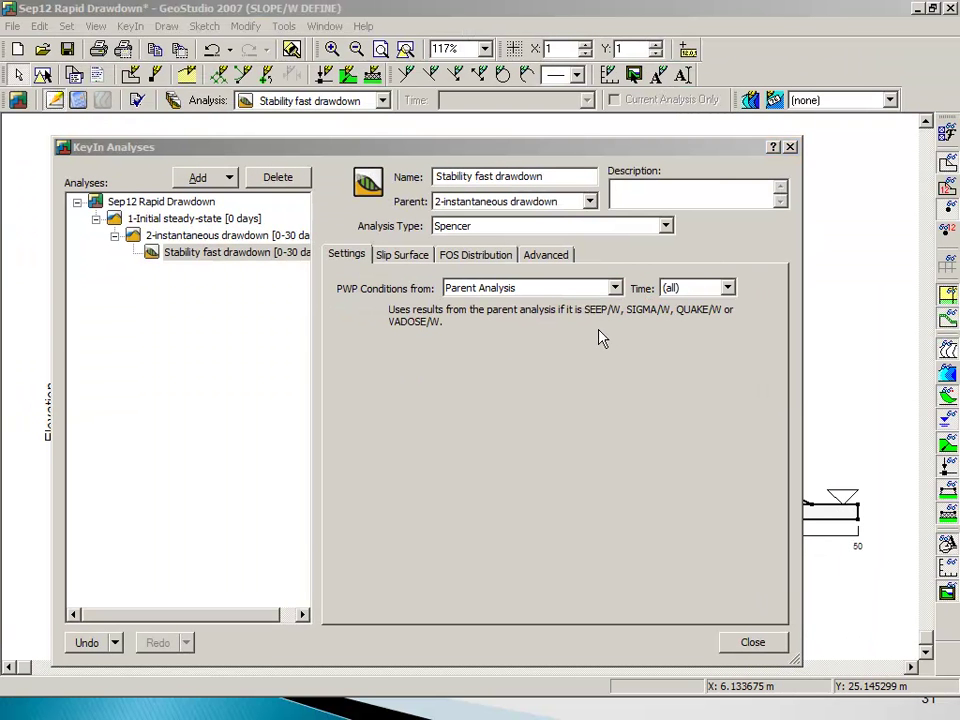
- Set the slip surface direction of movement to right to left for the stability analysis
{"action": "left_click", "coordinate": [403, 256]}
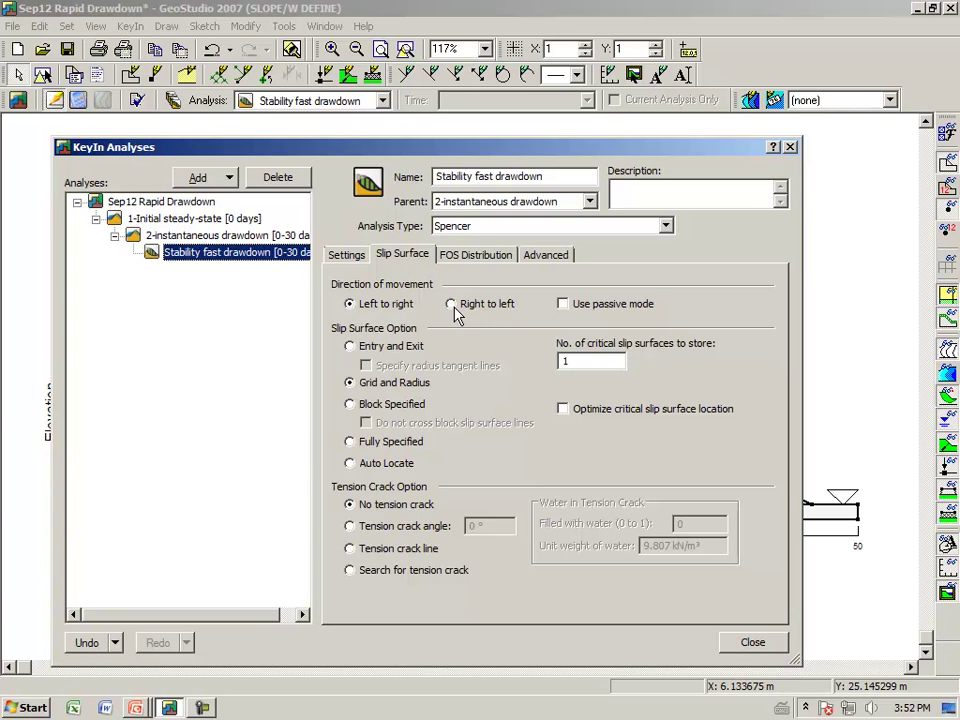
{"action": "left_click", "coordinate": [455, 310]}
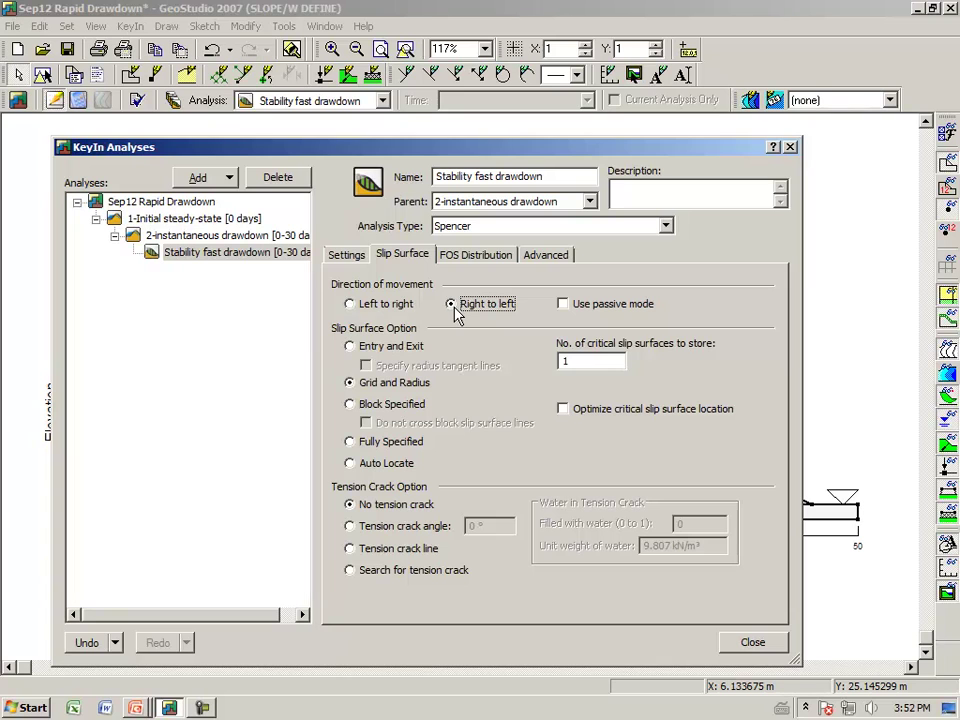
- Set the slip surface option to Entry and Exit for the stability analysis and close the analysis definitions
{"action": "left_click", "coordinate": [350, 347]}
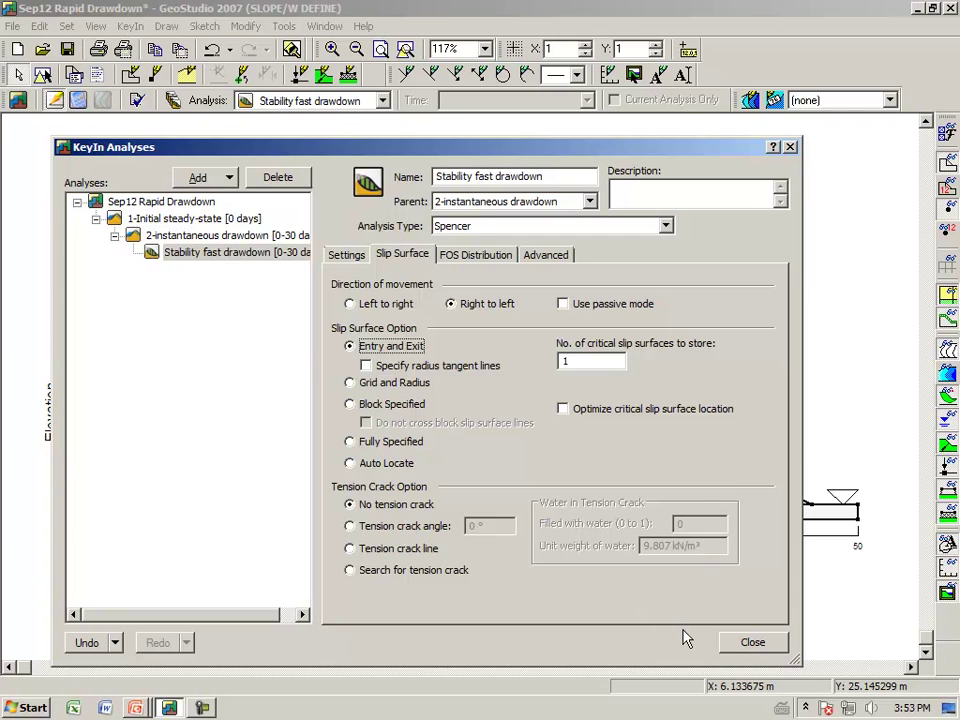
{"action": "left_click", "coordinate": [750, 642]}
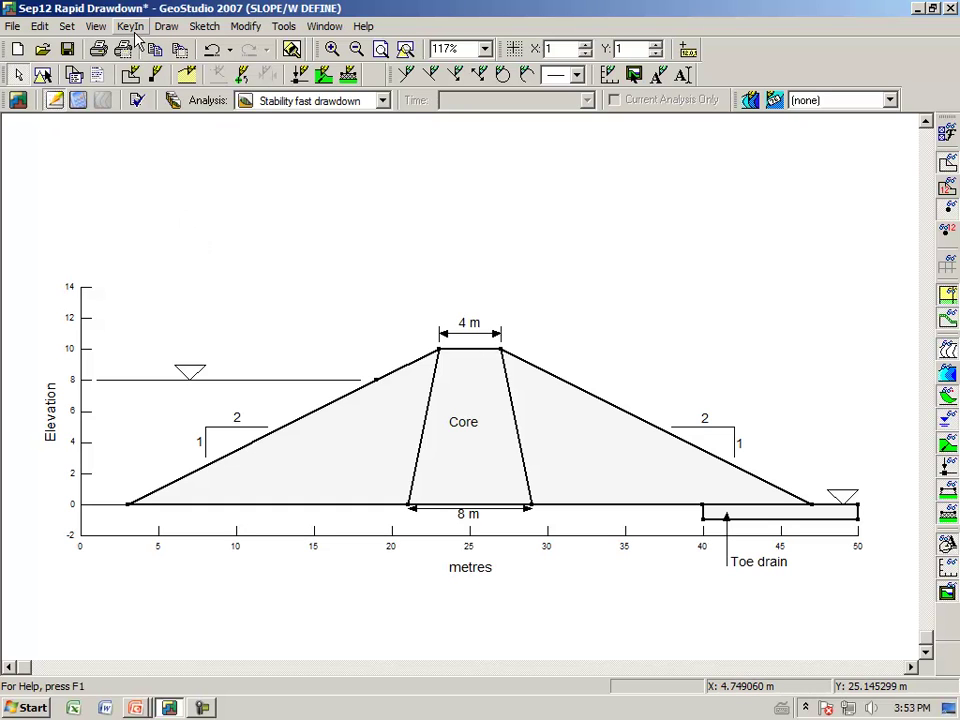
- In the material definitions, set the Embankment material's model to Mohr-Coulomb
{"action": "left_click", "coordinate": [166, 28]}
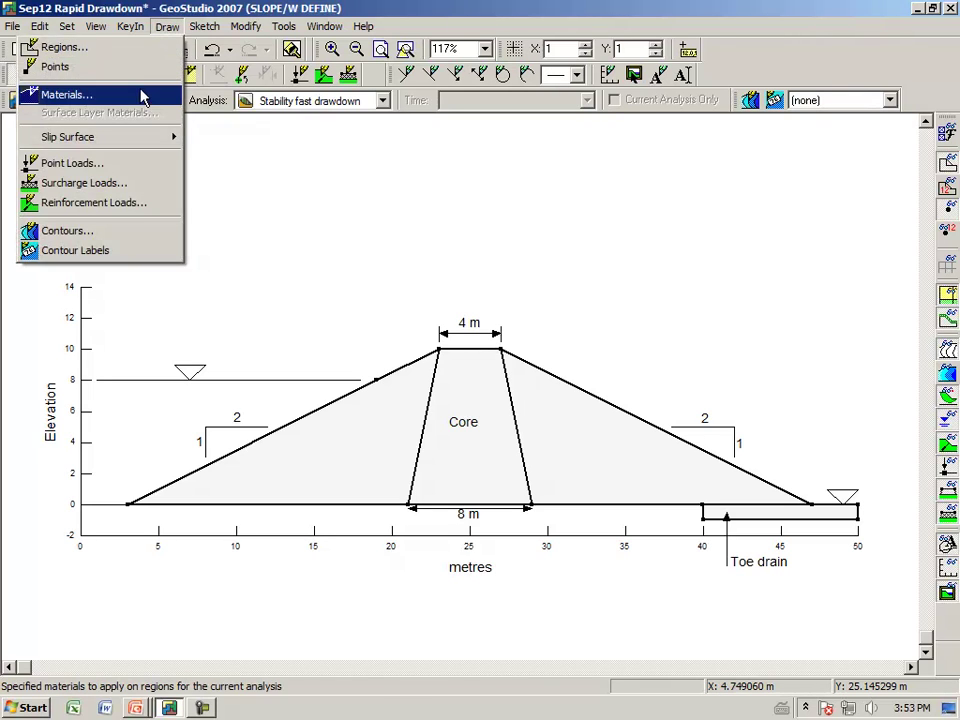
{"action": "left_click", "coordinate": [143, 94]}
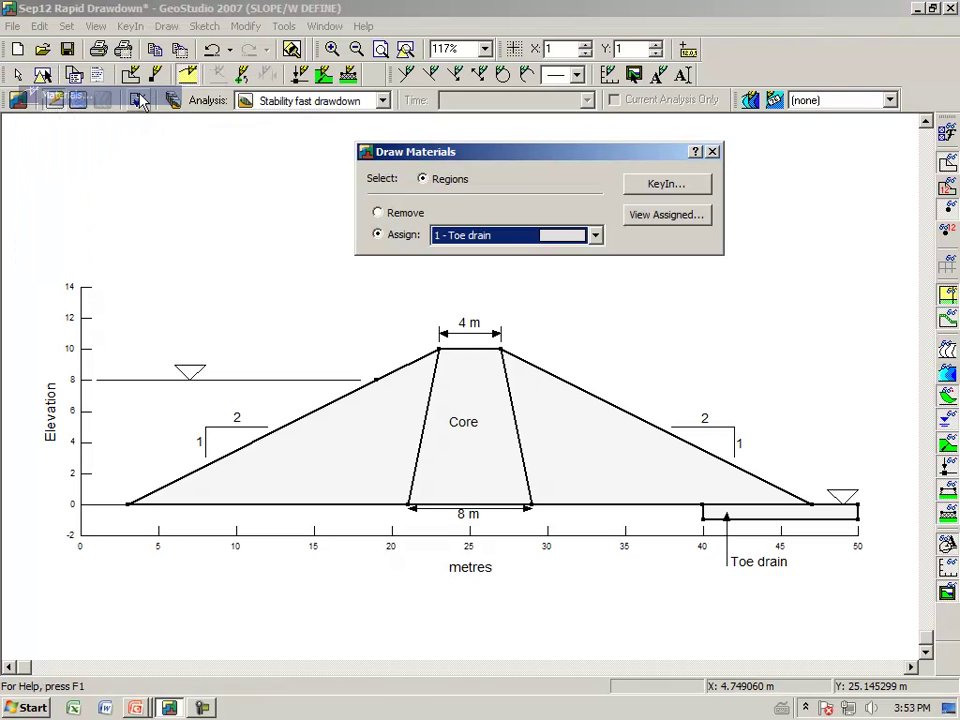
{"action": "left_click", "coordinate": [595, 238]}
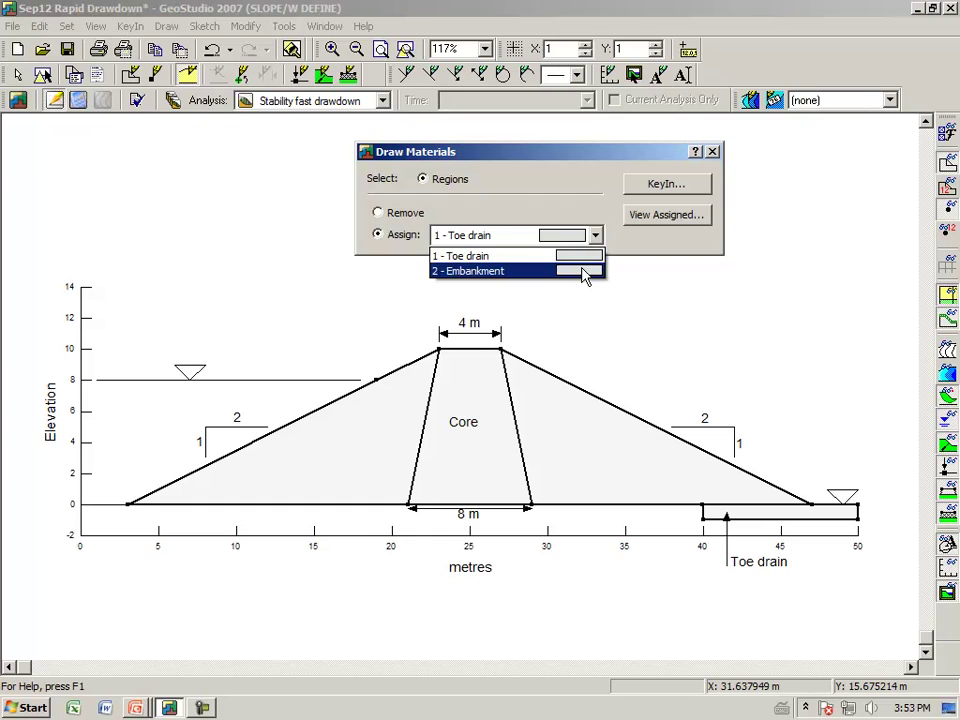
{"action": "left_click", "coordinate": [583, 271]}
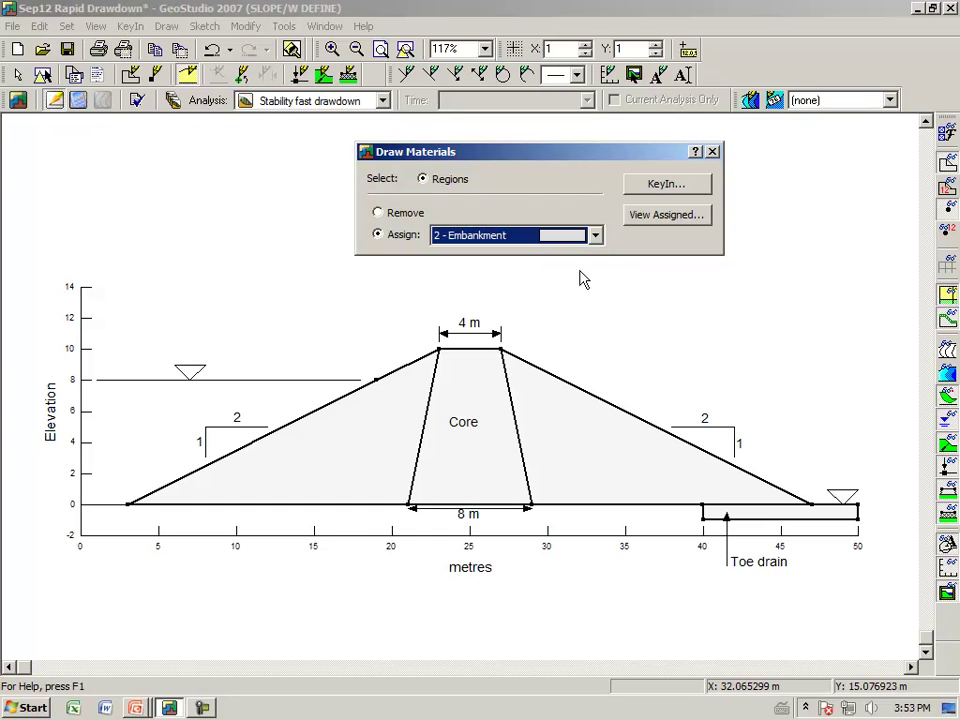
{"action": "left_click", "coordinate": [652, 190]}
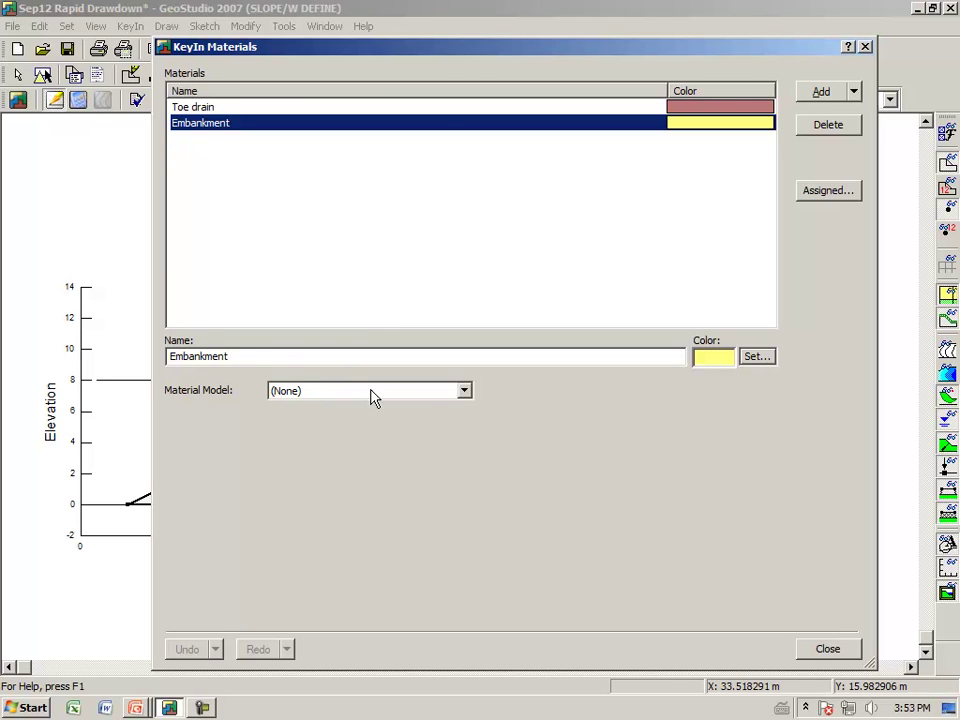
{"action": "left_click", "coordinate": [463, 392]}
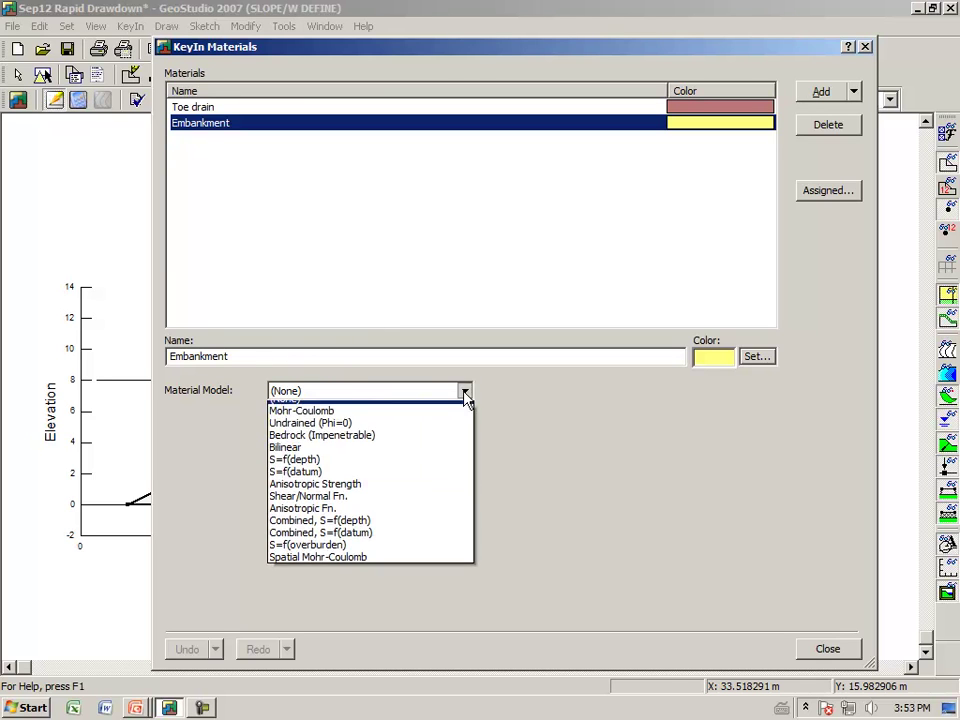
{"action": "left_click", "coordinate": [328, 419]}
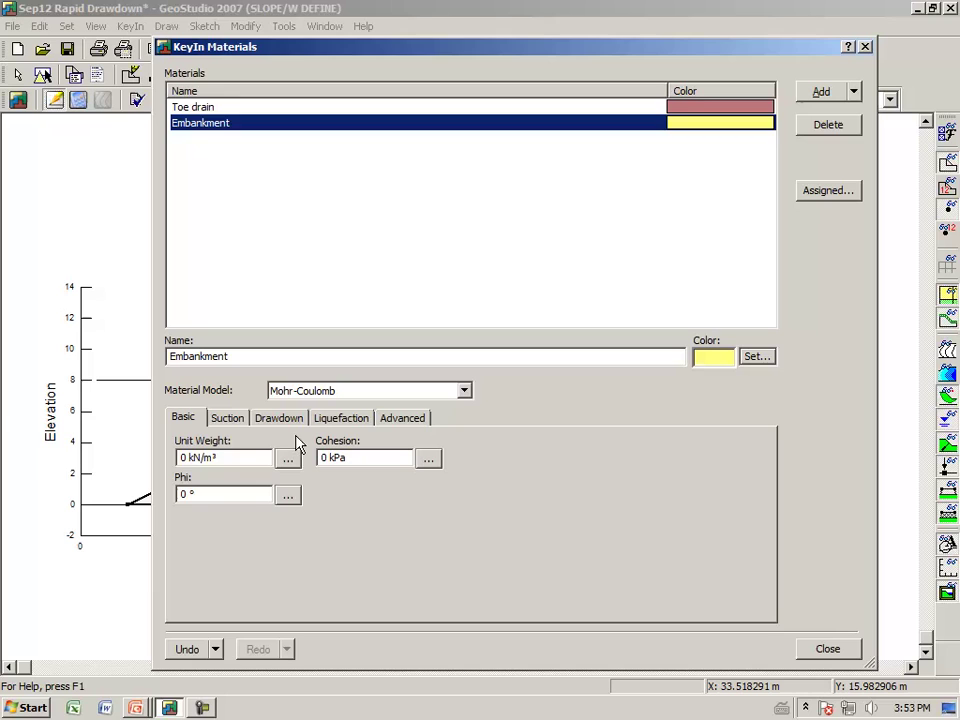
- Give the Embankment material a unit weight of 20 kN/m³, cohesion of 5 kPa and phi of 27°
{"action": "left_click", "coordinate": [242, 457]}
{"action": "type", "text": "2"}
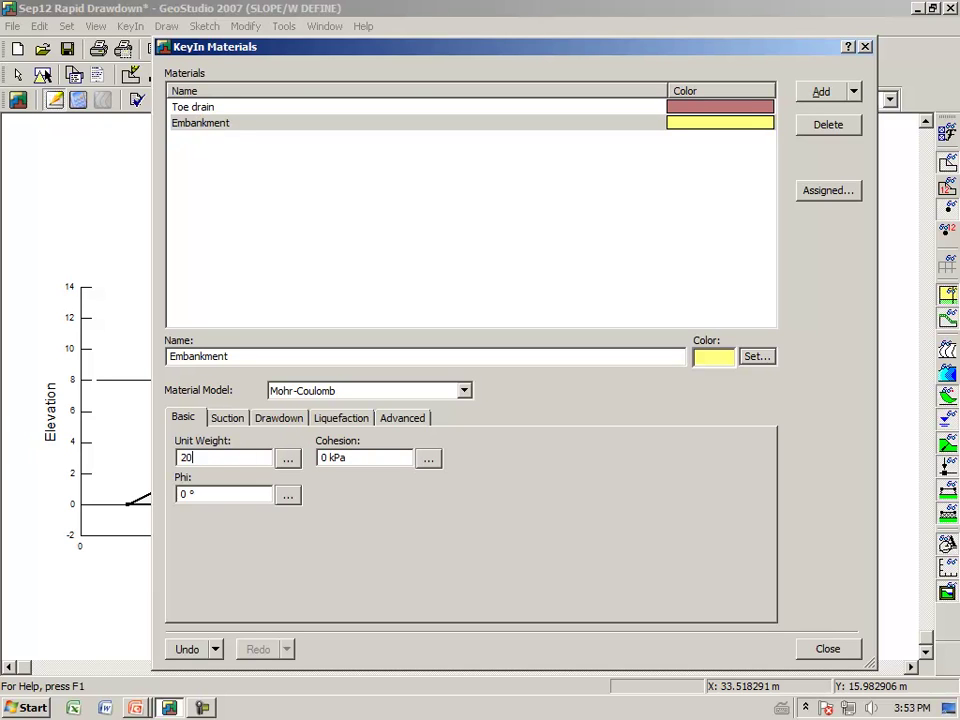
{"action": "type", "text": "0"}
{"action": "key", "text": "Tab"}
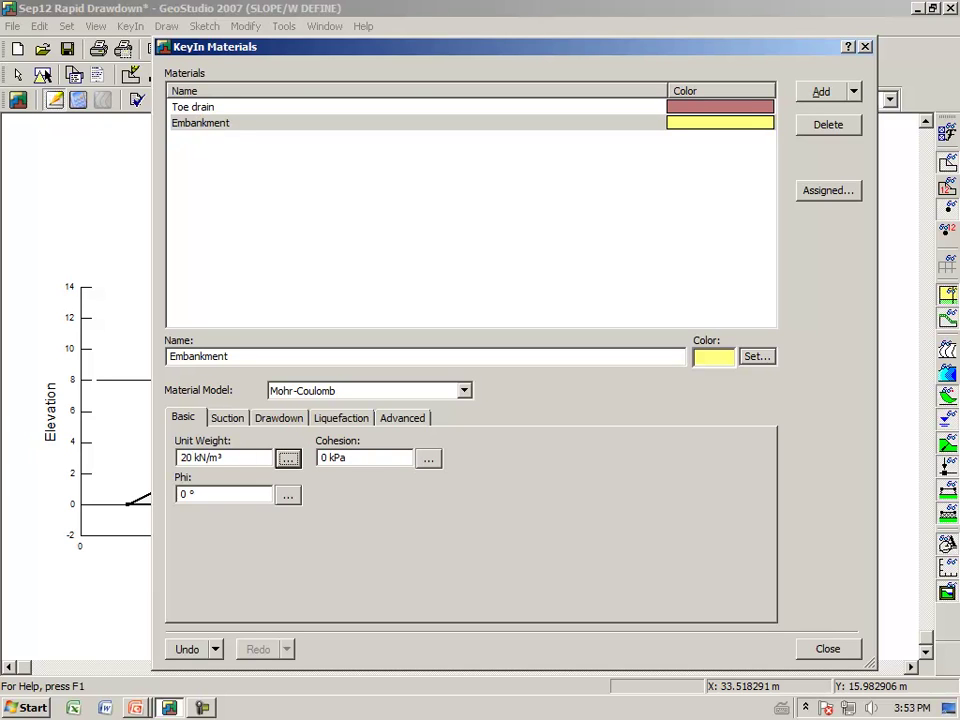
{"action": "left_click", "coordinate": [364, 458]}
{"action": "type", "text": "5"}
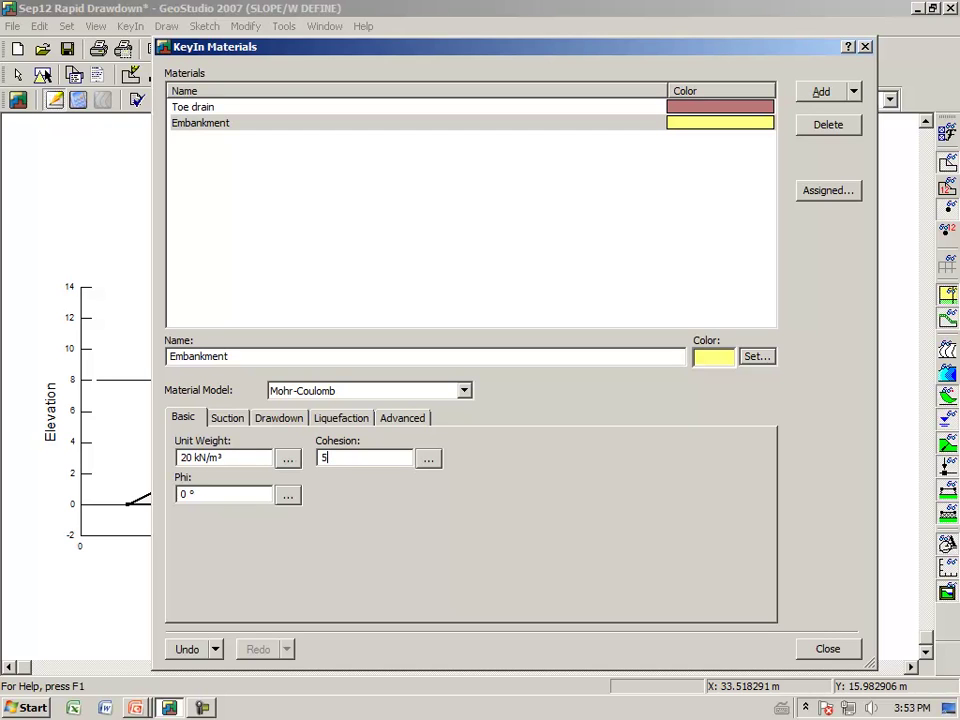
{"action": "key", "text": "Tab"}
{"action": "left_click", "coordinate": [213, 496]}
{"action": "type", "text": "2"}
{"action": "key", "text": "Tab"}
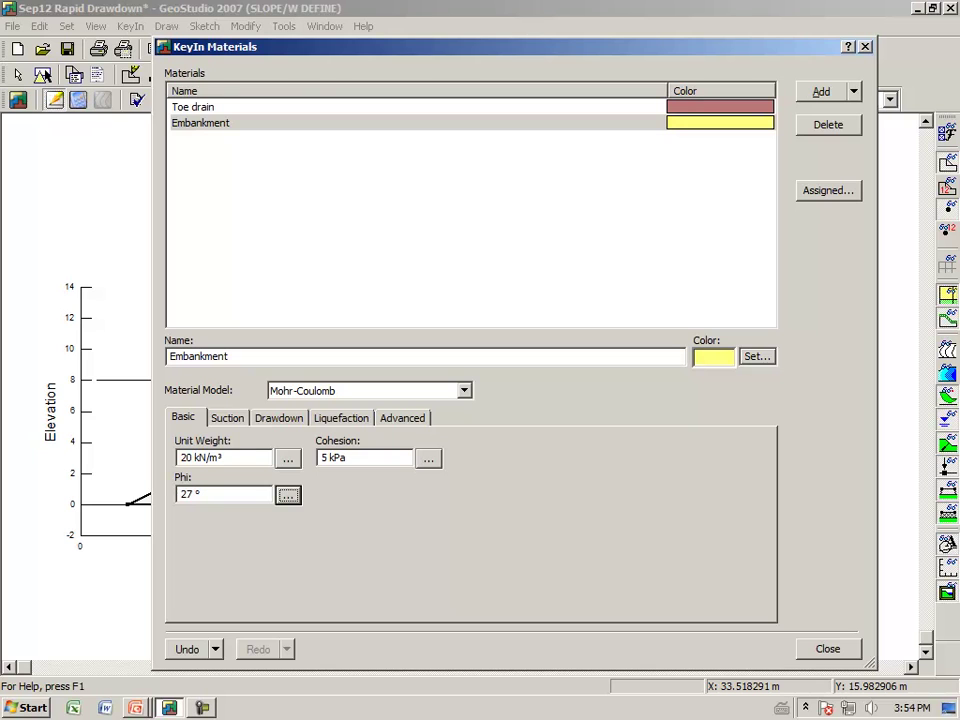
{"action": "left_click", "coordinate": [818, 655]}
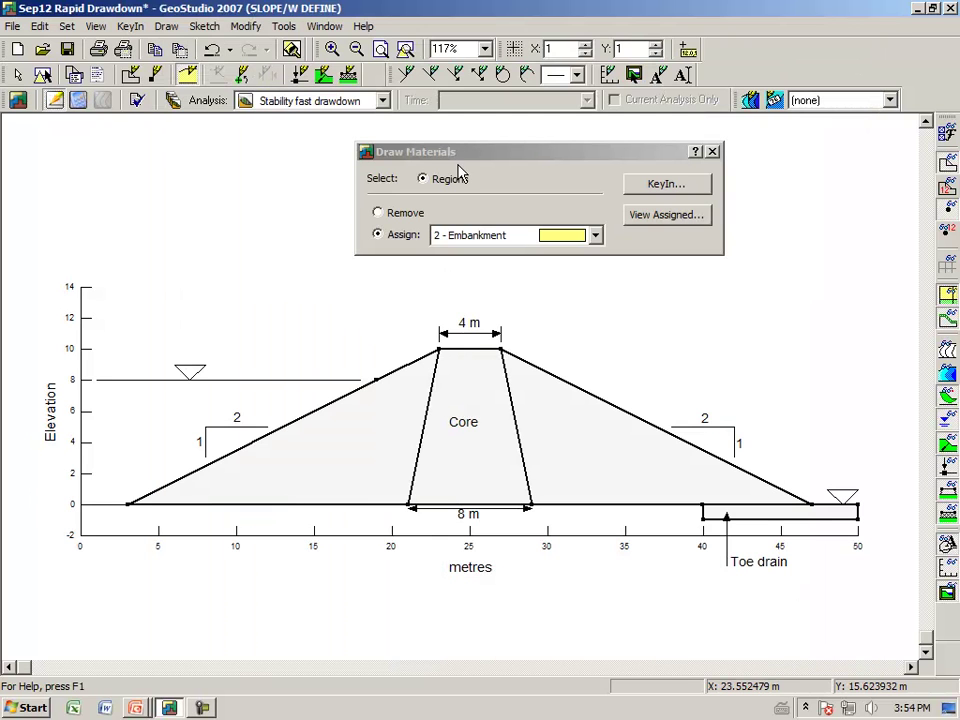
- Assign the Embankment material to the upstream shell, core and downstream shell regions of the dam
{"action": "left_click", "coordinate": [368, 425]}
{"action": "left_click", "coordinate": [461, 460]}
{"action": "left_click", "coordinate": [585, 462]}
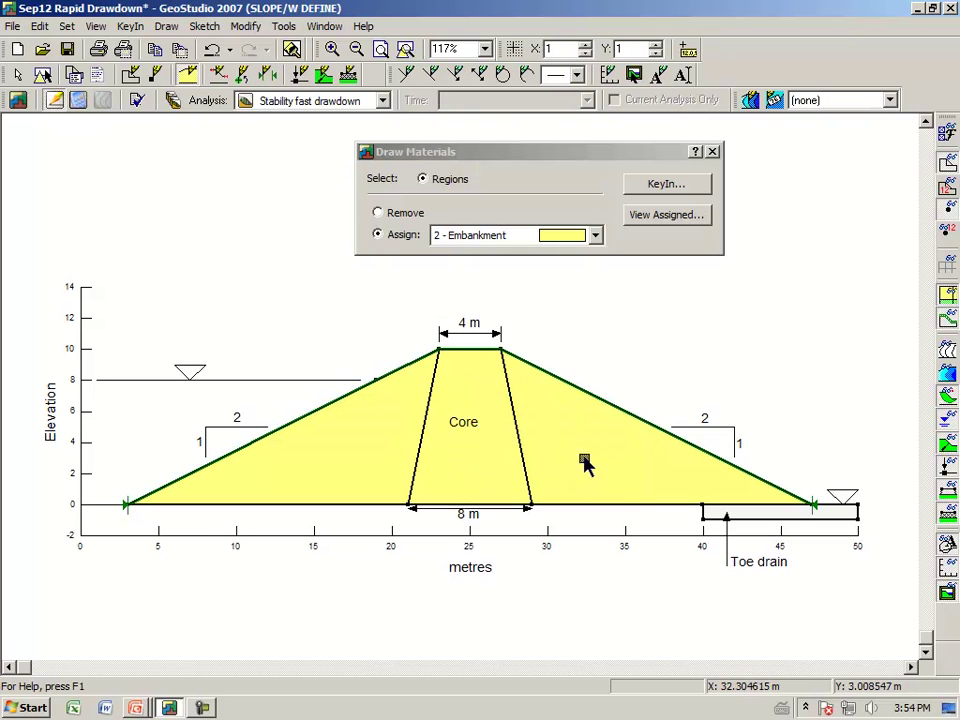
{"action": "left_click", "coordinate": [713, 153]}
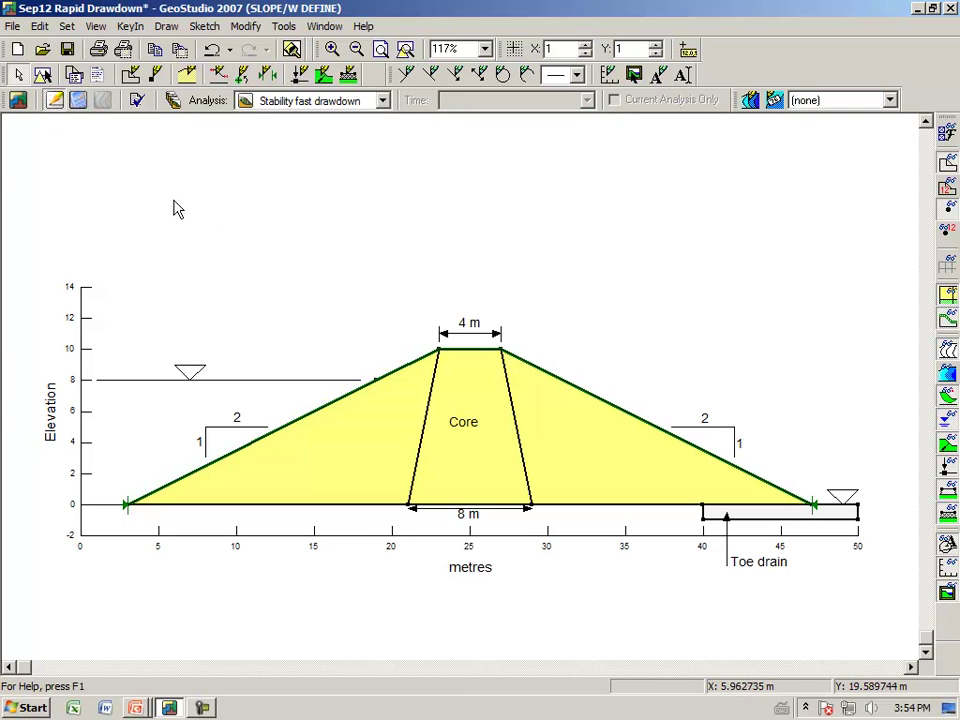
- Draw the slip surface exit range on the upstream slope, x about 3 to 12.7 m, and the entry range across the crest, about 23.1 to 27.2 m
{"action": "left_click", "coordinate": [163, 27]}
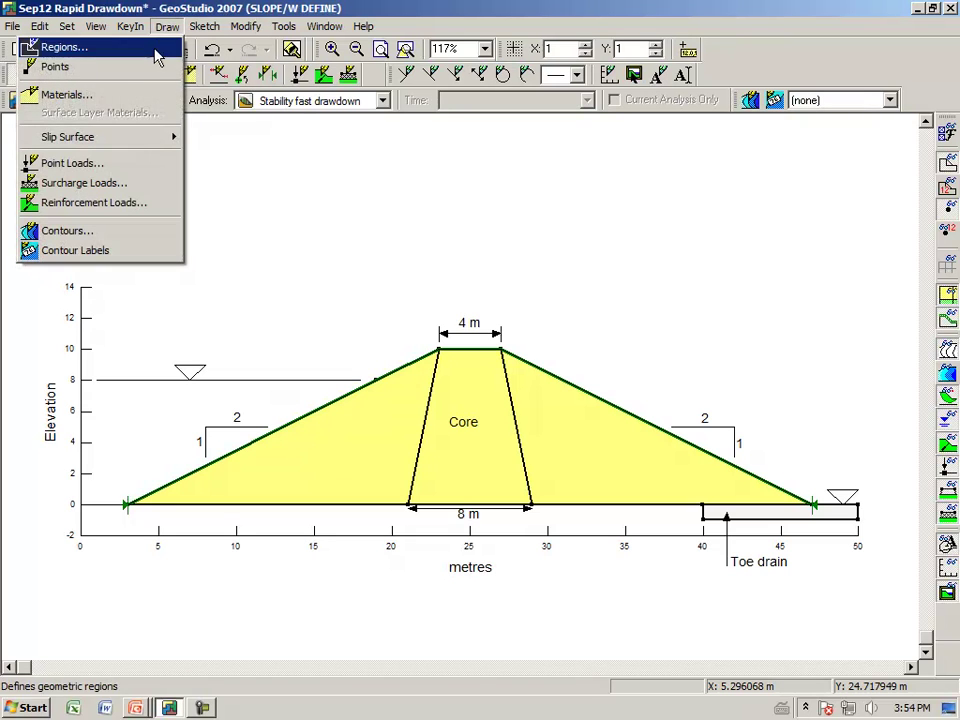
{"action": "mouse_move", "coordinate": [140, 137]}
{"action": "left_click", "coordinate": [240, 137]}
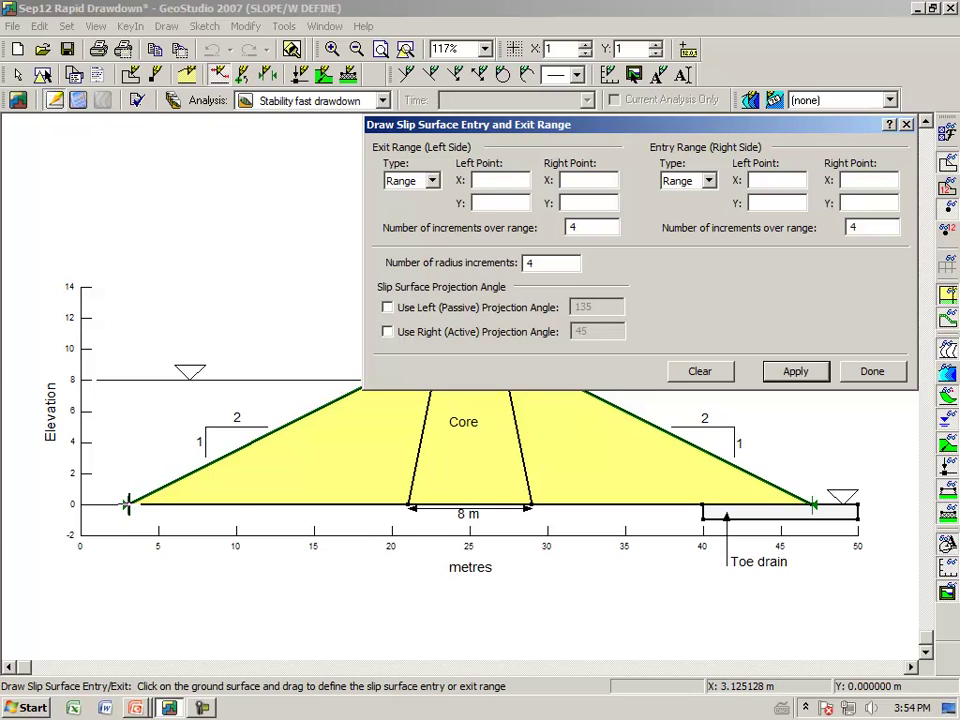
{"action": "left_click_drag", "start_coordinate": [127, 505], "coordinate": [276, 429]}
{"action": "left_click_drag", "start_coordinate": [645, 128], "coordinate": [631, 443]}
{"action": "left_click_drag", "start_coordinate": [437, 349], "coordinate": [505, 352]}
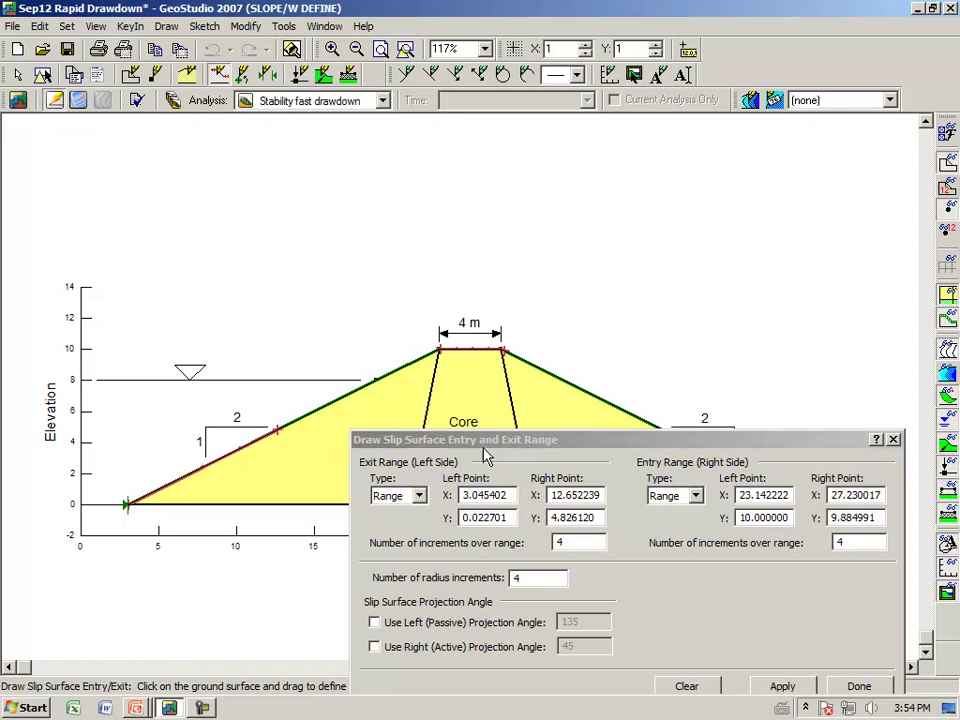
- Set the exit range from point (3, 0) to point (13, 5) with 10 increments over the range
{"action": "left_click_drag", "start_coordinate": [513, 518], "coordinate": [423, 518]}
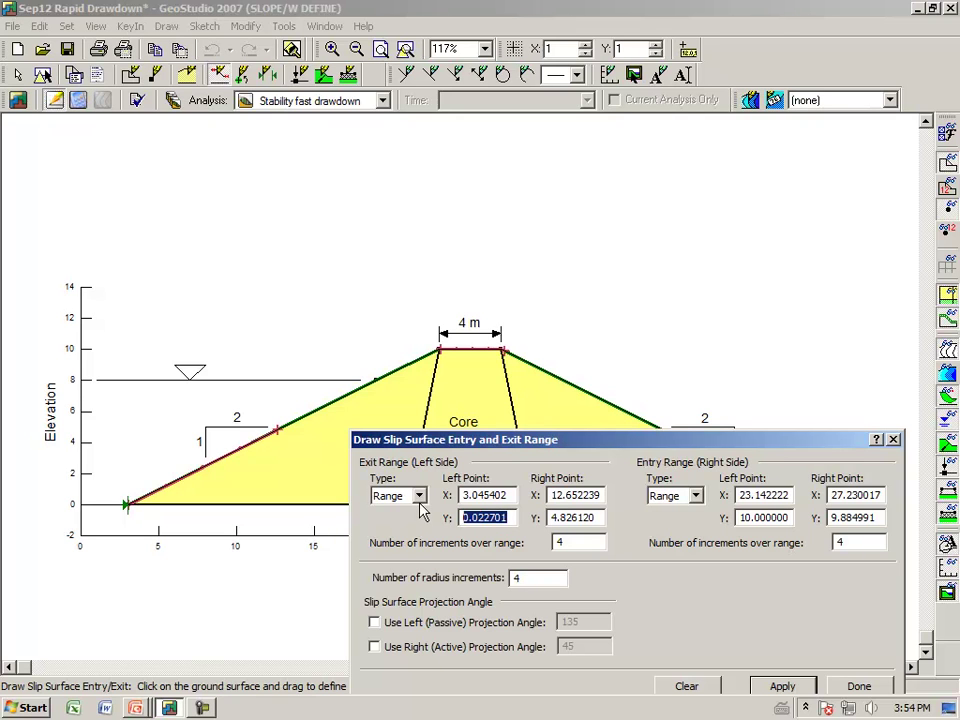
{"action": "type", "text": "0"}
{"action": "key", "text": "Tab"}
{"action": "key", "text": "Tab"}
{"action": "type", "text": "5"}
{"action": "key", "text": "Tab"}
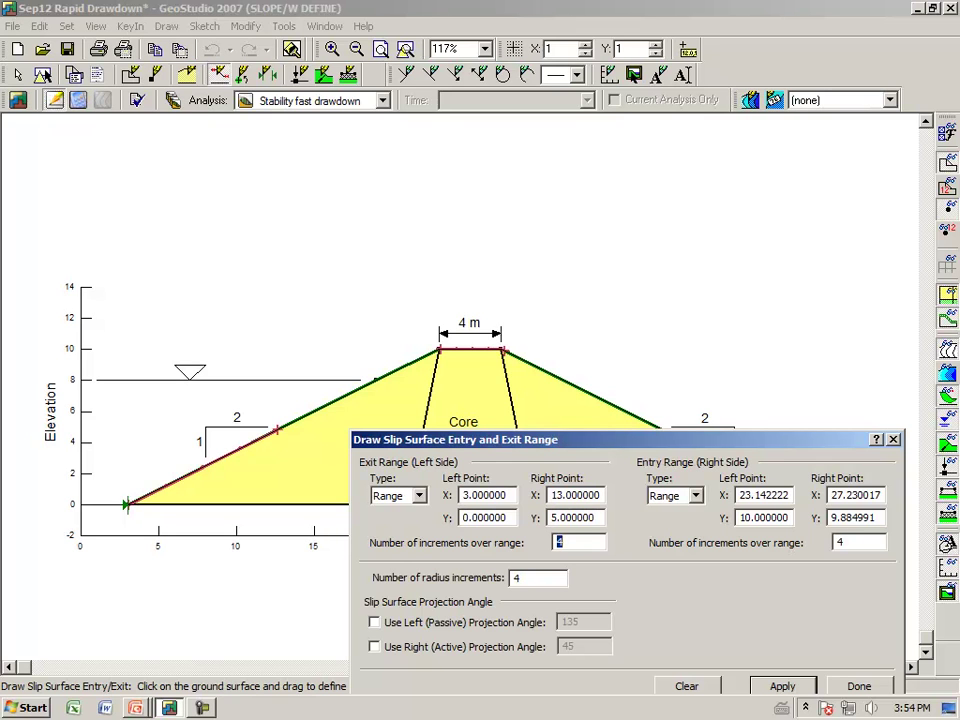
{"action": "type", "text": "10"}
{"action": "key", "text": "Tab"}
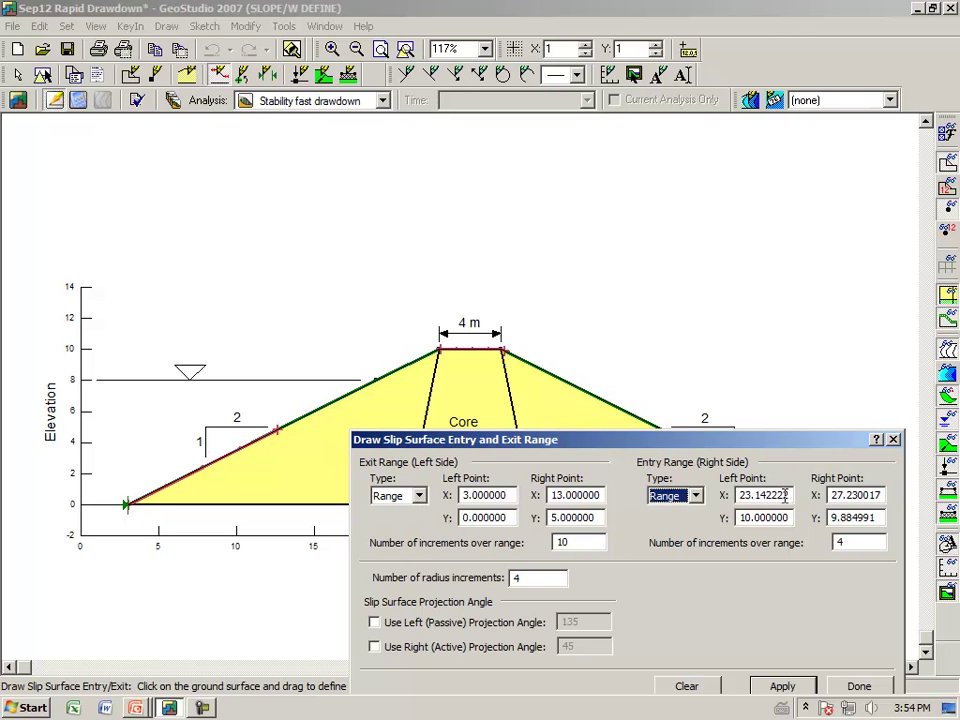
- Set the entry range from point (23, 10) to point (27, 10) with 5 increments over the range
{"action": "key", "text": "Tab"}
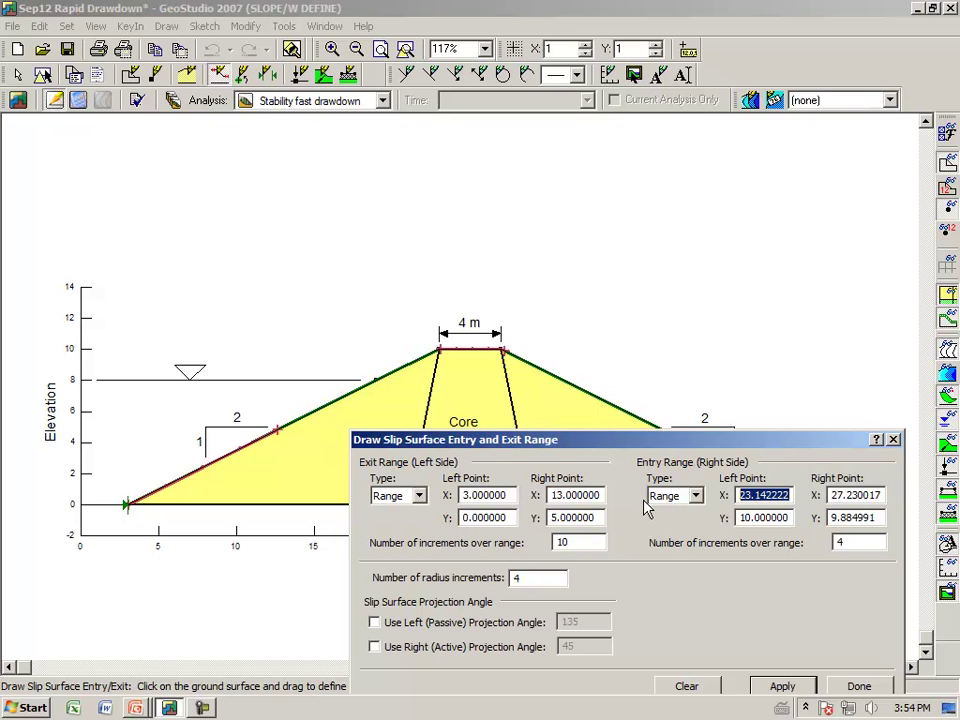
{"action": "type", "text": "23"}
{"action": "left_click", "coordinate": [741, 517]}
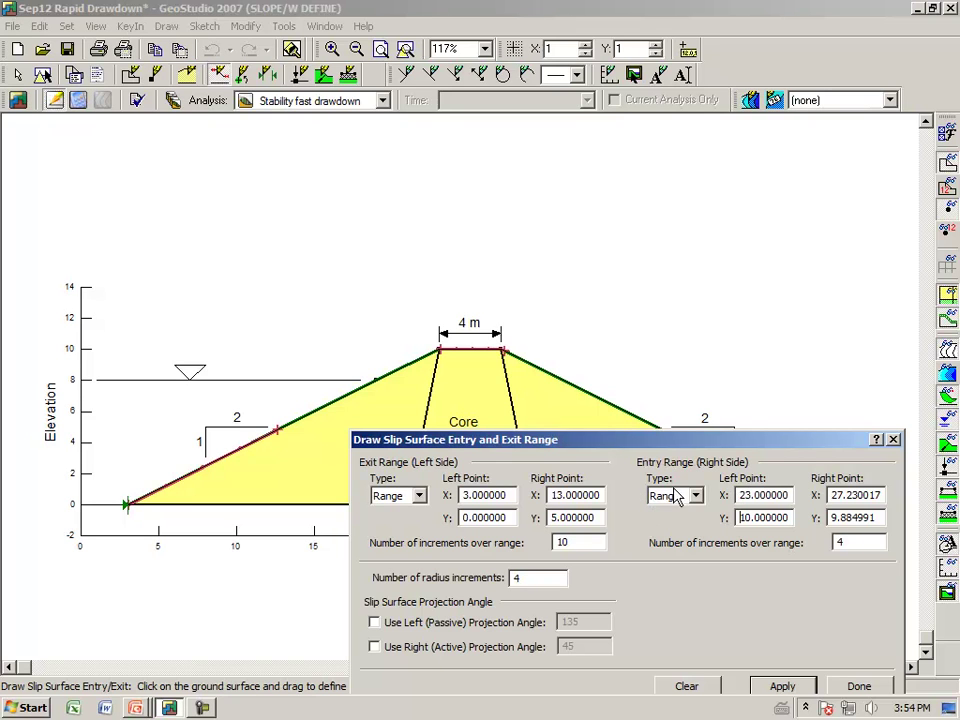
{"action": "key", "text": "Tab"}
{"action": "type", "text": "27"}
{"action": "key", "text": "Tab"}
{"action": "type", "text": "10"}
{"action": "key", "text": "Tab"}
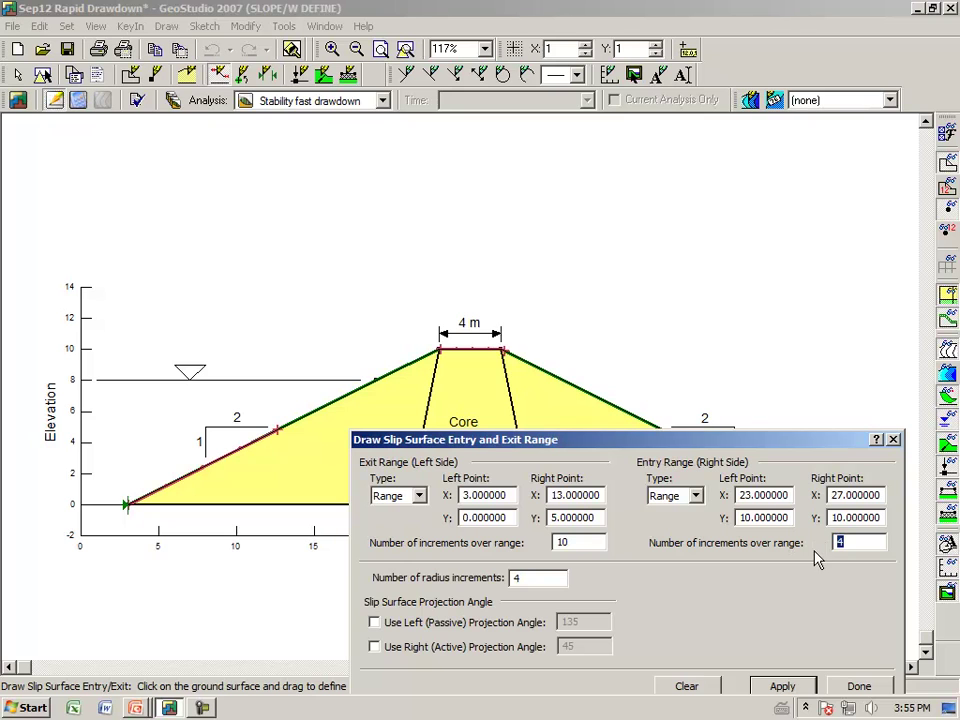
{"action": "type", "text": "5"}
{"action": "key", "text": "Tab"}
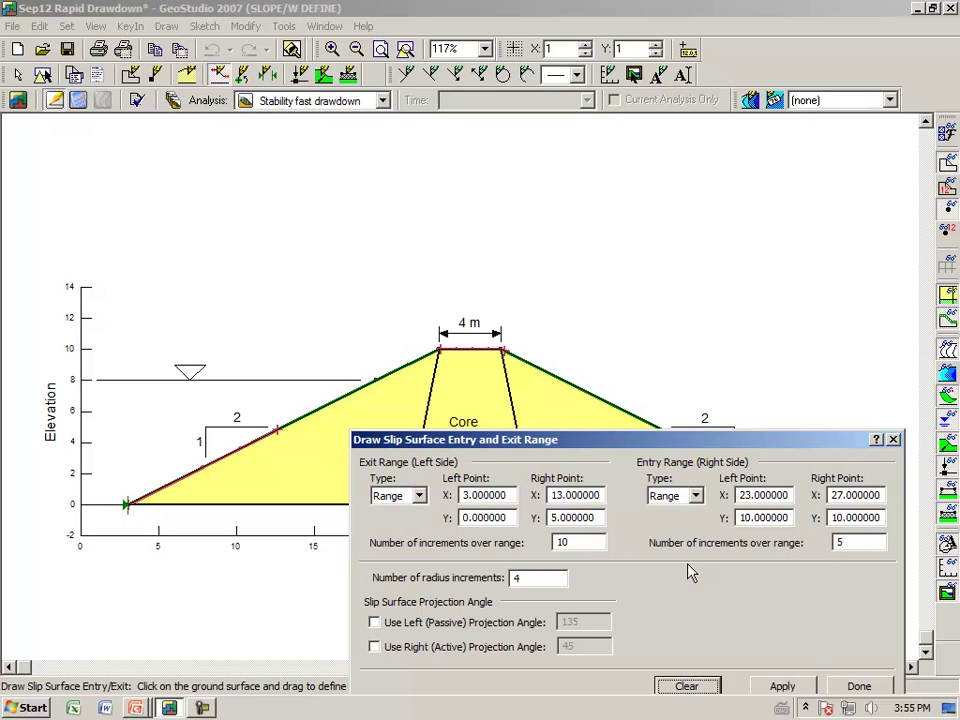
- Set the number of radius increments to 10 and apply the entry and exit range definition
{"action": "left_click_drag", "start_coordinate": [542, 578], "coordinate": [443, 585]}
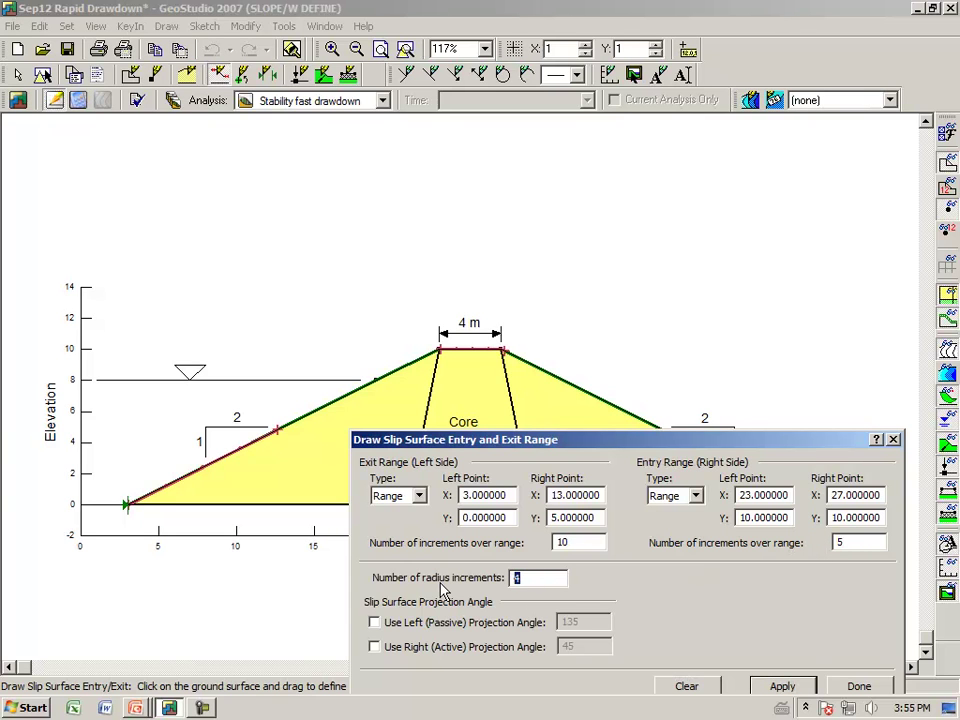
{"action": "type", "text": "10"}
{"action": "key", "text": "Tab"}
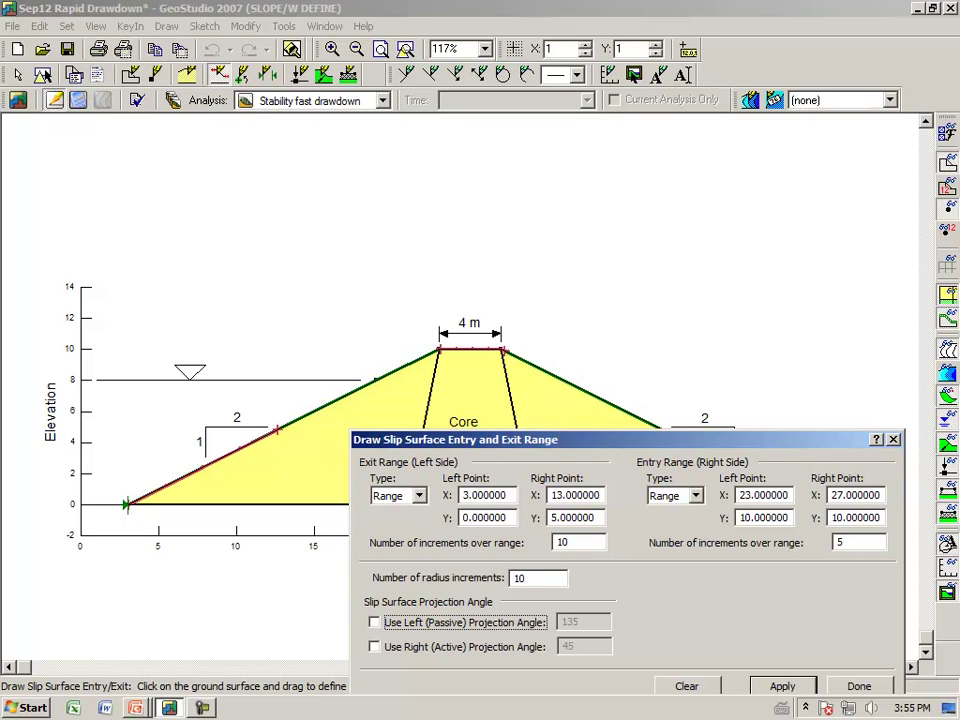
{"action": "left_click", "coordinate": [781, 688]}
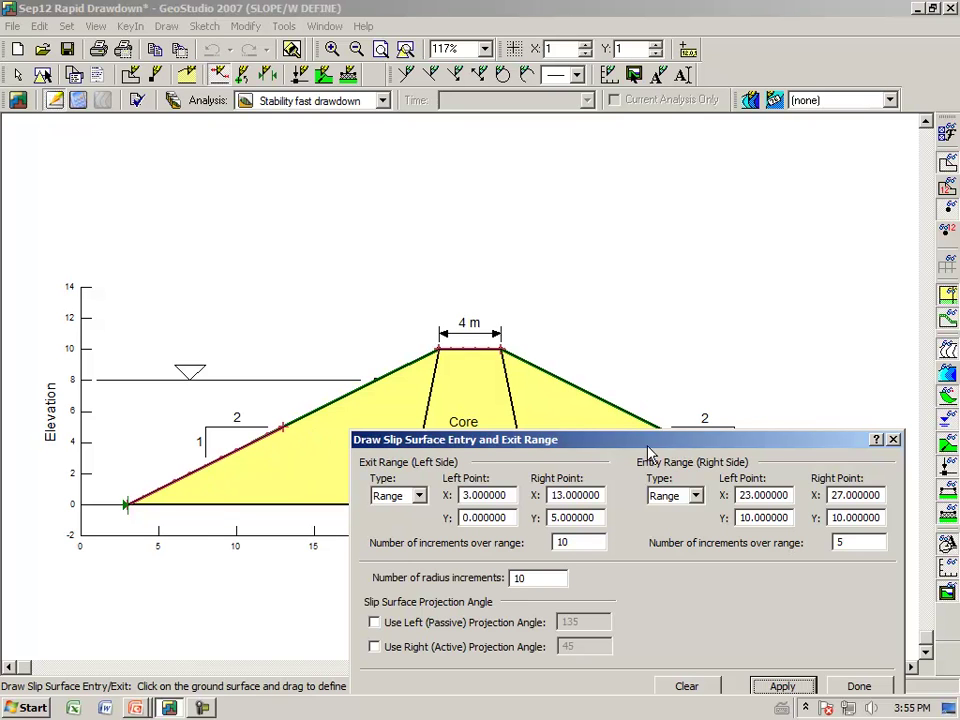
{"action": "left_click_drag", "start_coordinate": [645, 447], "coordinate": [574, 282]}
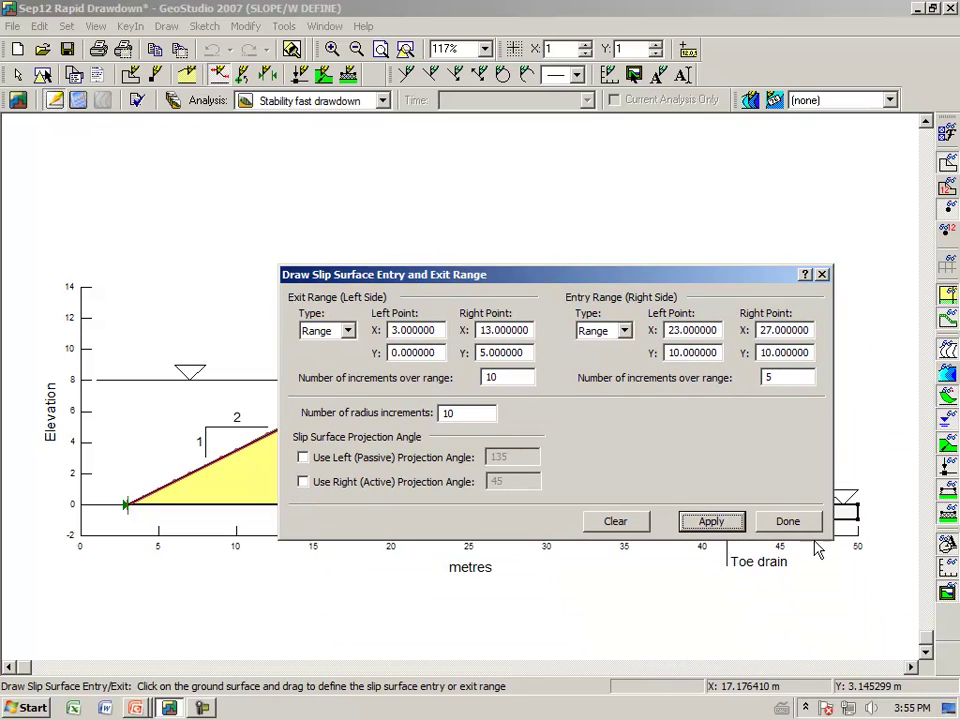
{"action": "left_click", "coordinate": [789, 522]}
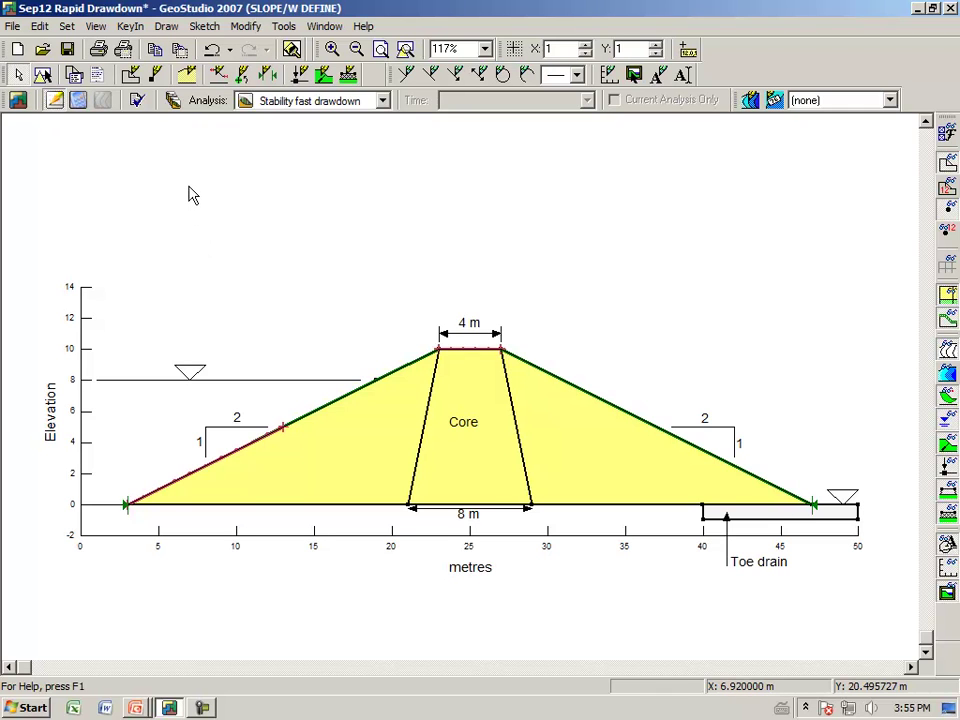
- Verify the stability analysis data for errors and warnings
{"action": "left_click", "coordinate": [138, 100]}
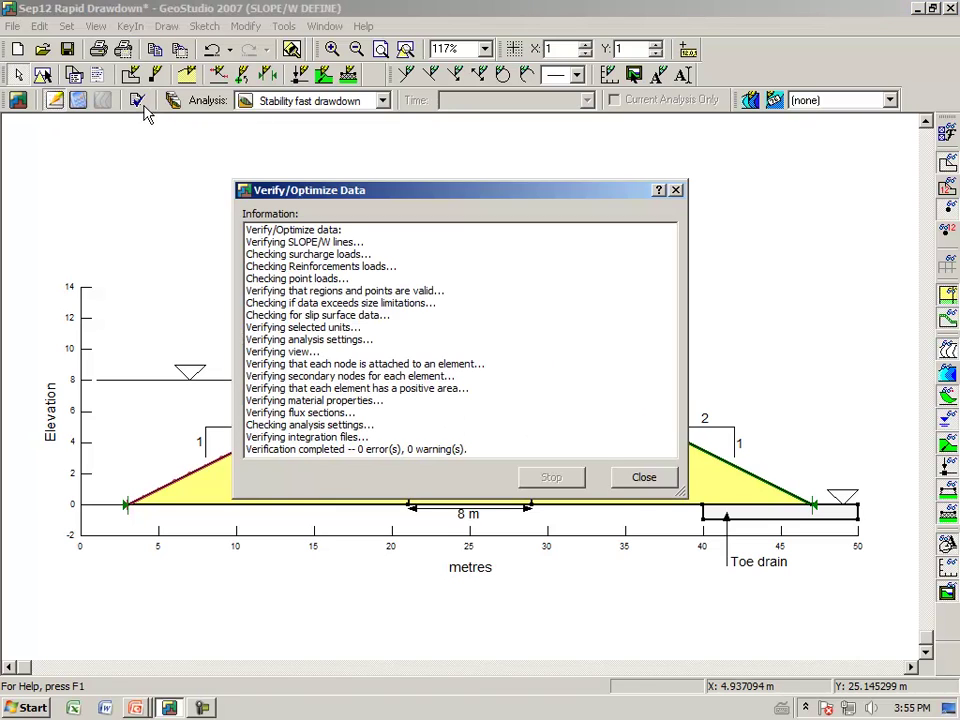
{"action": "left_click", "coordinate": [642, 479]}
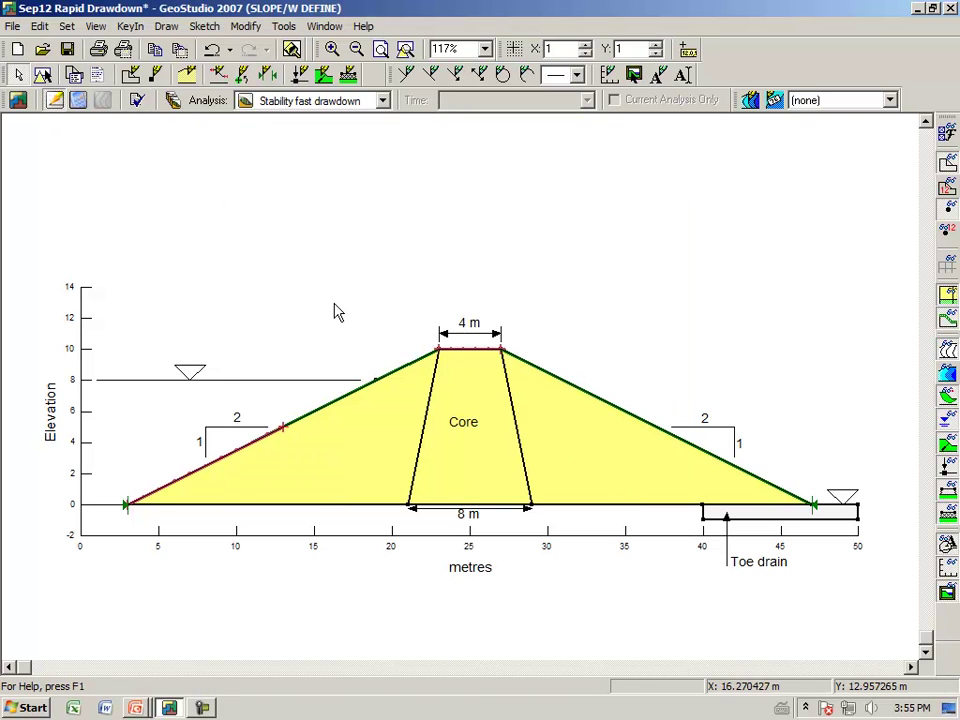
- Solve all three analyses together: the initial steady-state, the instantaneous drawdown and the fast drawdown stability analysis
{"action": "left_click", "coordinate": [78, 101]}
{"action": "left_click", "coordinate": [452, 393]}
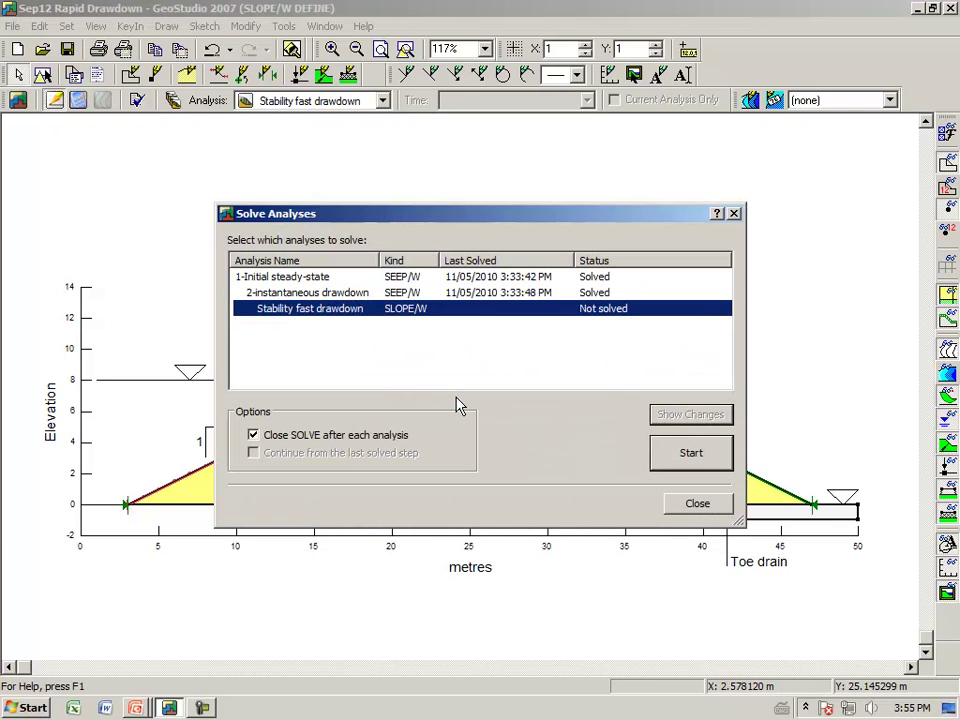
{"action": "right_click", "coordinate": [459, 318]}
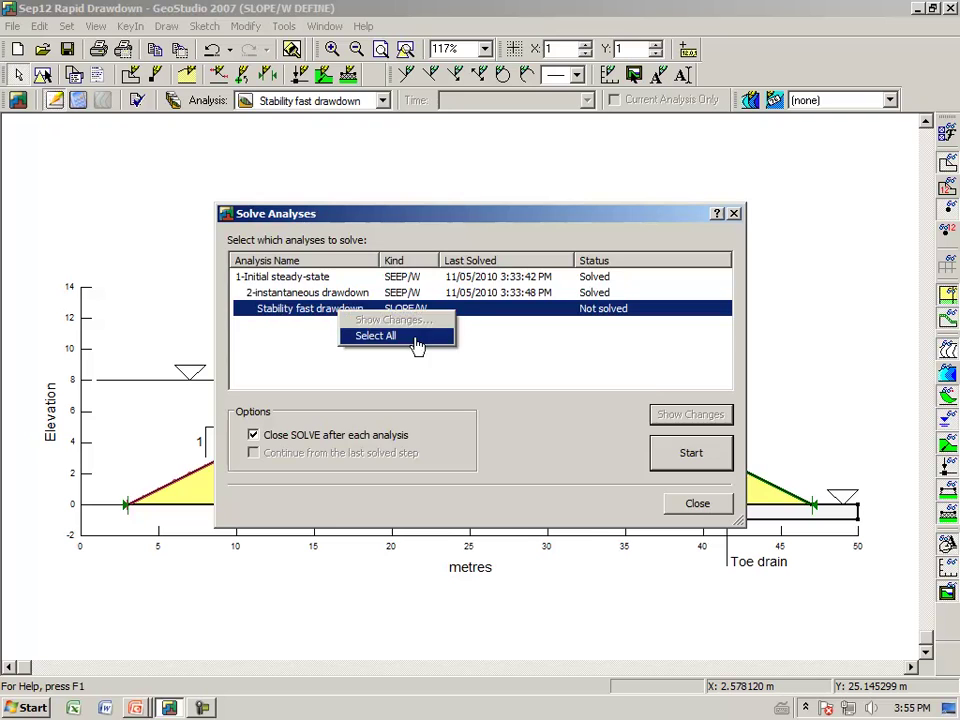
{"action": "left_click", "coordinate": [418, 338]}
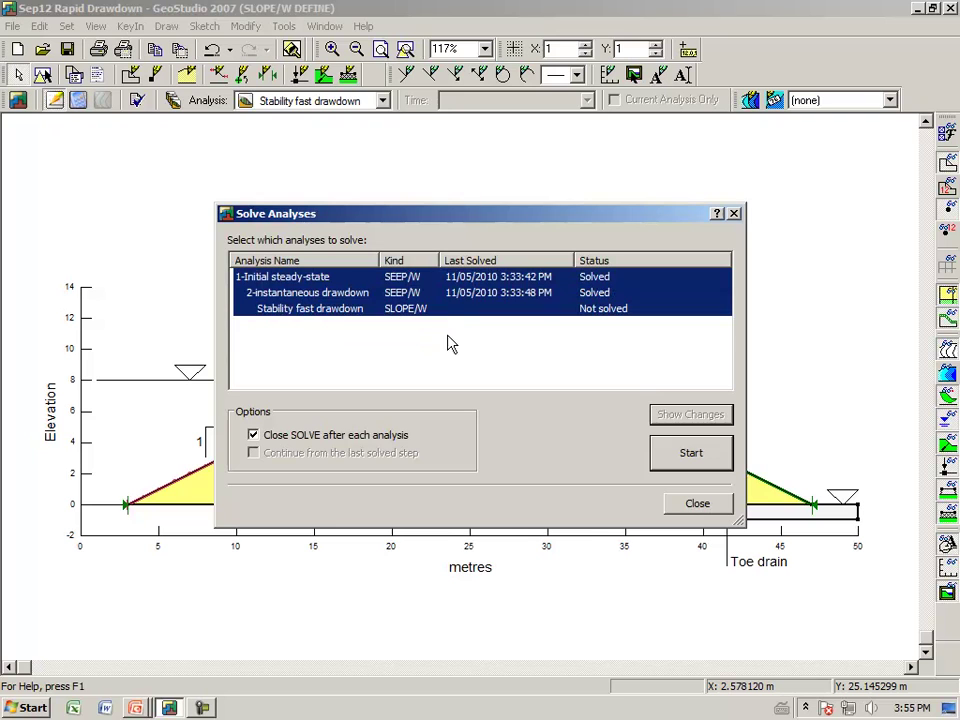
{"action": "left_click", "coordinate": [688, 455]}
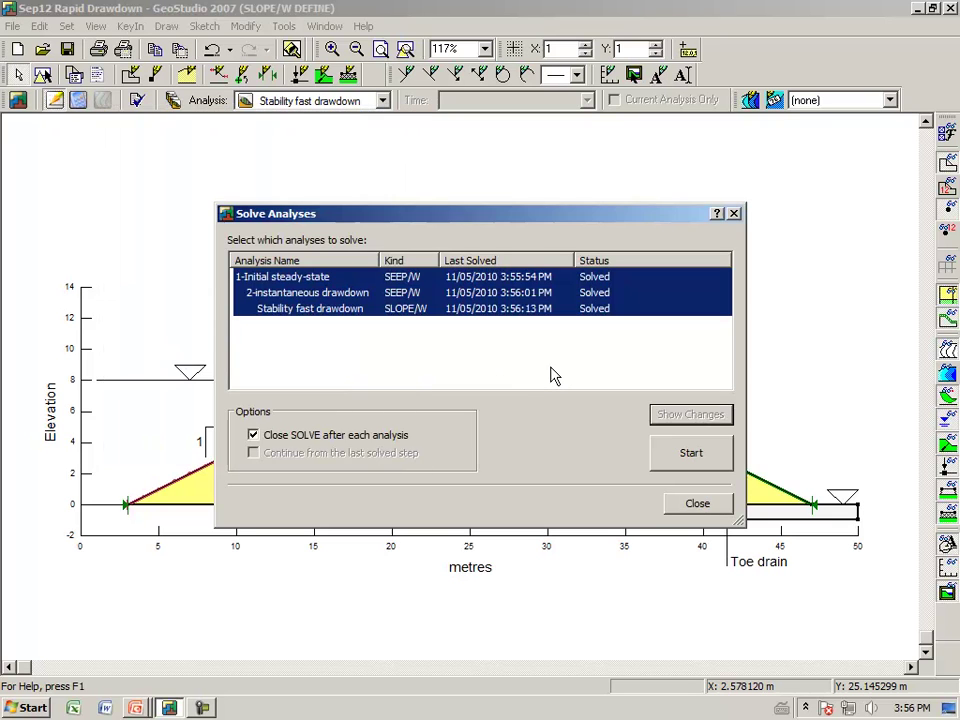
{"action": "left_click", "coordinate": [705, 504]}
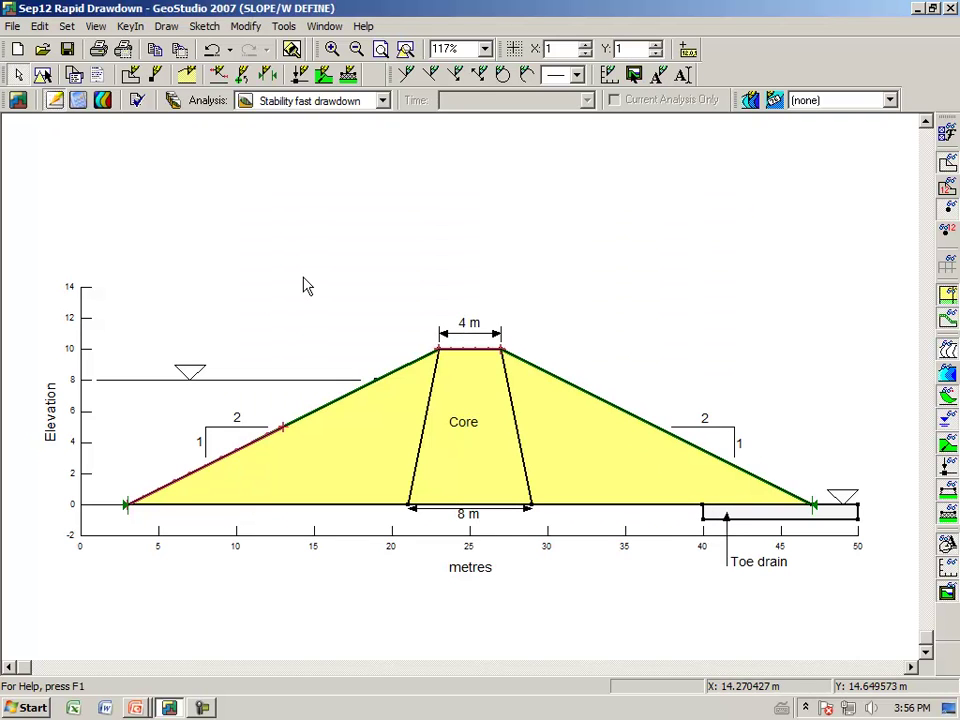
- View the stability results with the critical slip surface at the 0.25 days time step
{"action": "left_click", "coordinate": [104, 101]}
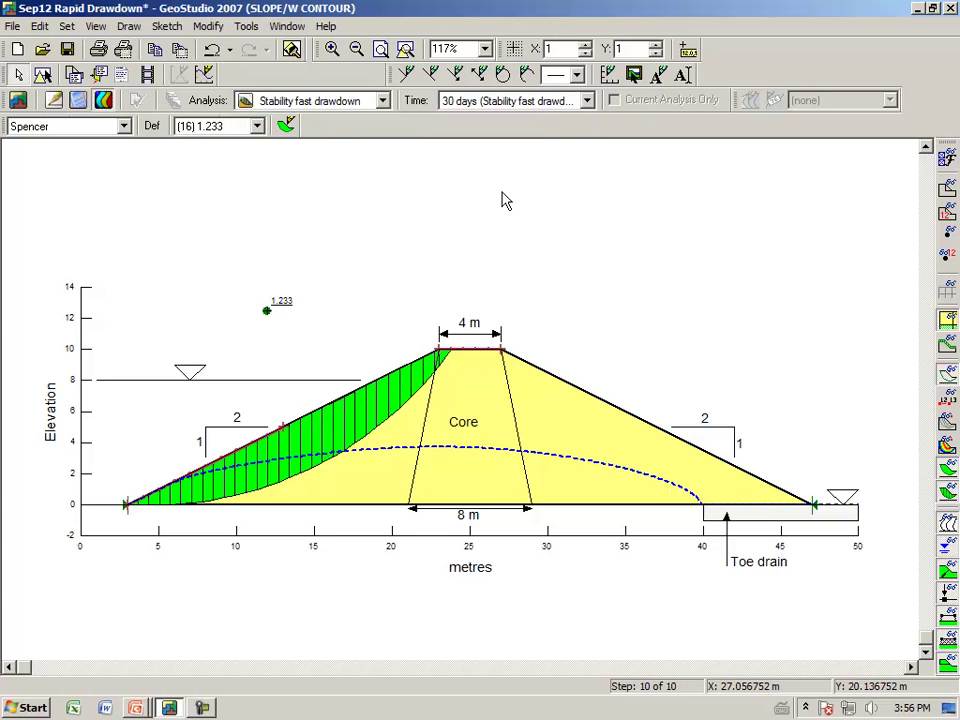
{"action": "left_click", "coordinate": [587, 101]}
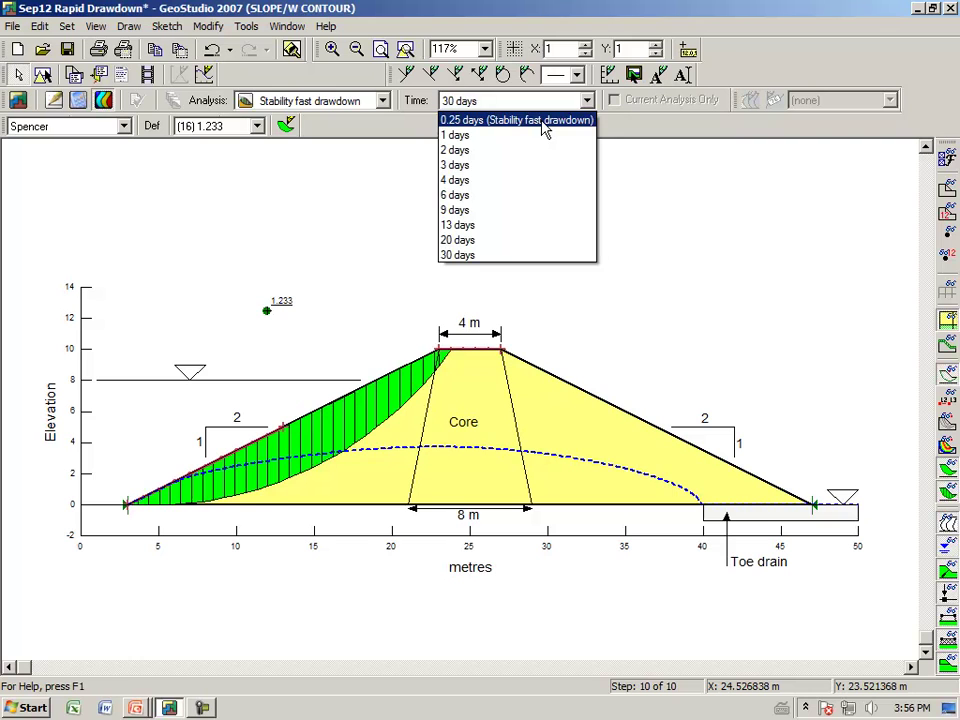
{"action": "left_click", "coordinate": [545, 120]}
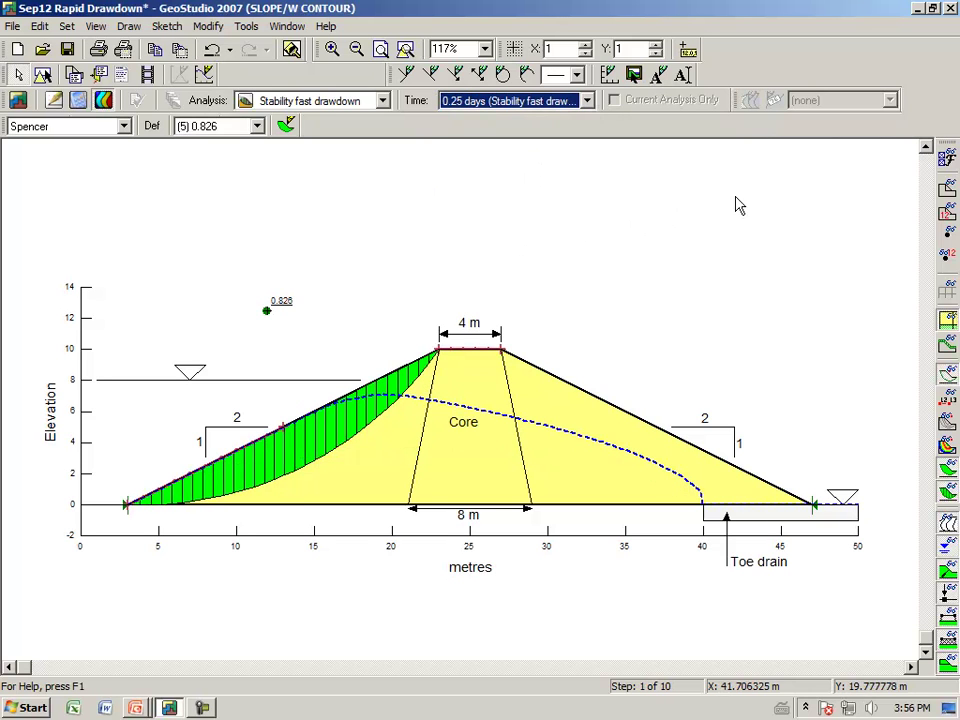
- Set the font size of the factor of safety label to 20 in the display preferences
{"action": "left_click", "coordinate": [946, 158]}
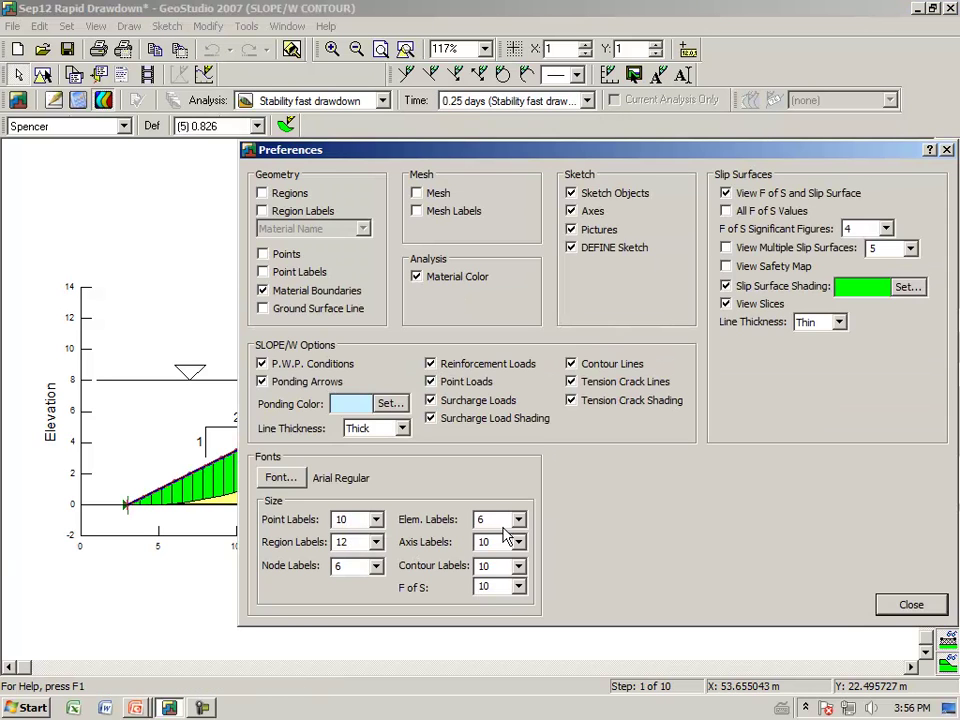
{"action": "left_click", "coordinate": [518, 587]}
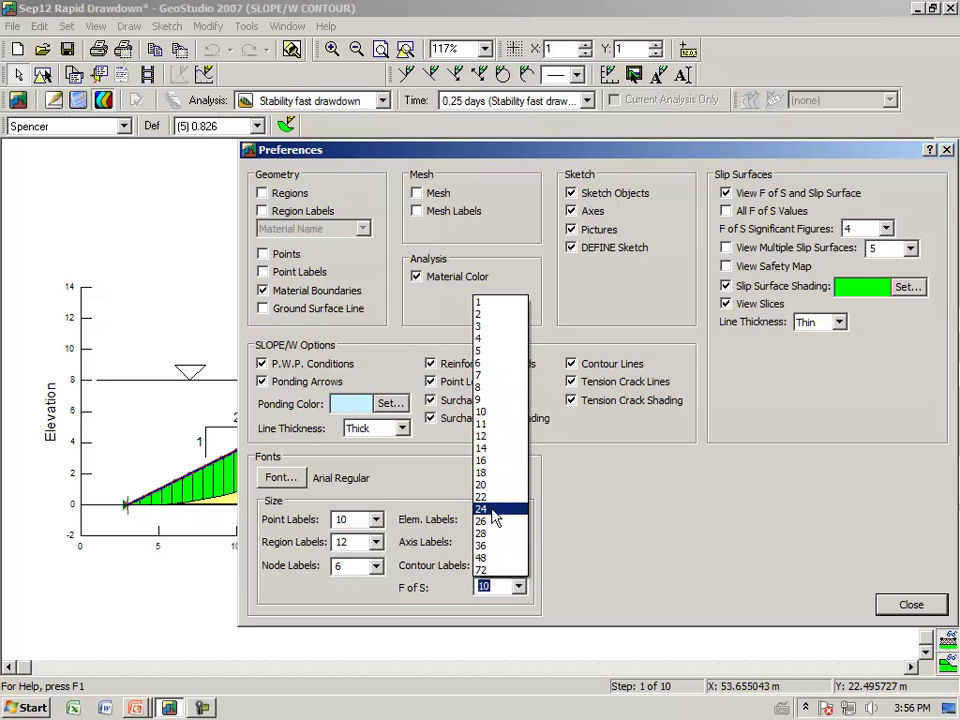
{"action": "left_click", "coordinate": [490, 485]}
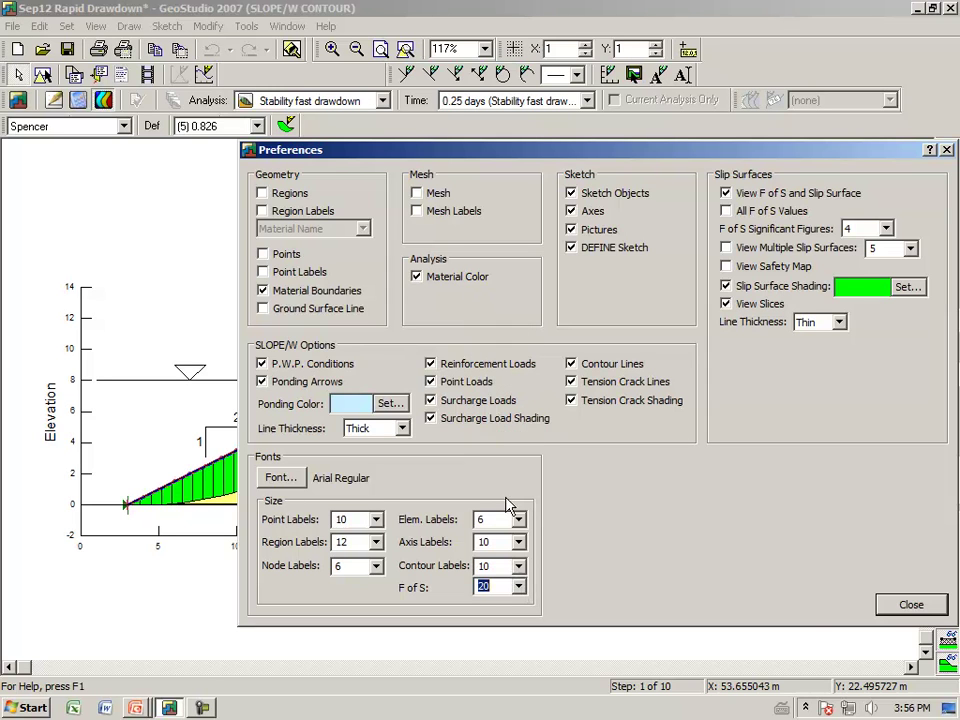
{"action": "left_click", "coordinate": [905, 605]}
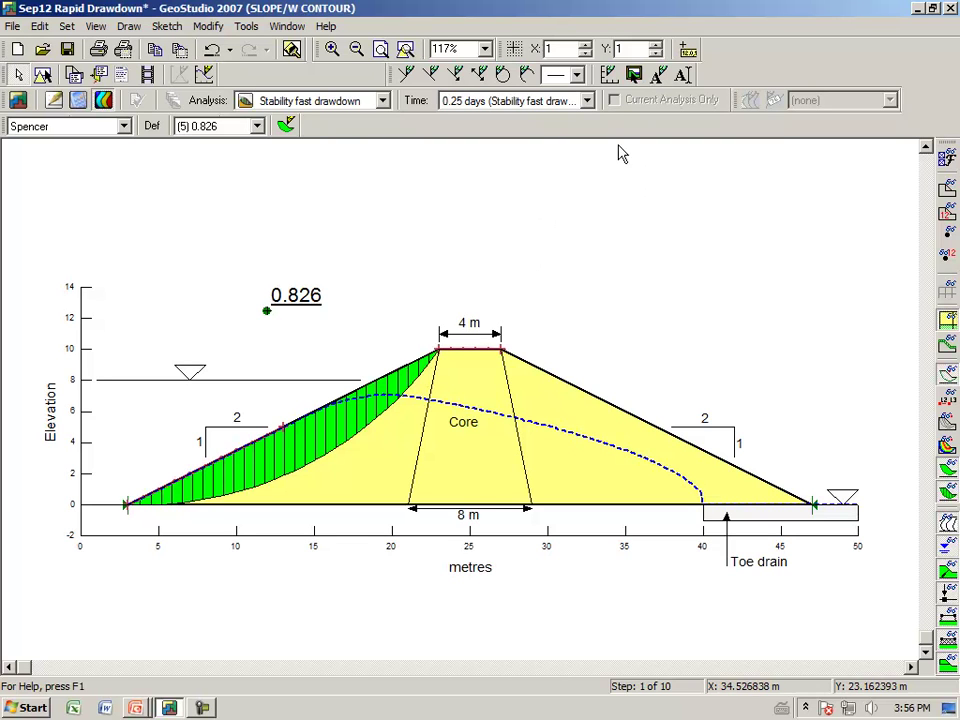
- Step through the saved times from 0.25 to 30 days and examine the factor of safety, slip surface and water table at each
{"action": "left_click", "coordinate": [587, 102]}
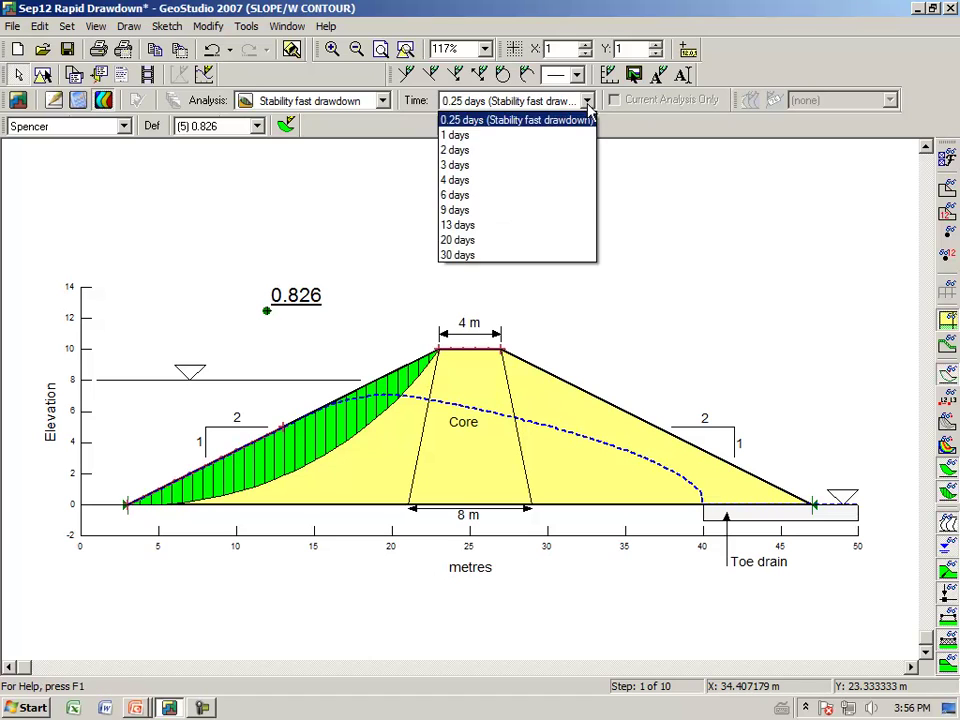
{"action": "left_click", "coordinate": [505, 122]}
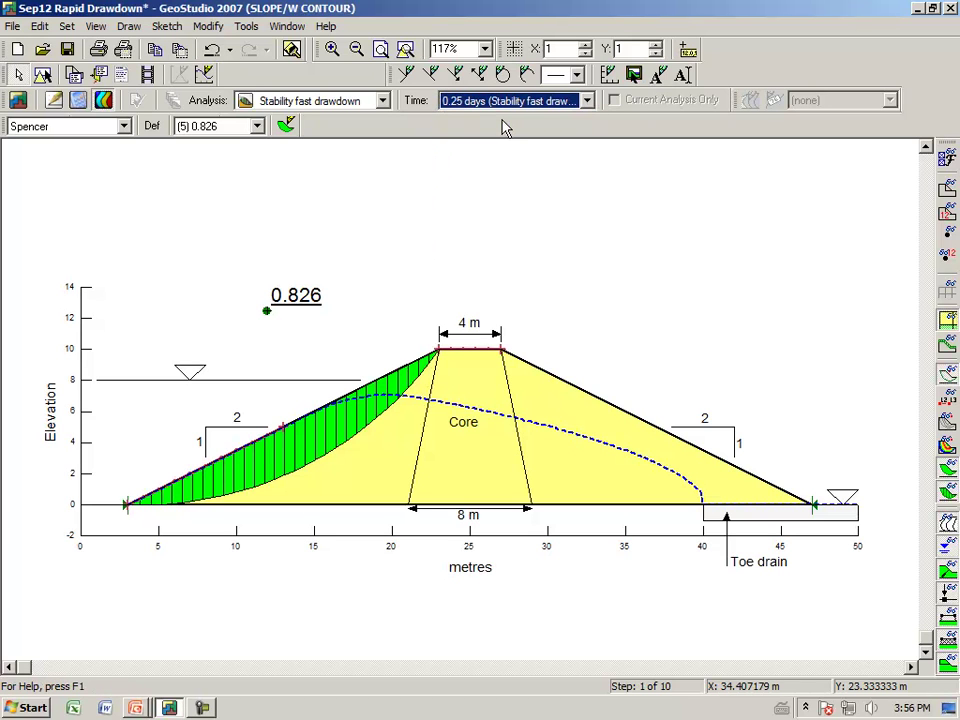
{"action": "key", "text": "Down"}
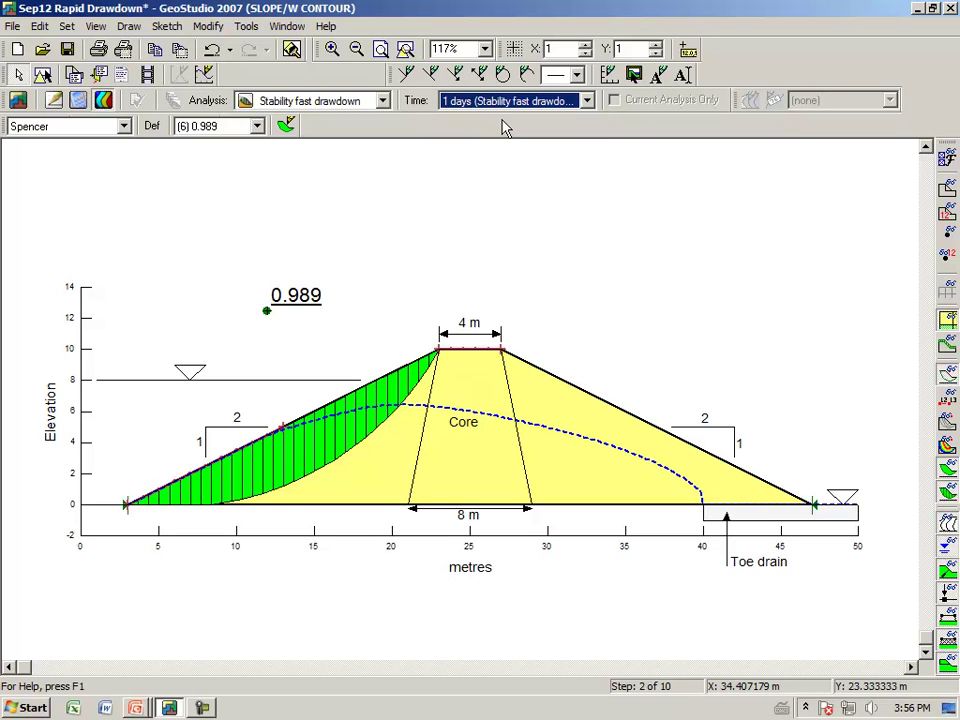
{"action": "key", "text": "Down"}
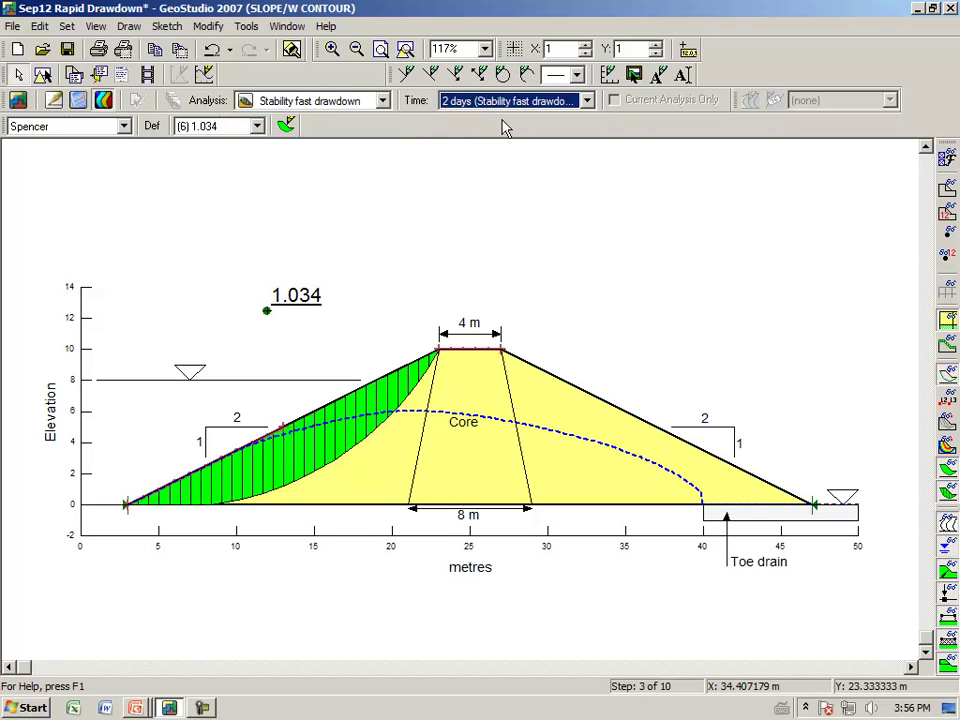
{"action": "key", "text": "Down"}
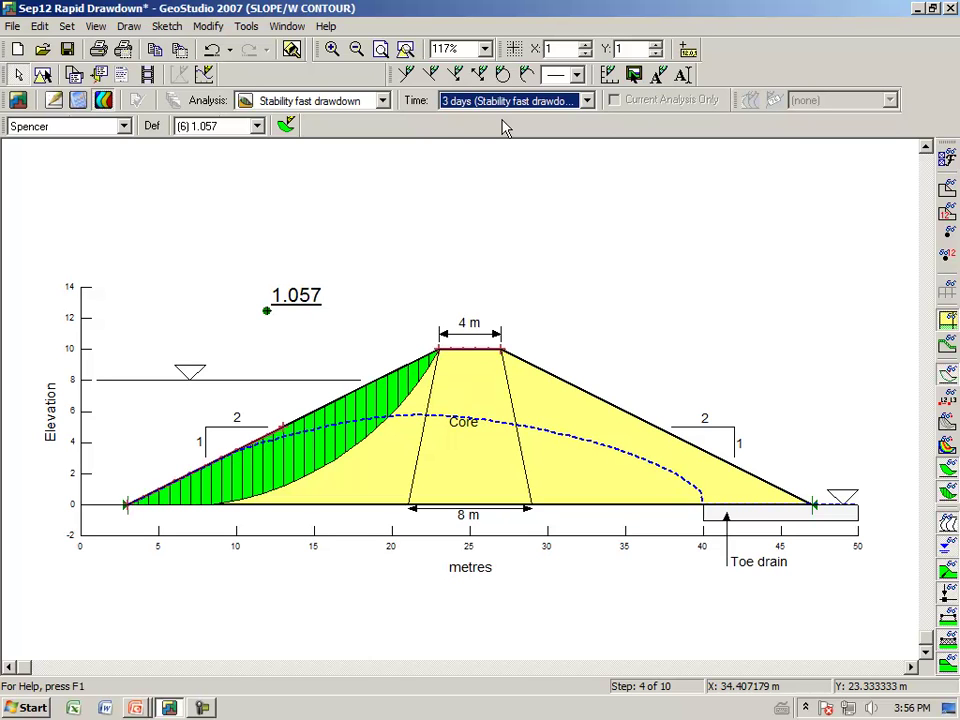
{"action": "key", "text": "Down"}
{"action": "key", "text": "Down"}
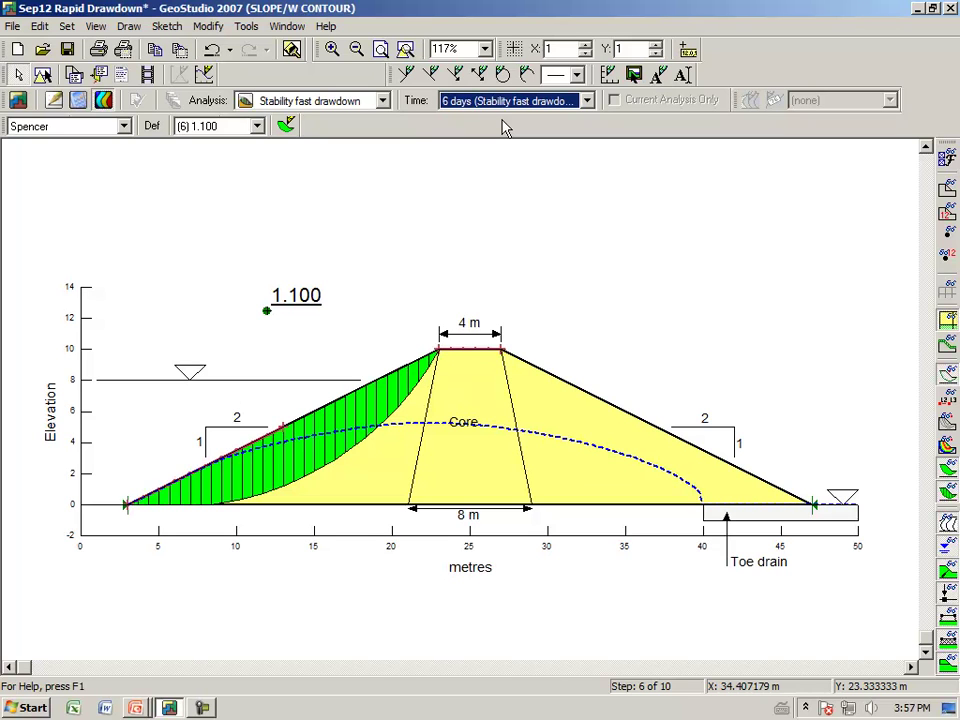
{"action": "key", "text": "Down"}
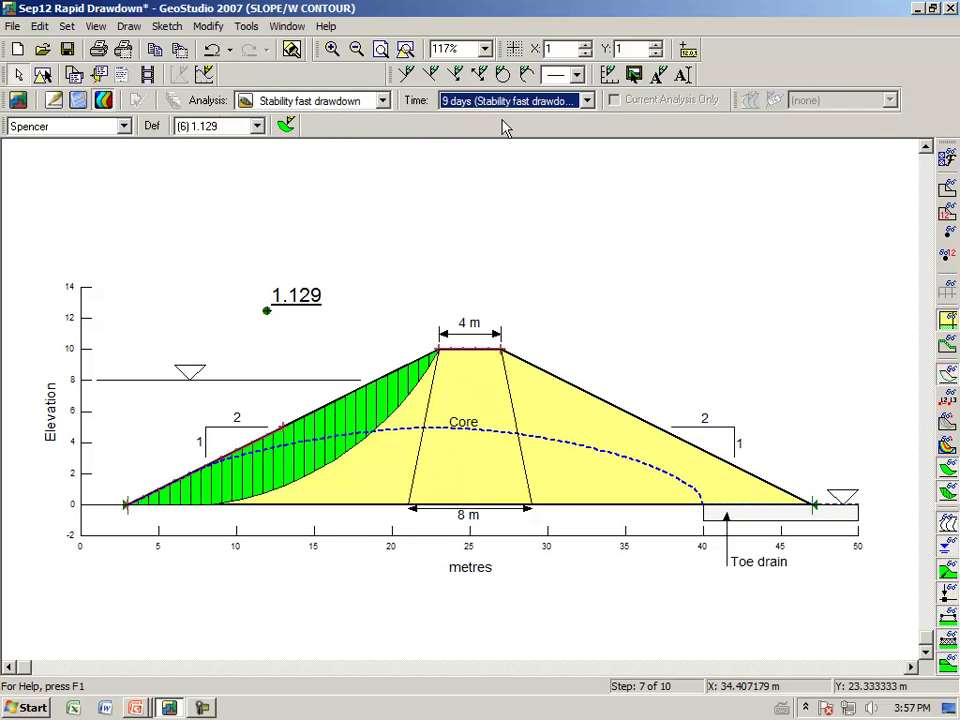
{"action": "key", "text": "Down"}
{"action": "key", "text": "Down"}
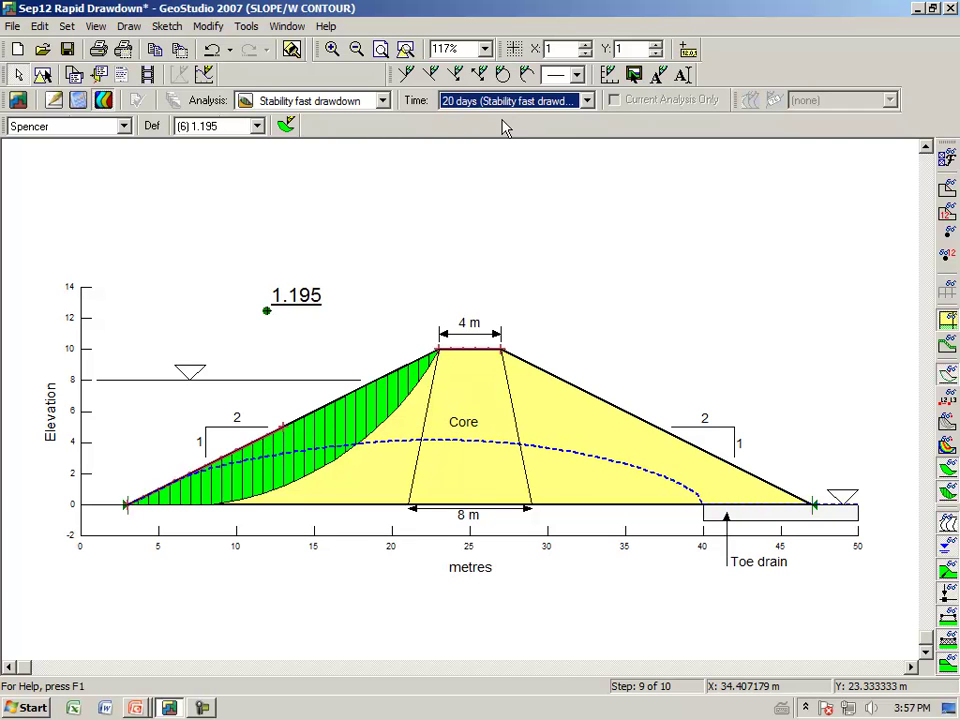
{"action": "key", "text": "Down"}
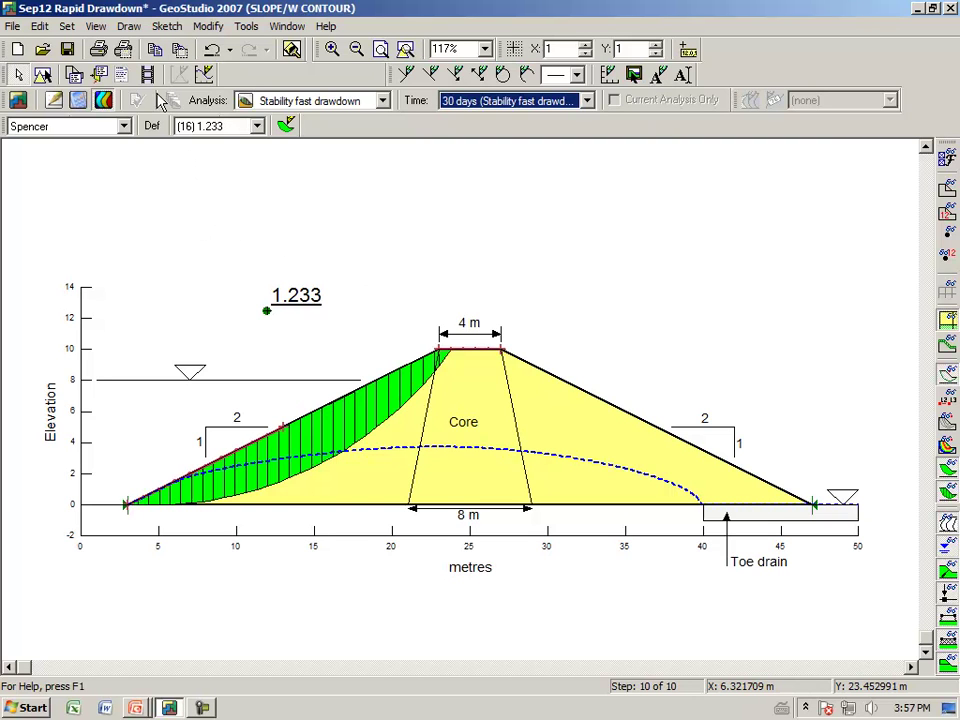
{"action": "left_click", "coordinate": [128, 26]}
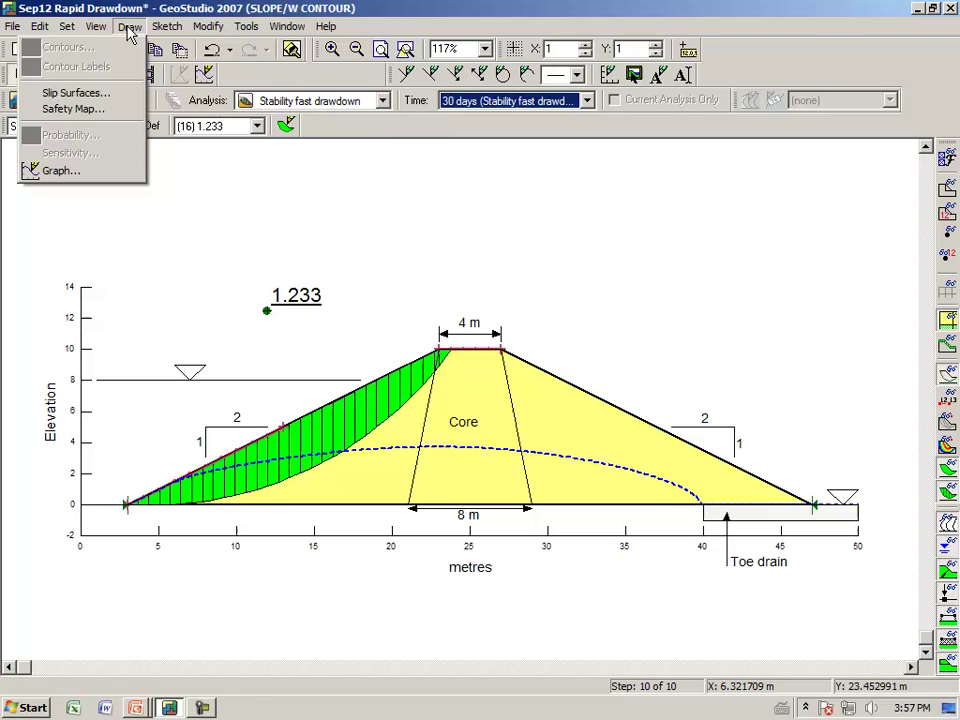
{"action": "left_click", "coordinate": [107, 94]}
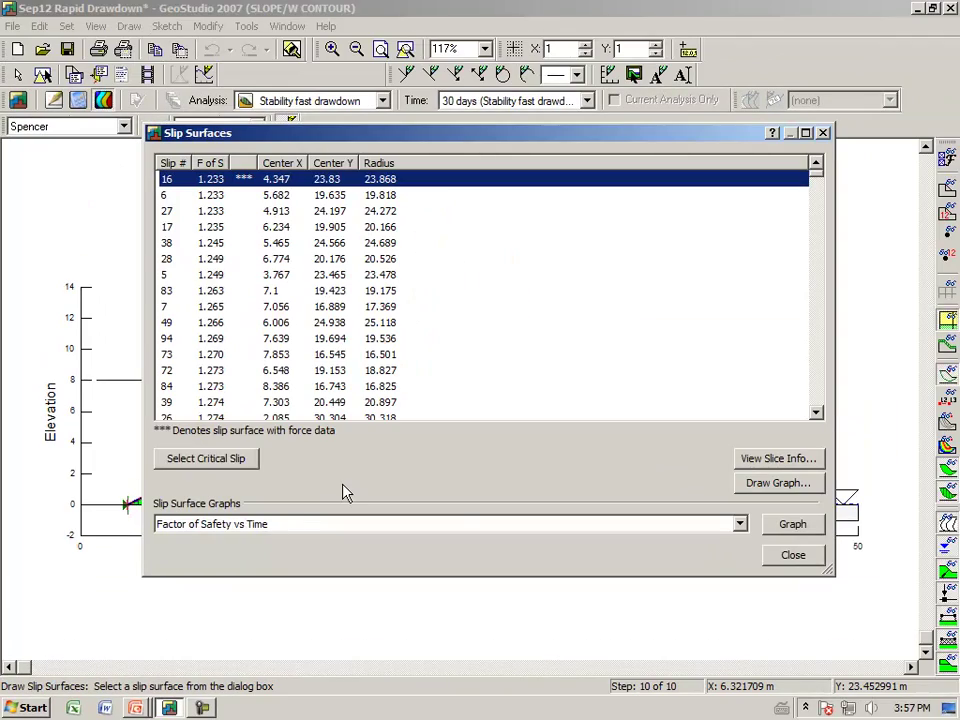
{"action": "key", "text": "Escape"}
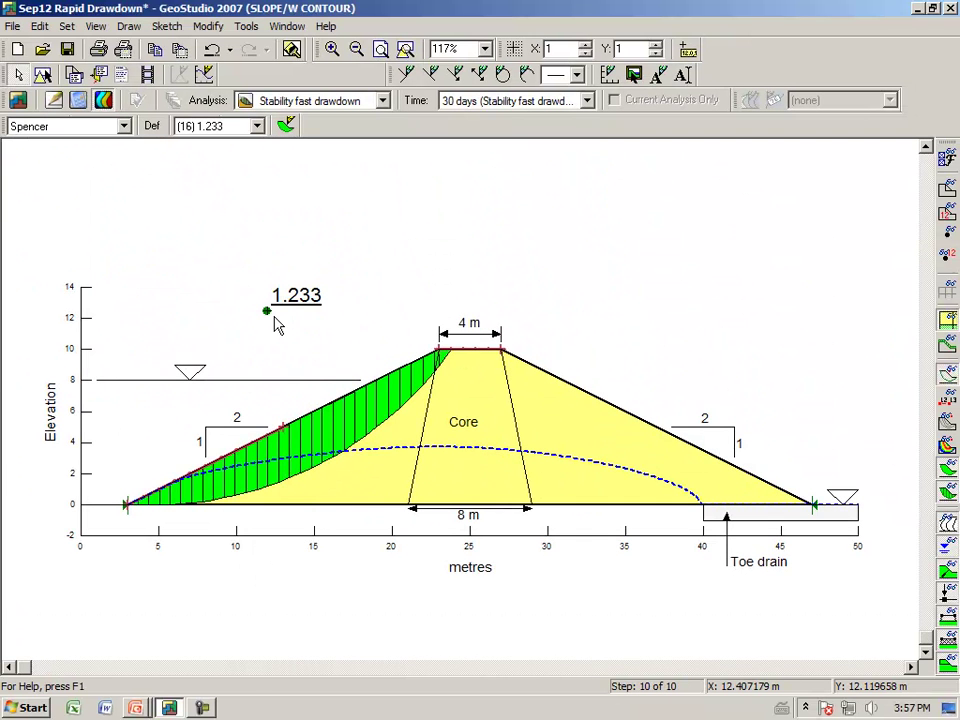
- Plot the Factor of Safety vs Time graph for critical slip surface 16
{"action": "left_click", "coordinate": [129, 27]}
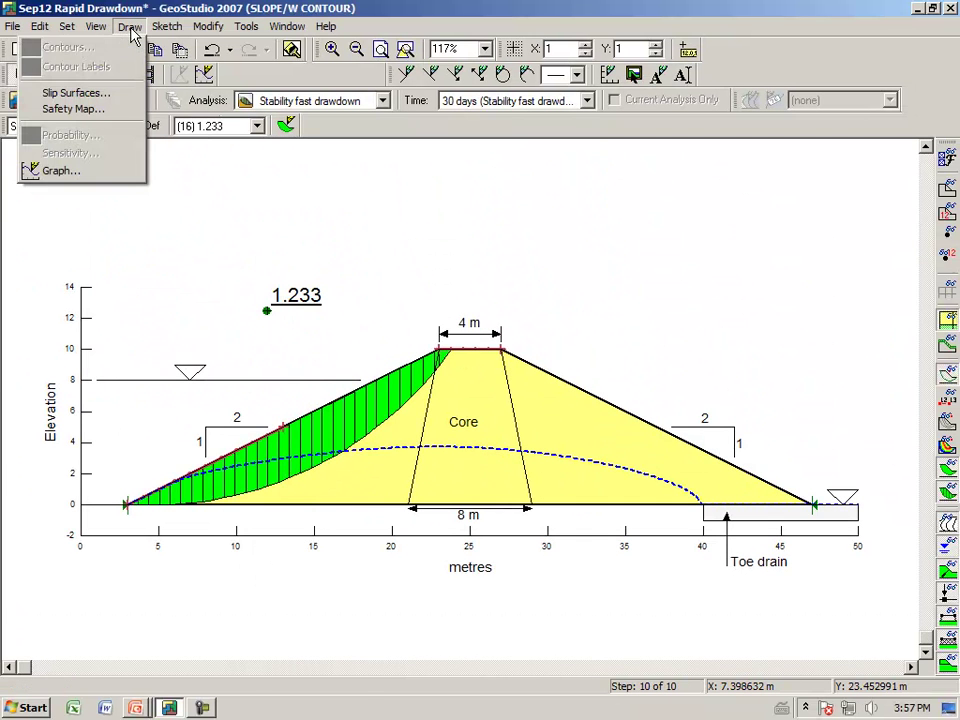
{"action": "left_click", "coordinate": [112, 95]}
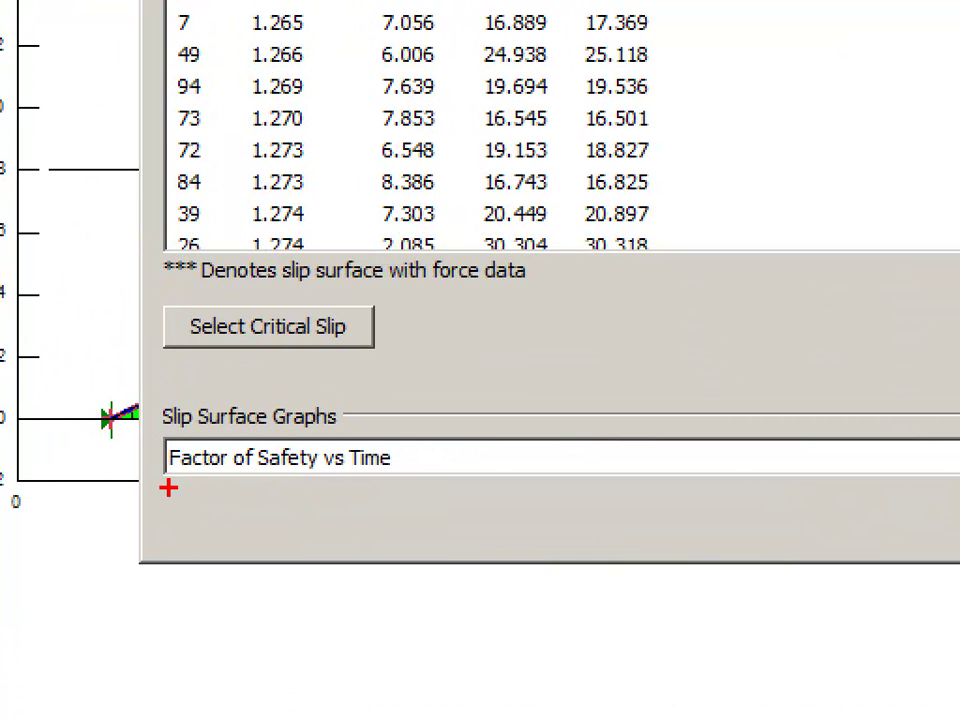
{"action": "left_click_drag", "start_coordinate": [258, 484], "coordinate": [376, 486]}
{"action": "mouse_move", "coordinate": [403, 442]}
{"action": "left_mouse_down"}
{"action": "mouse_move", "coordinate": [220, 436]}
{"action": "mouse_move", "coordinate": [150, 448]}
{"action": "mouse_move", "coordinate": [185, 493]}
{"action": "left_mouse_up"}
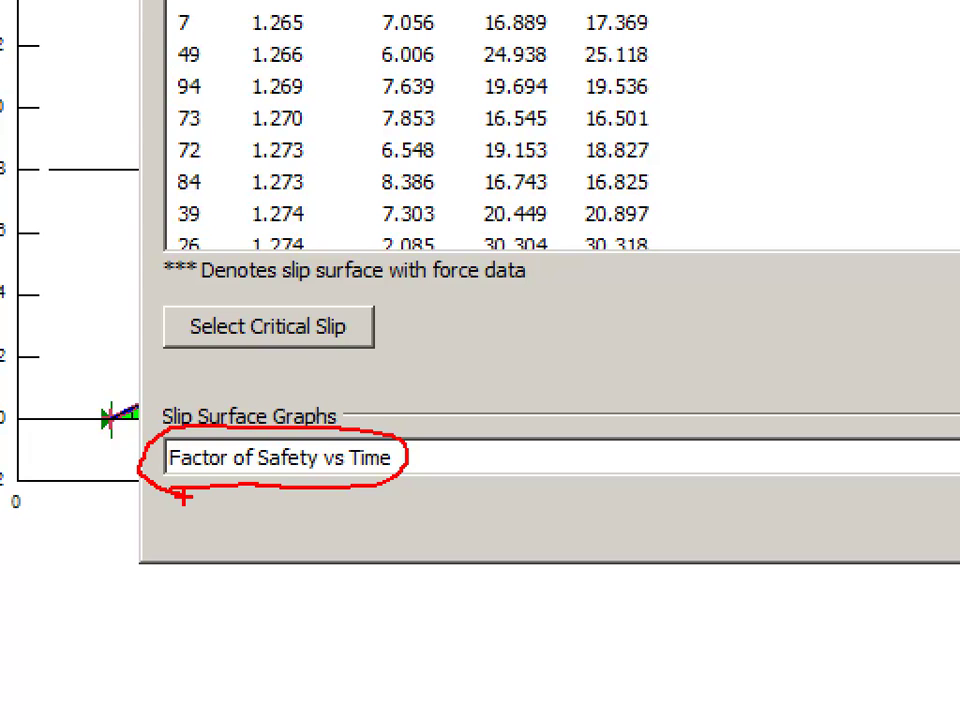
{"action": "key", "text": "Escape"}
{"action": "left_click", "coordinate": [796, 524]}
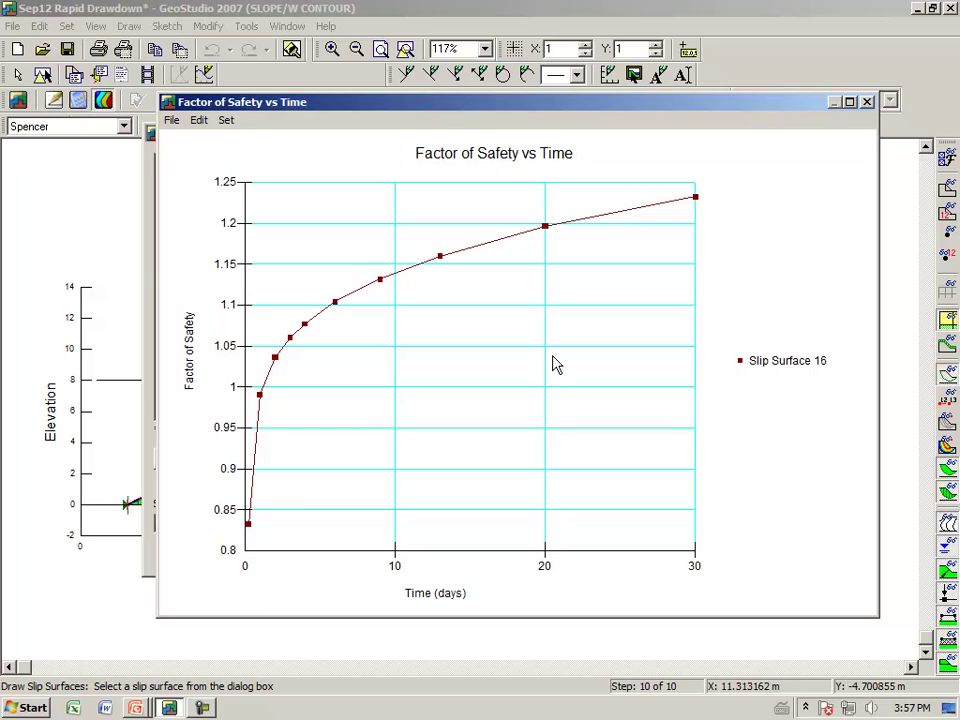
- Hide the legend on the Factor of Safety vs Time graph
{"action": "left_click", "coordinate": [227, 122]}
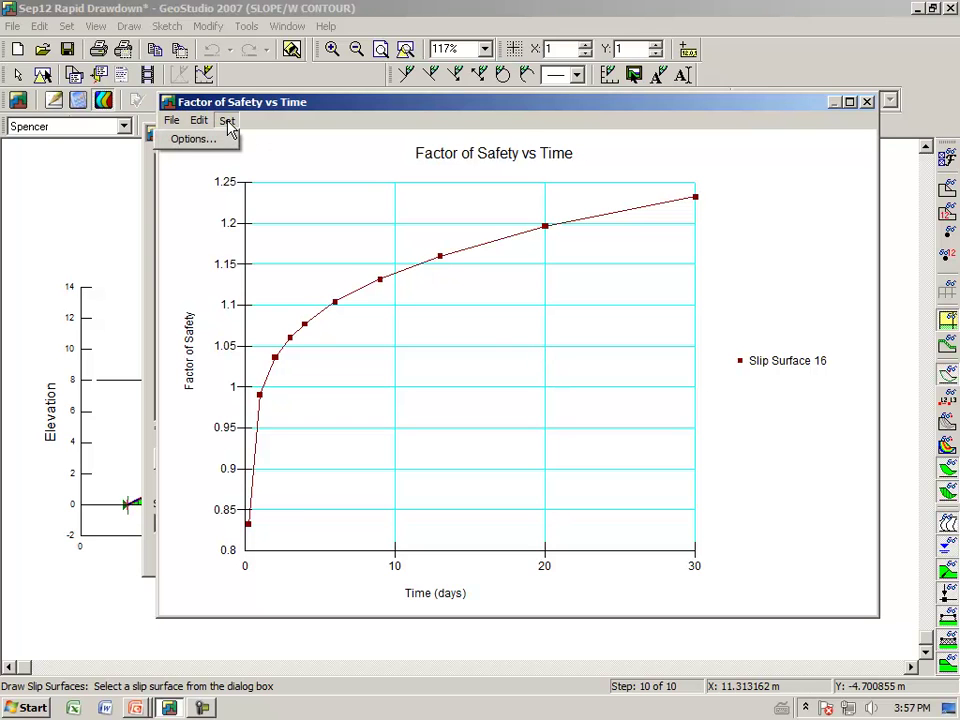
{"action": "left_click", "coordinate": [195, 139]}
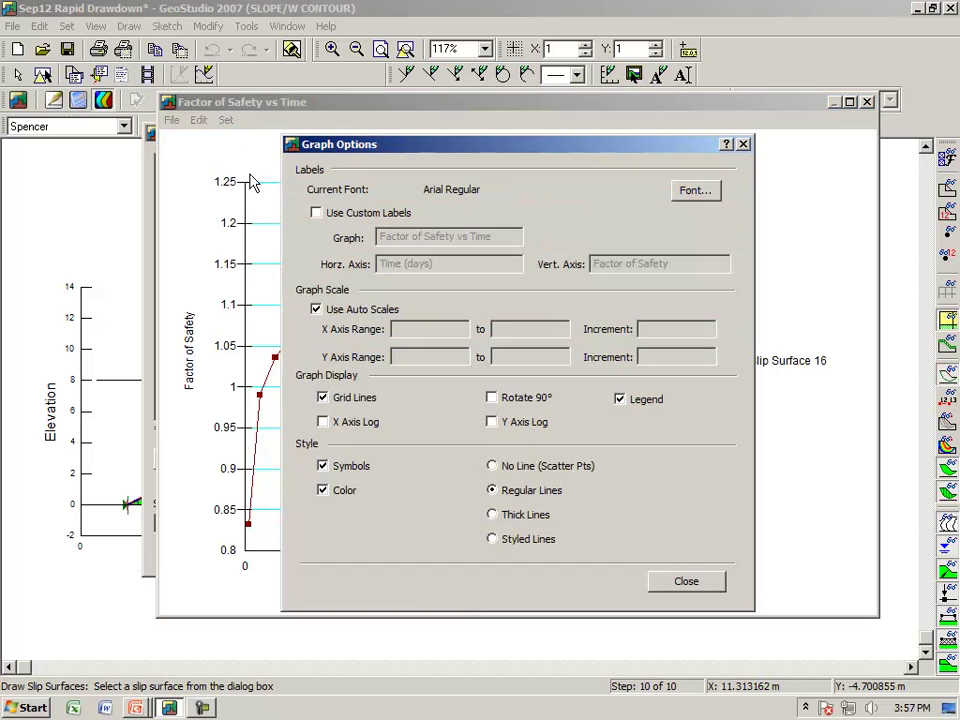
{"action": "left_click", "coordinate": [621, 400]}
{"action": "left_click", "coordinate": [684, 582]}
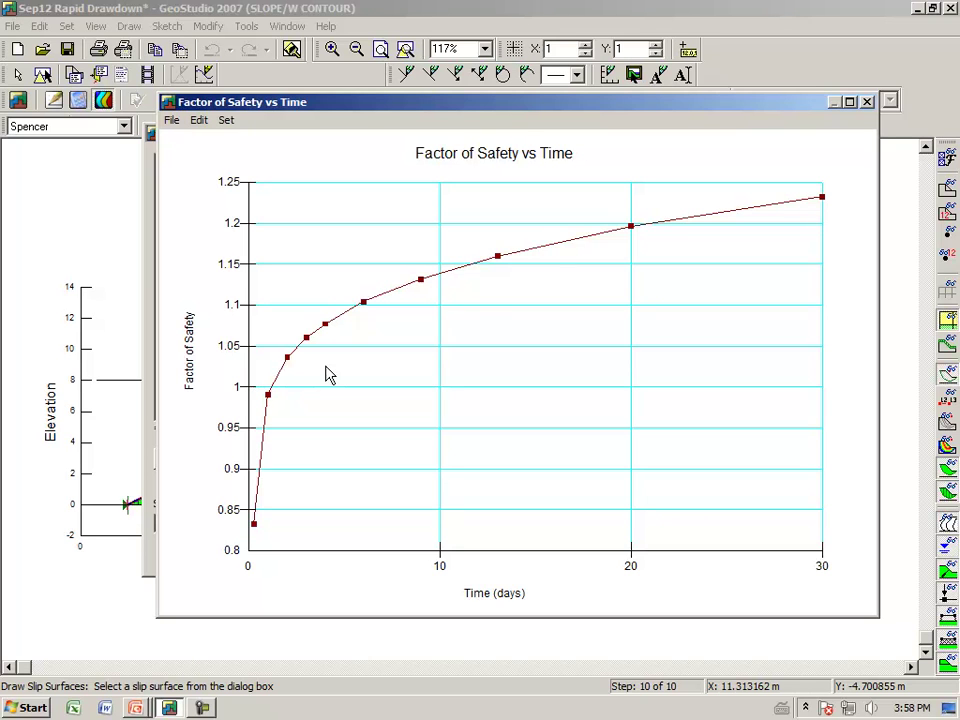
- Examine how the factor of safety develops from the first time step over the 30 days, and close the graph
{"action": "left_click_drag", "start_coordinate": [236, 530], "coordinate": [232, 535]}
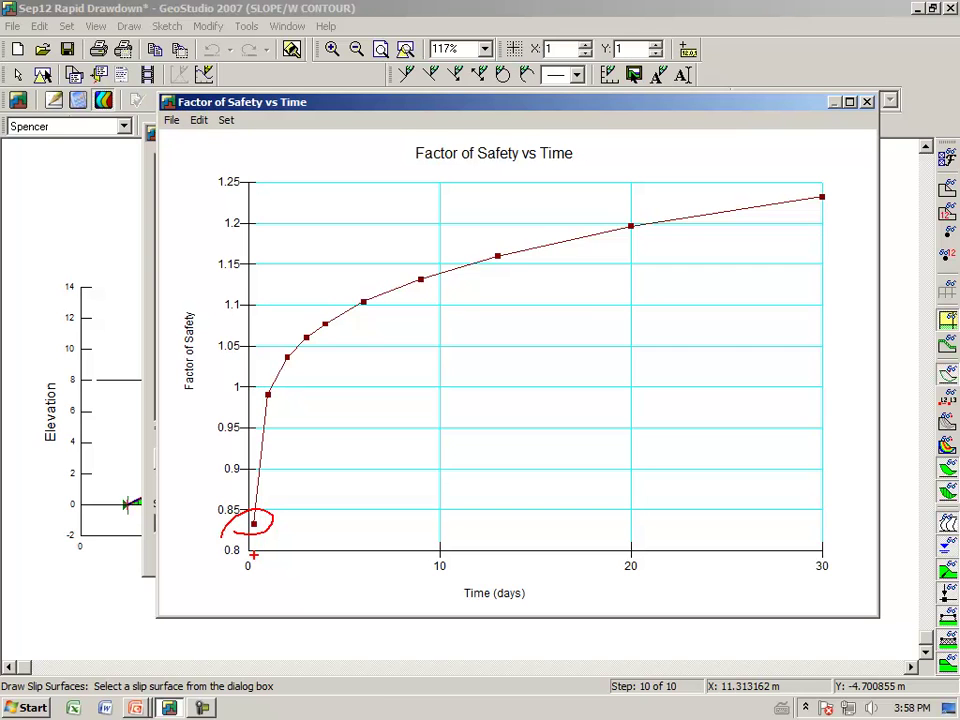
{"action": "mouse_move", "coordinate": [284, 405]}
{"action": "left_mouse_down"}
{"action": "mouse_move", "coordinate": [392, 313]}
{"action": "mouse_move", "coordinate": [559, 239]}
{"action": "mouse_move", "coordinate": [522, 242]}
{"action": "mouse_move", "coordinate": [533, 281]}
{"action": "left_mouse_up"}
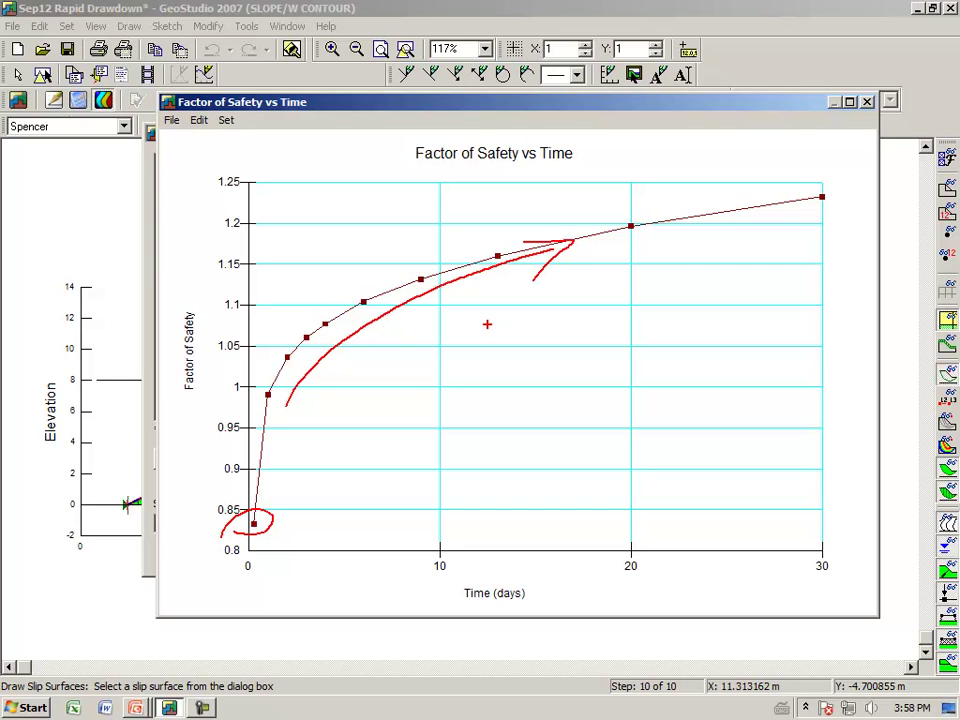
{"action": "key", "text": "Escape"}
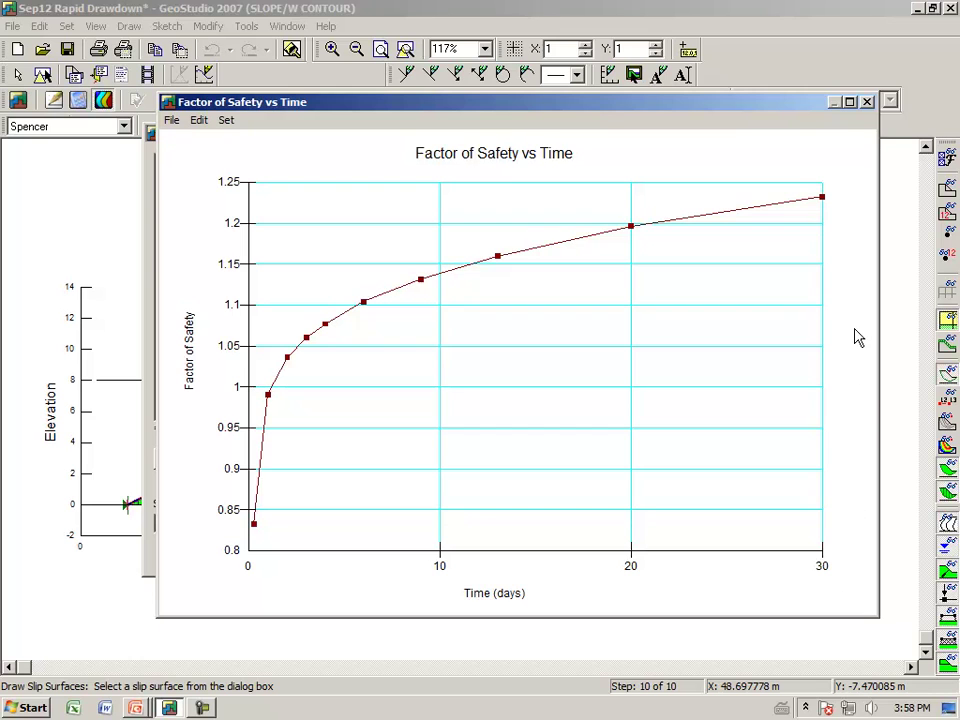
{"action": "left_click", "coordinate": [866, 102]}
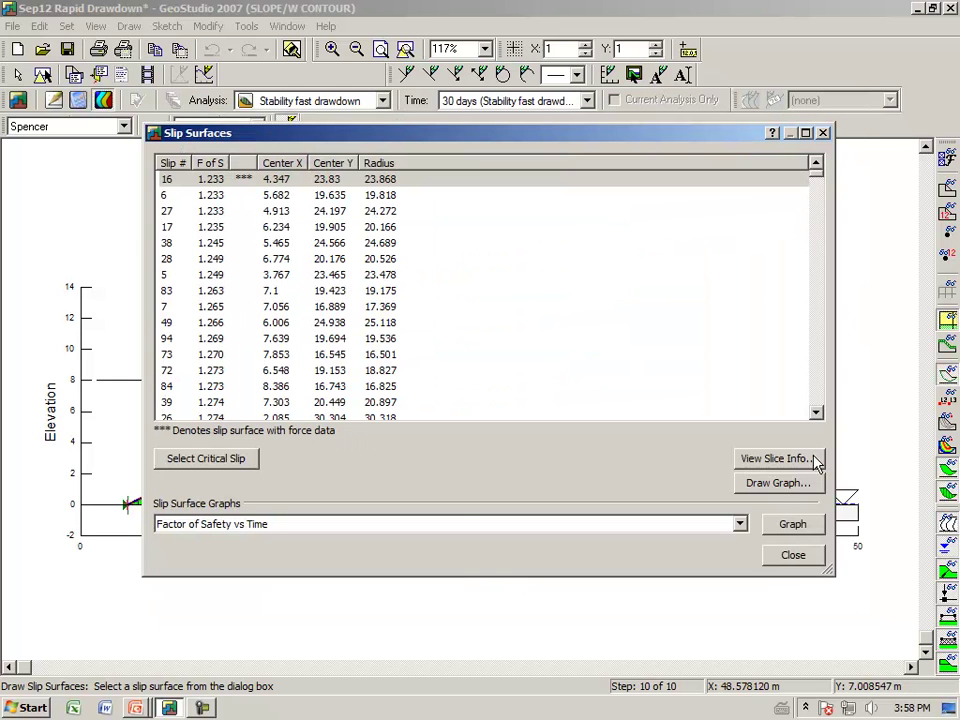
- Return to the model definition and clone the 2-instantaneous drawdown seepage analysis
{"action": "left_click", "coordinate": [793, 556]}
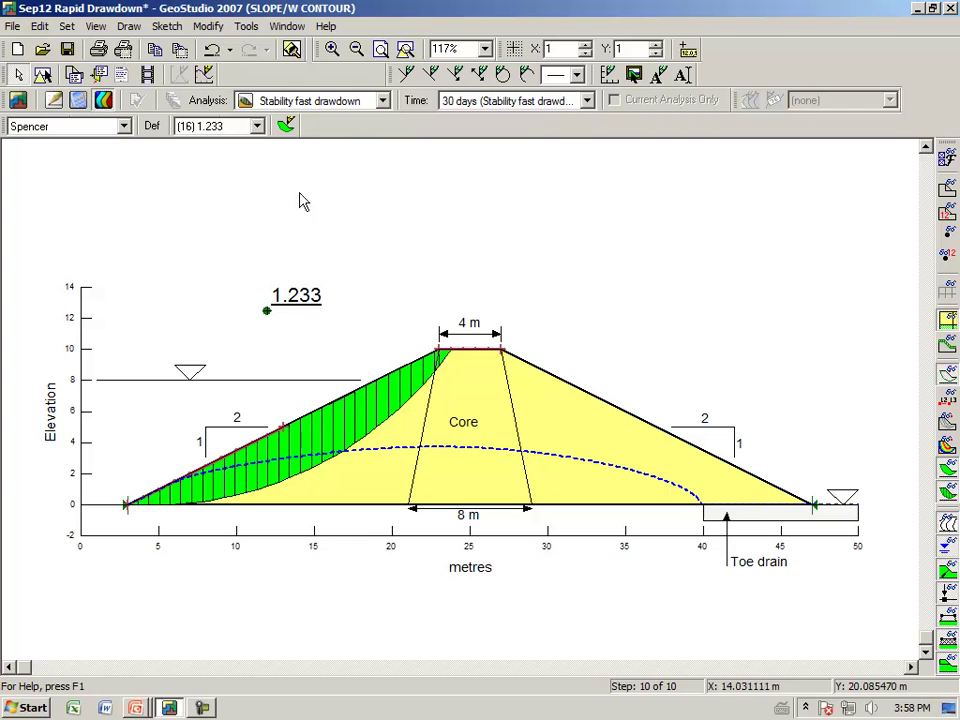
{"action": "left_click", "coordinate": [55, 101]}
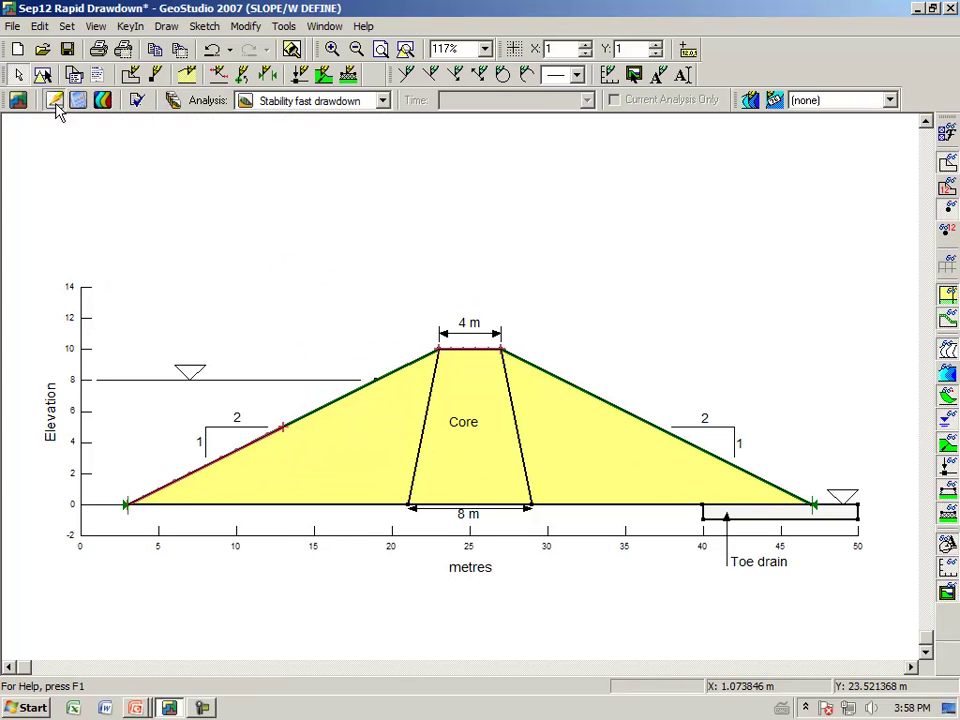
{"action": "left_click", "coordinate": [175, 103]}
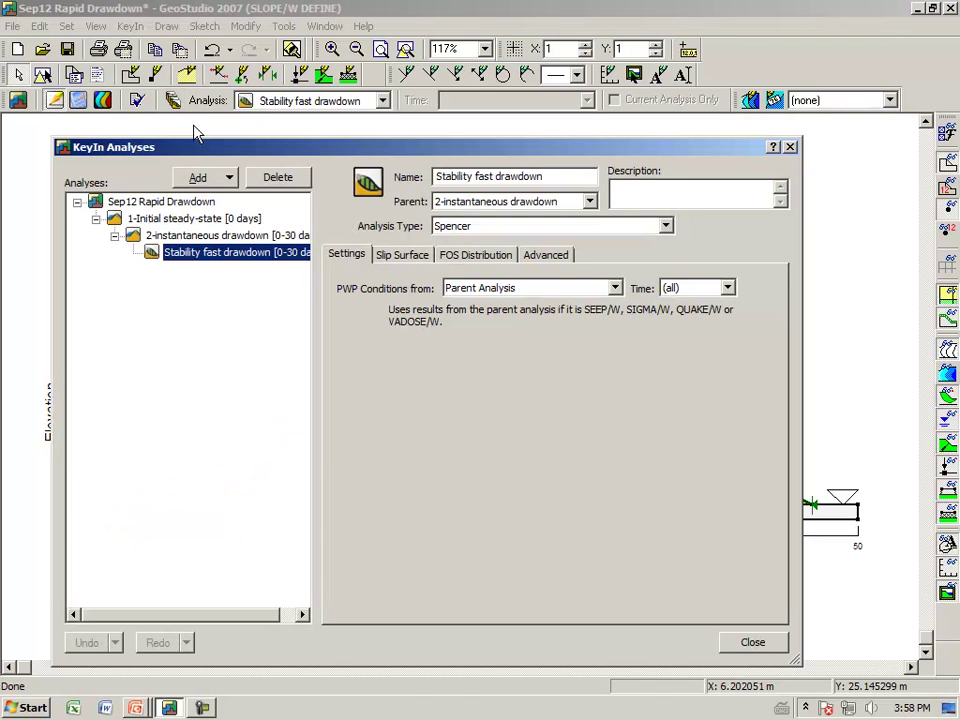
{"action": "left_click", "coordinate": [197, 237]}
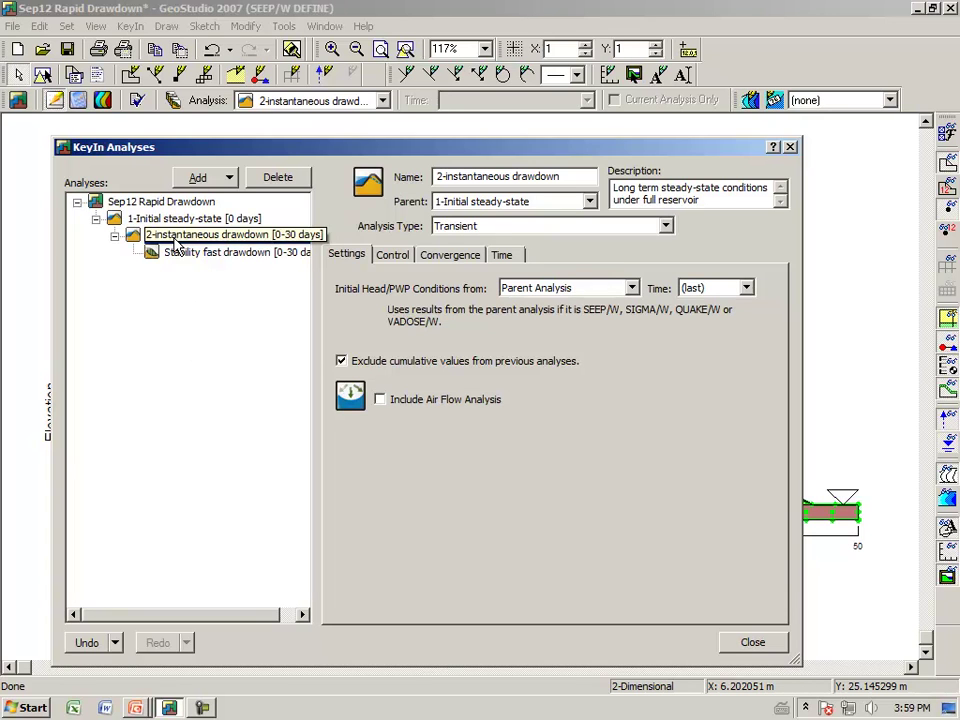
{"action": "left_click", "coordinate": [231, 181]}
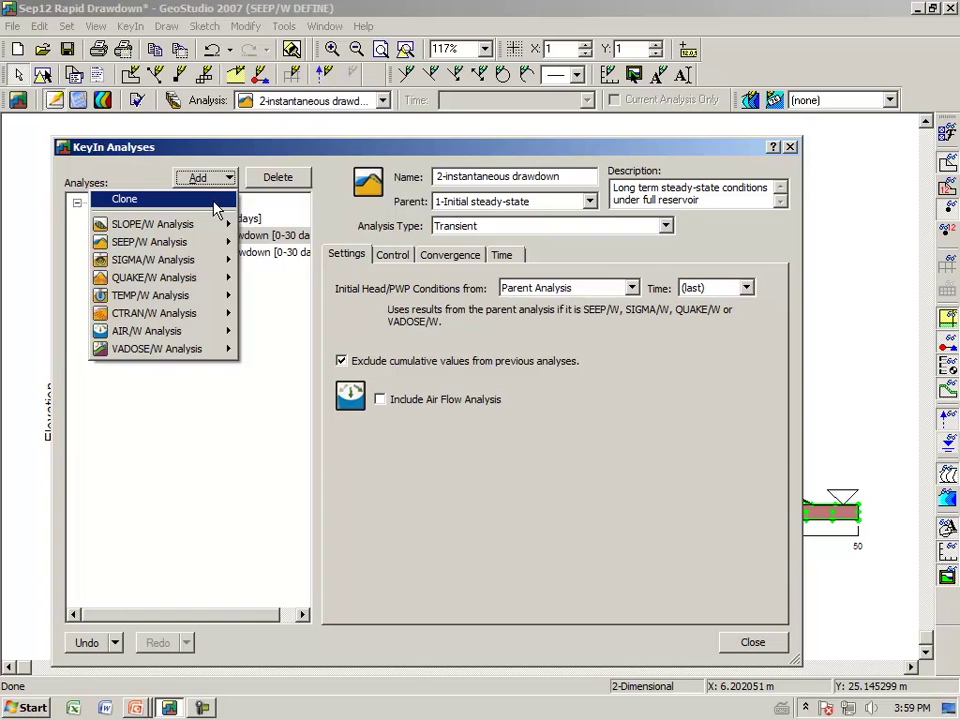
{"action": "left_click", "coordinate": [214, 203]}
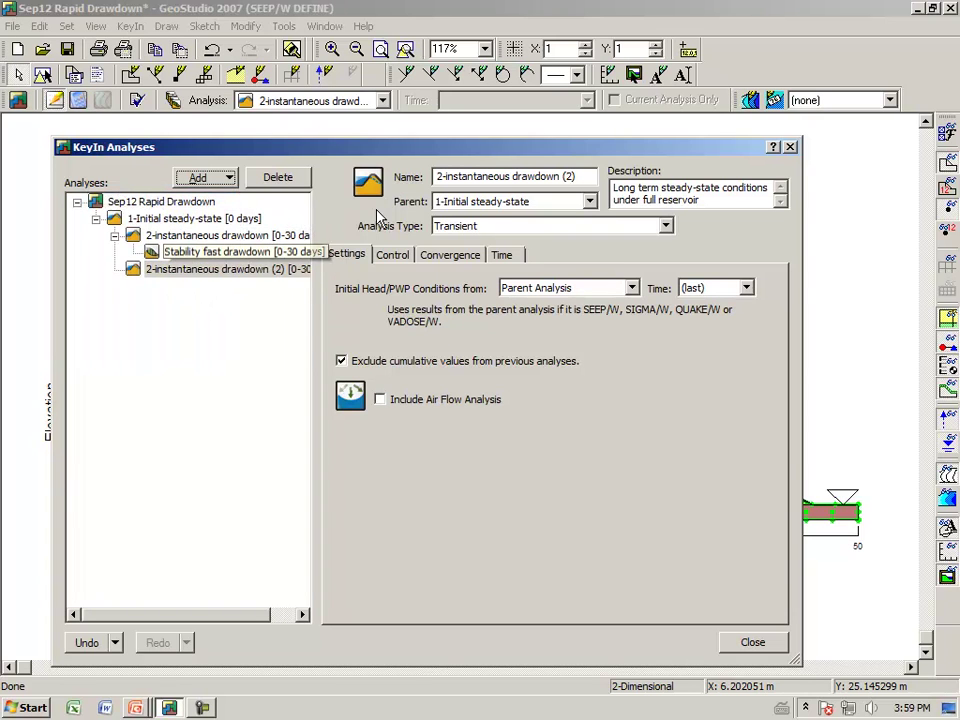
- Rename the cloned analysis as 3-slow drawdown and close the analysis definitions
{"action": "left_click", "coordinate": [437, 176]}
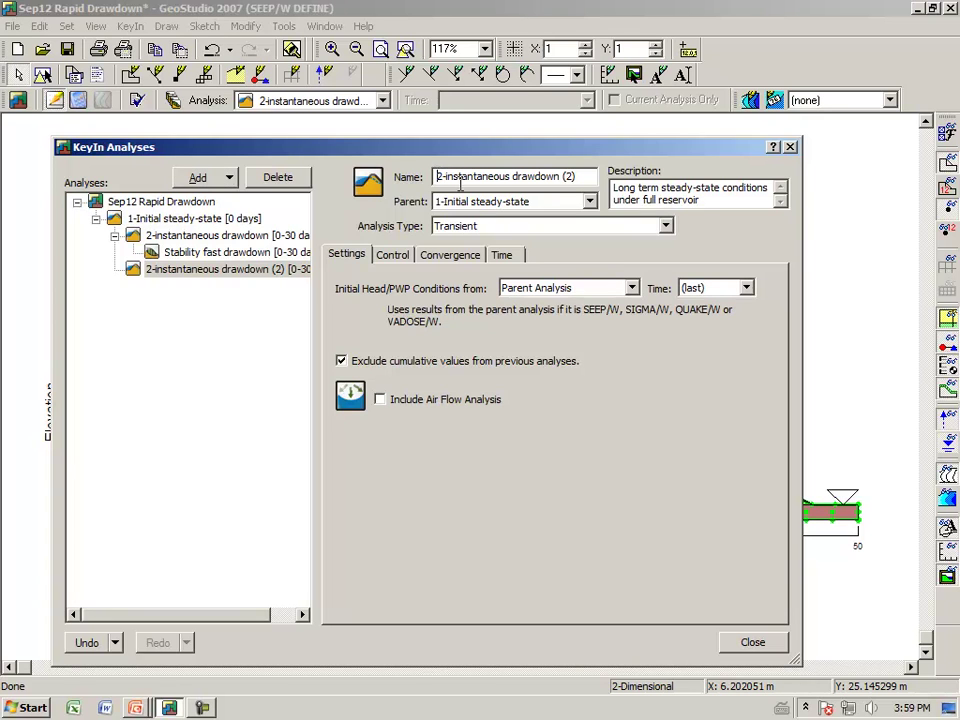
{"action": "type", "text": "3"}
{"action": "key", "text": "Delete"}
{"action": "key", "text": "Delete"}
{"action": "key", "text": "BackSpace"}
{"action": "key", "text": "BackSpace"}
{"action": "key", "text": "BackSpace"}
{"action": "key", "text": "BackSpace"}
{"action": "key", "text": "BackSpace"}
{"action": "key", "text": "BackSpace"}
{"action": "key", "text": "BackSpace"}
{"action": "key", "text": "BackSpace"}
{"action": "key", "text": "BackSpace"}
{"action": "key", "text": "BackSpace"}
{"action": "key", "text": "BackSpace"}
{"action": "key", "text": "BackSpace"}
{"action": "key", "text": "BackSpace"}
{"action": "key", "text": "BackSpace"}
{"action": "key", "text": "BackSpace"}
{"action": "key", "text": "BackSpace"}
{"action": "key", "text": "BackSpace"}
{"action": "key", "text": "BackSpace"}
{"action": "key", "text": "BackSpace"}
{"action": "key", "text": "BackSpace"}
{"action": "type", "text": "slow drawdown"}
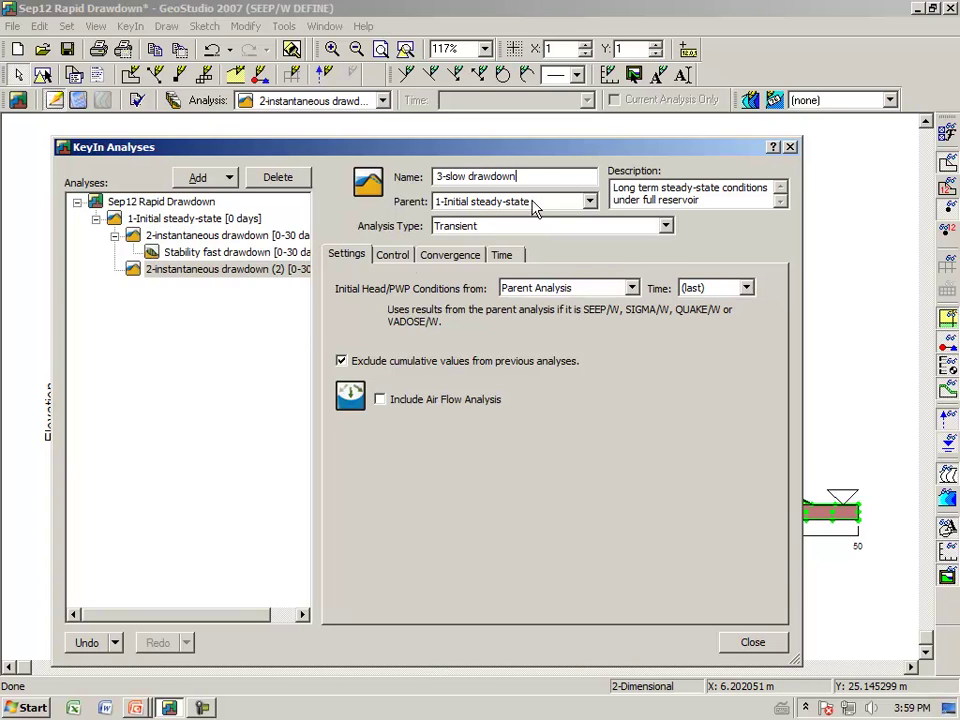
{"action": "key", "text": "Tab"}
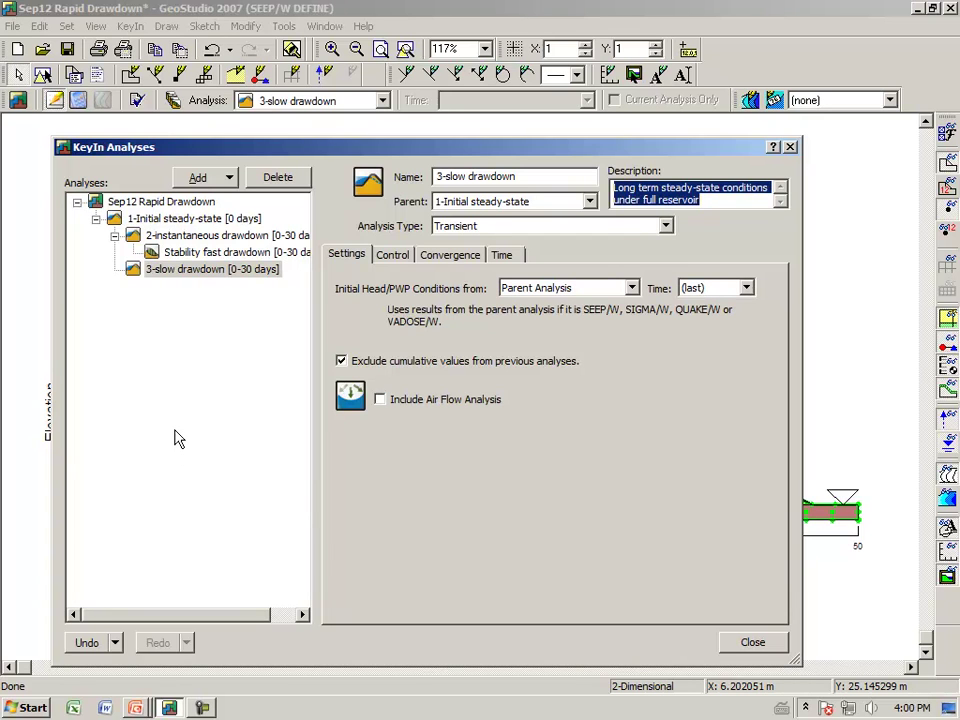
{"action": "left_click", "coordinate": [752, 643]}
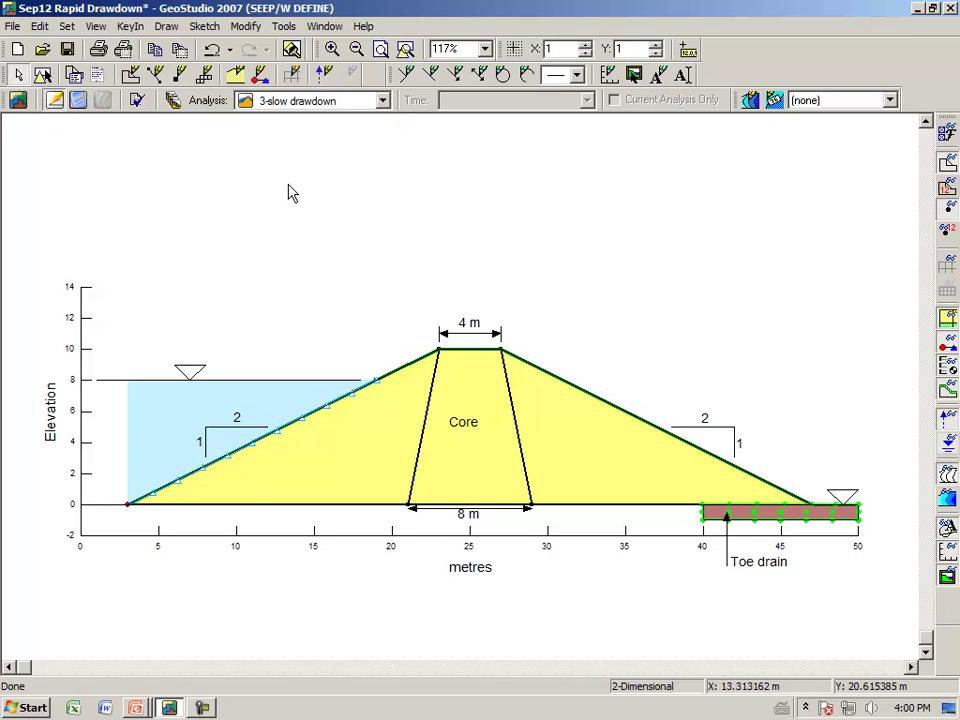
- Remove the hydraulic boundary conditions from the dam's upstream face line and the upstream toe point
{"action": "left_click", "coordinate": [166, 30]}
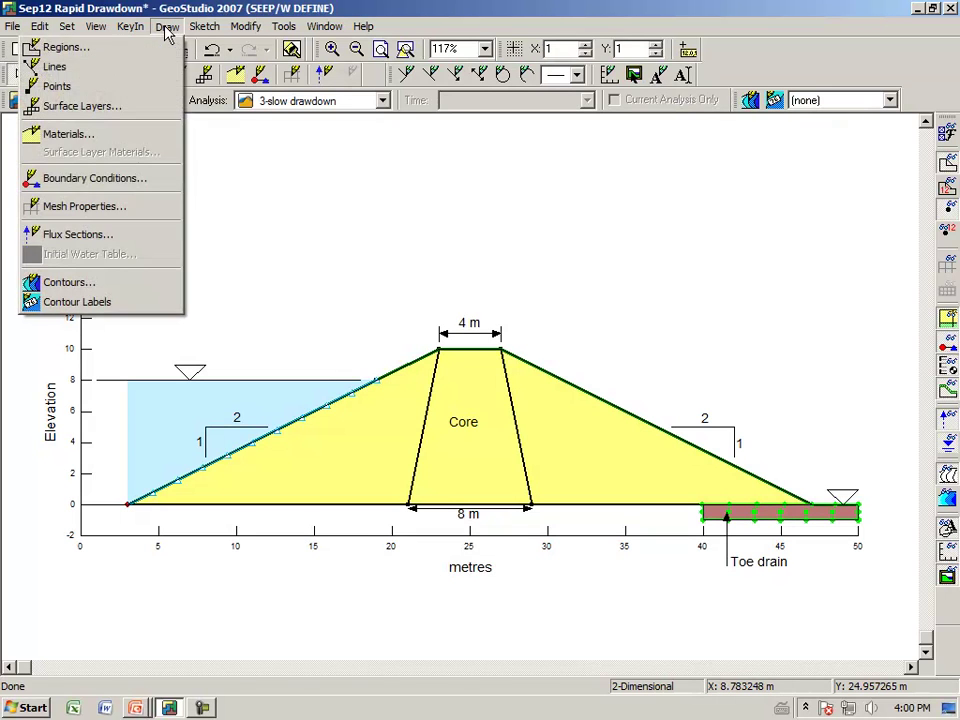
{"action": "left_click", "coordinate": [135, 180]}
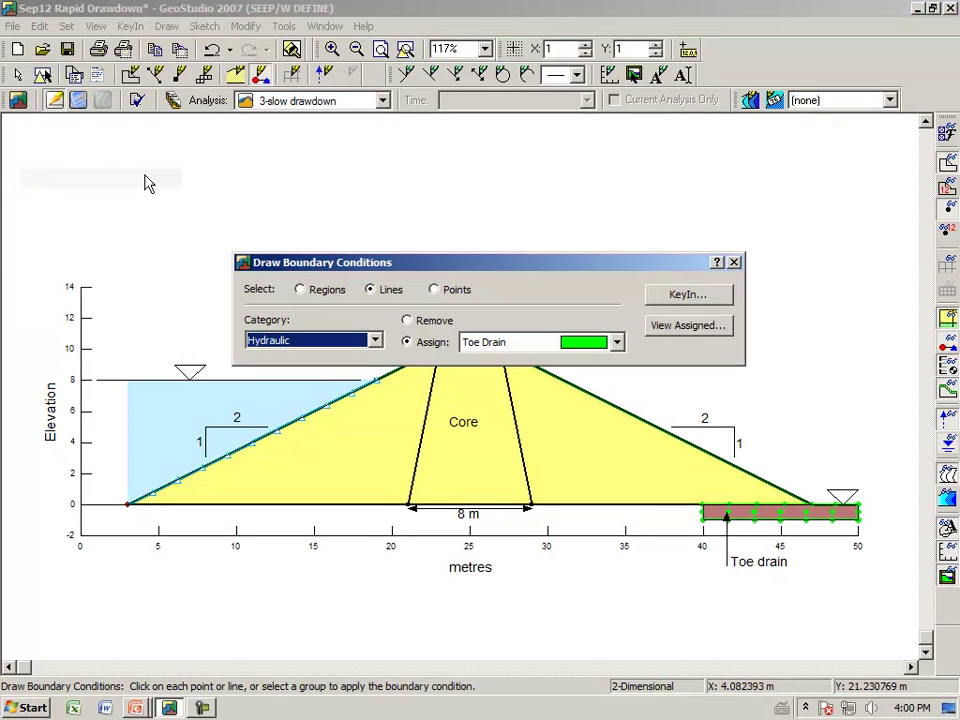
{"action": "left_click", "coordinate": [422, 322]}
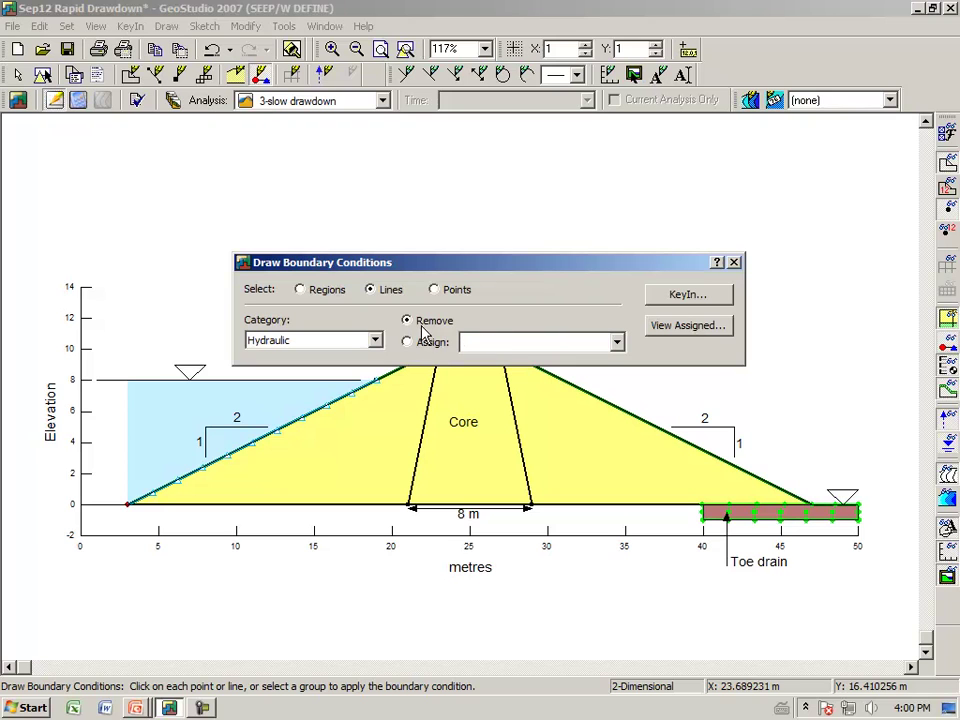
{"action": "left_click", "coordinate": [281, 436]}
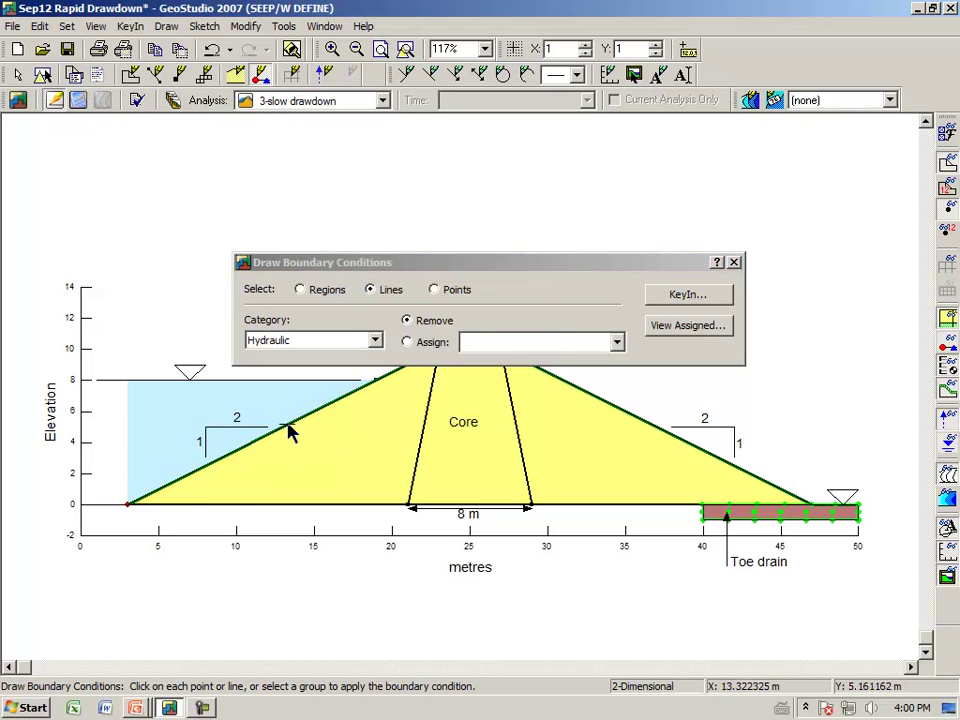
{"action": "left_click", "coordinate": [437, 292]}
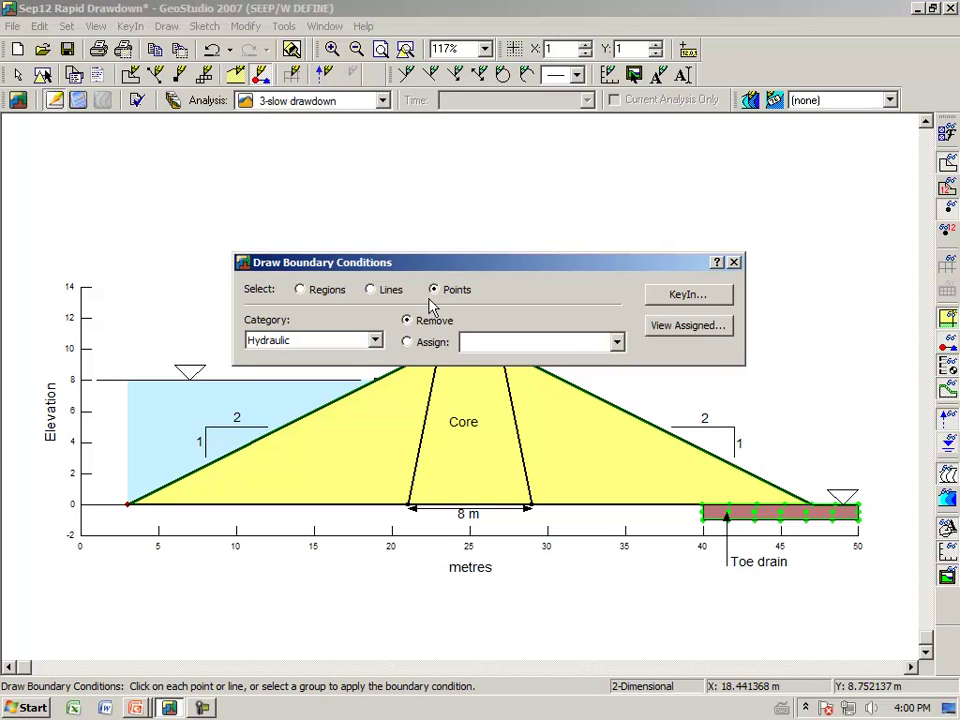
{"action": "left_click", "coordinate": [127, 505]}
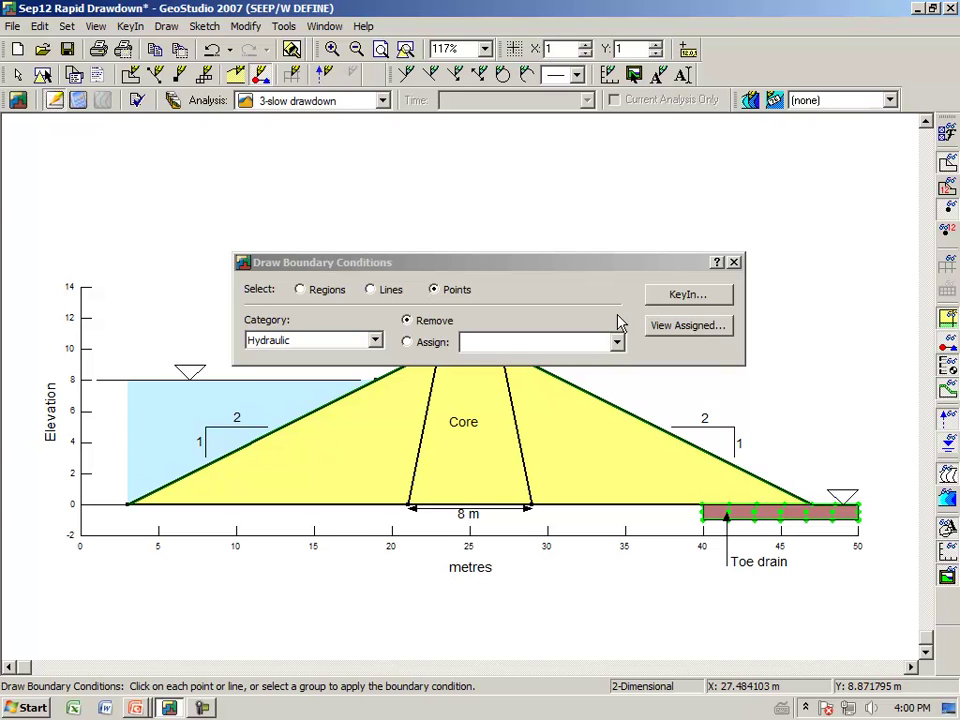
- Add a hydraulic boundary condition named Slow drawdown and make it function-based instead of constant
{"action": "left_click", "coordinate": [676, 297]}
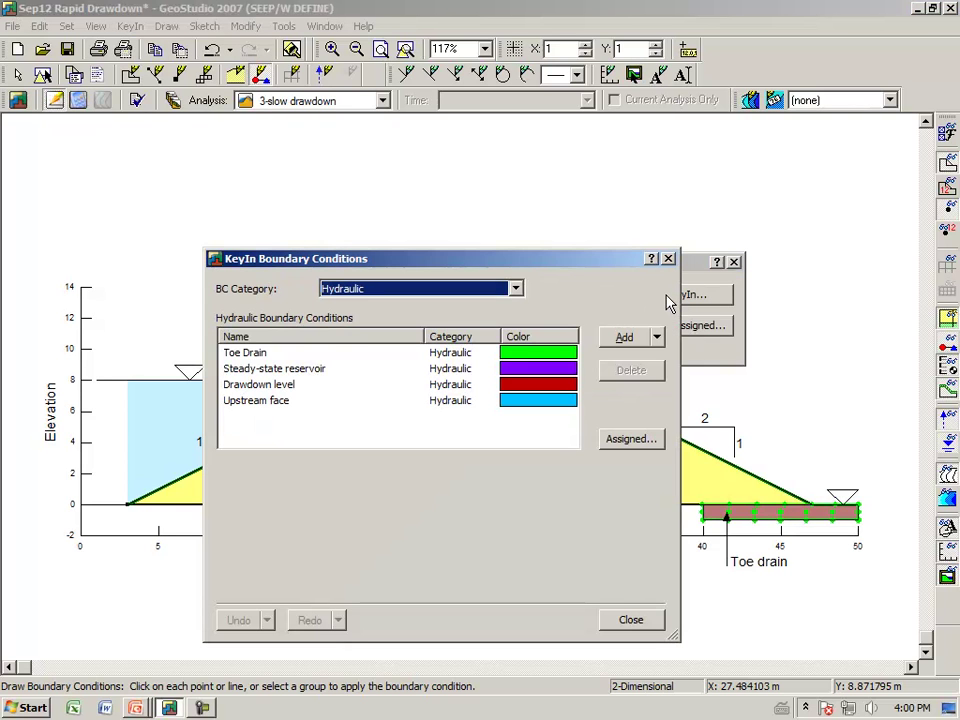
{"action": "left_click", "coordinate": [623, 338]}
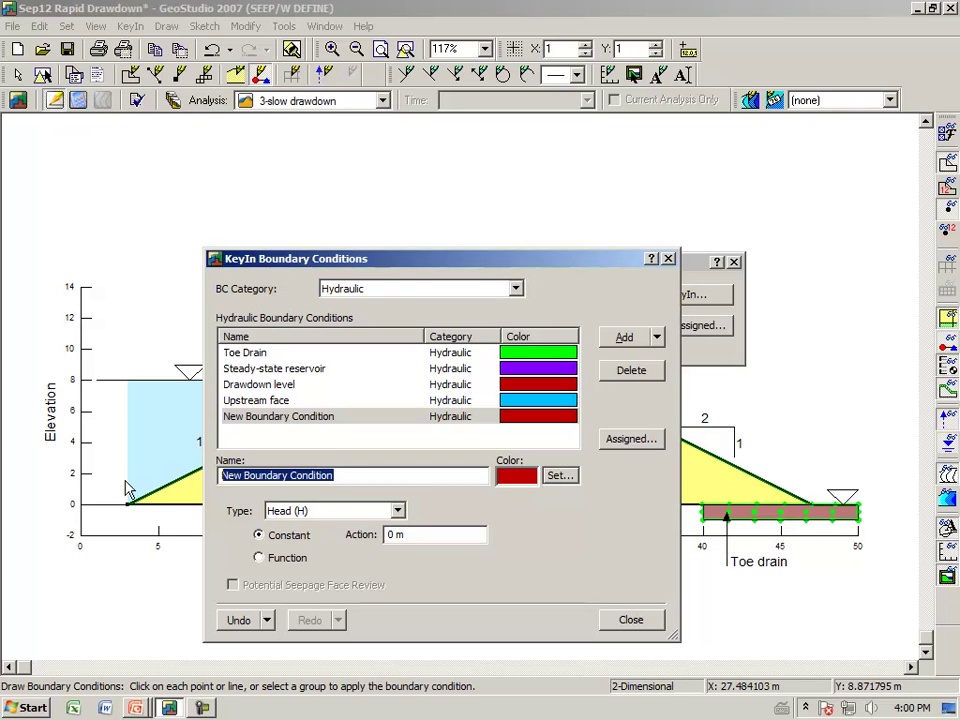
{"action": "type", "text": "D"}
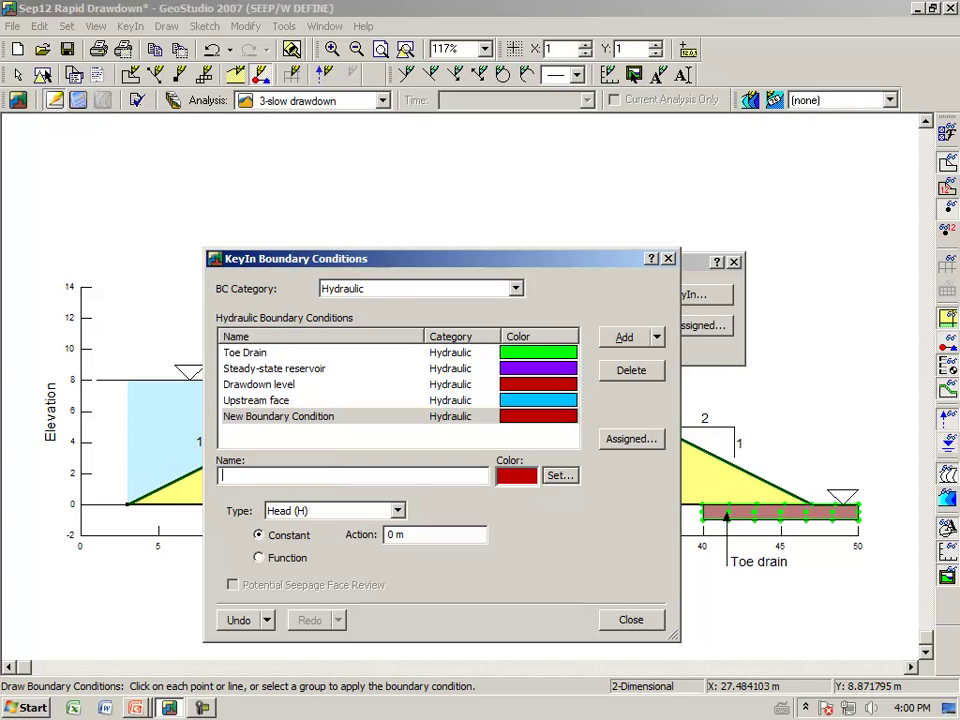
{"action": "type", "text": "Slow drawdown"}
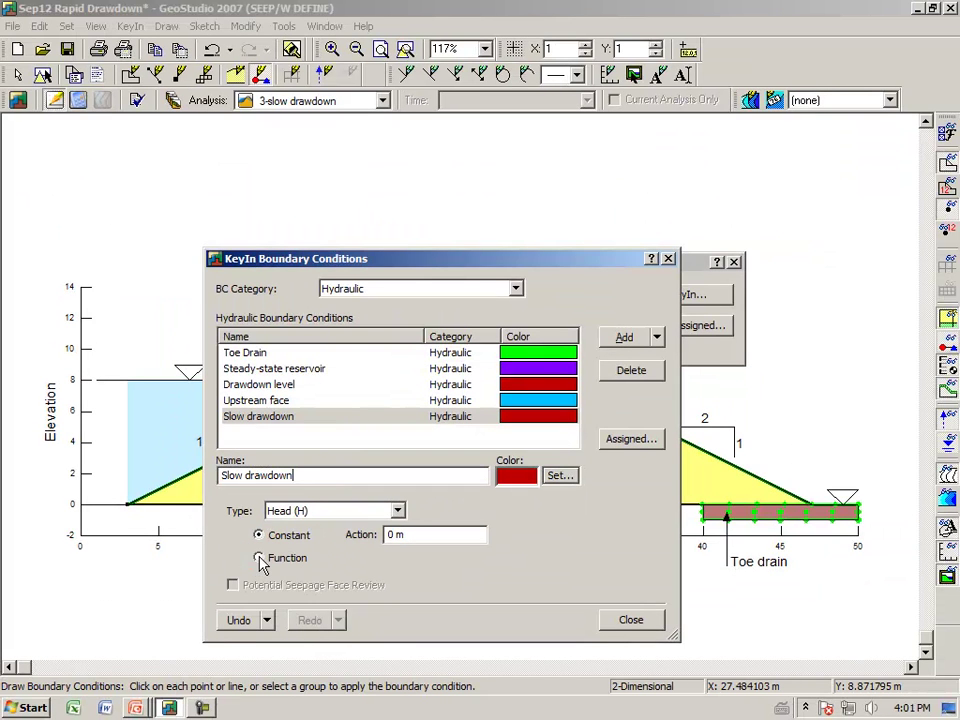
{"action": "left_click", "coordinate": [323, 395]}
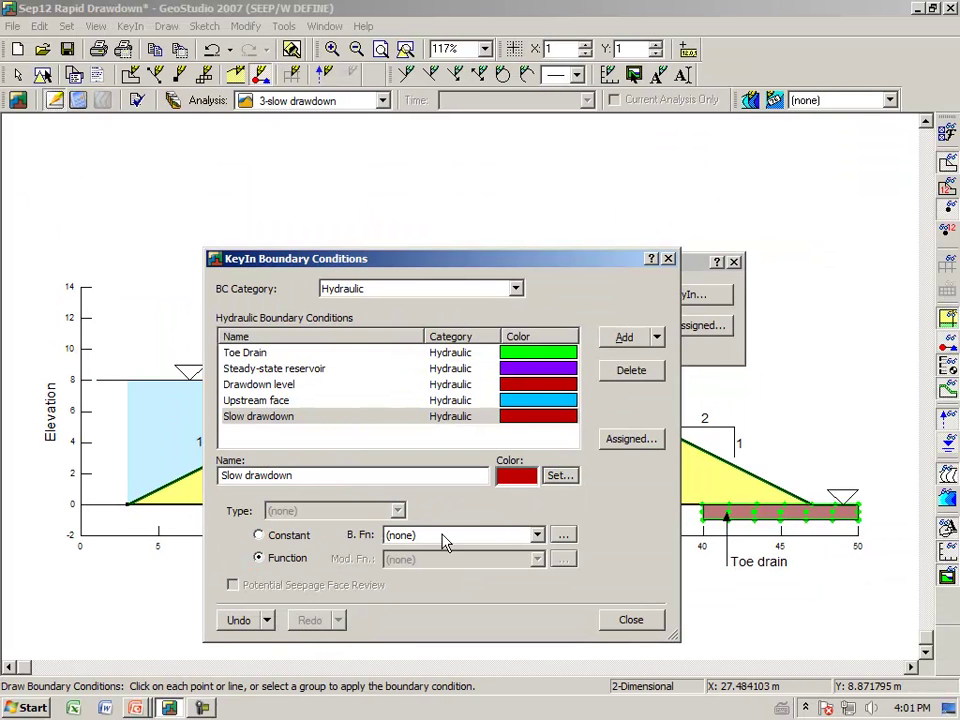
{"action": "left_click", "coordinate": [537, 535]}
{"action": "left_click", "coordinate": [503, 553]}
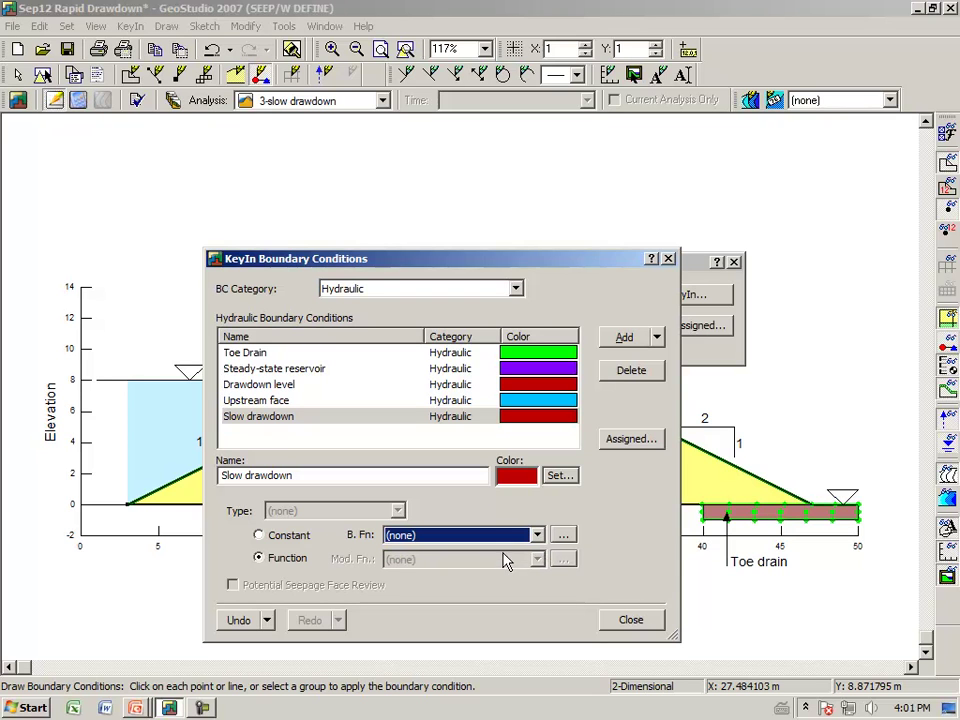
- Create a Total Head vs. Time boundary function named Drawdown curve, using the Spline Data Point Function type
{"action": "left_click", "coordinate": [564, 537]}
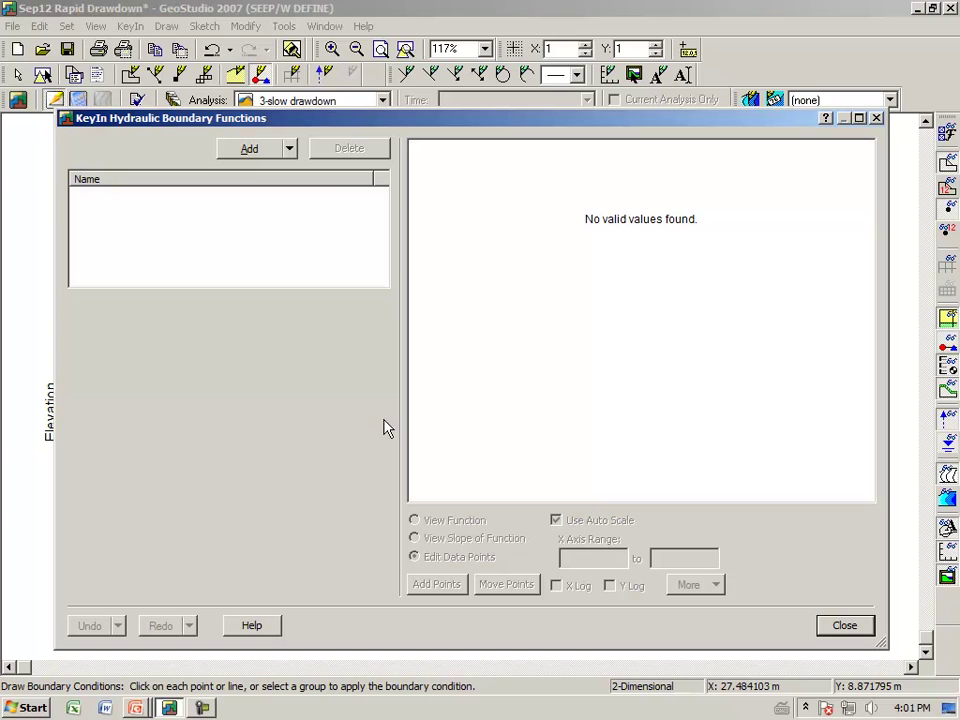
{"action": "left_click", "coordinate": [259, 156]}
{"action": "double_click", "coordinate": [189, 310]}
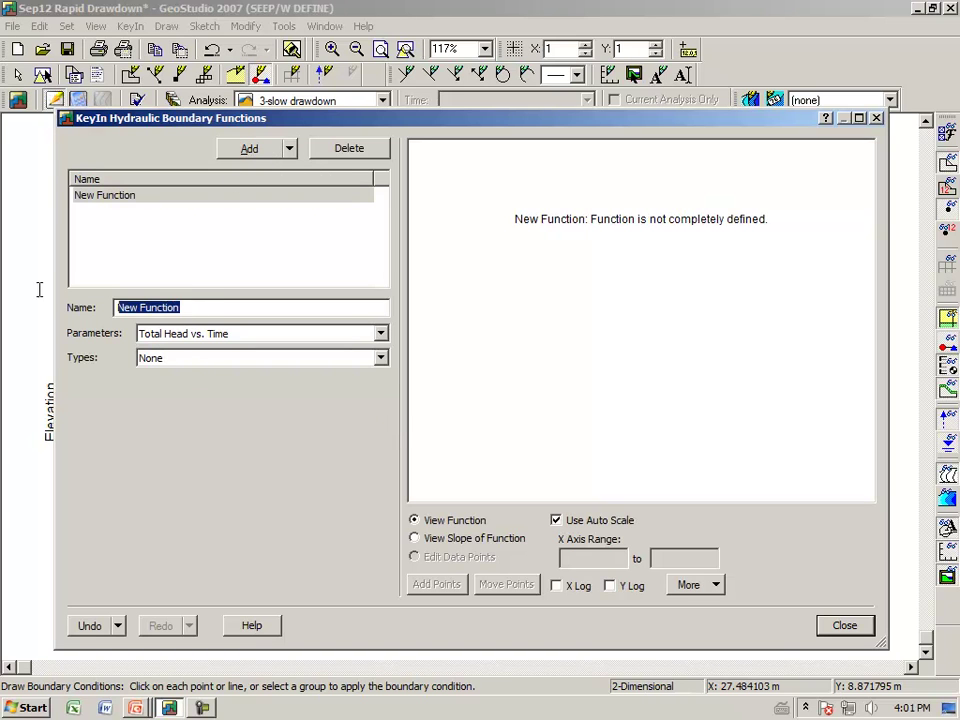
{"action": "type", "text": "Drawdown curve"}
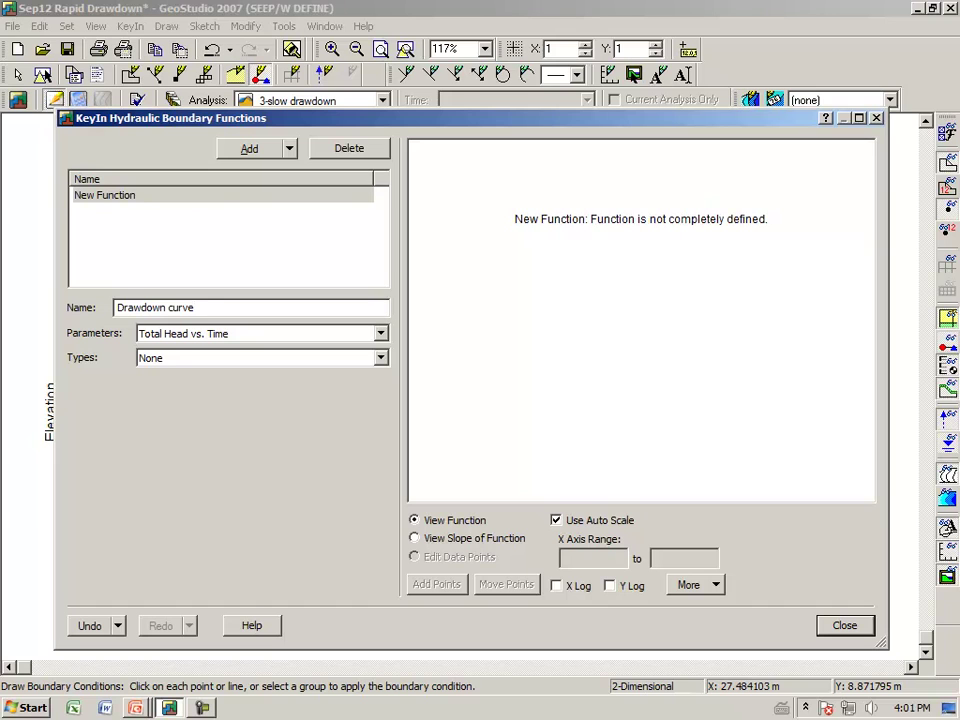
{"action": "key", "text": "Tab"}
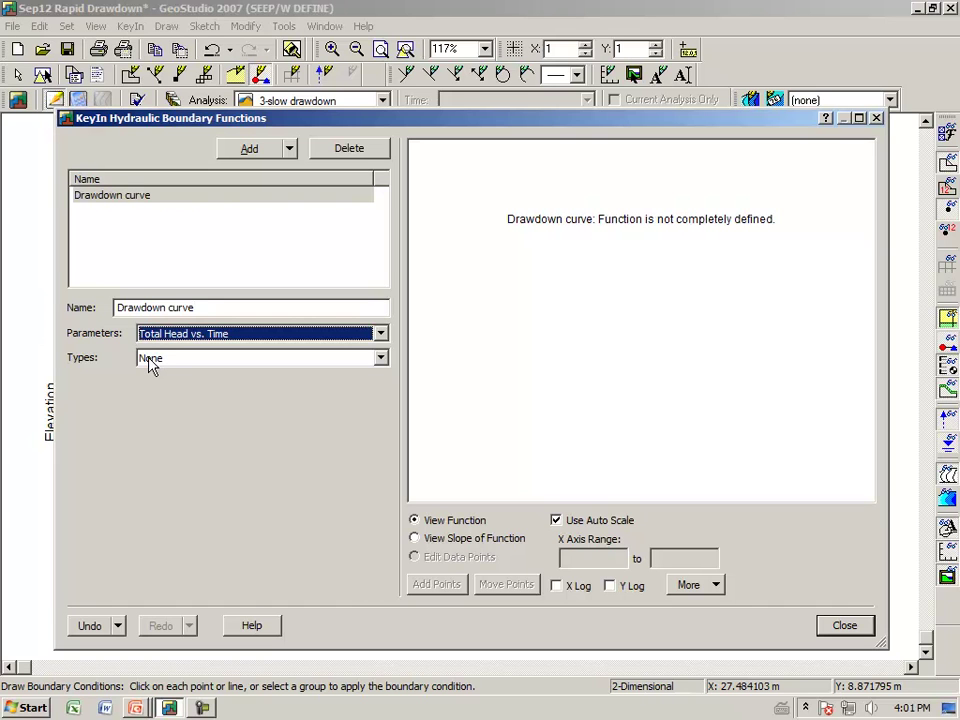
{"action": "left_click", "coordinate": [380, 358]}
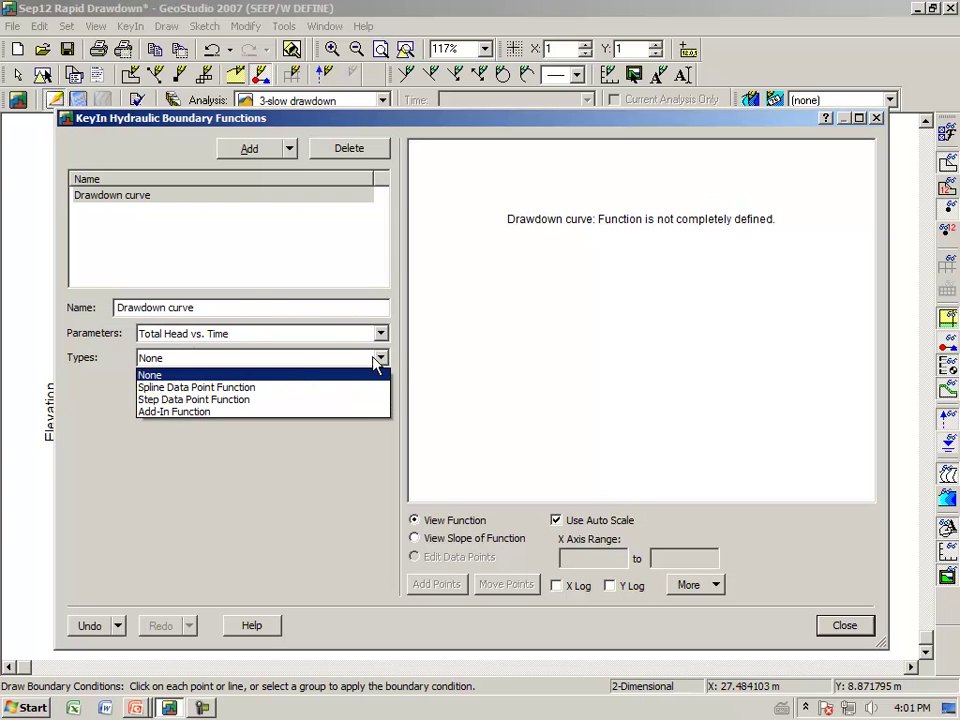
{"action": "left_click", "coordinate": [245, 388]}
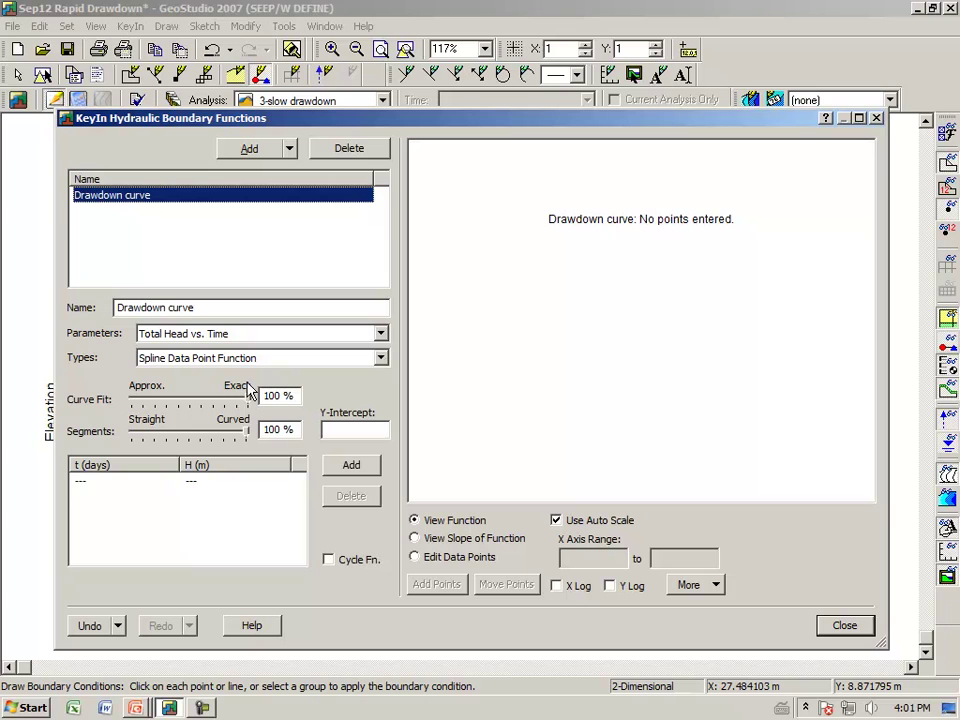
- Enter the drawdown curve's data points: 8 m head at 0 days and 0 m head at 5 days
{"action": "left_click", "coordinate": [80, 483]}
{"action": "left_click", "coordinate": [88, 578]}
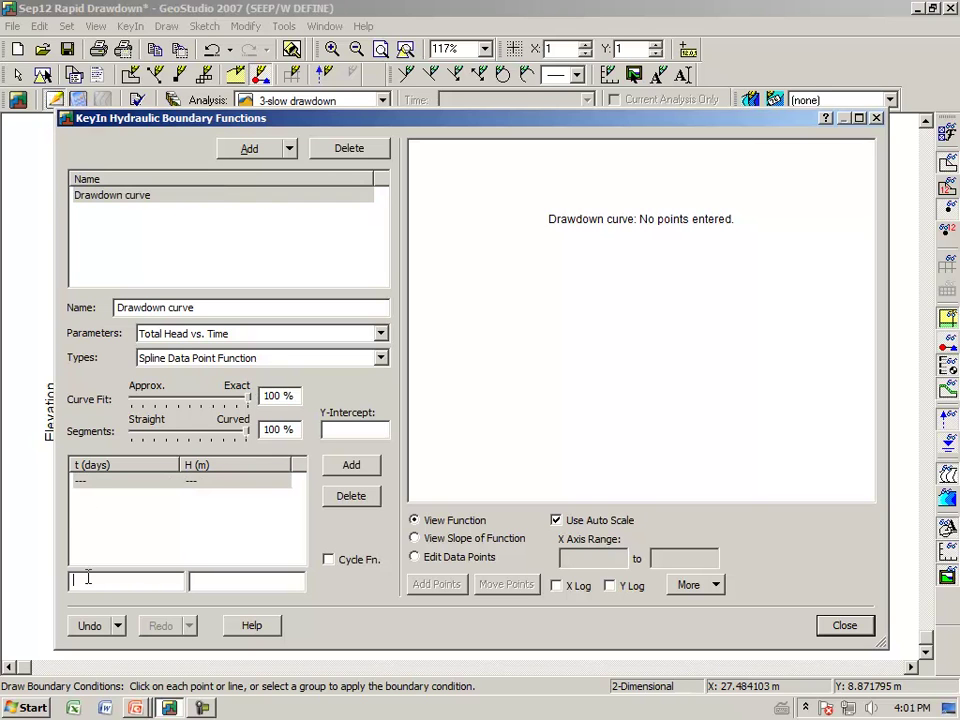
{"action": "key", "text": "Tab"}
{"action": "type", "text": "8"}
{"action": "key", "text": "Return"}
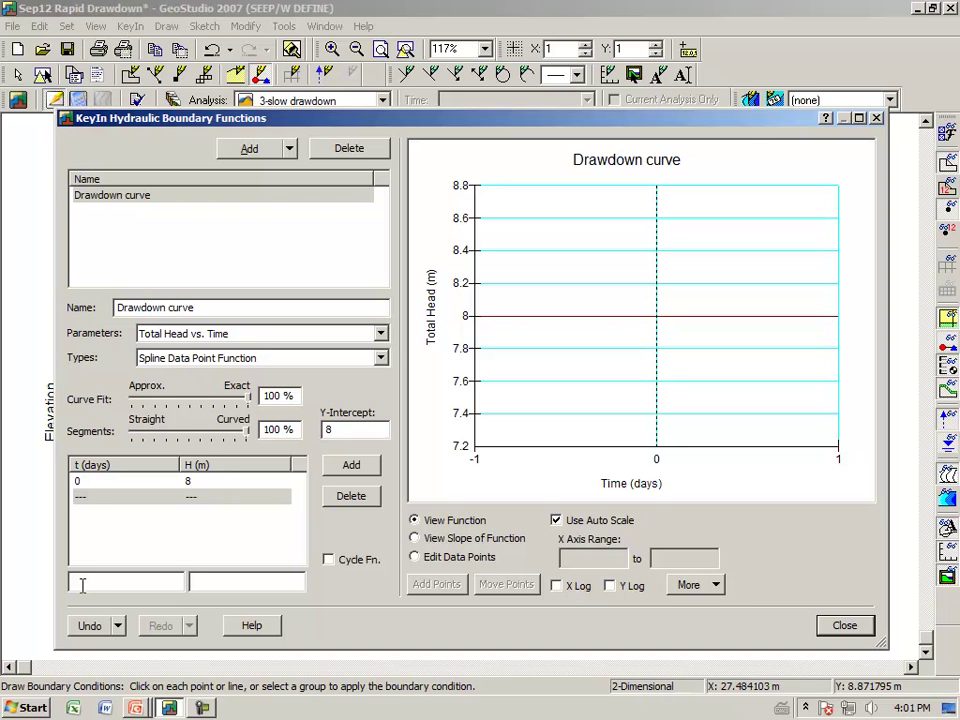
{"action": "type", "text": "0"}
{"action": "key", "text": "Return"}
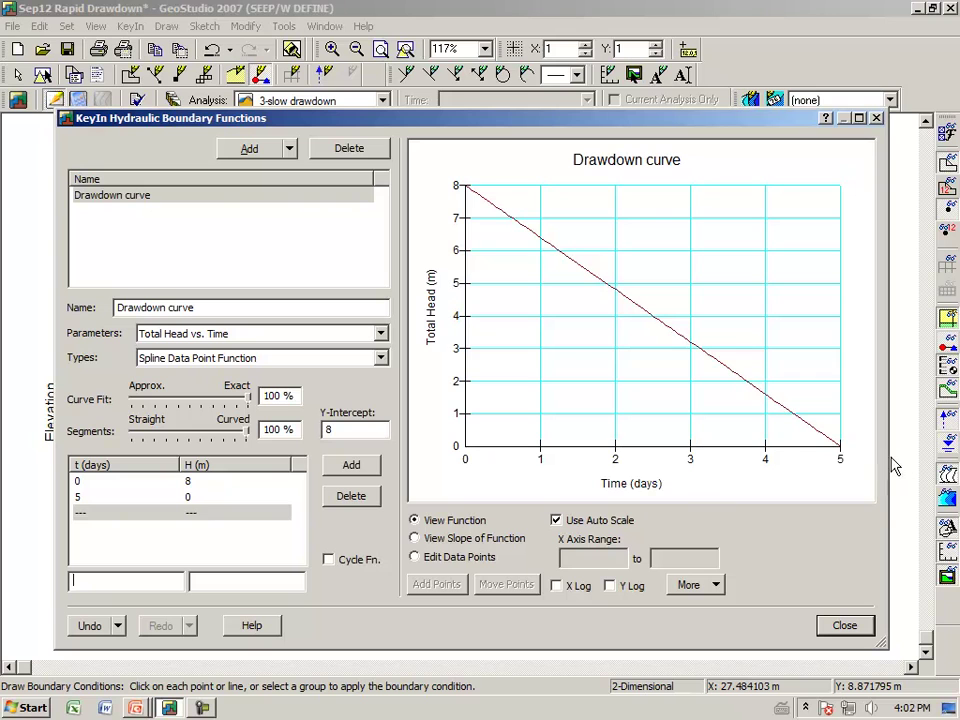
- Show the curve's data points, view it over a time axis of 0 to 30 days, and restore automatic scaling
{"action": "left_click", "coordinate": [418, 553]}
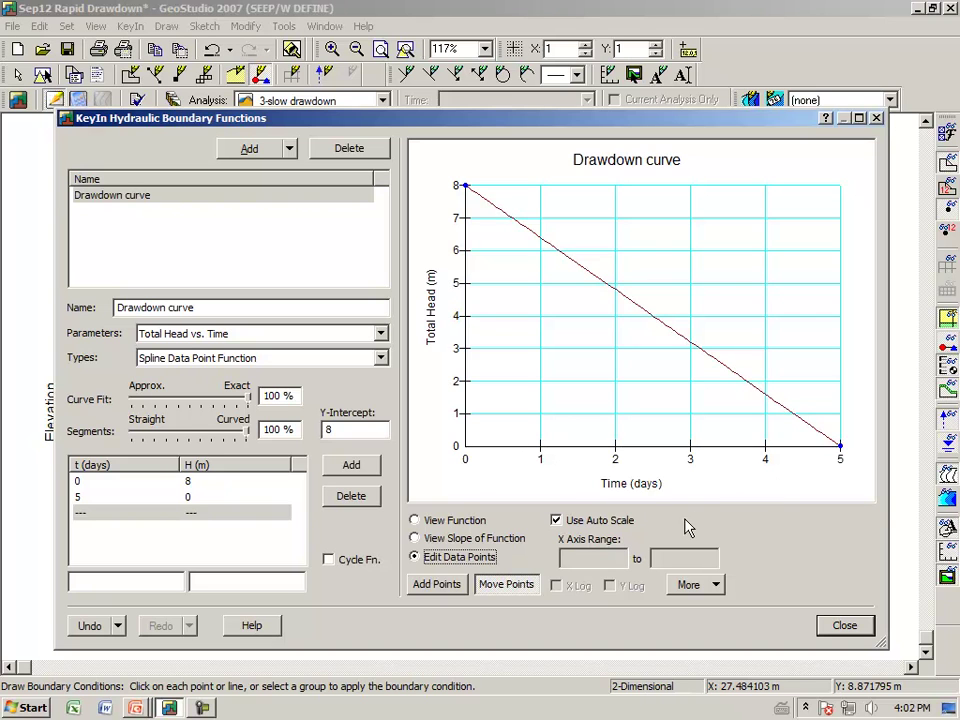
{"action": "left_click", "coordinate": [556, 521]}
{"action": "left_click", "coordinate": [616, 558]}
{"action": "type", "text": "0"}
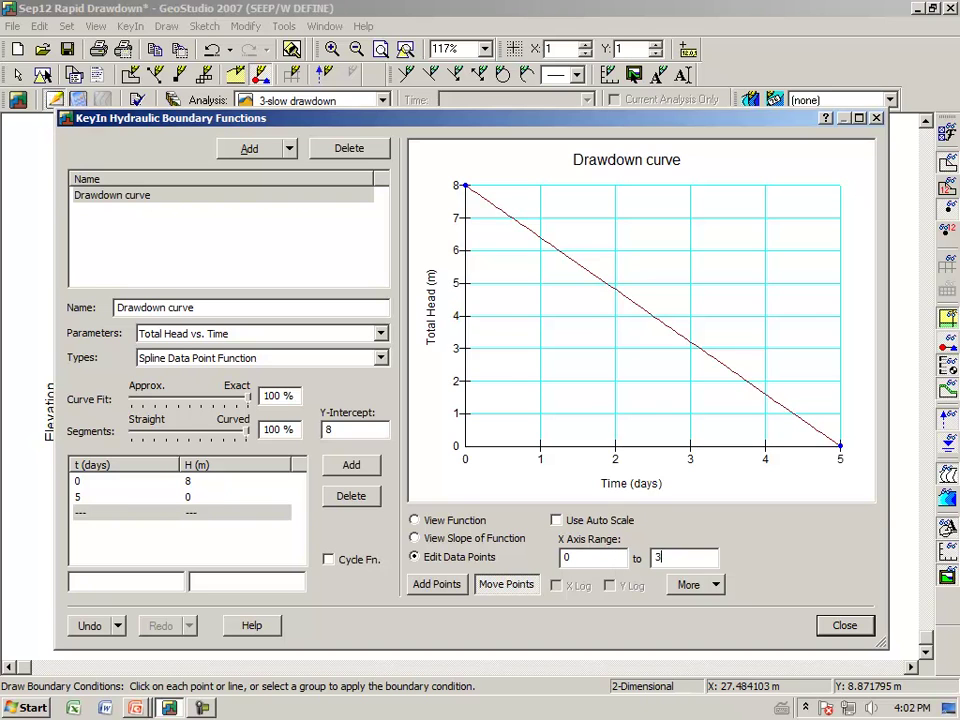
{"action": "type", "text": "30"}
{"action": "key", "text": "Tab"}
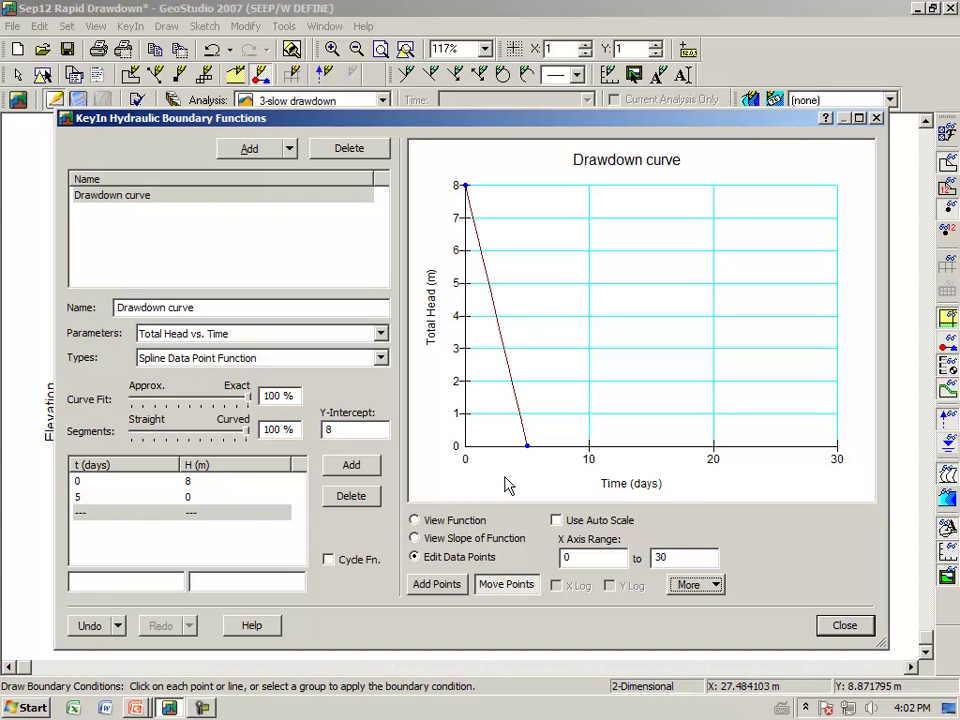
{"action": "left_click", "coordinate": [556, 520]}
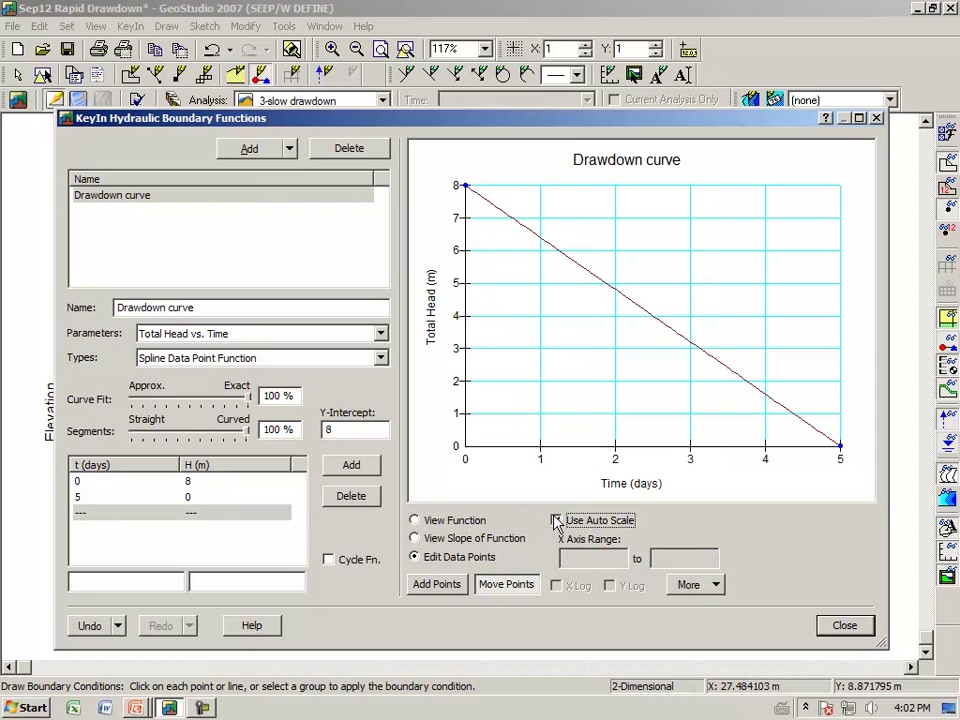
- Use the Drawdown curve as the Slow drawdown condition's boundary function and set the condition's colour to orange
{"action": "left_click", "coordinate": [845, 630]}
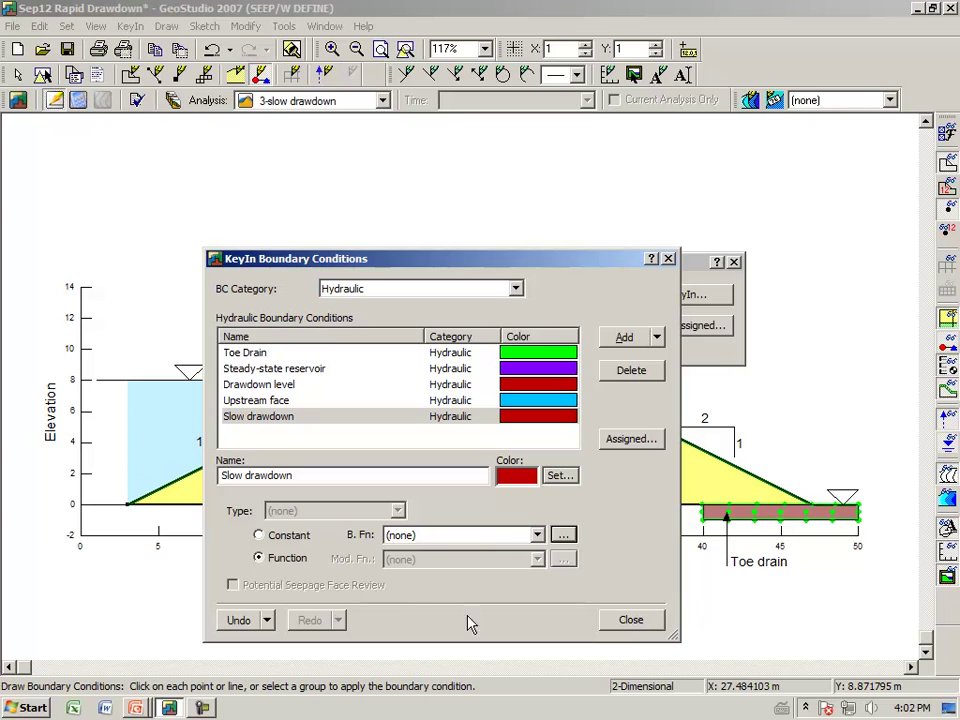
{"action": "left_click", "coordinate": [537, 535]}
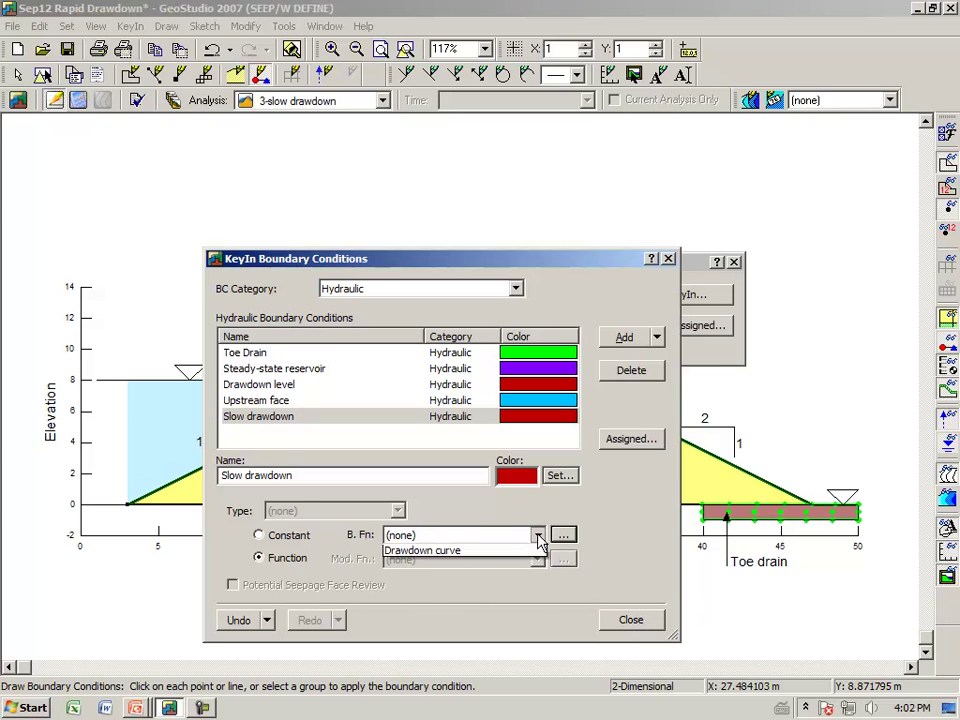
{"action": "left_click", "coordinate": [530, 564]}
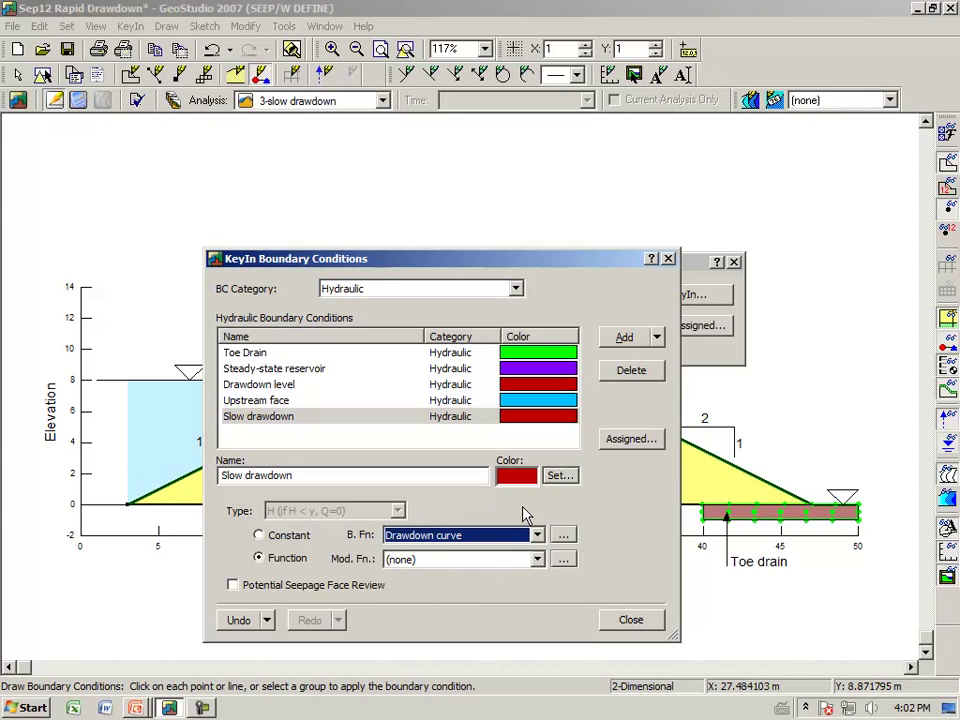
{"action": "left_click", "coordinate": [559, 479]}
{"action": "left_click", "coordinate": [378, 407]}
{"action": "left_click", "coordinate": [372, 580]}
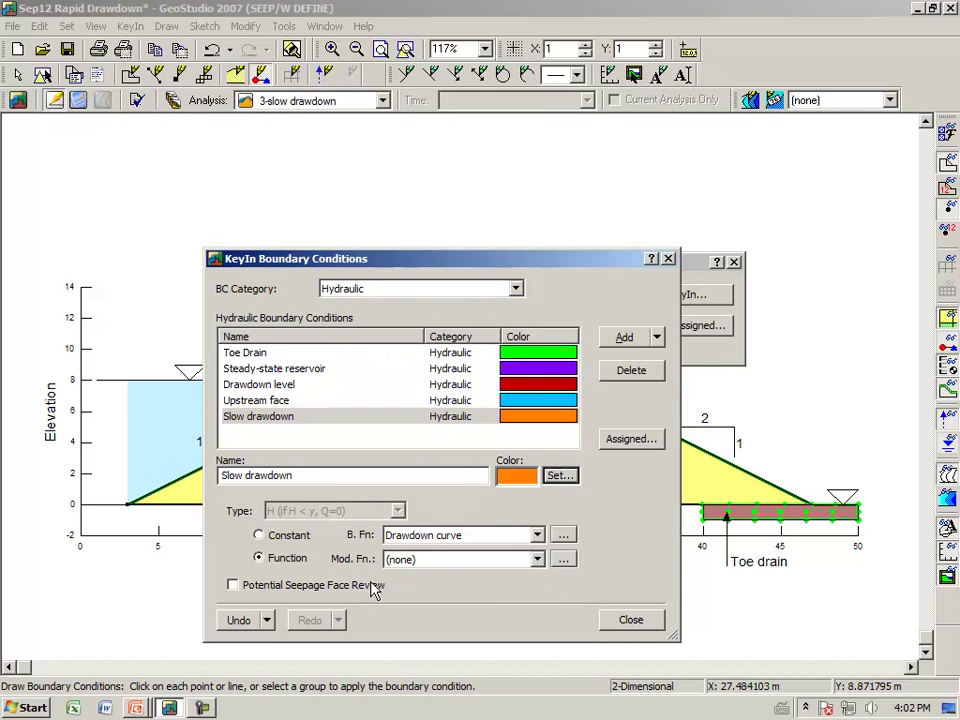
{"action": "left_click", "coordinate": [618, 622]}
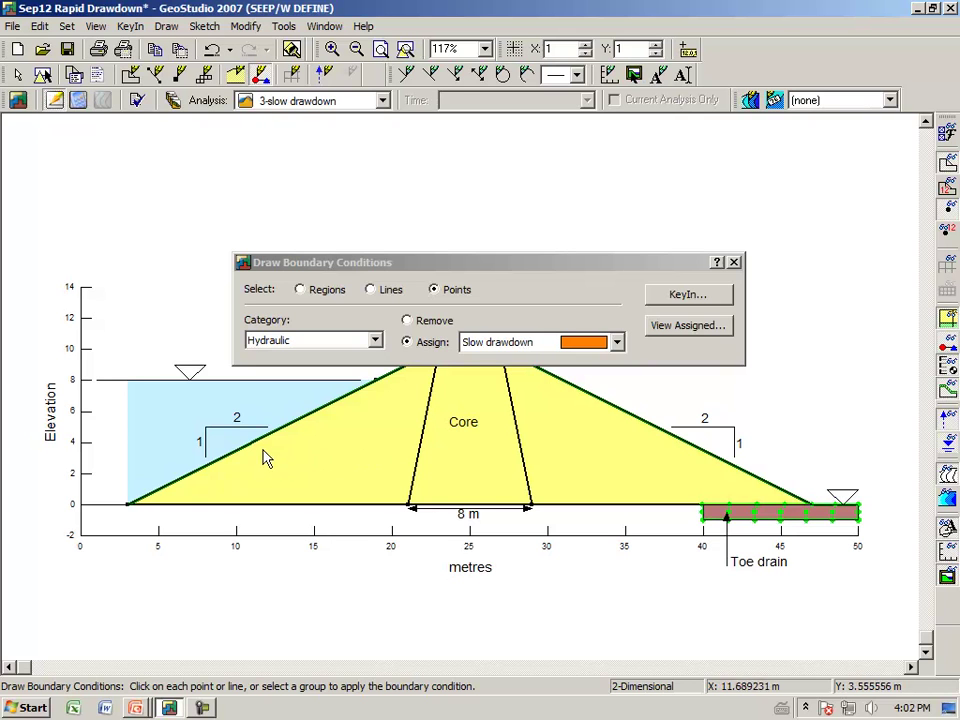
- Assign the Slow drawdown condition to the submerged upstream slope line and enable Potential Seepage Face Review for that condition
{"action": "left_click", "coordinate": [384, 292]}
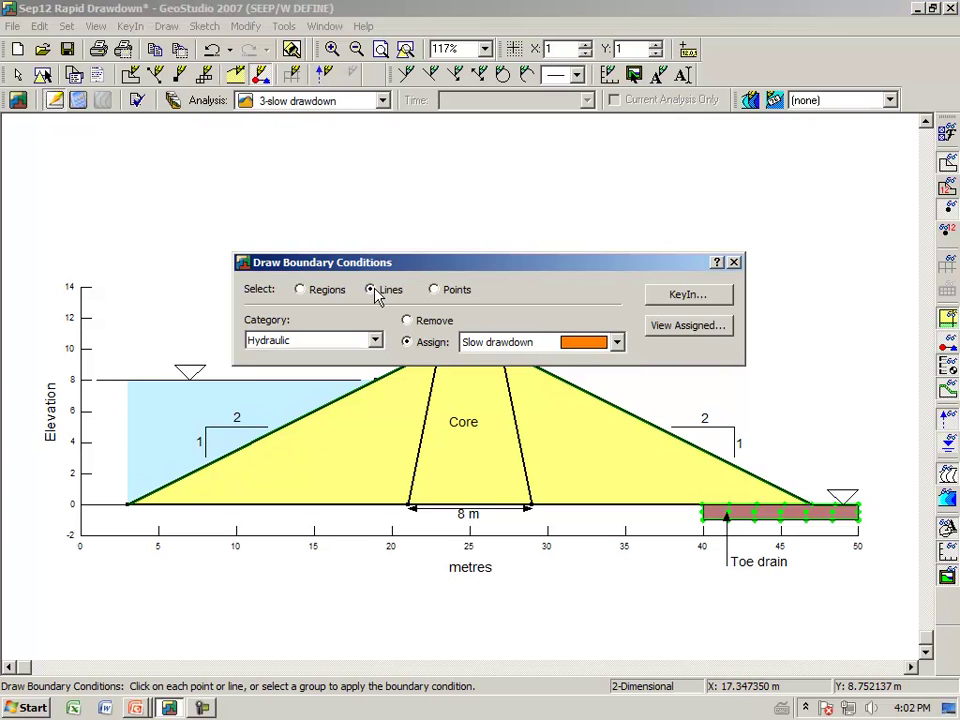
{"action": "left_click", "coordinate": [270, 437]}
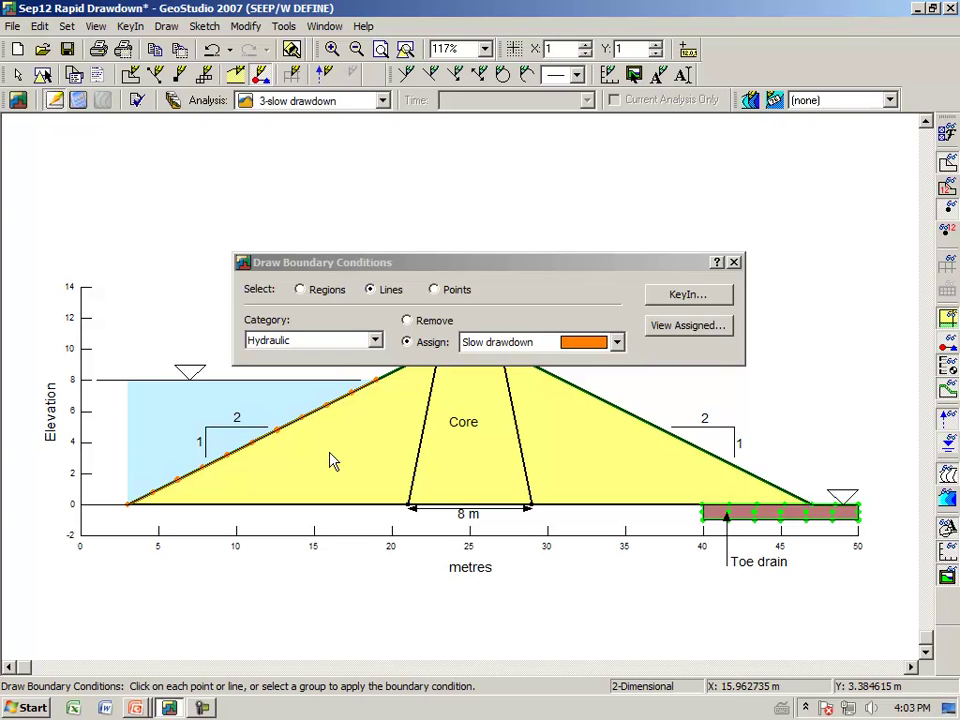
{"action": "left_click", "coordinate": [683, 297]}
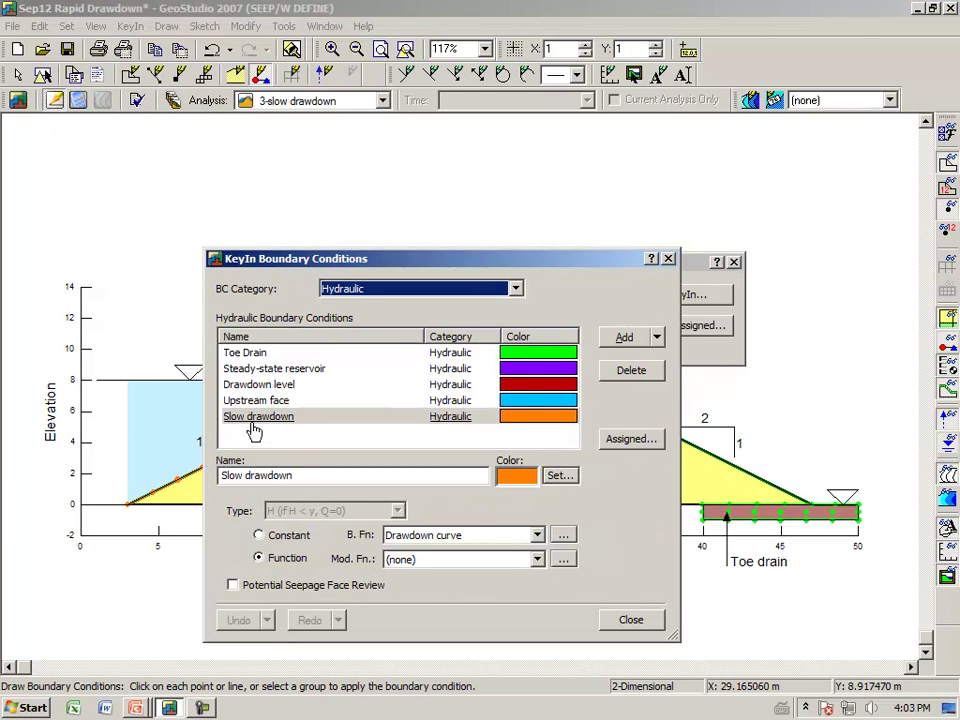
{"action": "left_click", "coordinate": [233, 585]}
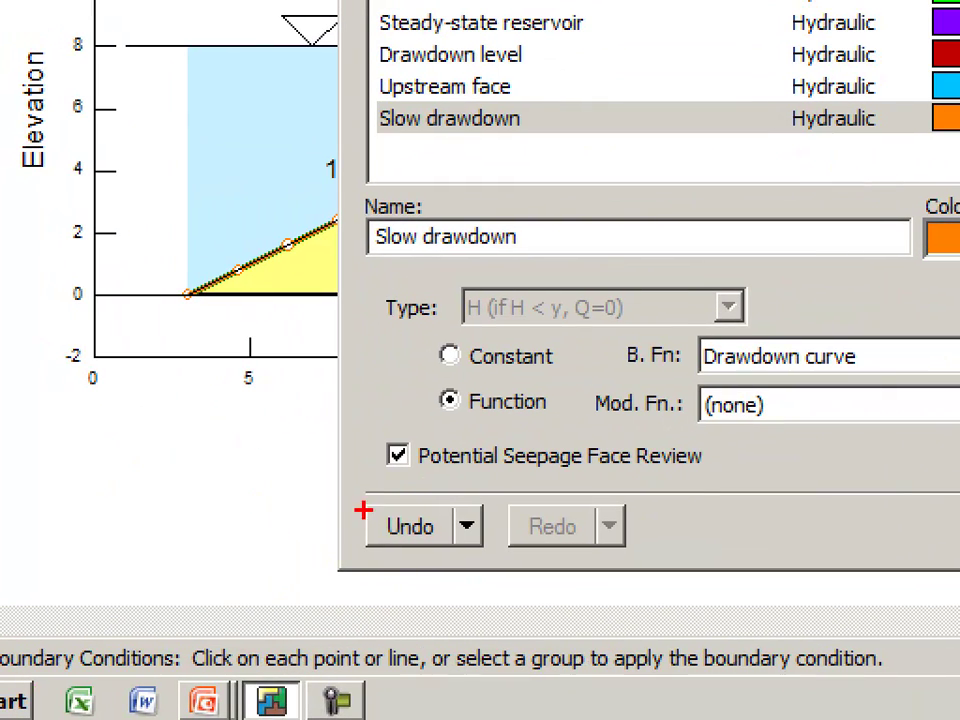
{"action": "mouse_move", "coordinate": [371, 486]}
{"action": "left_mouse_down"}
{"action": "mouse_move", "coordinate": [435, 462]}
{"action": "mouse_move", "coordinate": [357, 452]}
{"action": "mouse_move", "coordinate": [370, 484]}
{"action": "left_mouse_up"}
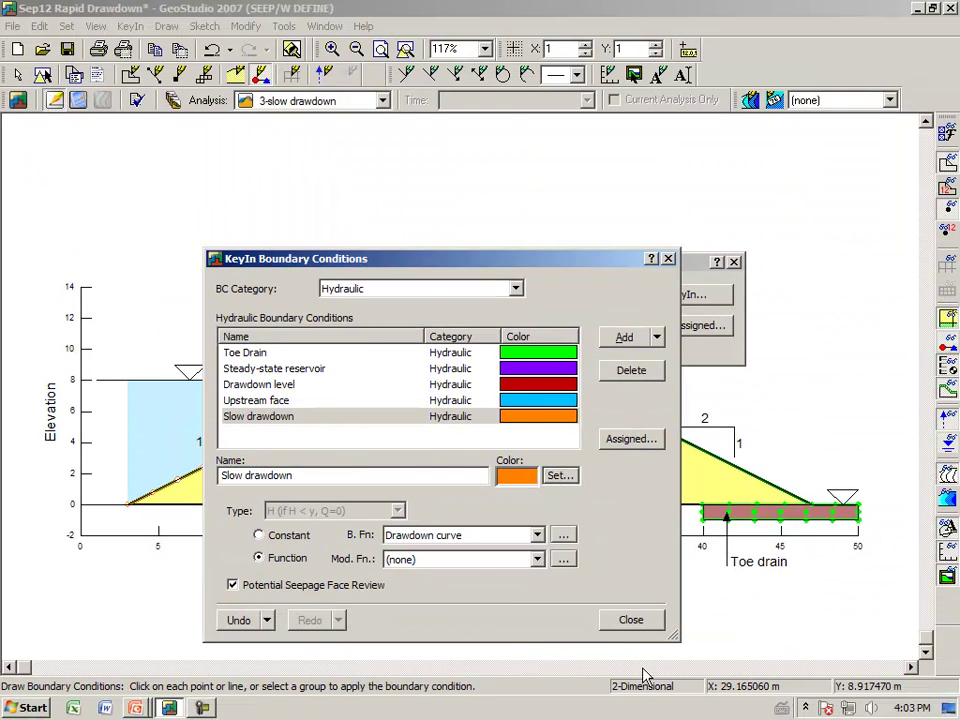
{"action": "left_click", "coordinate": [642, 680]}
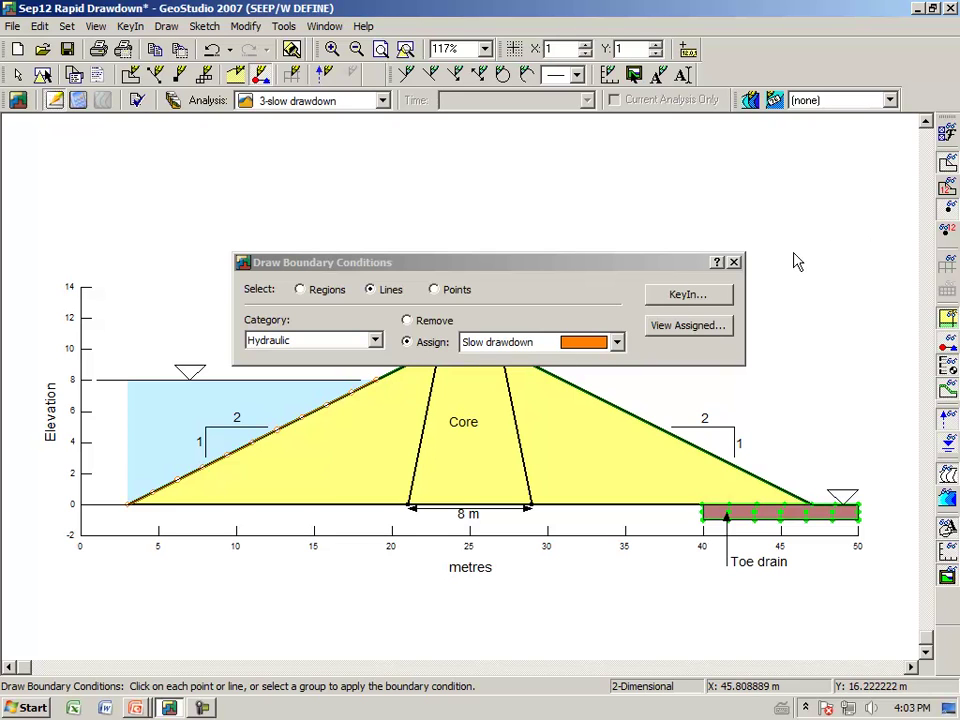
{"action": "left_click", "coordinate": [733, 262]}
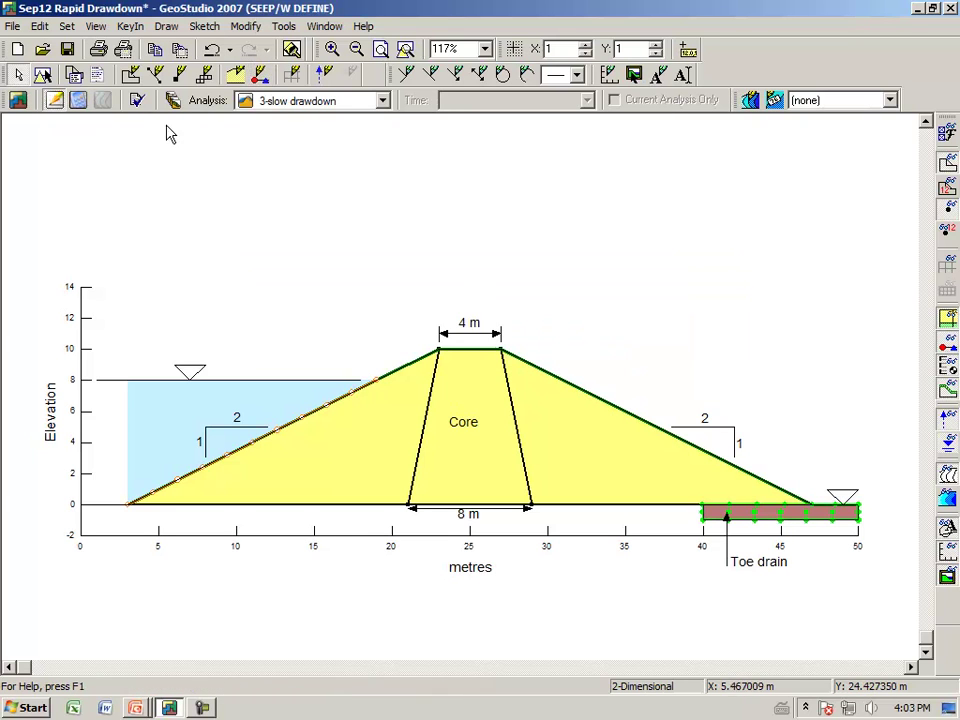
- Verify the model data and solve the 3-slow drawdown analysis
{"action": "left_click", "coordinate": [137, 101]}
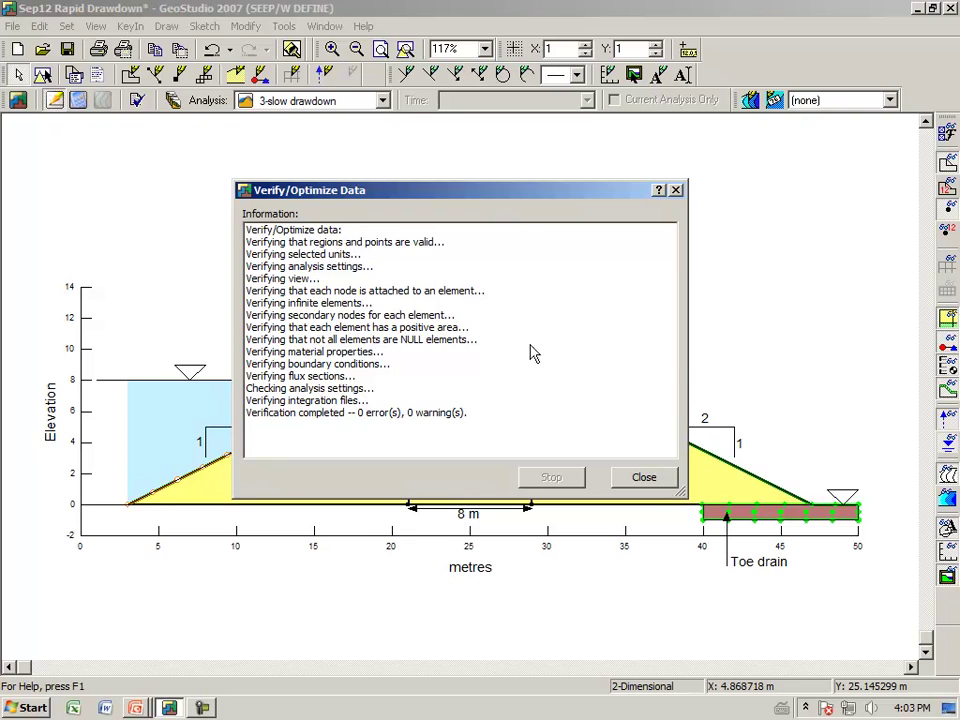
{"action": "left_click", "coordinate": [645, 478]}
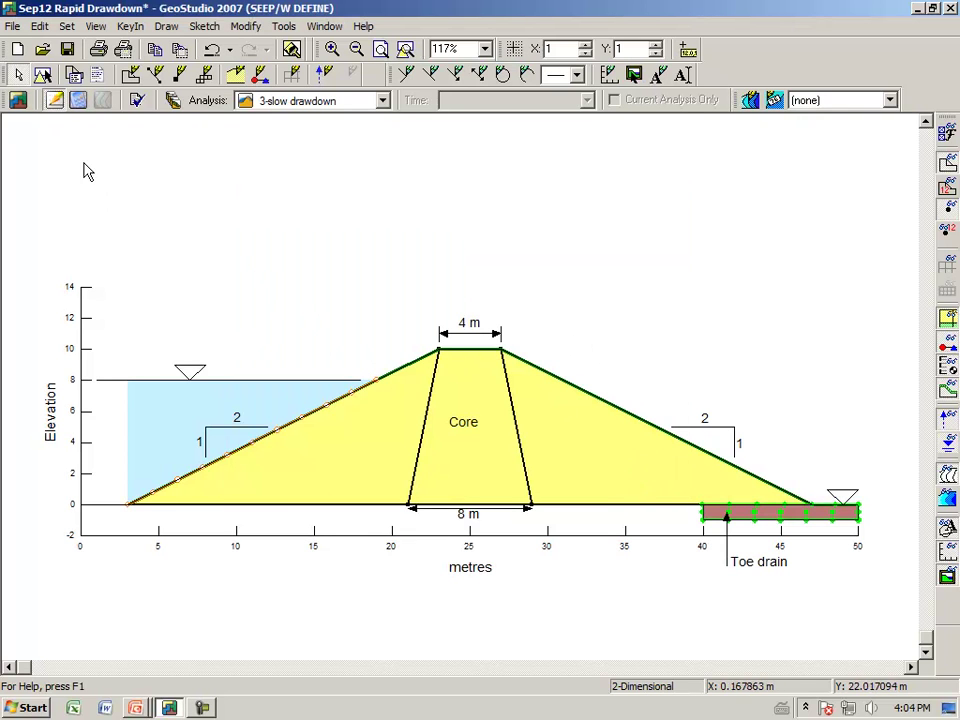
{"action": "left_click", "coordinate": [80, 108]}
{"action": "left_click", "coordinate": [449, 392]}
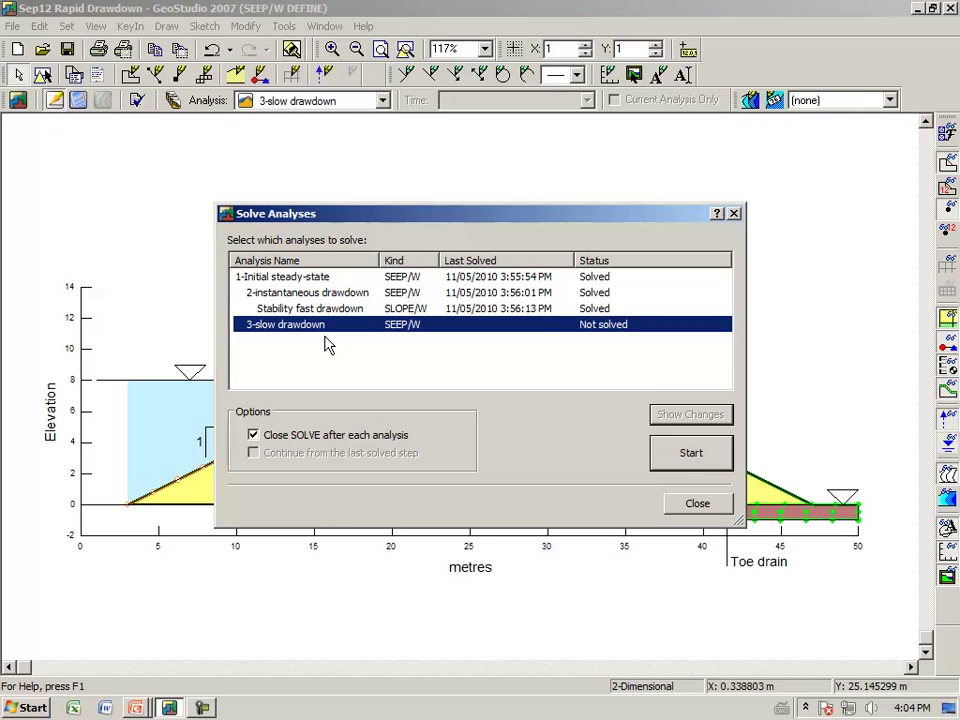
{"action": "left_click", "coordinate": [692, 456]}
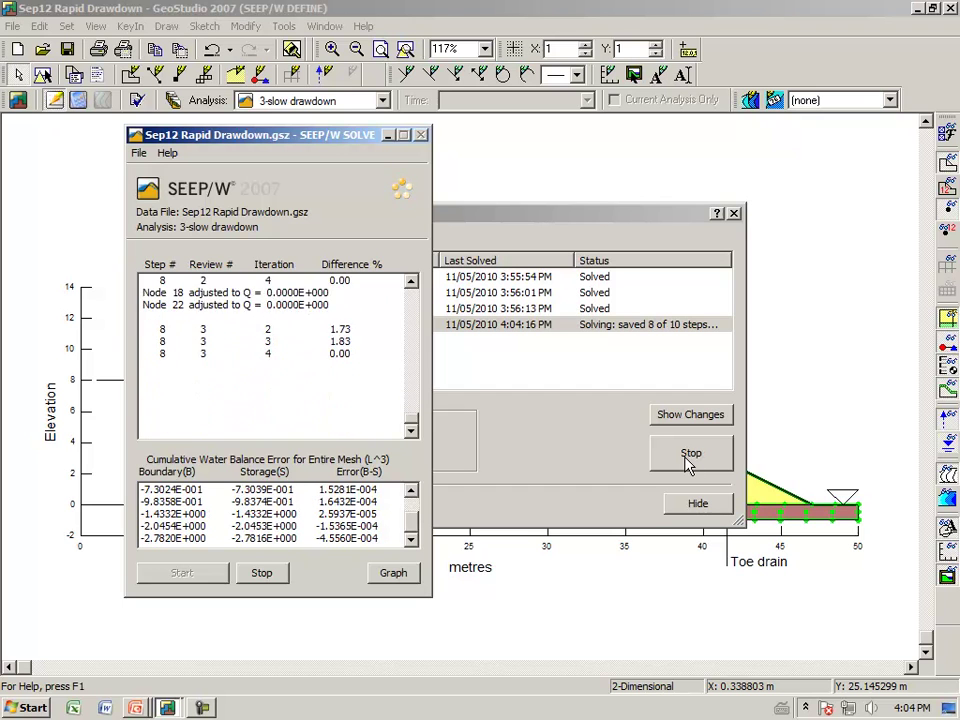
{"action": "left_click", "coordinate": [701, 510]}
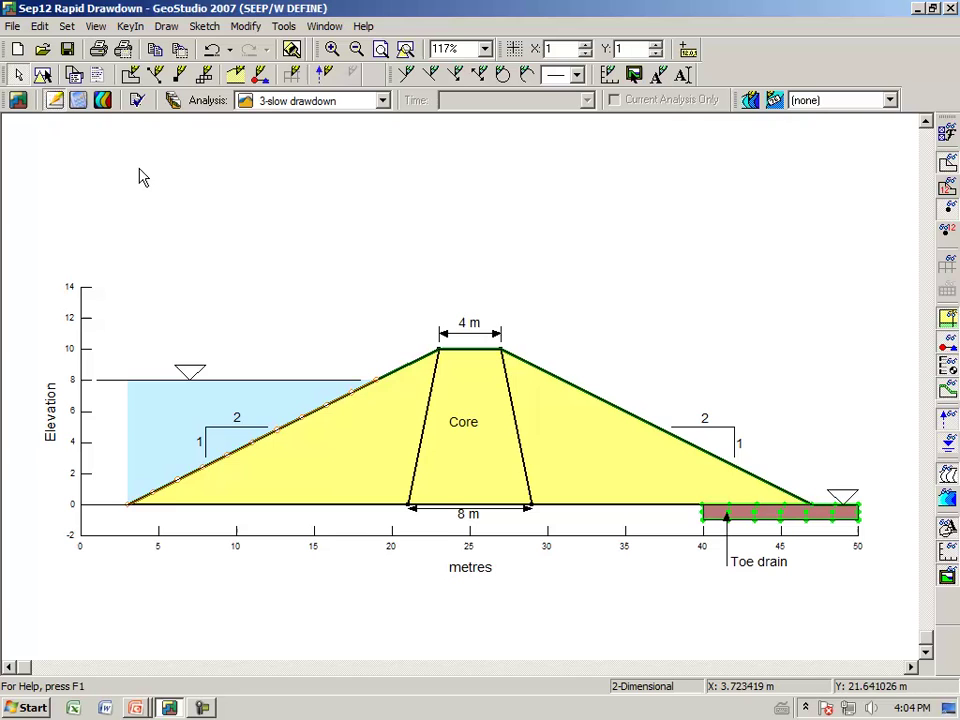
- Examine how the water table and reservoir level change through the 3-slow drawdown results from 0 to 30 days
{"action": "left_click", "coordinate": [103, 100]}
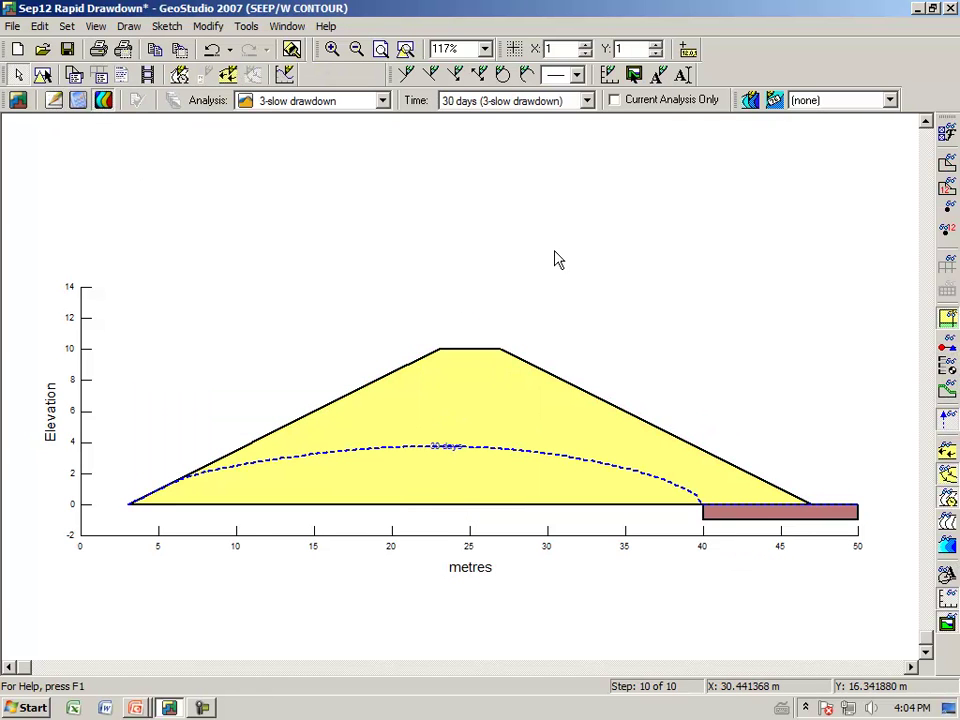
{"action": "left_click", "coordinate": [587, 104]}
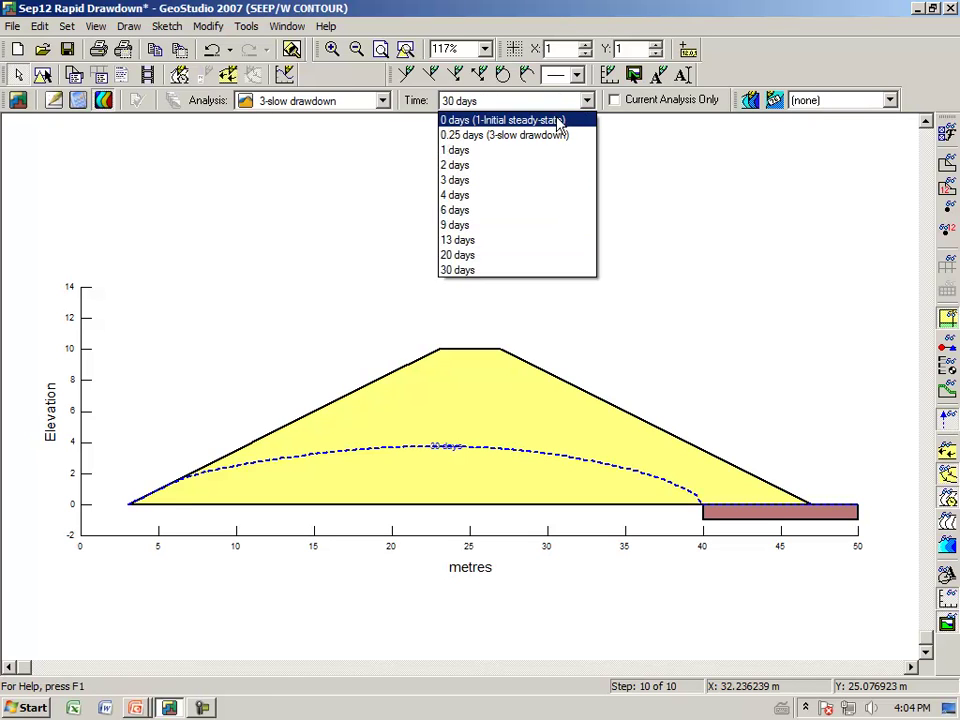
{"action": "left_click", "coordinate": [560, 121]}
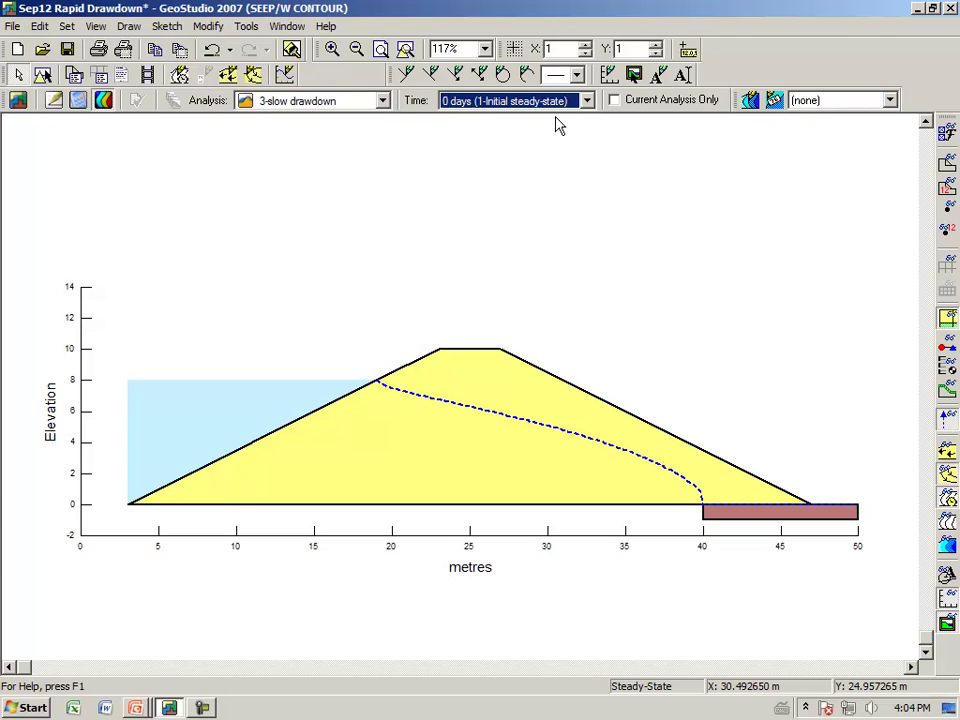
{"action": "scroll", "coordinate": [585, 111], "scroll_direction": "down", "scroll_amount": 1}
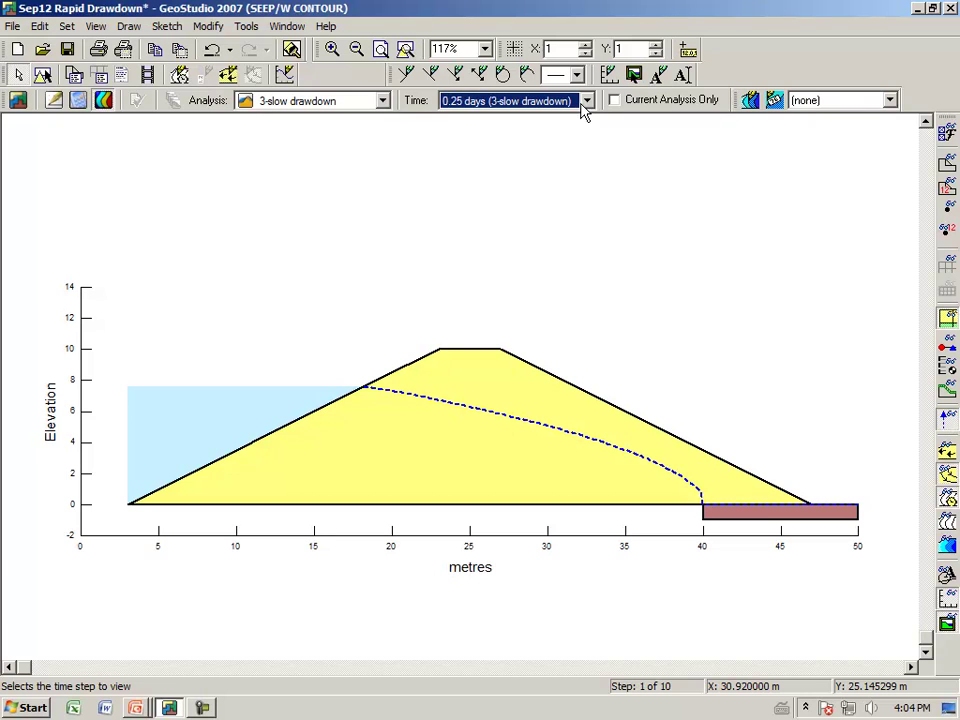
{"action": "scroll", "coordinate": [585, 111], "scroll_direction": "down", "scroll_amount": 1}
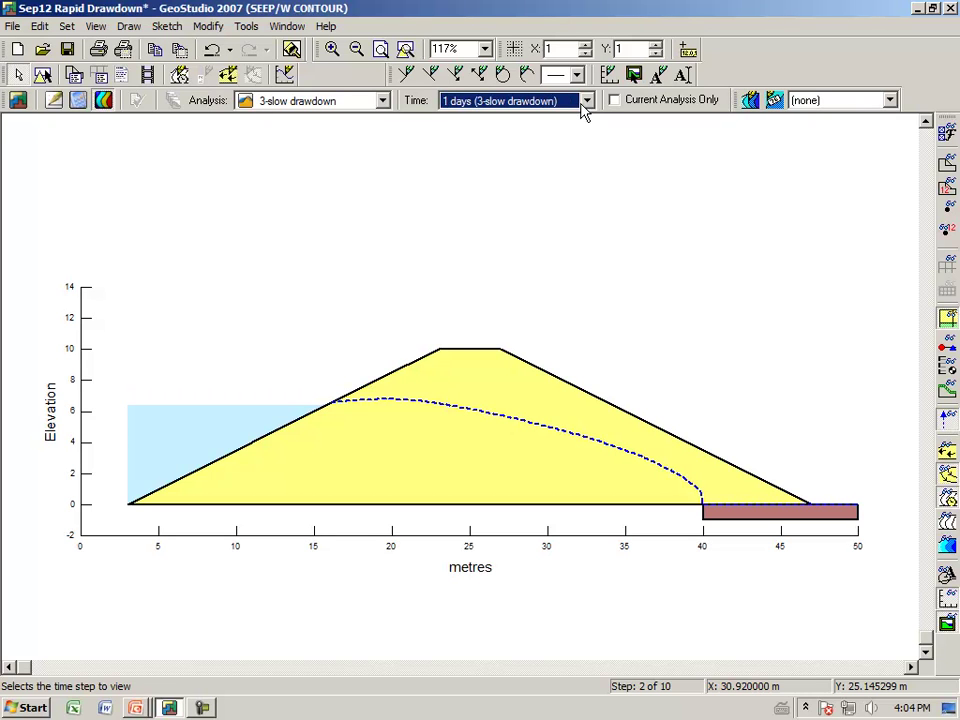
{"action": "scroll", "coordinate": [585, 111], "scroll_direction": "down", "scroll_amount": 1}
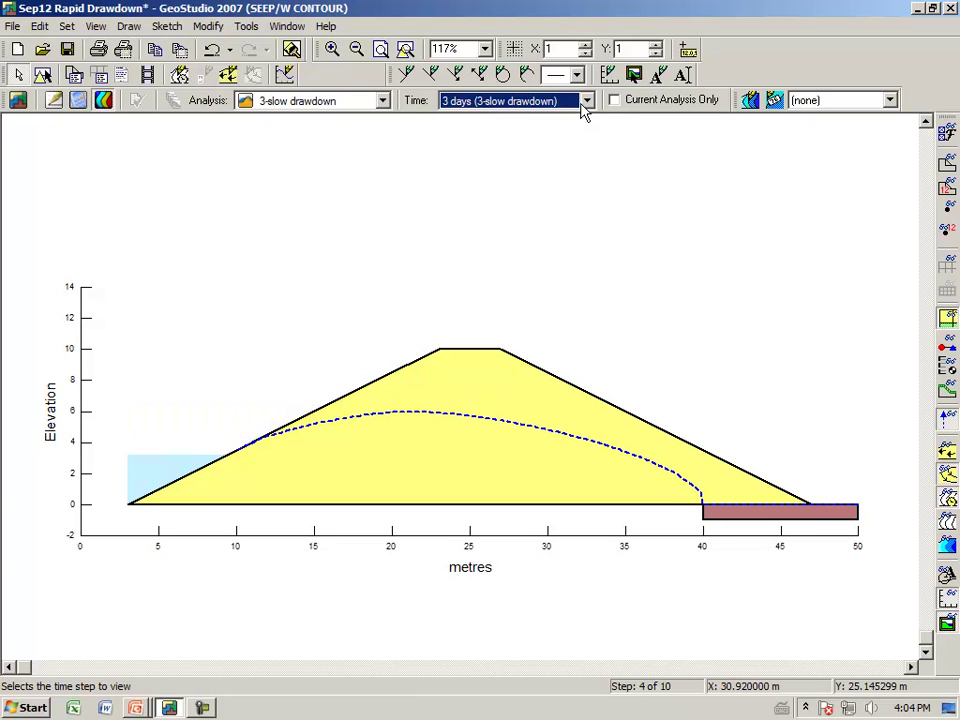
{"action": "scroll", "coordinate": [585, 111], "scroll_direction": "down", "scroll_amount": 1}
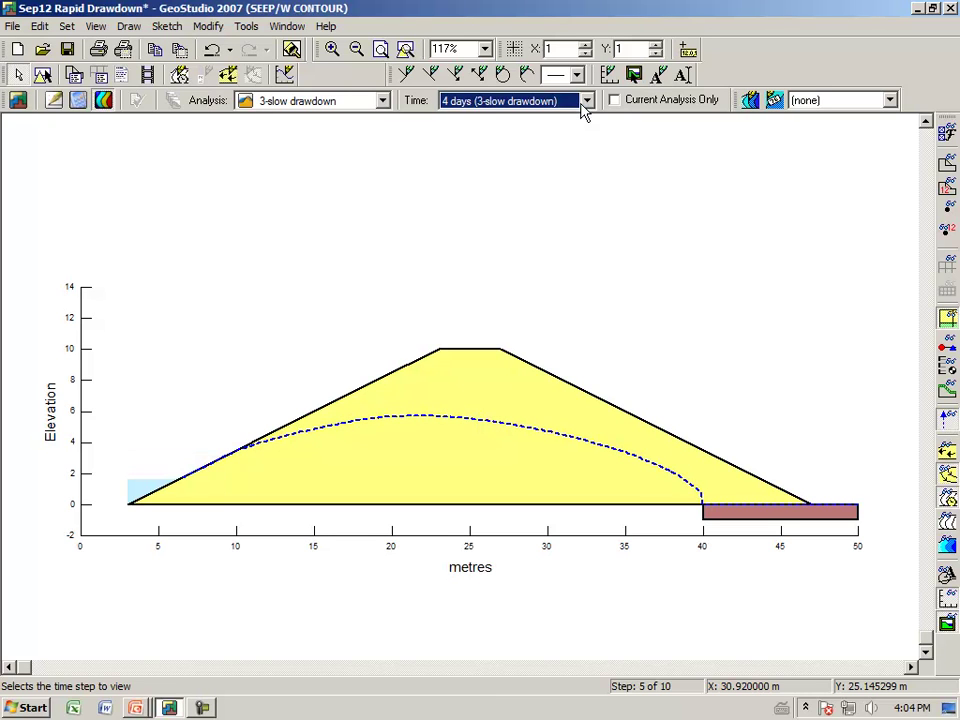
{"action": "scroll", "coordinate": [585, 111], "scroll_direction": "down", "scroll_amount": 1}
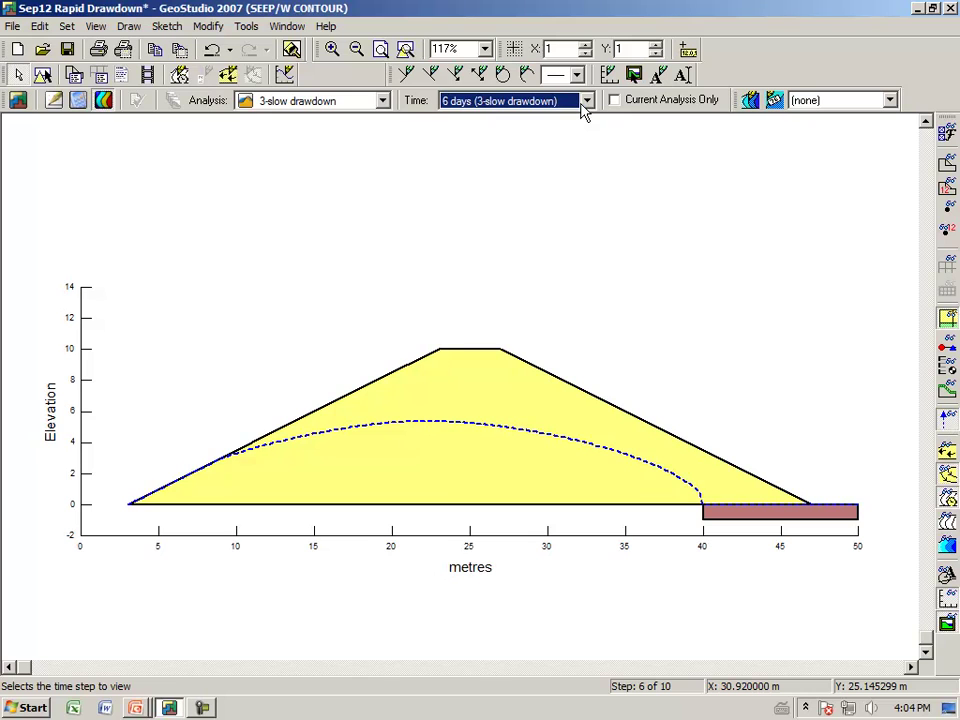
{"action": "key", "text": "Down"}
{"action": "key", "text": "Down"}
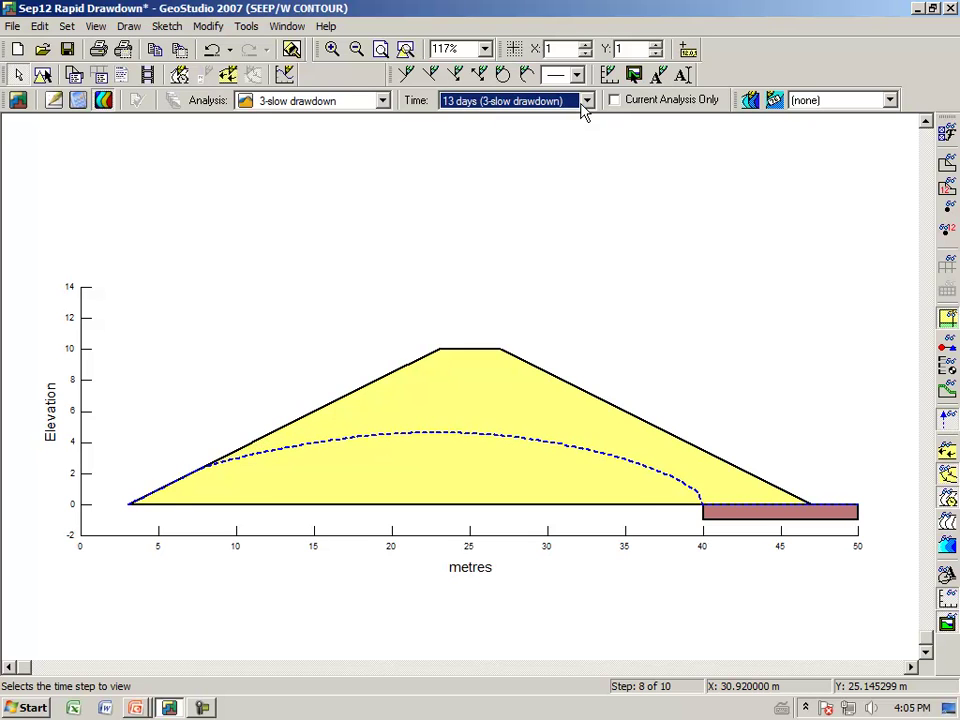
{"action": "key", "text": "Down"}
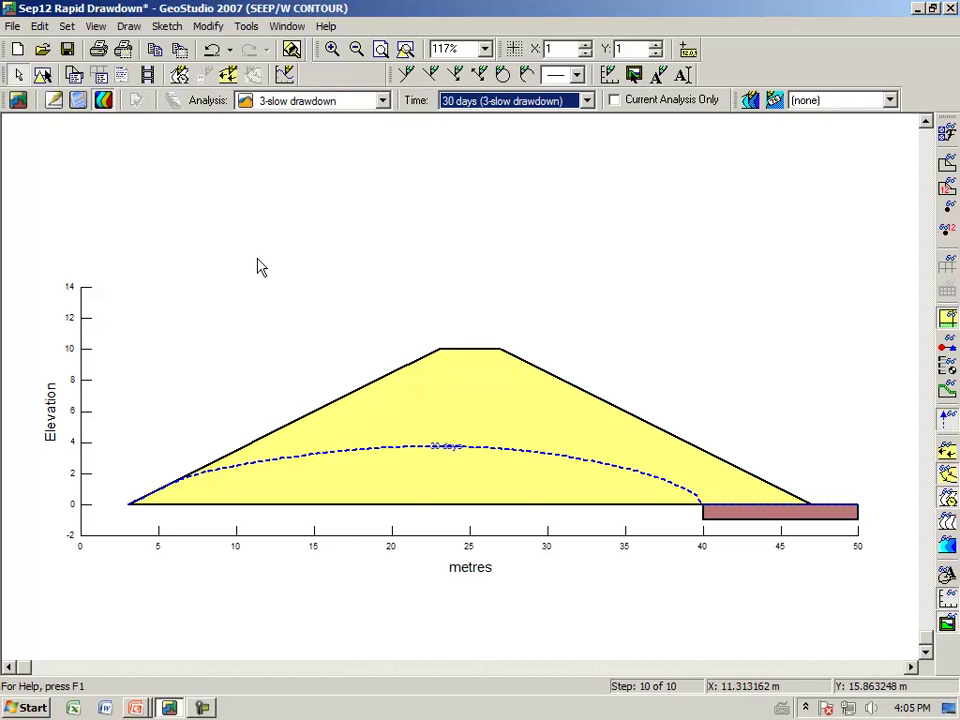
- Return to the model definition and clone the Stability fast drawdown analysis
{"action": "left_click", "coordinate": [57, 106]}
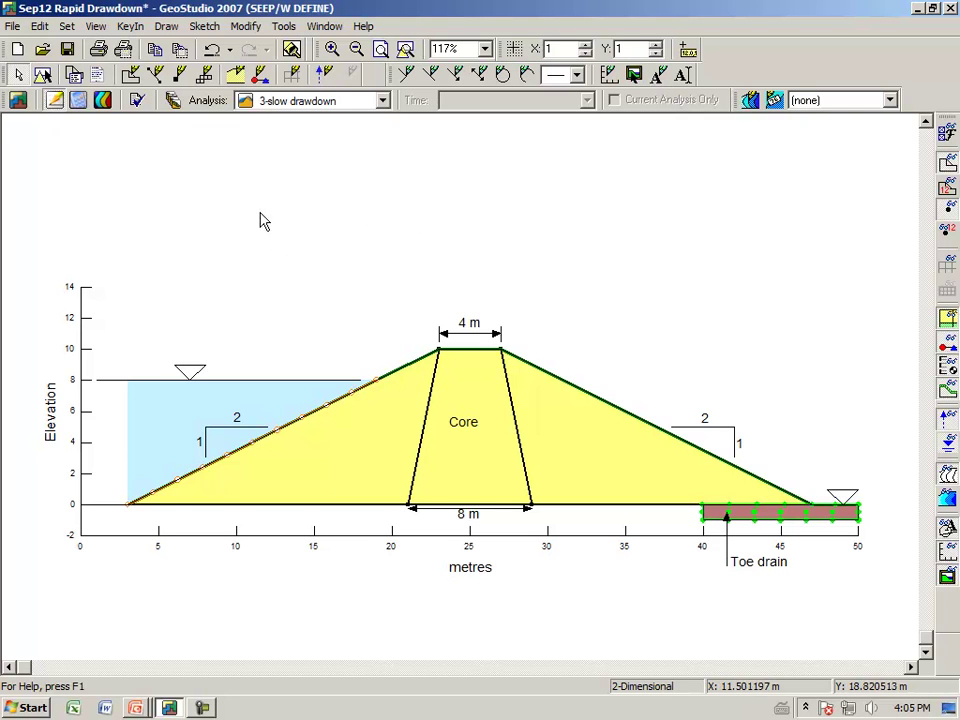
{"action": "left_click", "coordinate": [174, 104]}
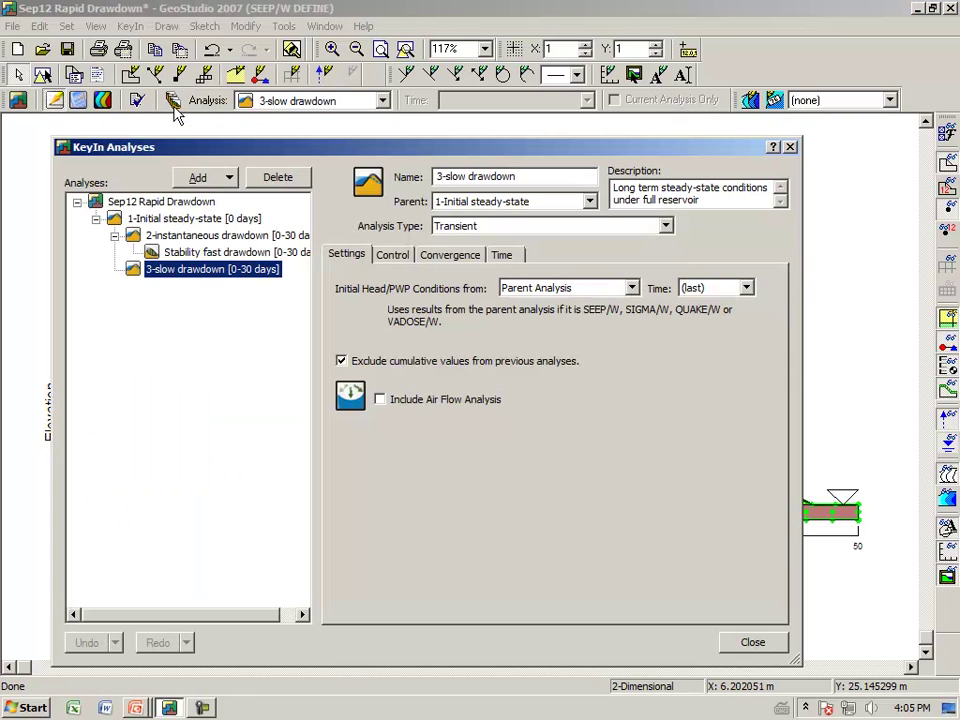
{"action": "left_click", "coordinate": [185, 256]}
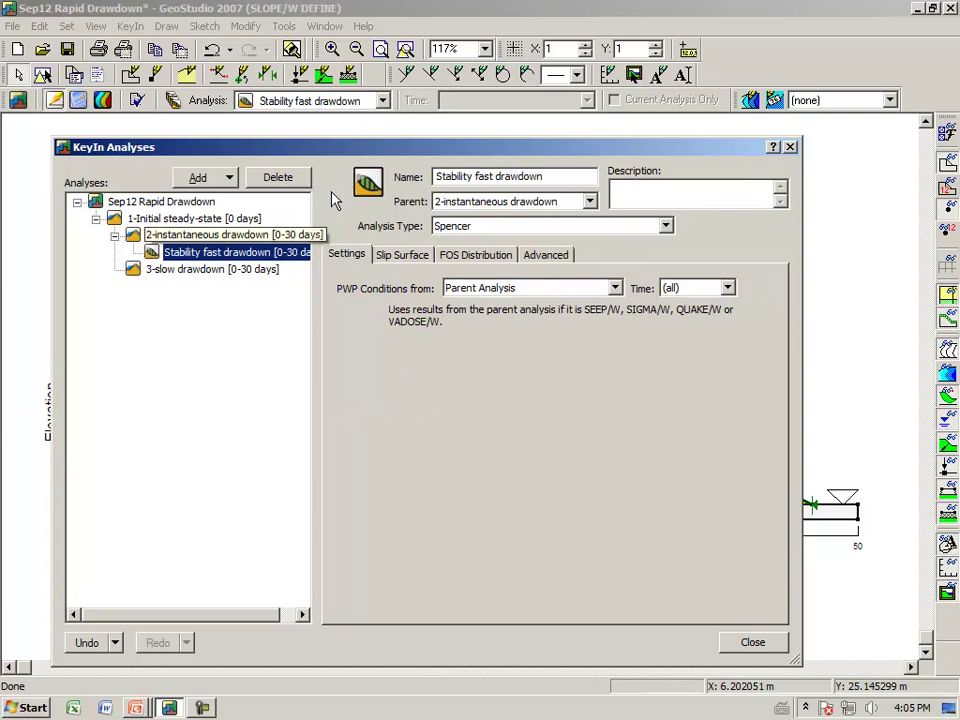
{"action": "left_click", "coordinate": [229, 177]}
{"action": "left_click", "coordinate": [212, 201]}
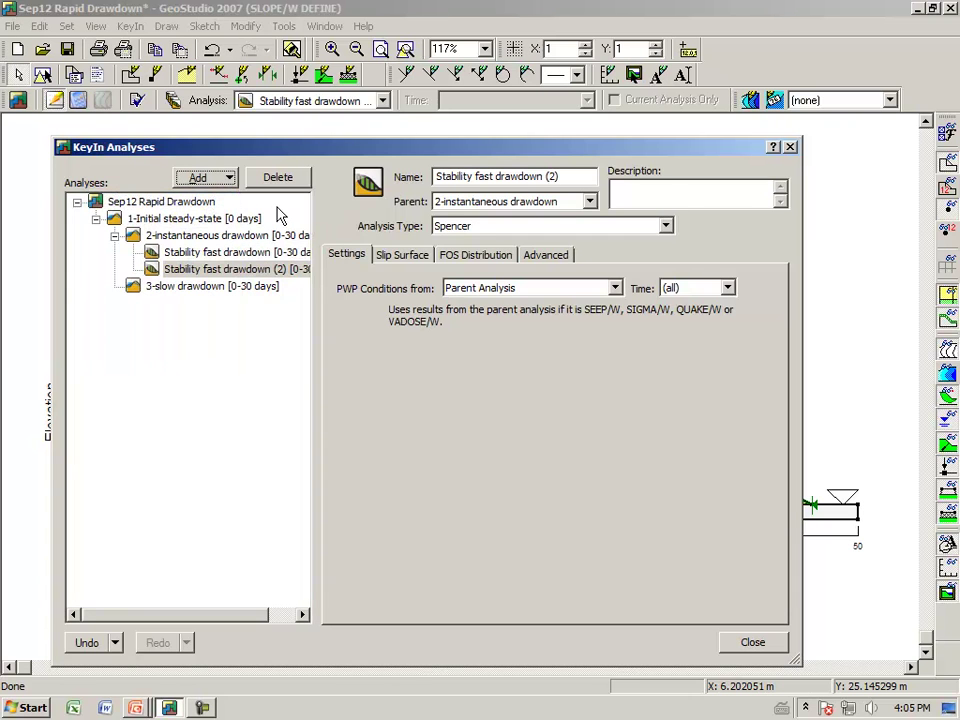
- Rename the cloned stability analysis as Stability slow drawdown and make 3-slow drawdown its parent analysis
{"action": "left_click_drag", "start_coordinate": [567, 175], "coordinate": [396, 180]}
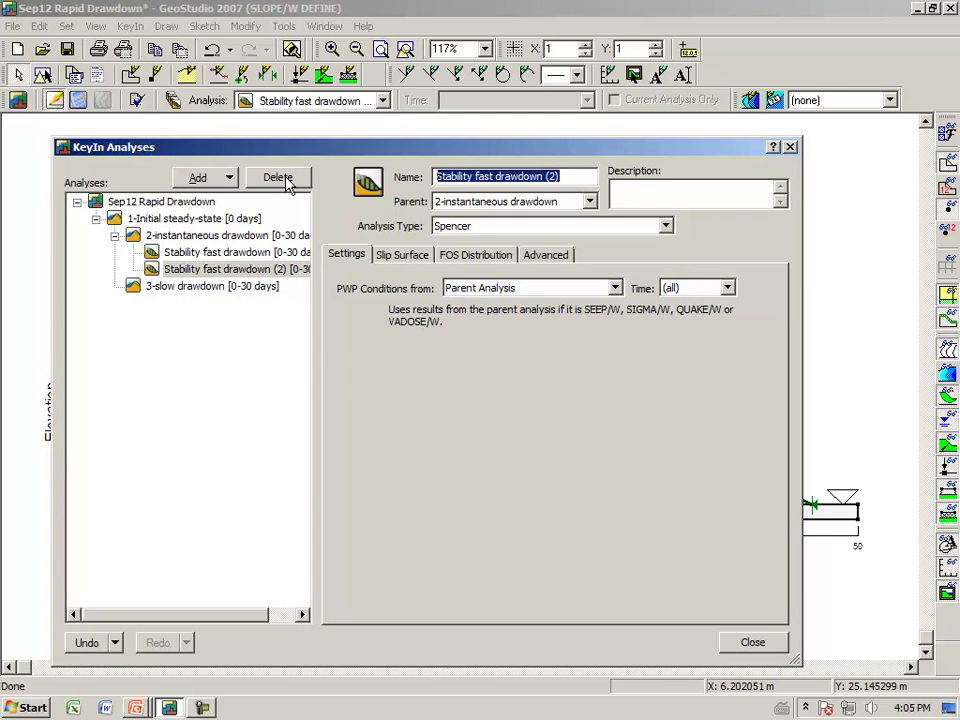
{"action": "type", "text": "St"}
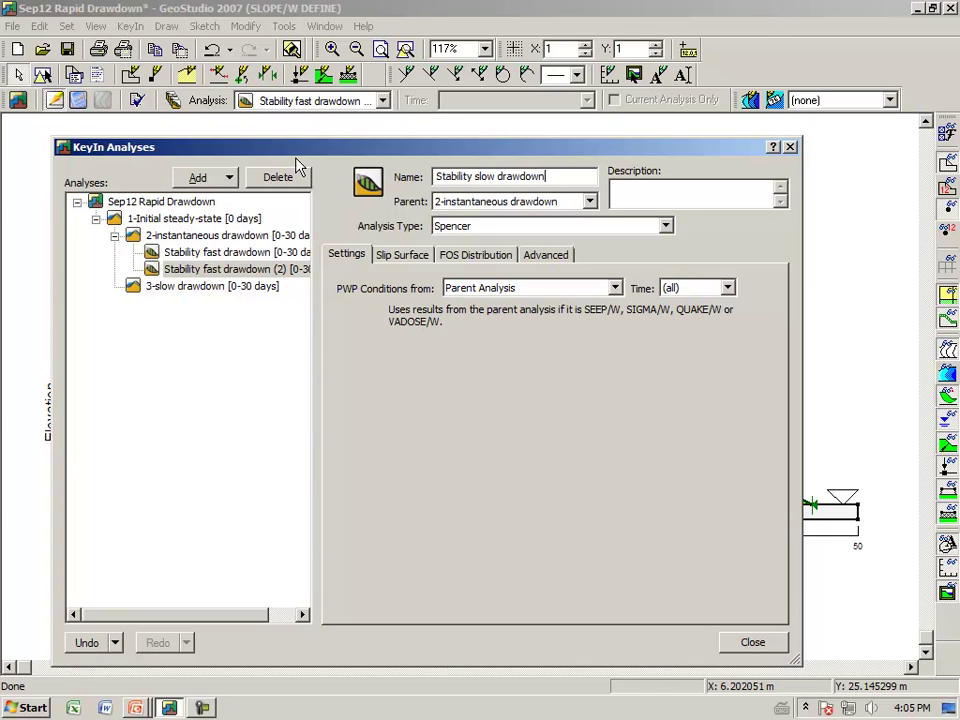
{"action": "key", "text": "Tab"}
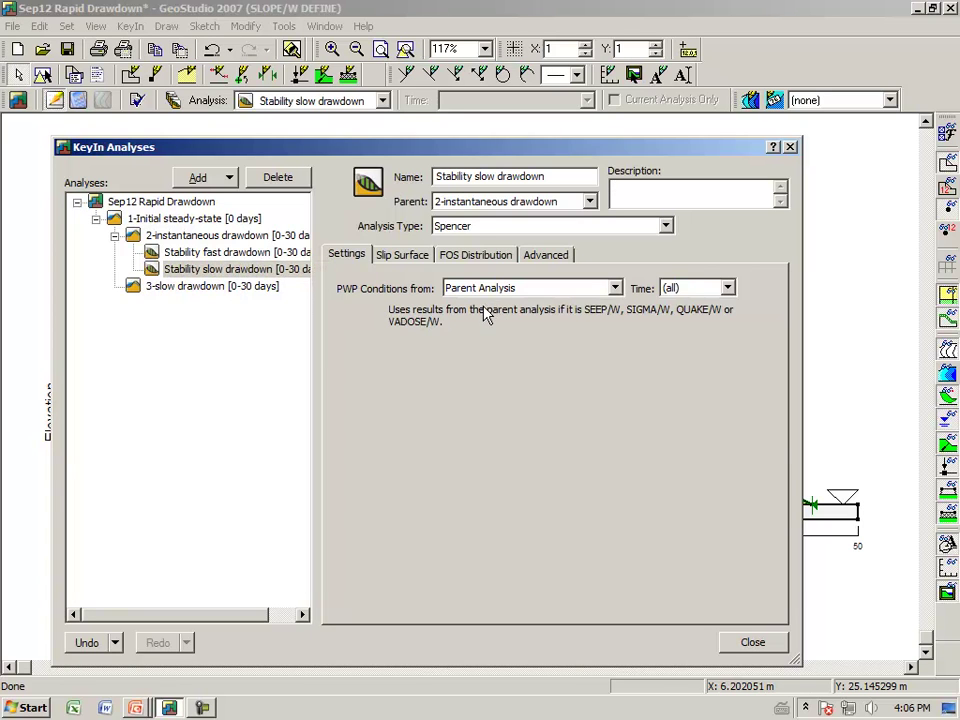
{"action": "left_click", "coordinate": [590, 202]}
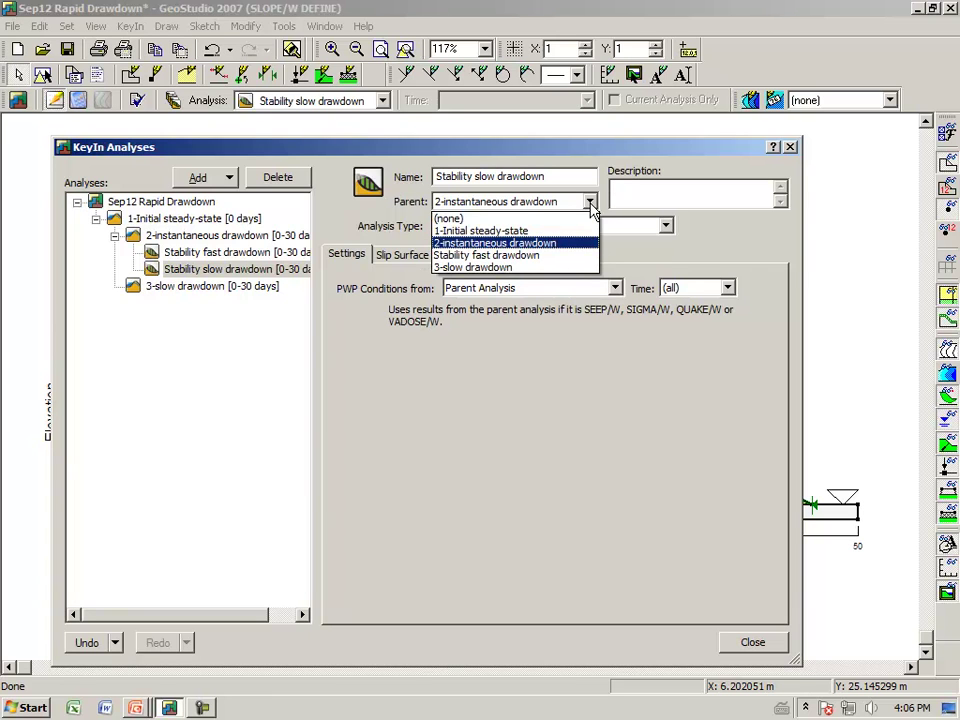
{"action": "left_click", "coordinate": [533, 268]}
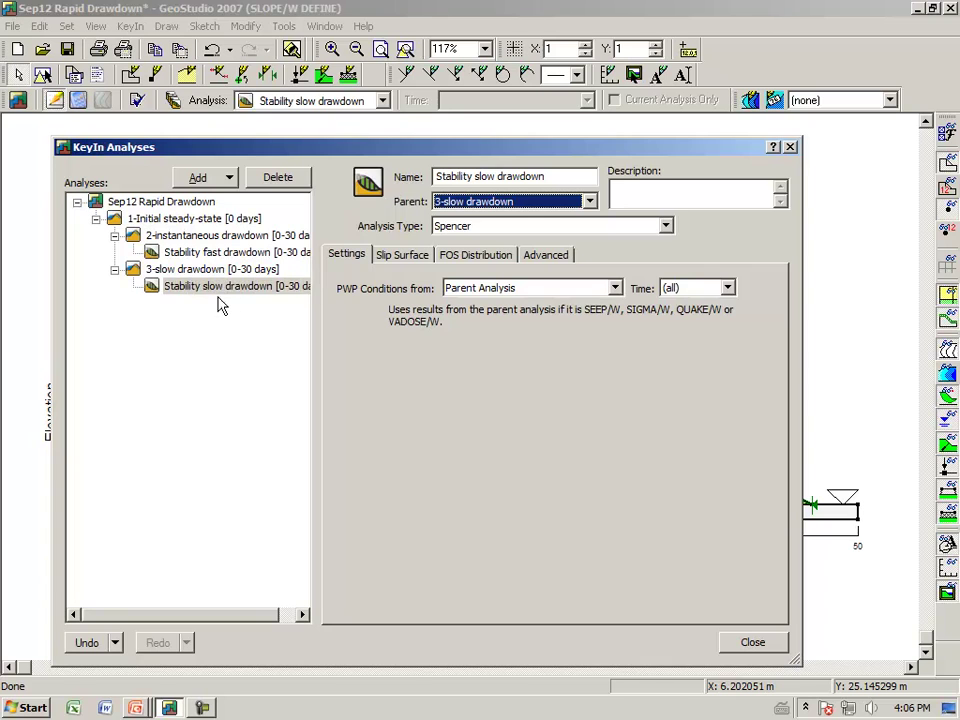
{"action": "left_click", "coordinate": [402, 258]}
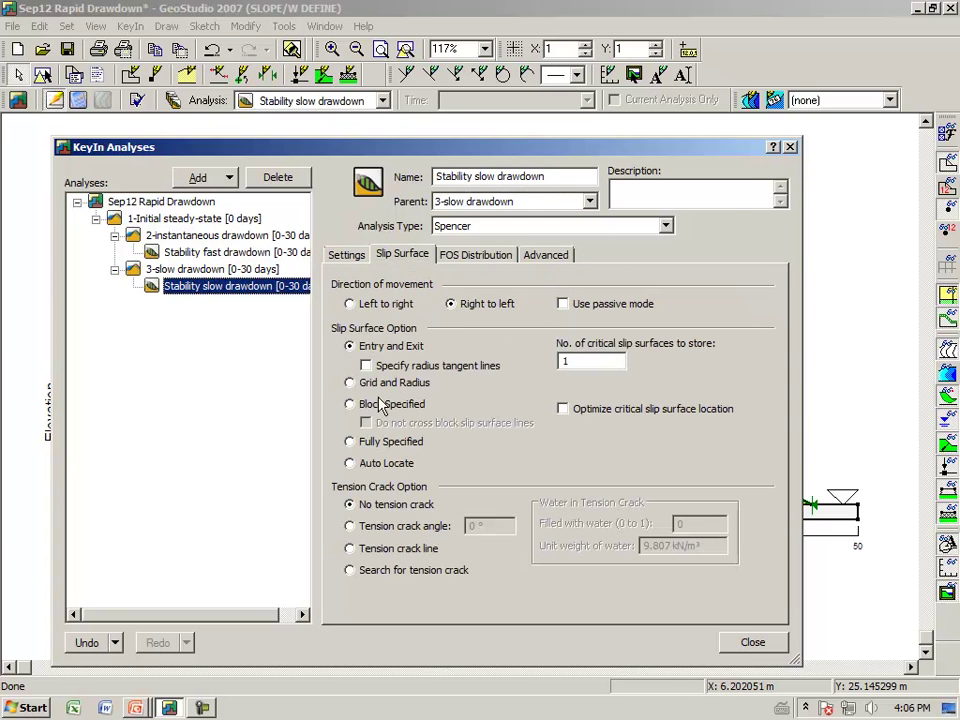
{"action": "left_click", "coordinate": [755, 644]}
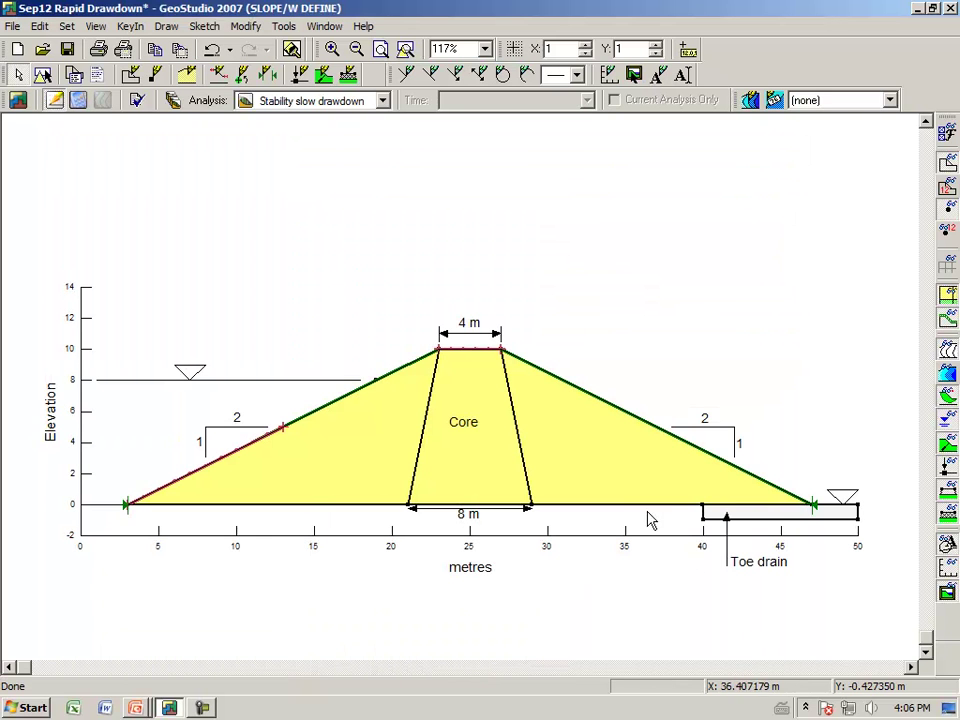
- Set the Stability slow drawdown analysis to take its pore-water pressures from the parent analysis at all times
{"action": "left_click", "coordinate": [171, 100]}
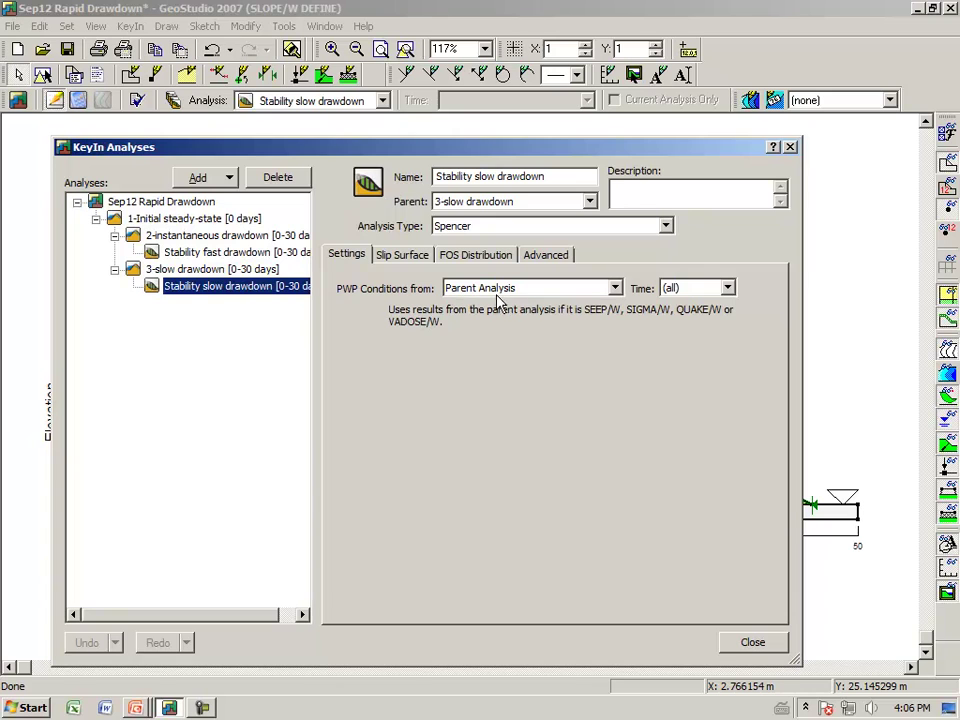
{"action": "left_click", "coordinate": [729, 289]}
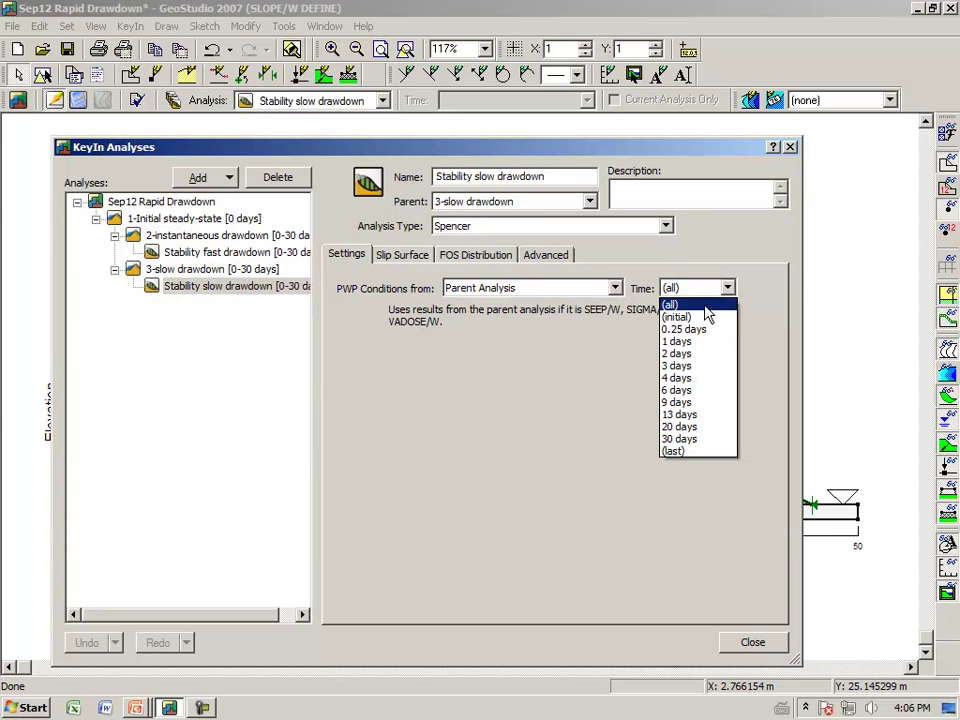
{"action": "left_click", "coordinate": [706, 306]}
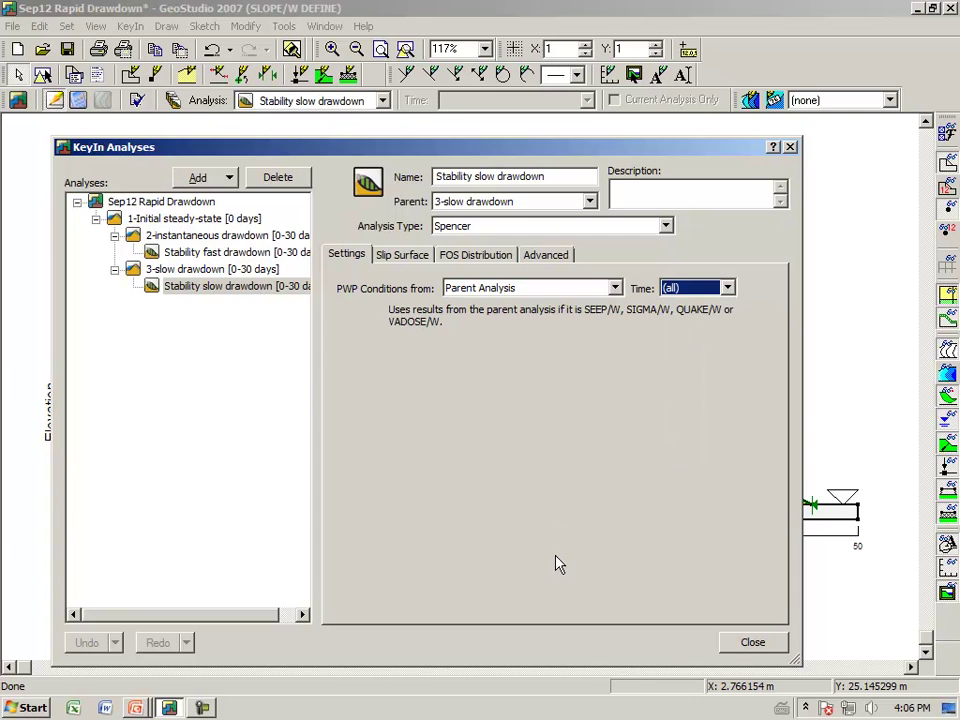
{"action": "left_click", "coordinate": [740, 642]}
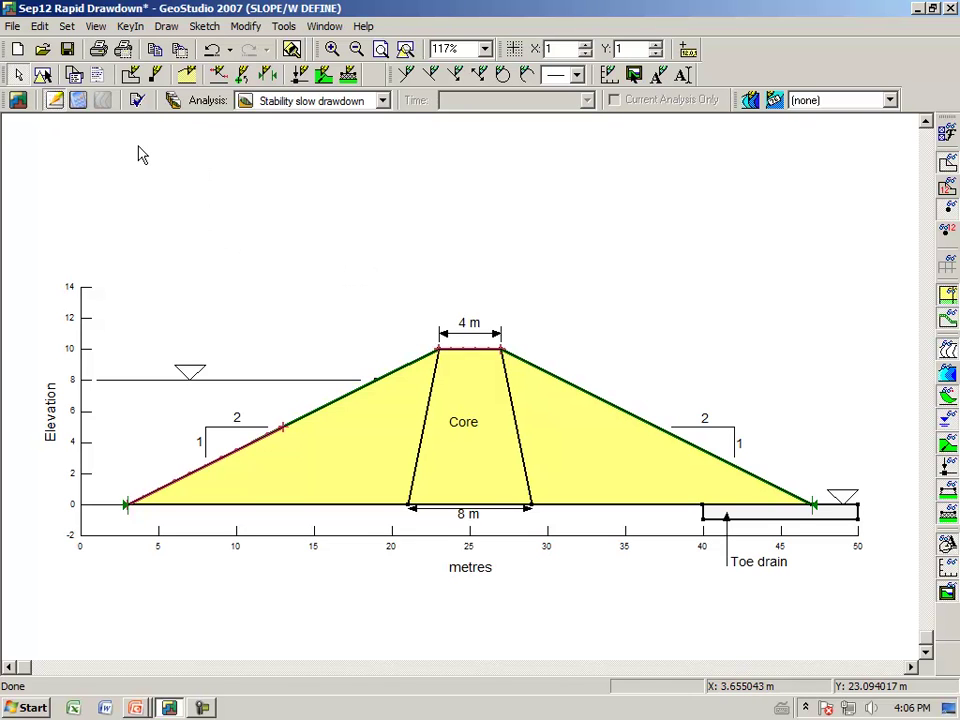
- Save the model changes and solve the Stability slow drawdown analysis
{"action": "left_click", "coordinate": [78, 100]}
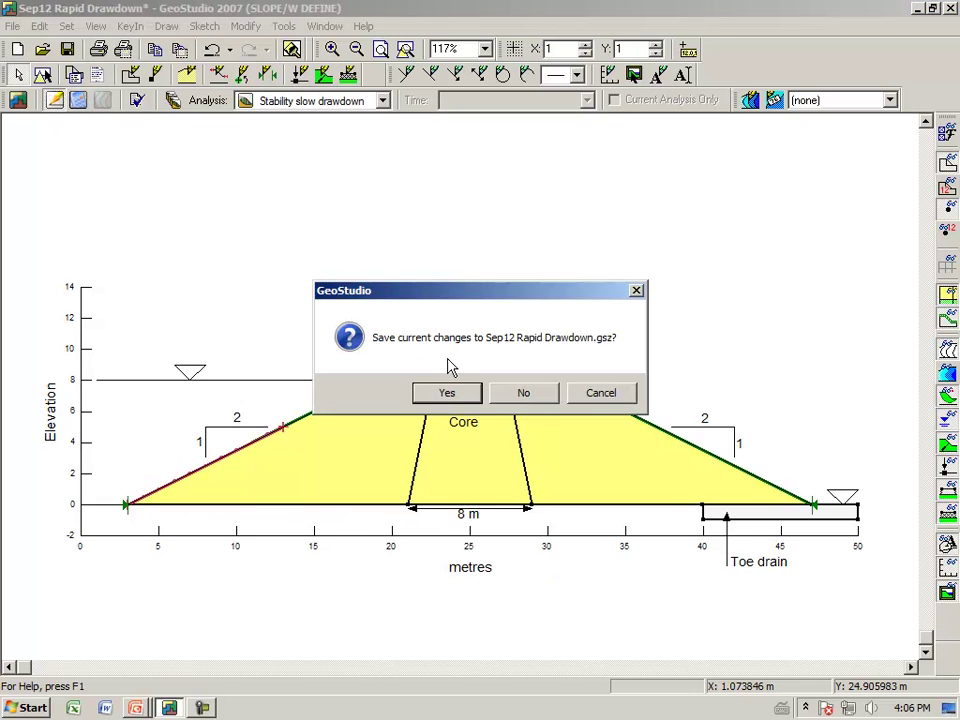
{"action": "left_click", "coordinate": [447, 395]}
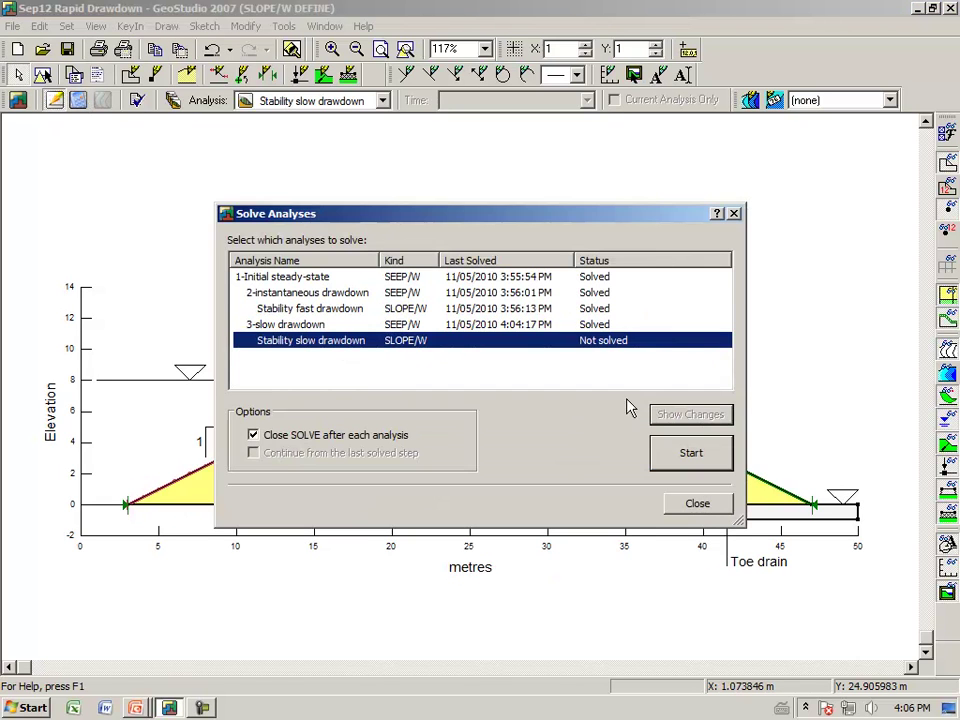
{"action": "left_click", "coordinate": [697, 462]}
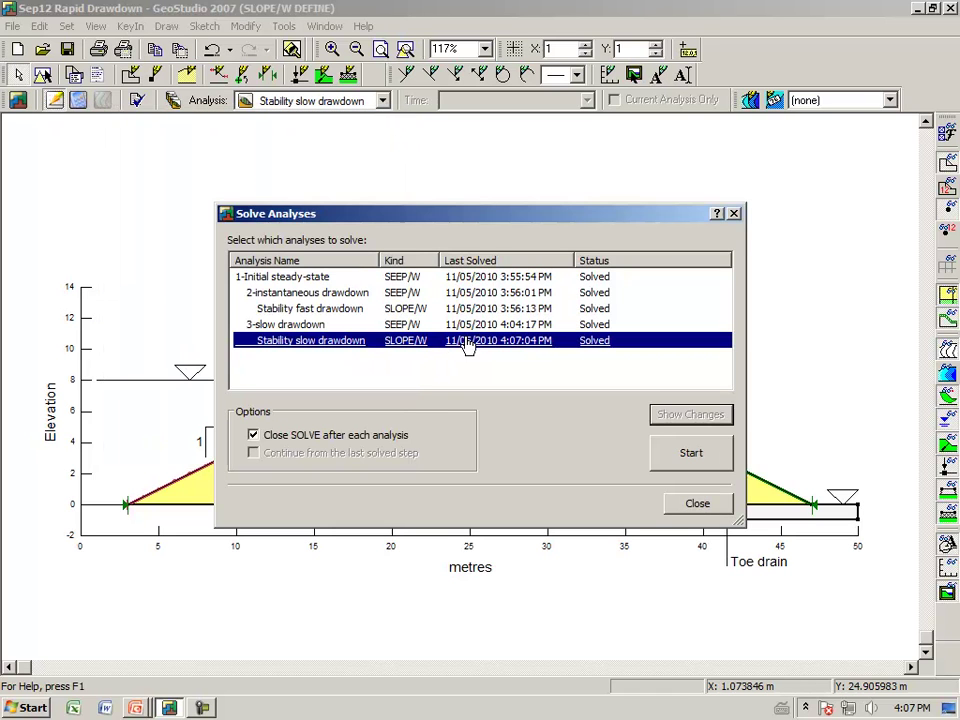
{"action": "left_click", "coordinate": [676, 500]}
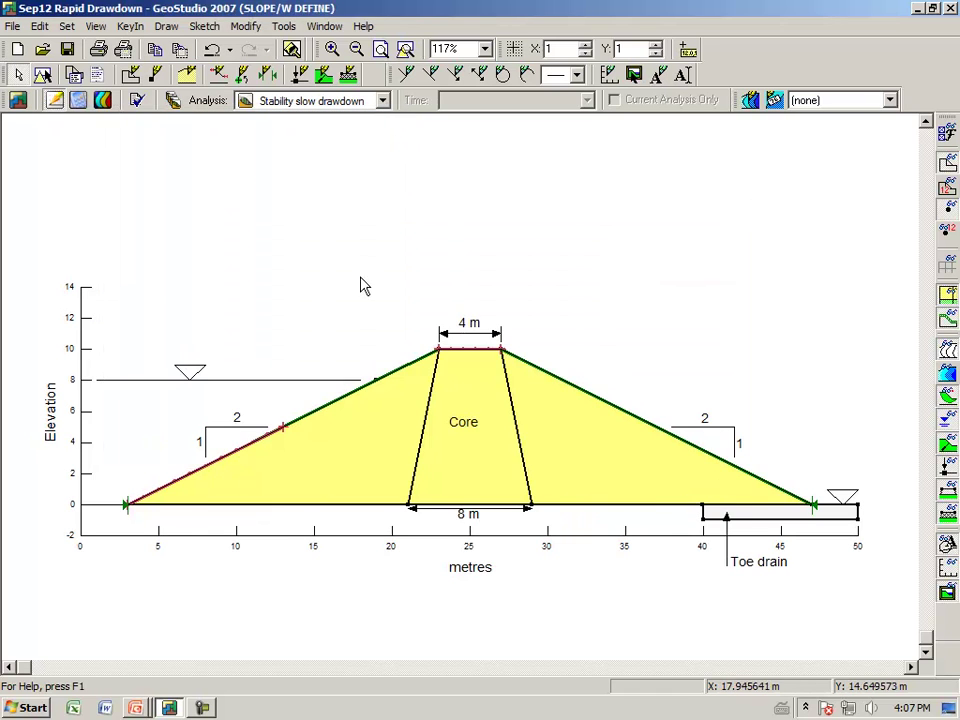
- Examine how the critical slip surface and factor of safety change through the Stability slow drawdown results from 0.25 to 30 days
{"action": "left_click", "coordinate": [102, 101]}
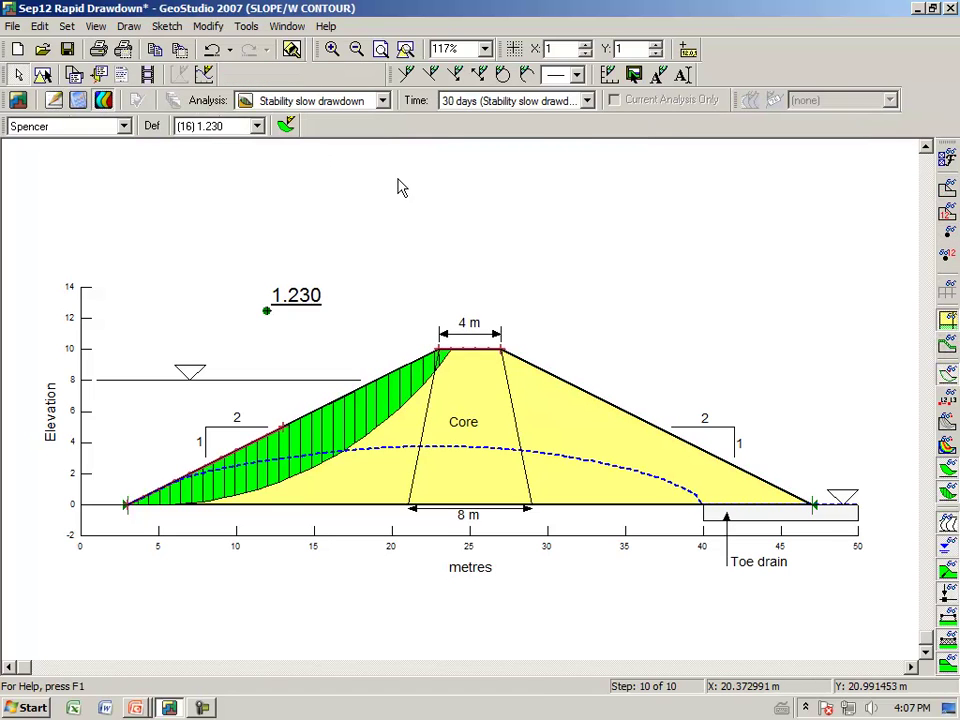
{"action": "left_click", "coordinate": [587, 100]}
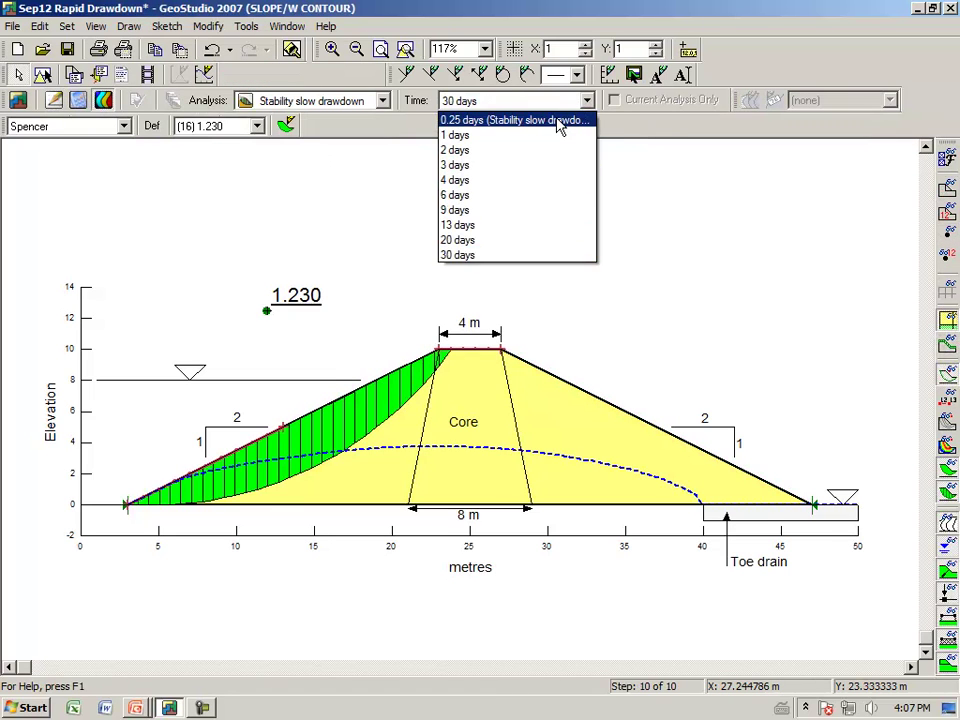
{"action": "left_click", "coordinate": [560, 123]}
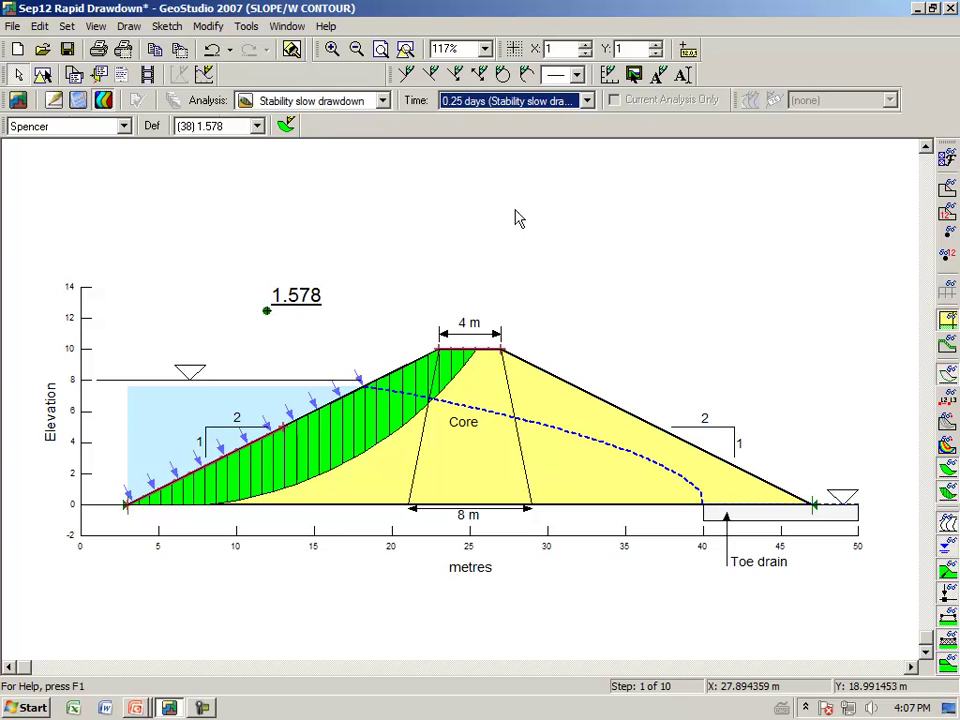
{"action": "key", "text": "Down"}
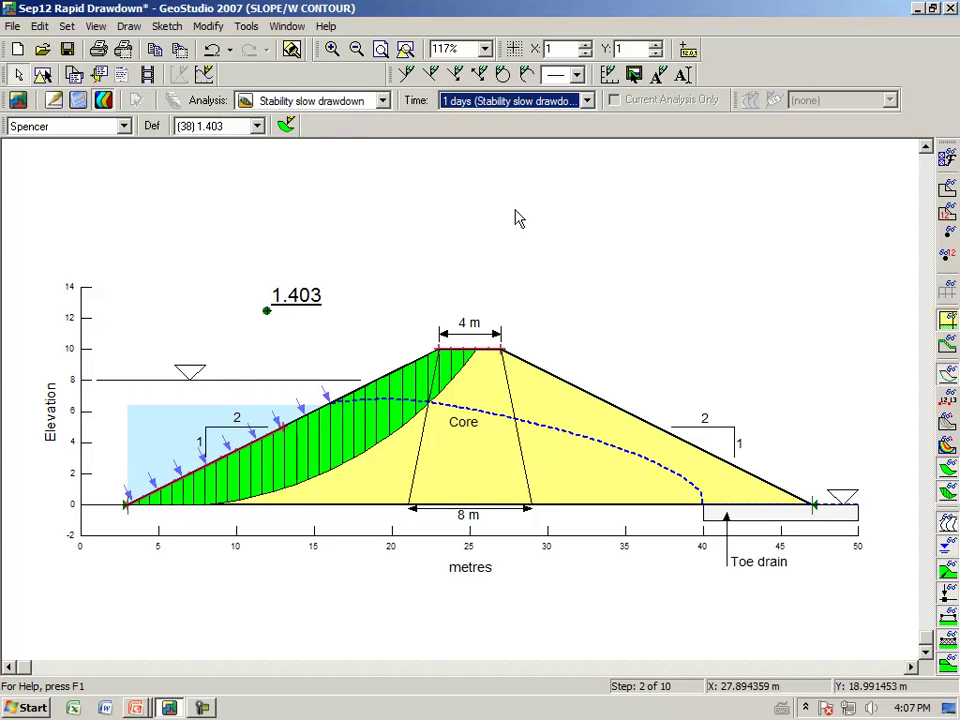
{"action": "key", "text": "Down"}
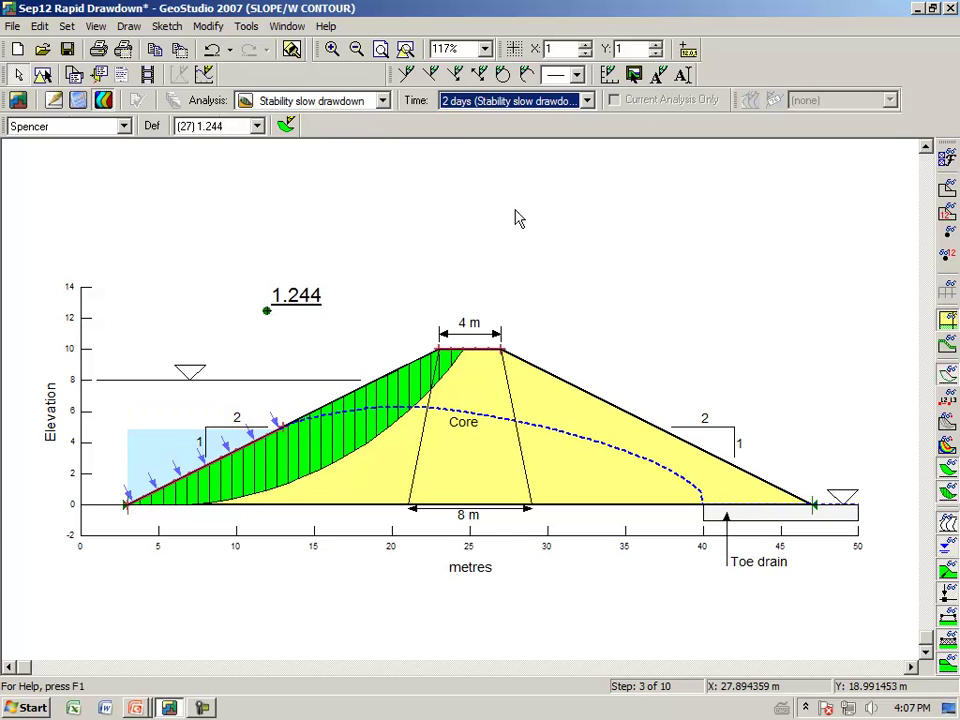
{"action": "key", "text": "Down"}
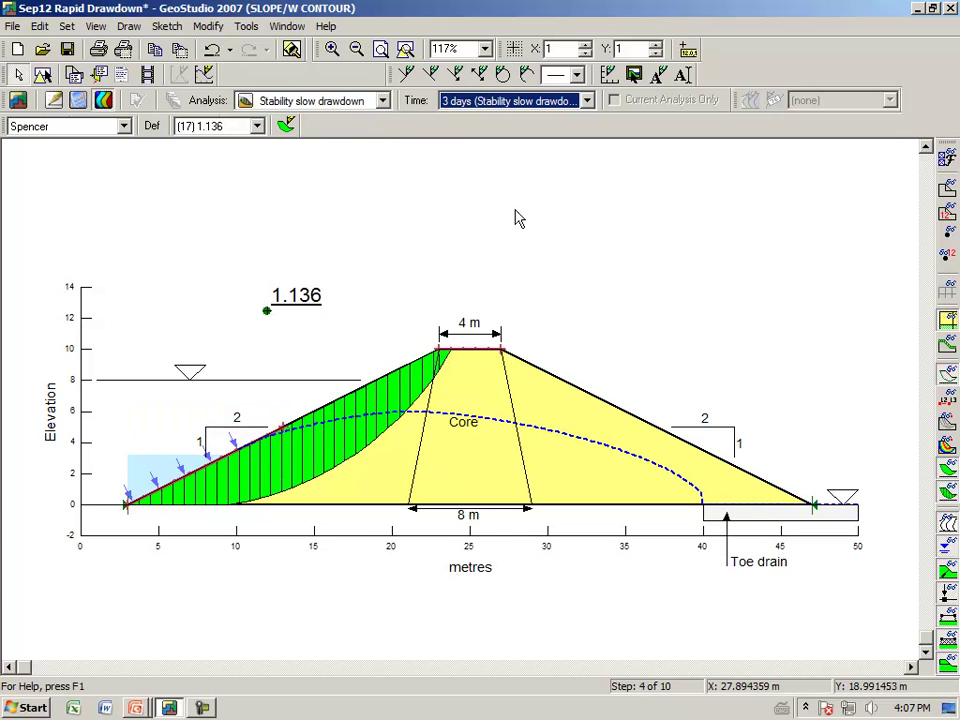
{"action": "key", "text": "Down"}
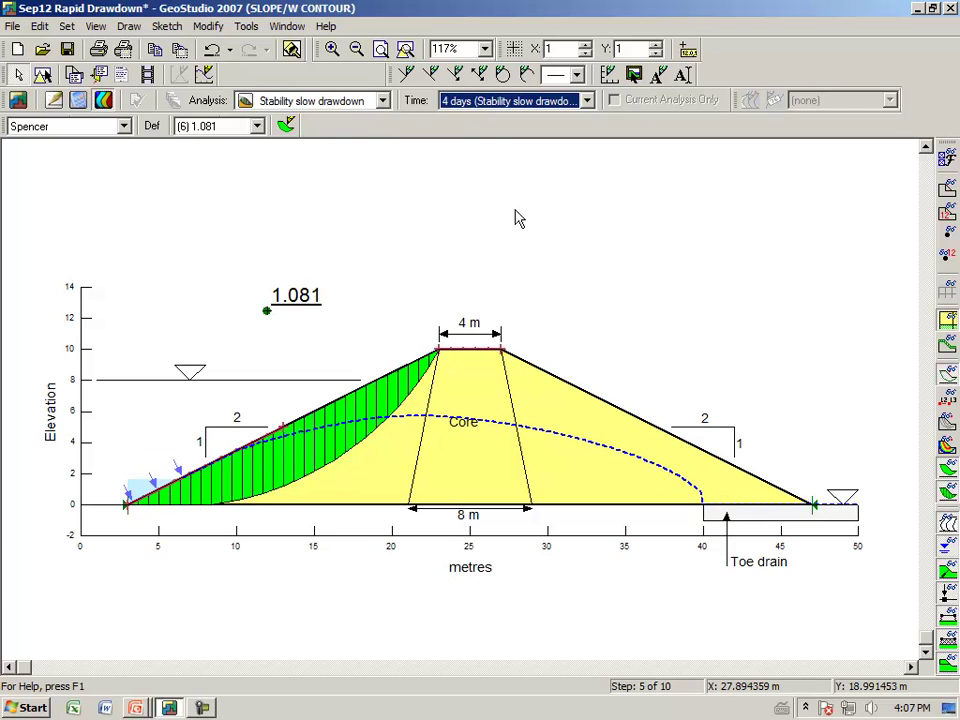
{"action": "key", "text": "Down"}
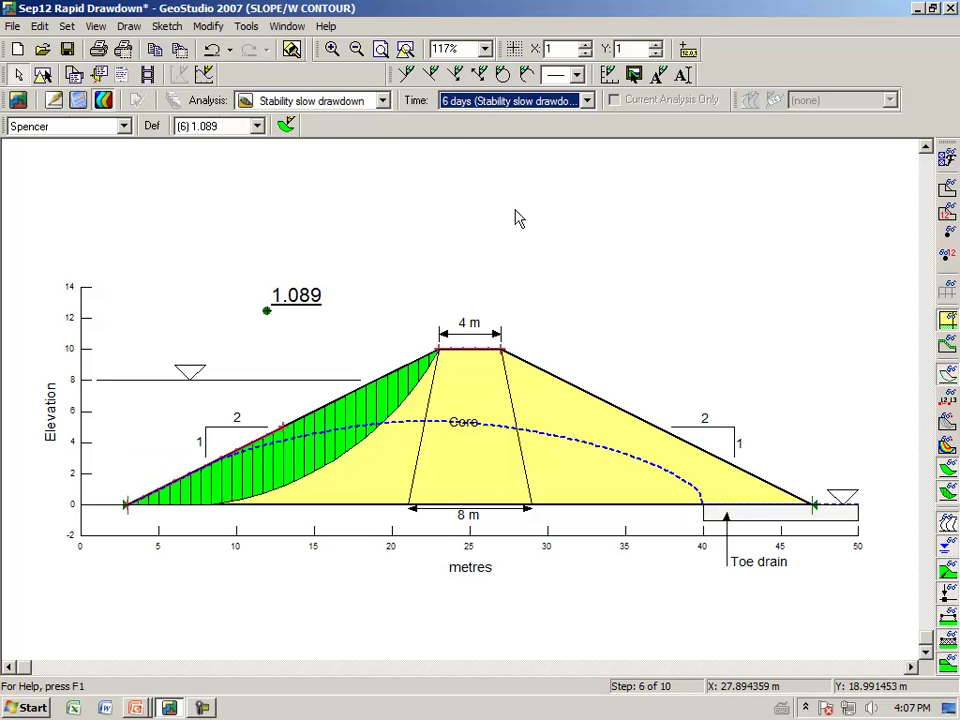
{"action": "key", "text": "Down"}
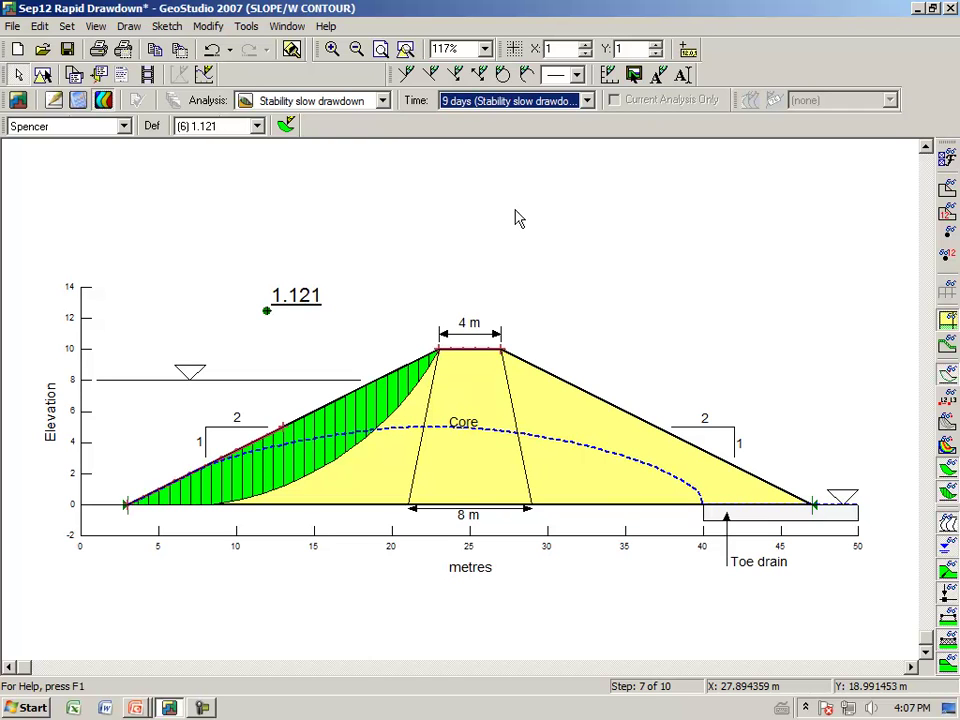
{"action": "key", "text": "Down"}
{"action": "key", "text": "Down"}
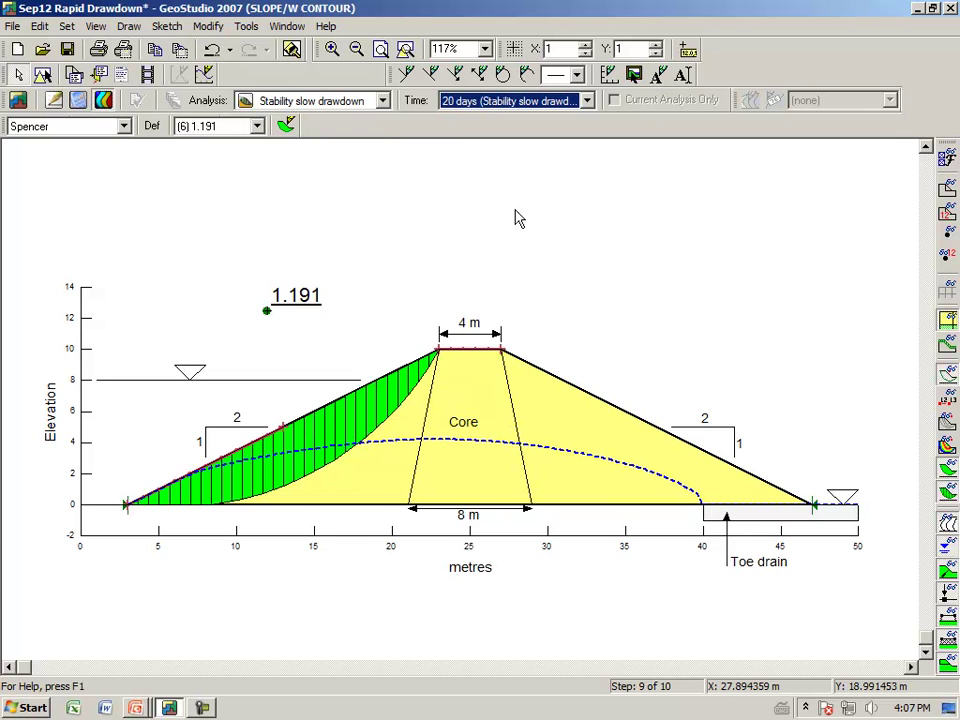
{"action": "key", "text": "Down"}
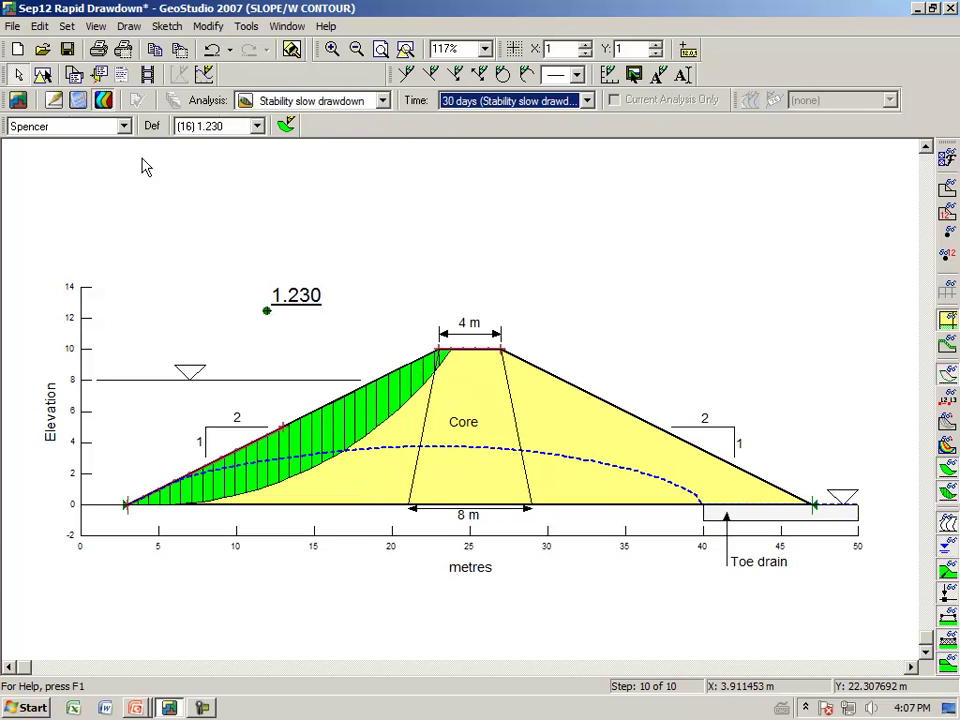
- Graph Factor of Safety vs Time for slip surface 16 of the slow drawdown analysis
{"action": "left_click", "coordinate": [128, 27]}
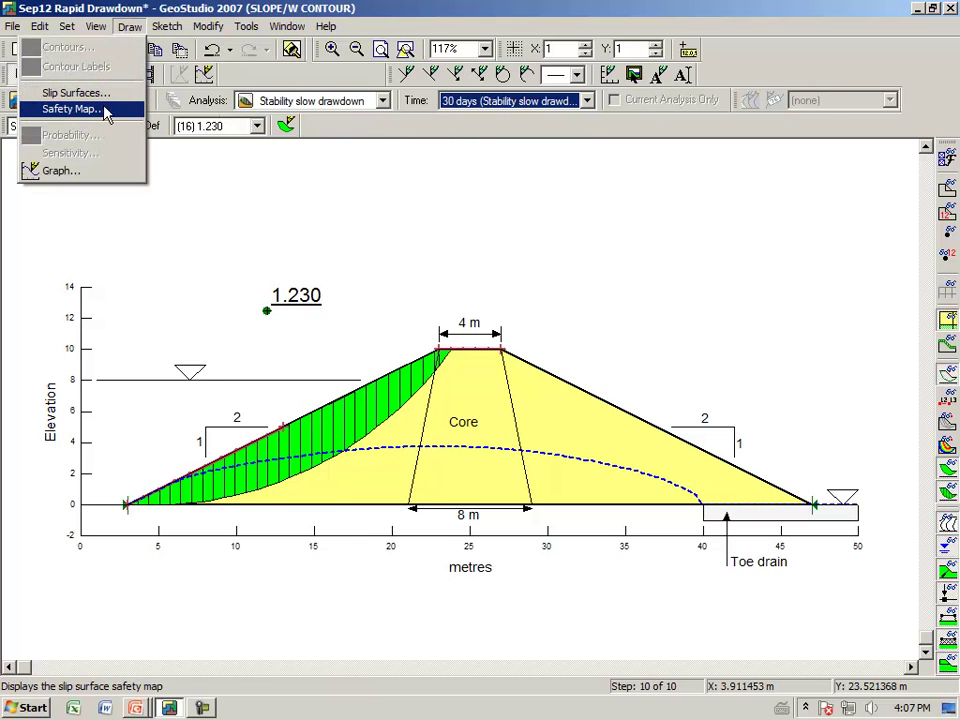
{"action": "left_click", "coordinate": [105, 93]}
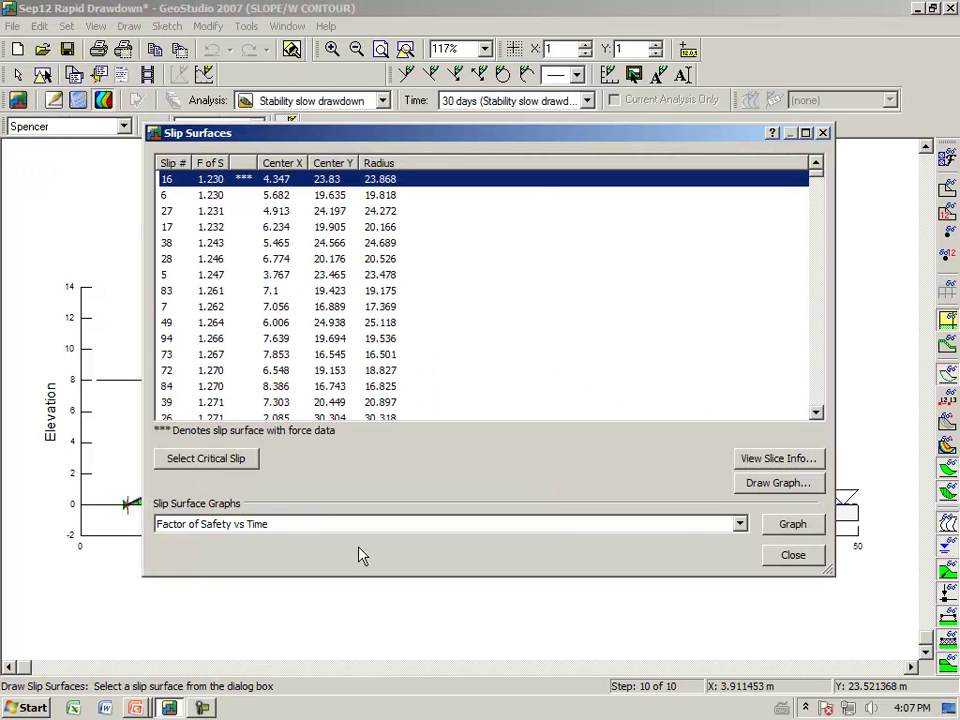
{"action": "left_click", "coordinate": [792, 530]}
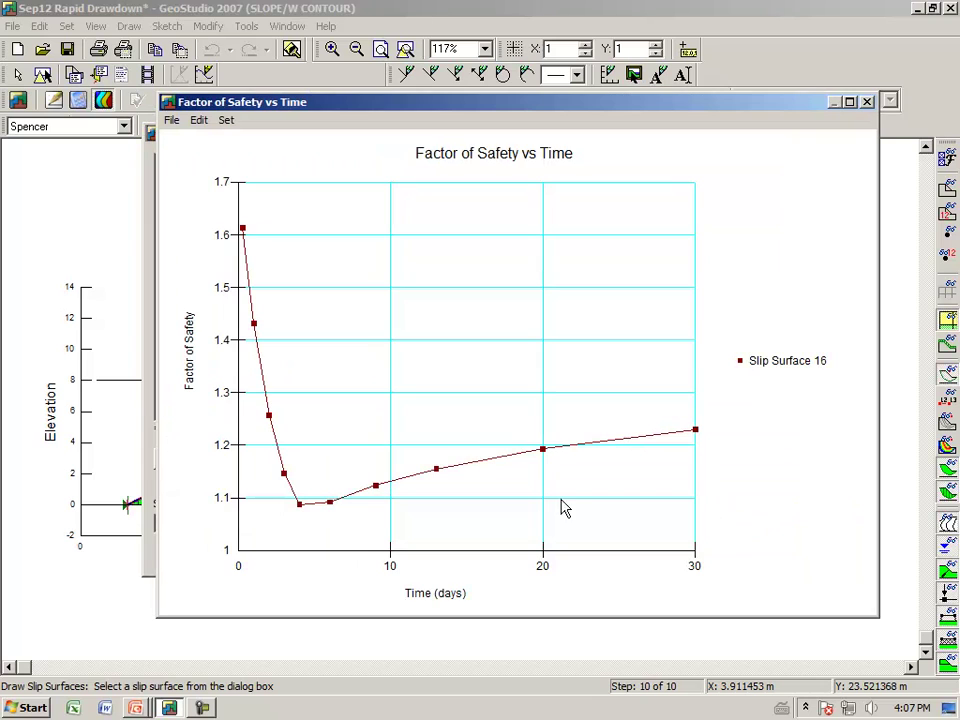
- Hide the legend on the Factor of Safety vs Time graph and set its font size to 16
{"action": "left_click", "coordinate": [226, 121]}
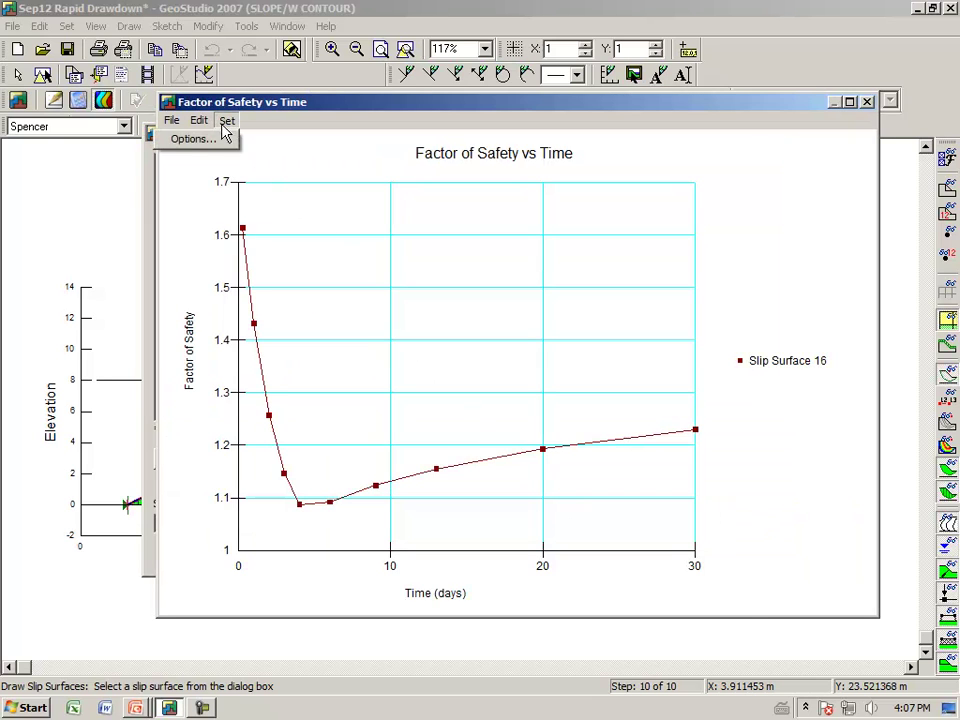
{"action": "left_click", "coordinate": [198, 138]}
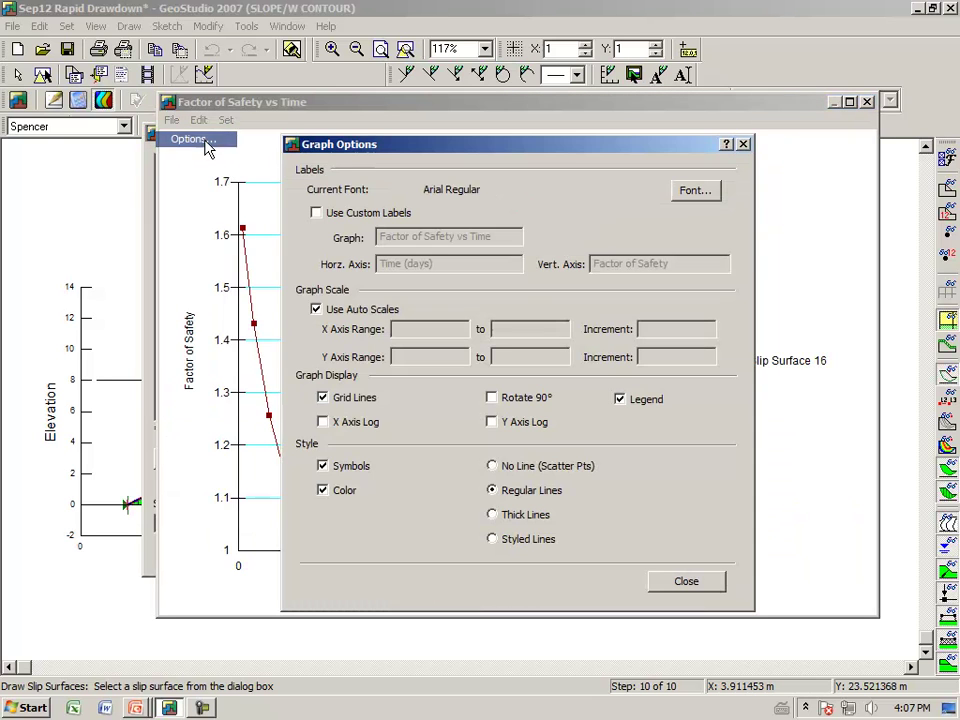
{"action": "left_click", "coordinate": [621, 400]}
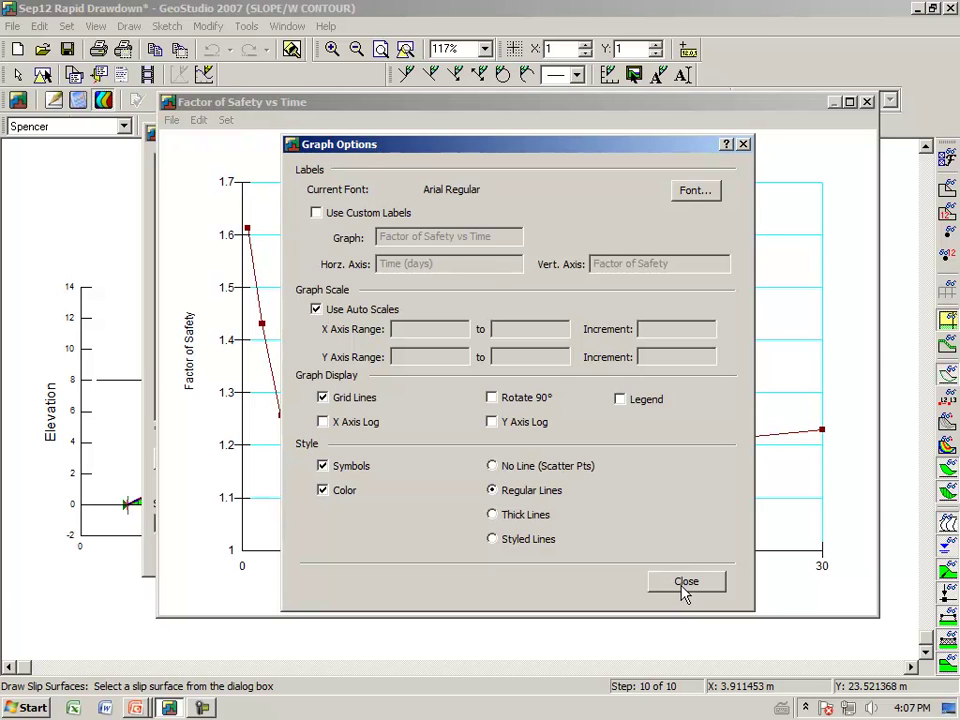
{"action": "left_click", "coordinate": [695, 191]}
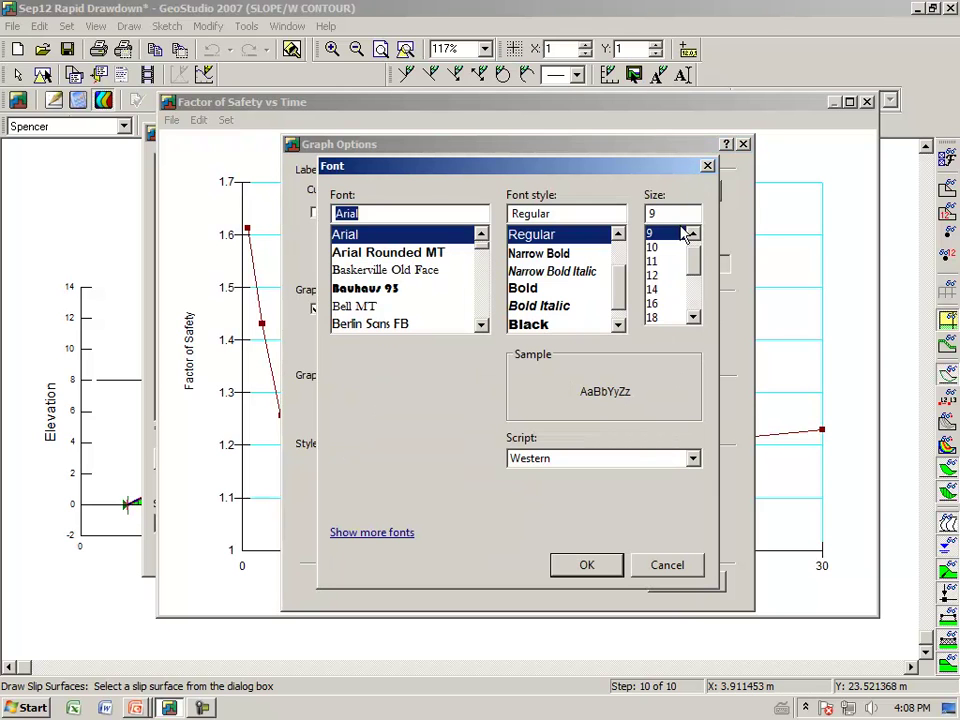
{"action": "left_click", "coordinate": [655, 303]}
{"action": "left_click", "coordinate": [600, 566]}
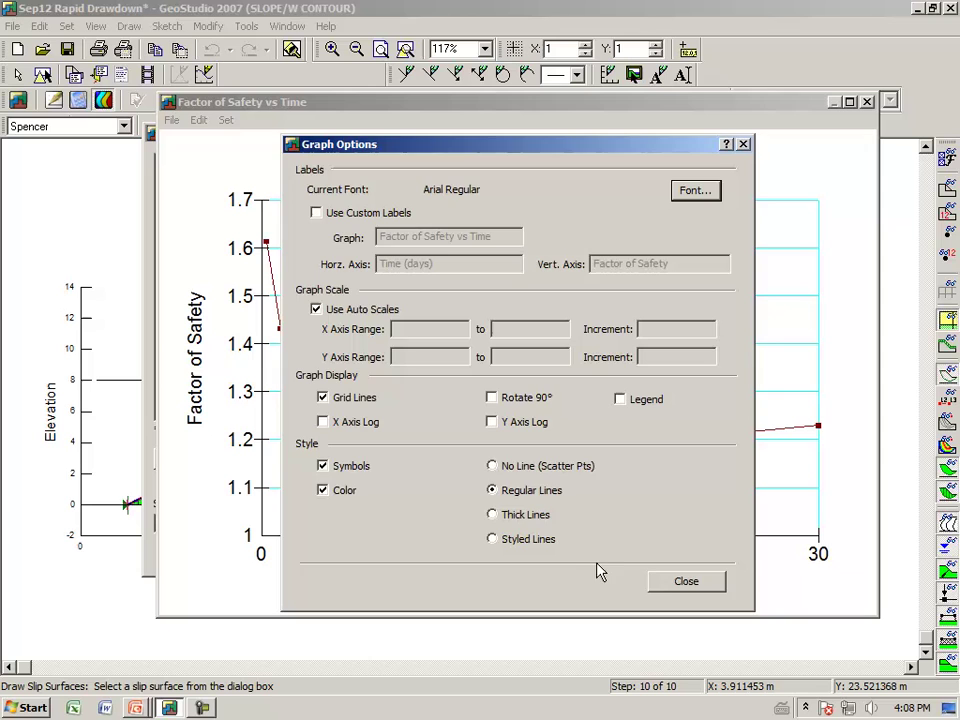
{"action": "left_click", "coordinate": [669, 576]}
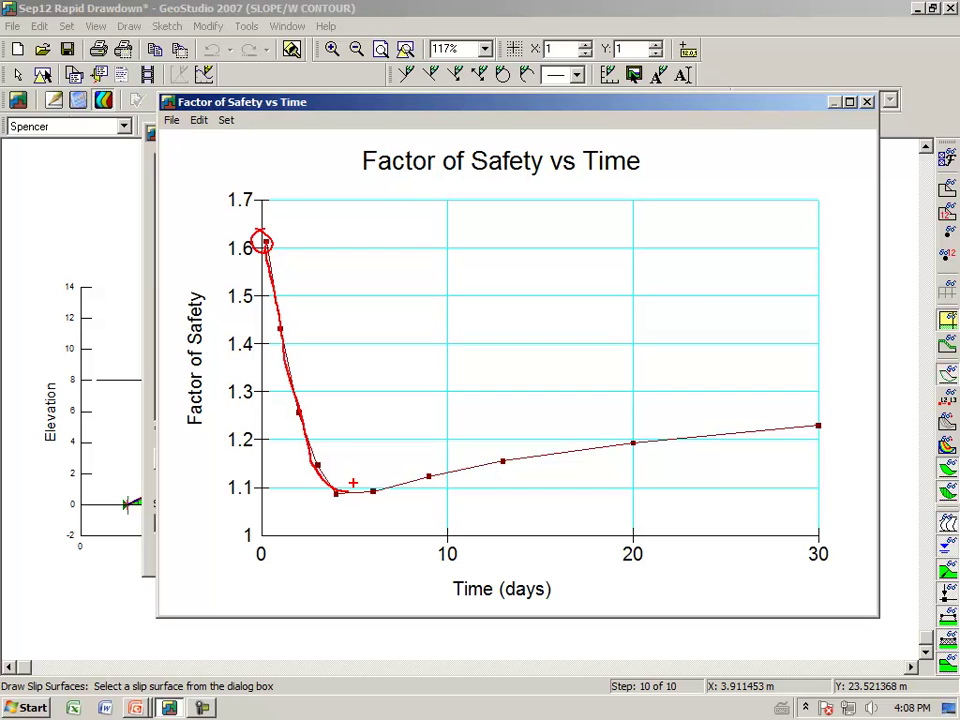
- Review the factor of safety curve up to 30 days, close the graph and slip surface list, and switch to the slide presentation
{"action": "left_click_drag", "start_coordinate": [351, 491], "coordinate": [429, 476]}
{"action": "left_click_drag", "start_coordinate": [502, 461], "coordinate": [818, 425]}
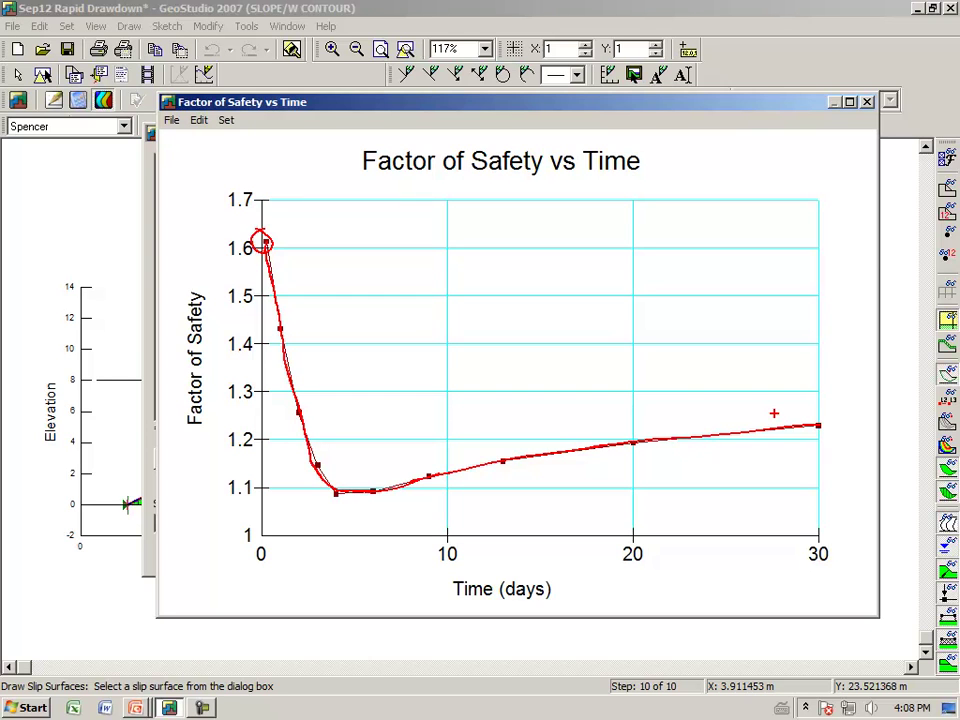
{"action": "key", "text": "Escape"}
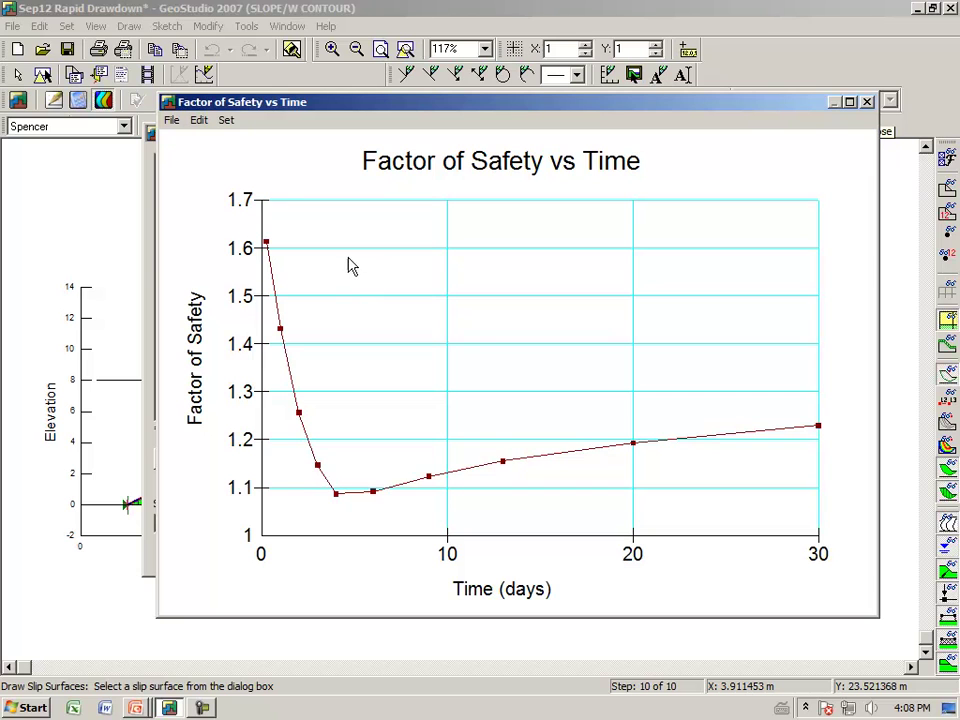
{"action": "left_click", "coordinate": [867, 103]}
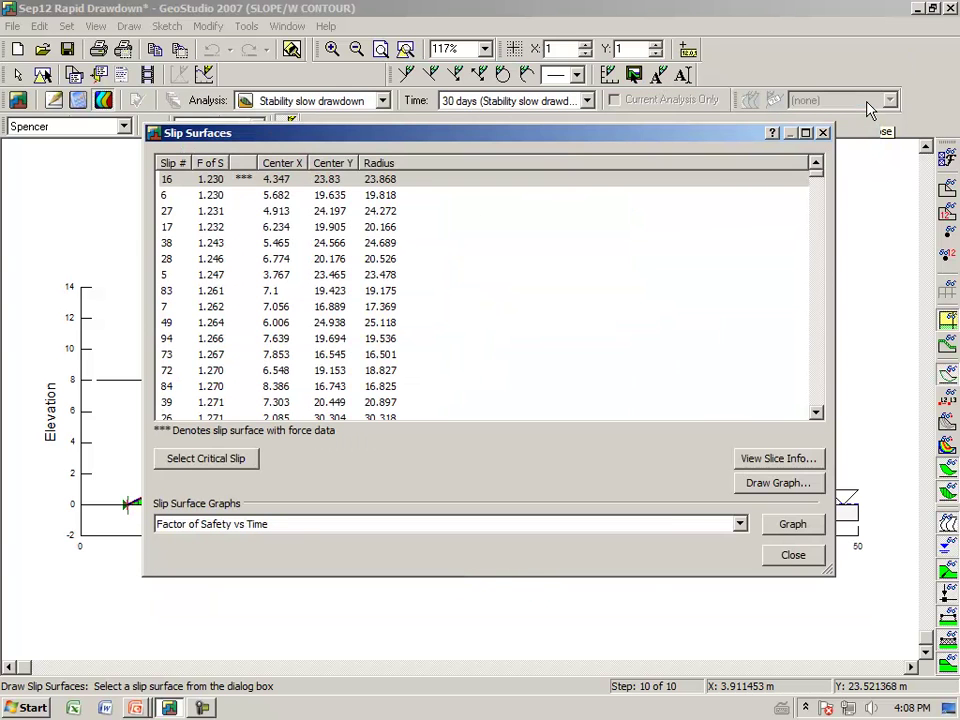
{"action": "key", "text": "Escape"}
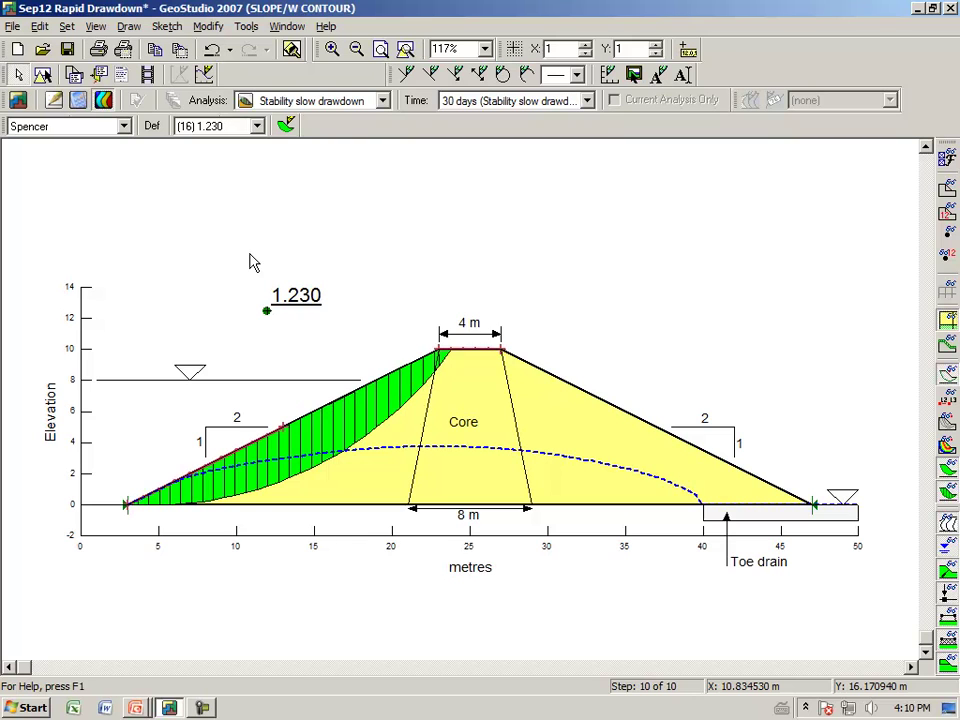
{"action": "key", "text": "alt+Tab"}
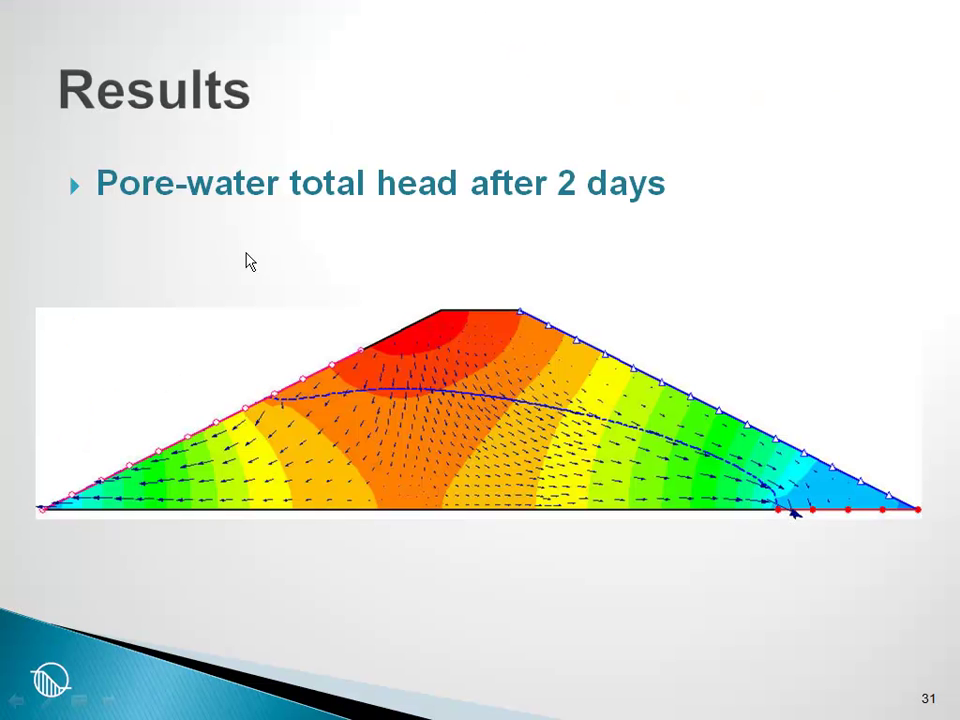